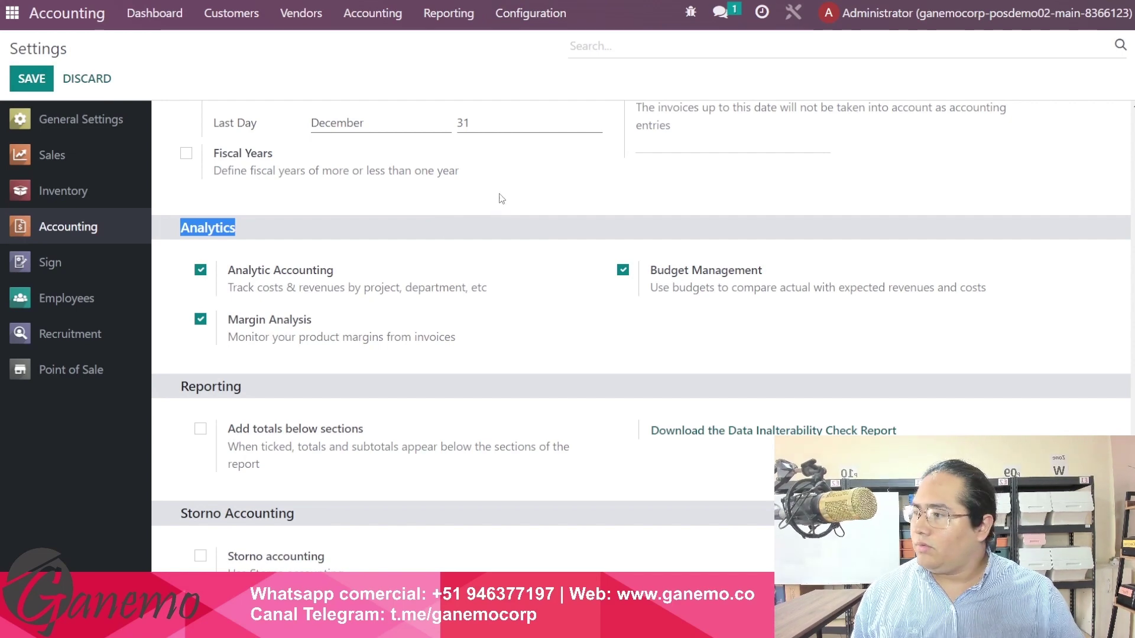
- Open the list of analytic plans under the analytic accounting configuration
left_click(528, 17)
scroll(550, 177, "down", 5)
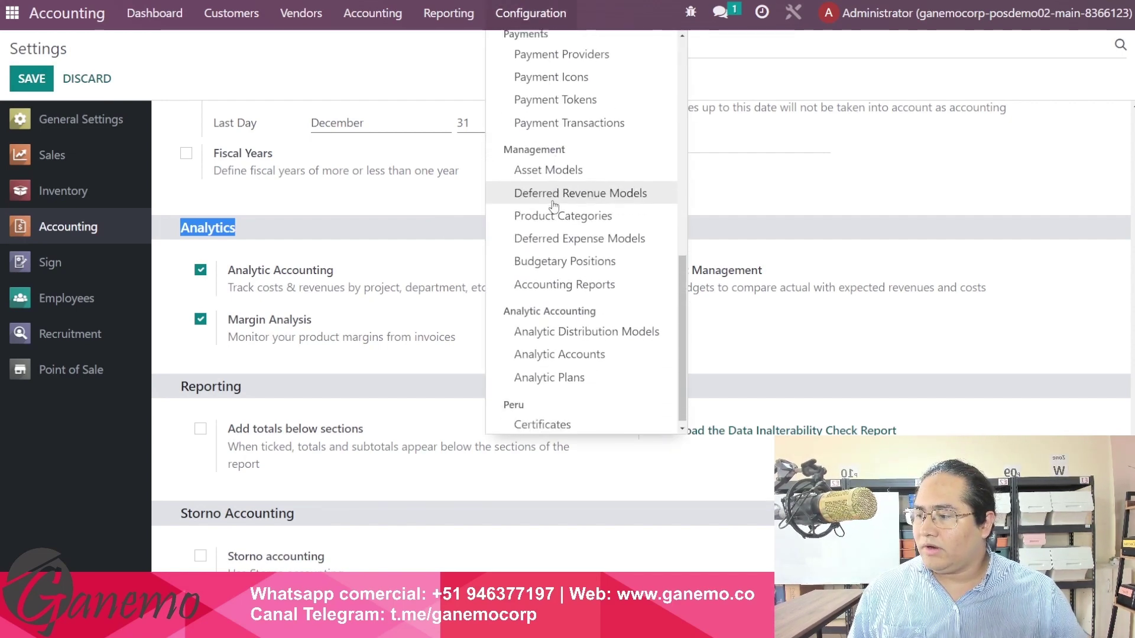
left_click_drag(504, 309, 602, 305)
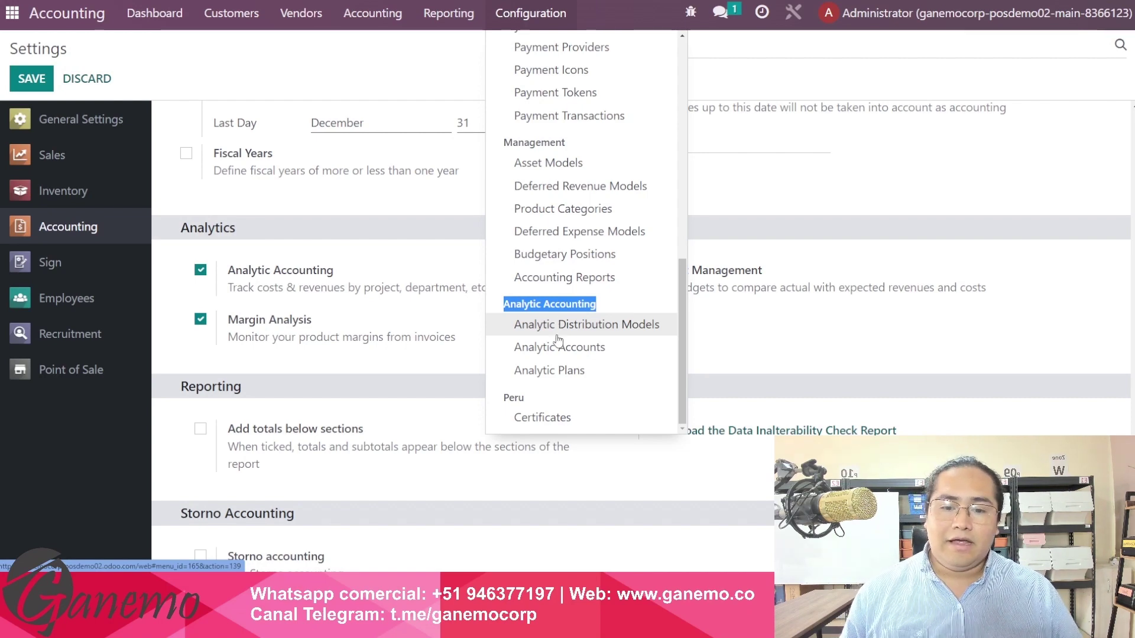
left_click(582, 372)
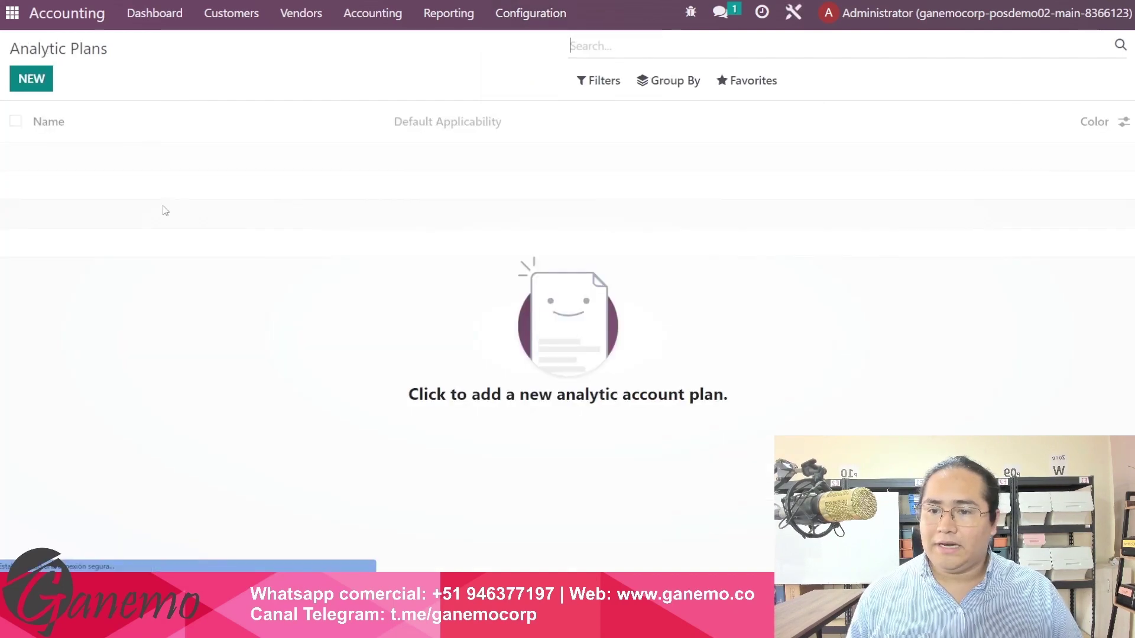
- Start a new analytic plan and name it "Por Departamento"
left_click(46, 94)
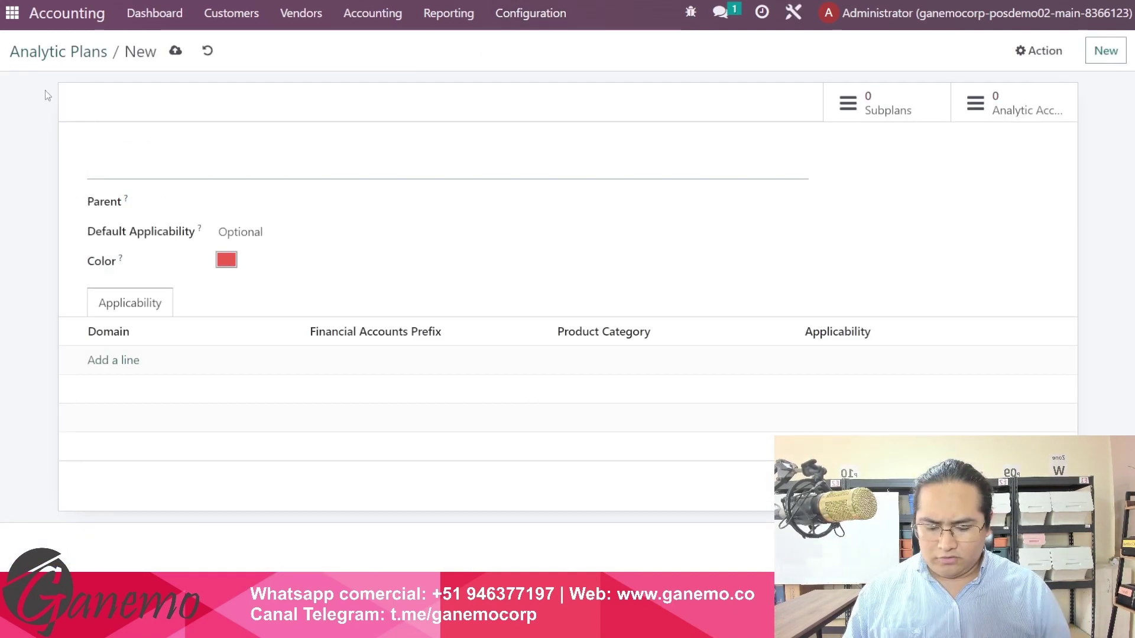
type("Por D")
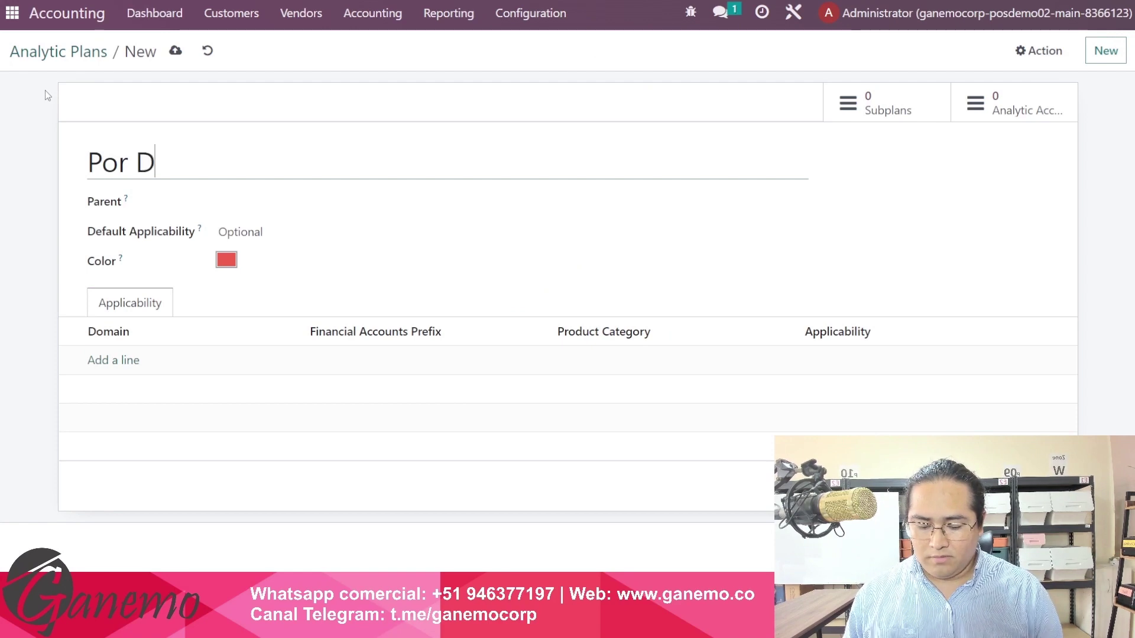
type("epartamento")
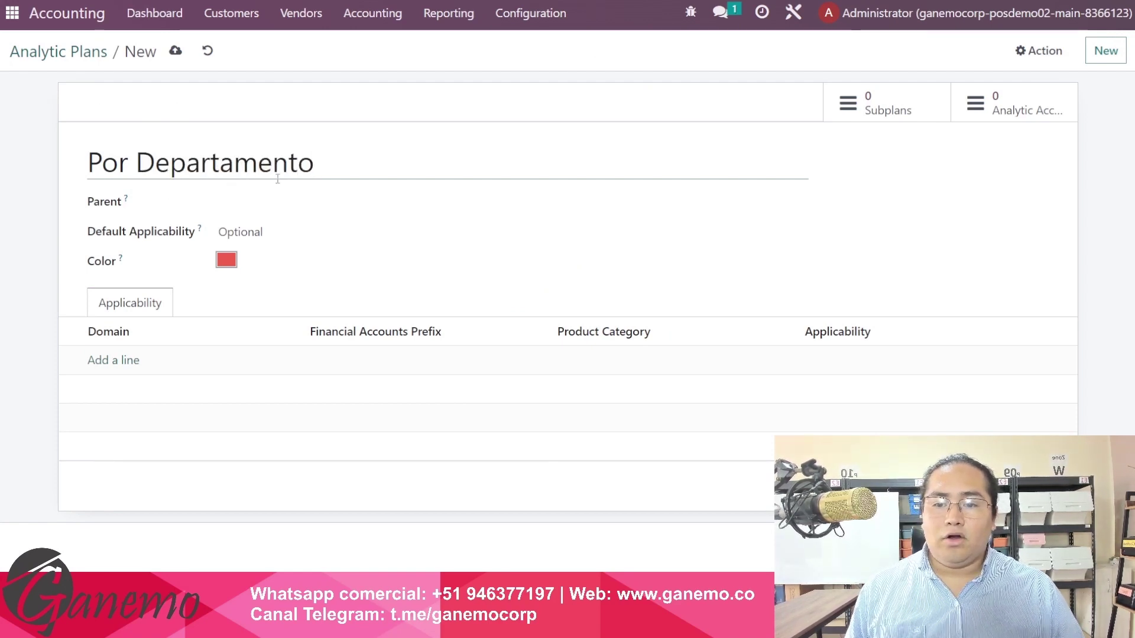
left_click_drag(317, 169, 56, 151)
left_click(62, 229)
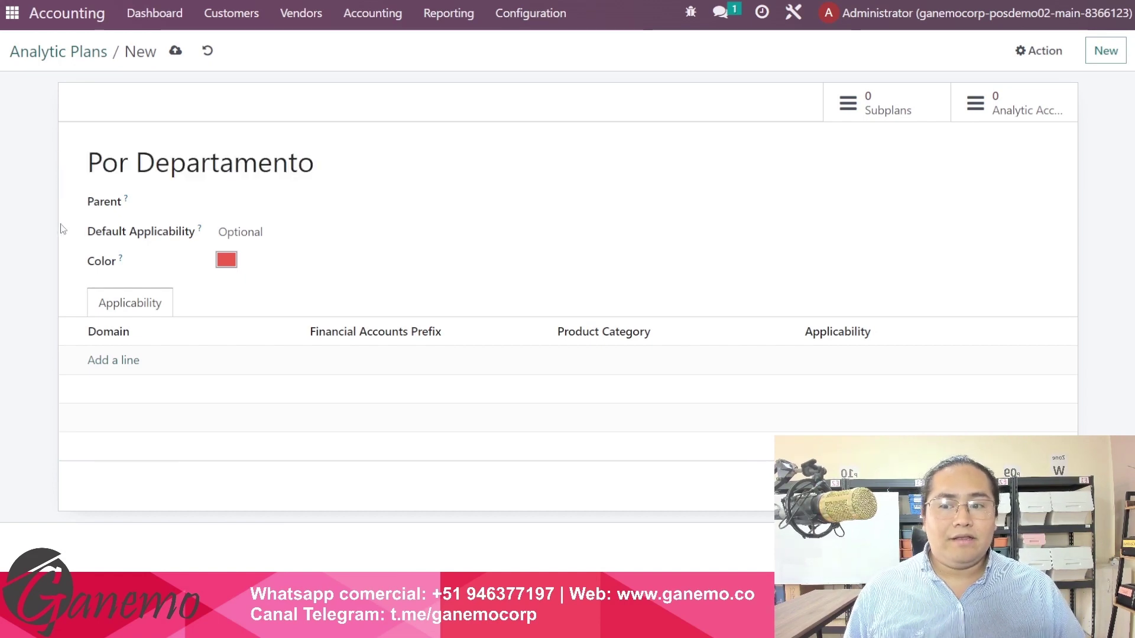
- Set the plan's default applicability to Mandatory
left_click_drag(86, 234, 355, 429)
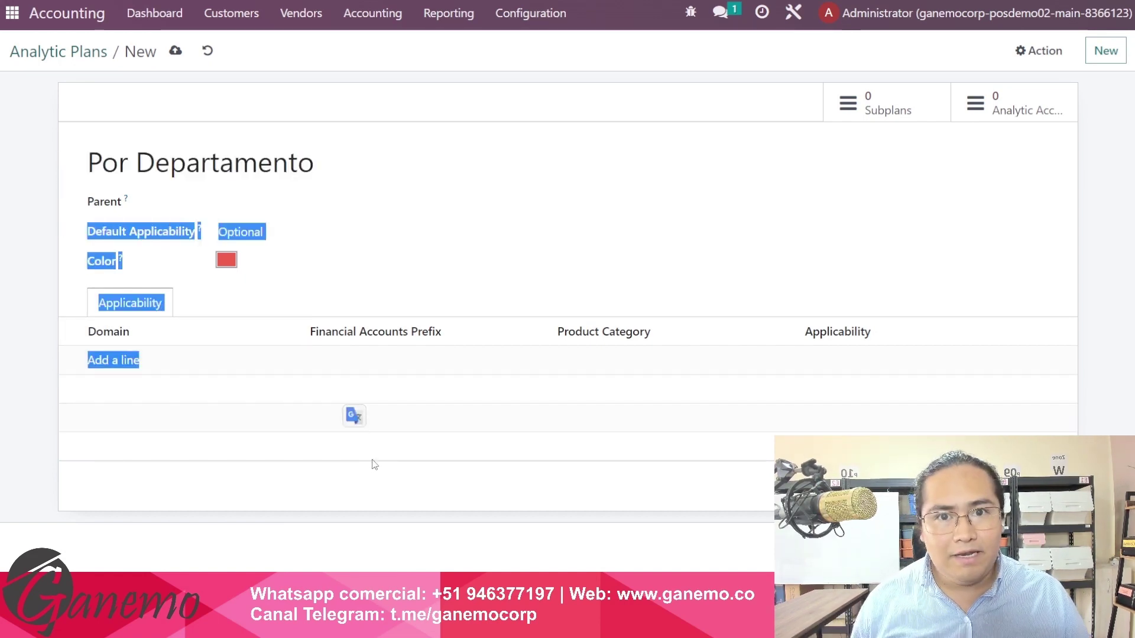
left_click(121, 241)
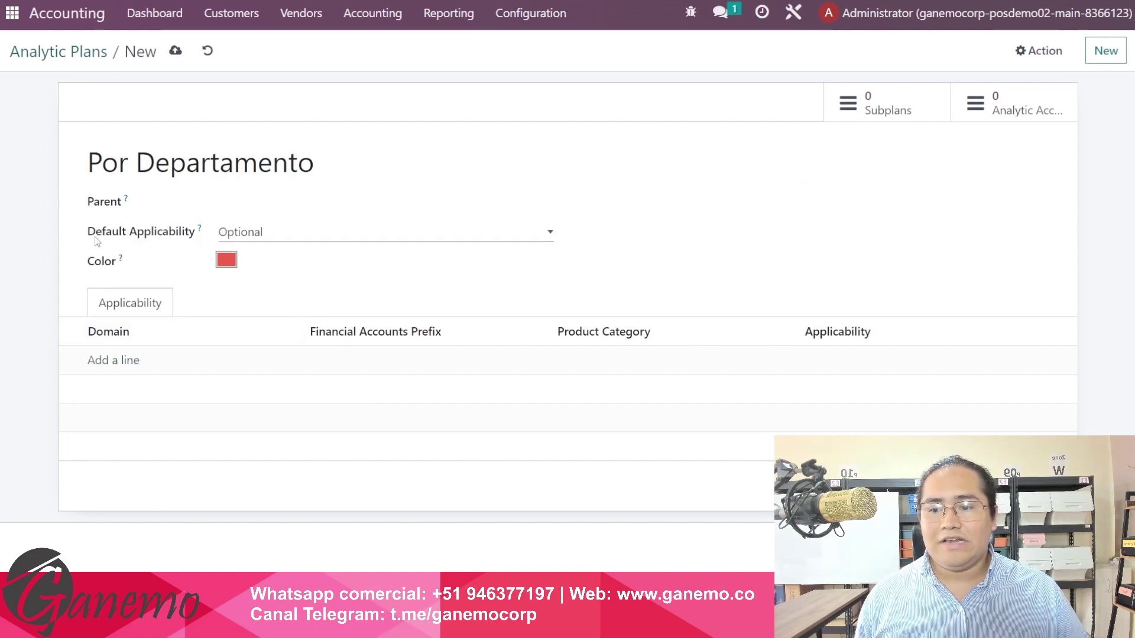
left_click_drag(96, 241, 192, 241)
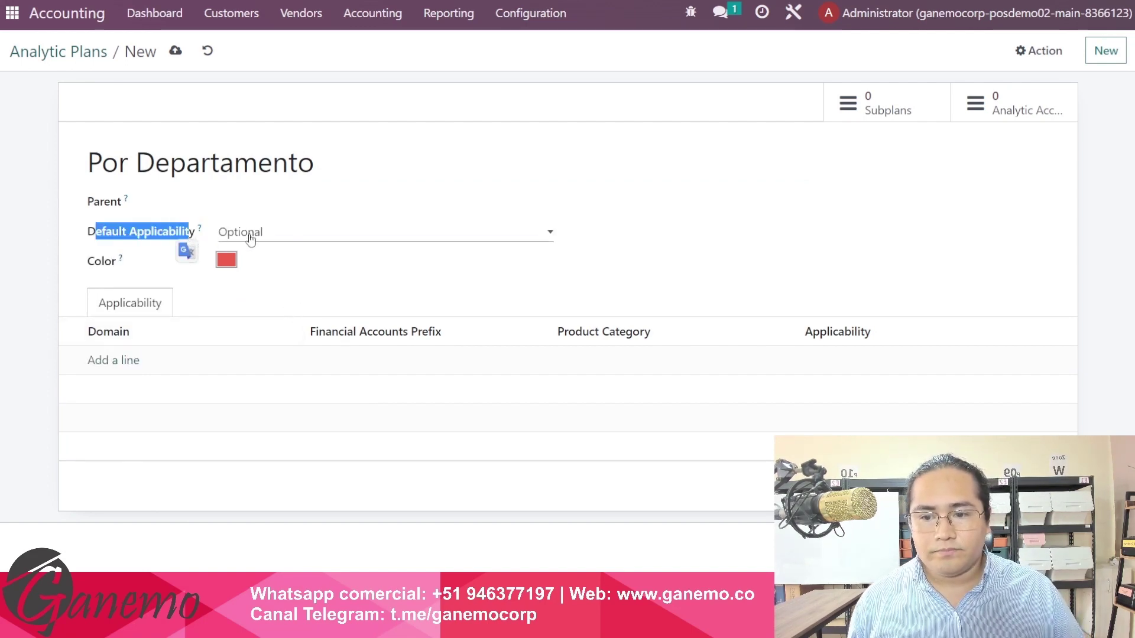
left_click(249, 237)
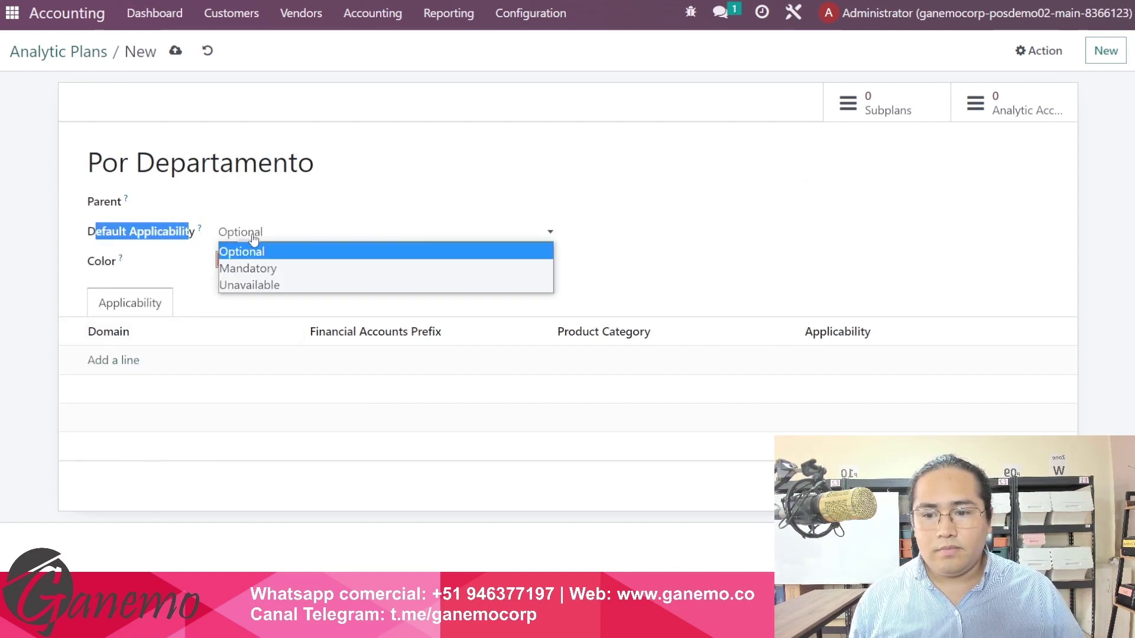
left_click(265, 269)
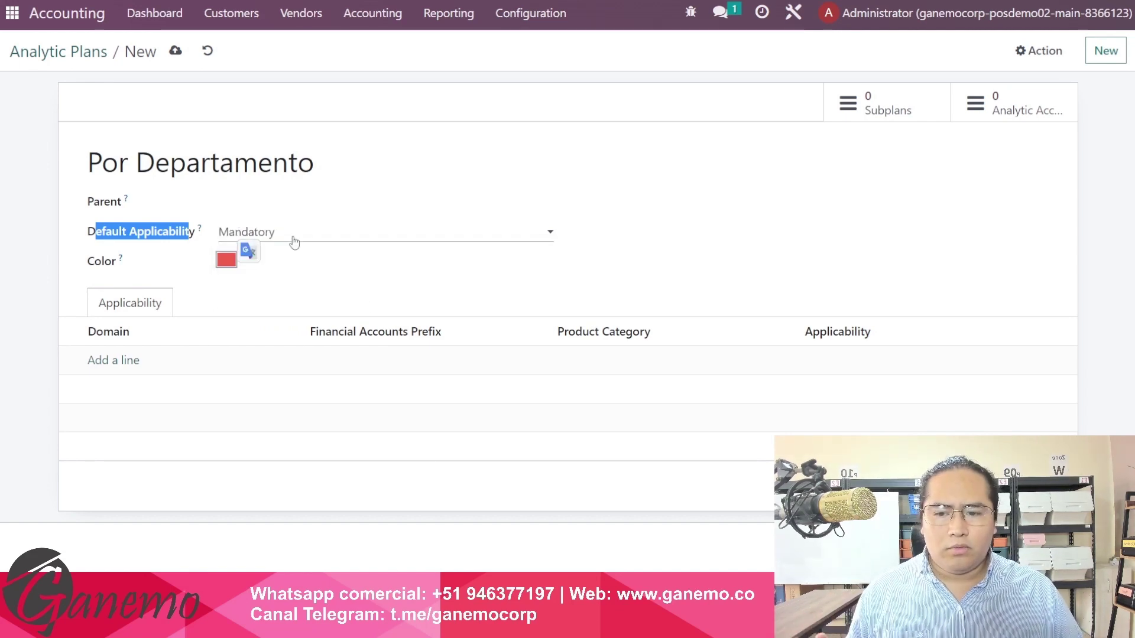
left_click(151, 218)
left_click_drag(86, 231, 201, 232)
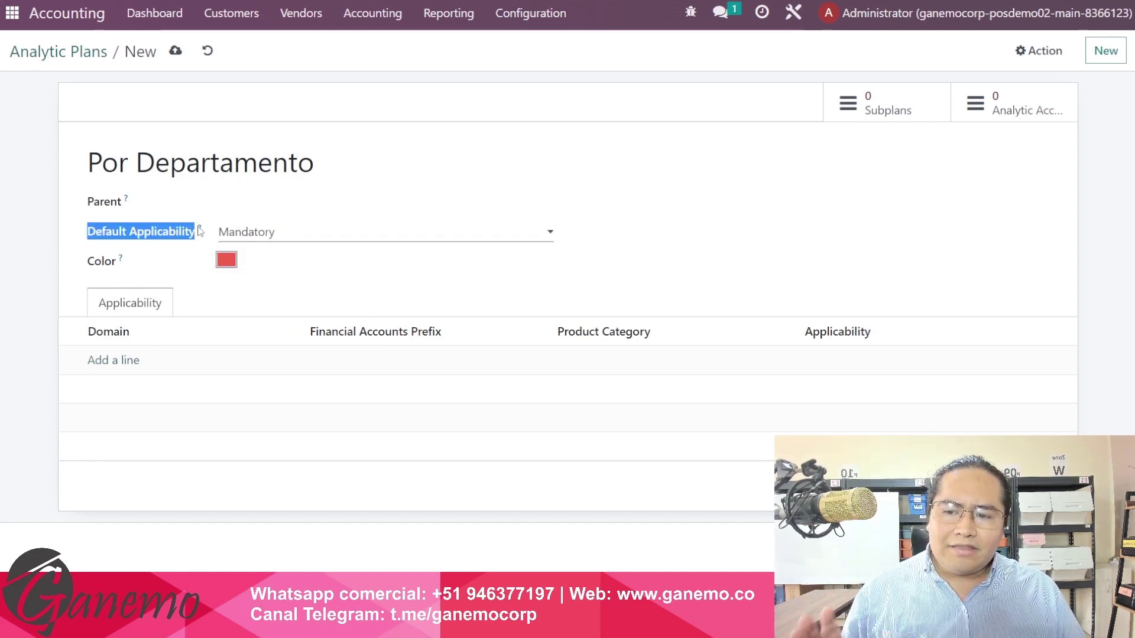
mouse_move(204, 231)
left_click(40, 246)
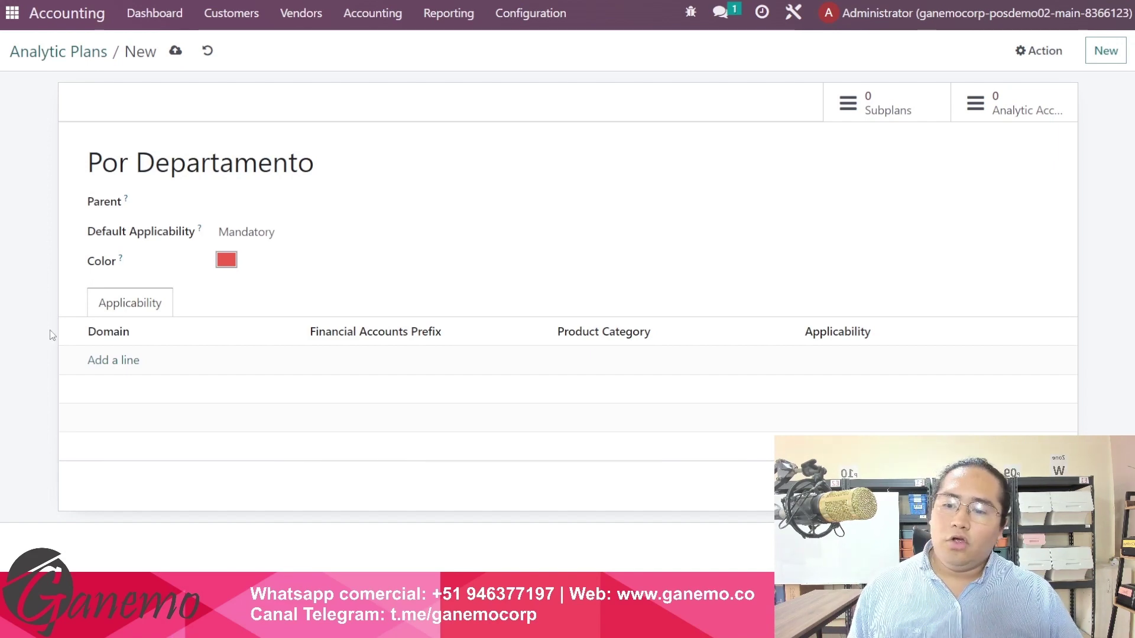
left_click_drag(28, 285, 786, 440)
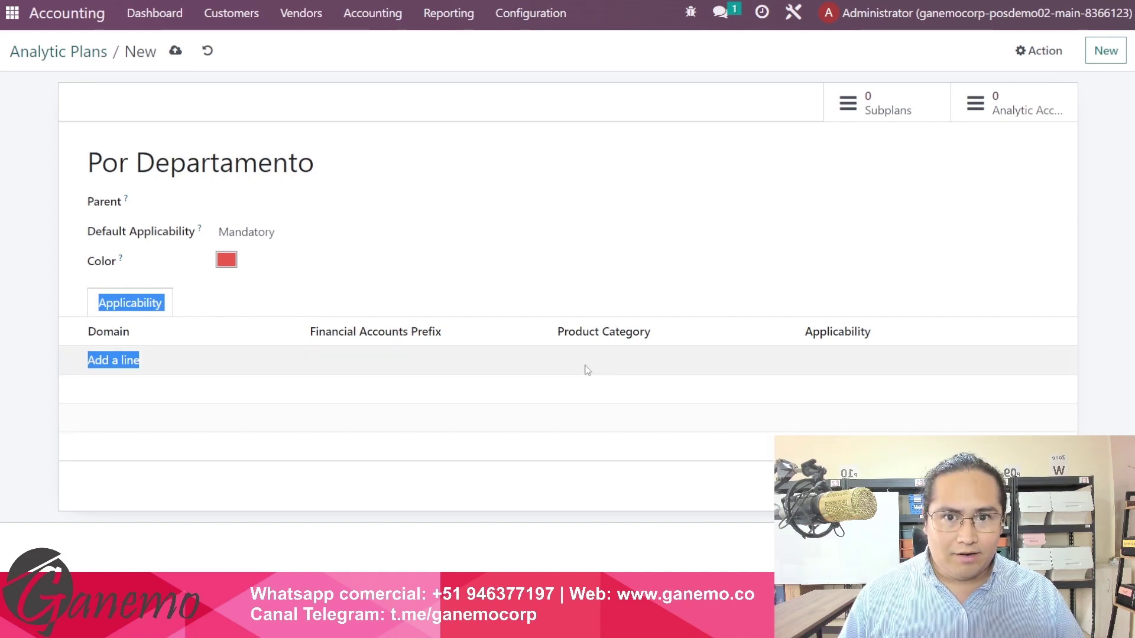
left_click_drag(41, 304, 489, 481)
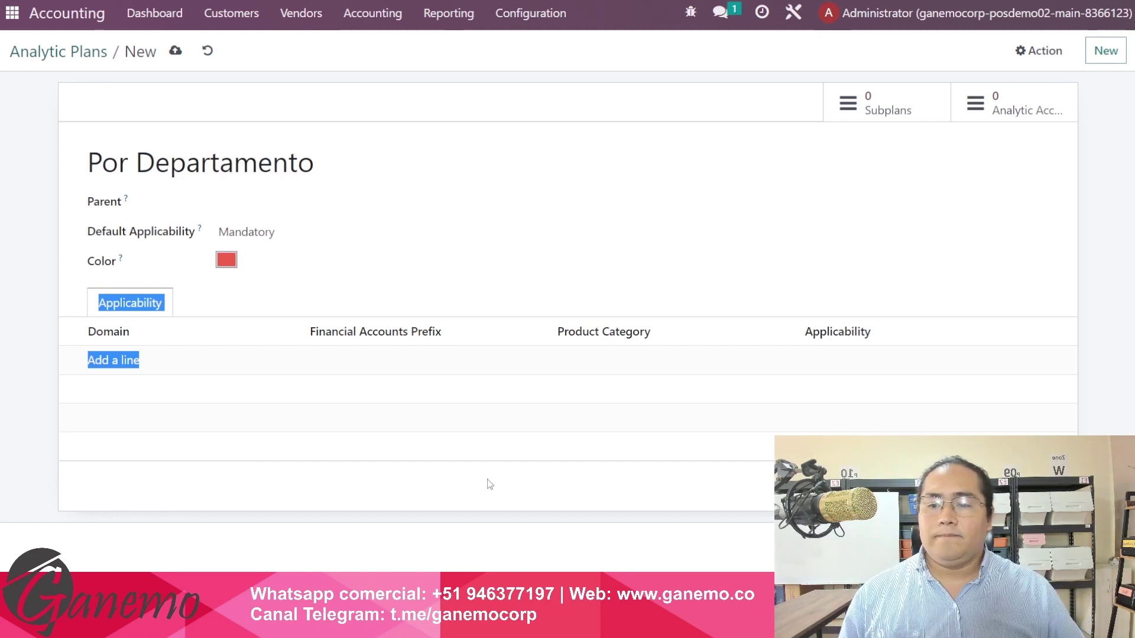
left_click_drag(95, 231, 184, 233)
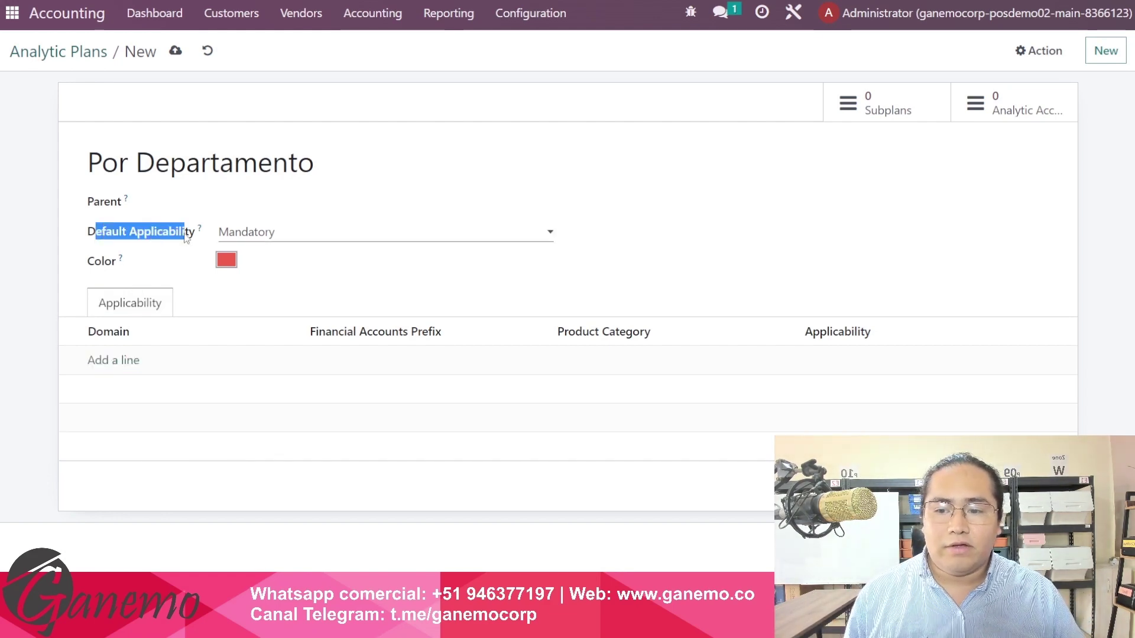
- Add an applicability line with domain Vendor Bill, financial accounts prefix 60 and applicability Optional
left_click(122, 362)
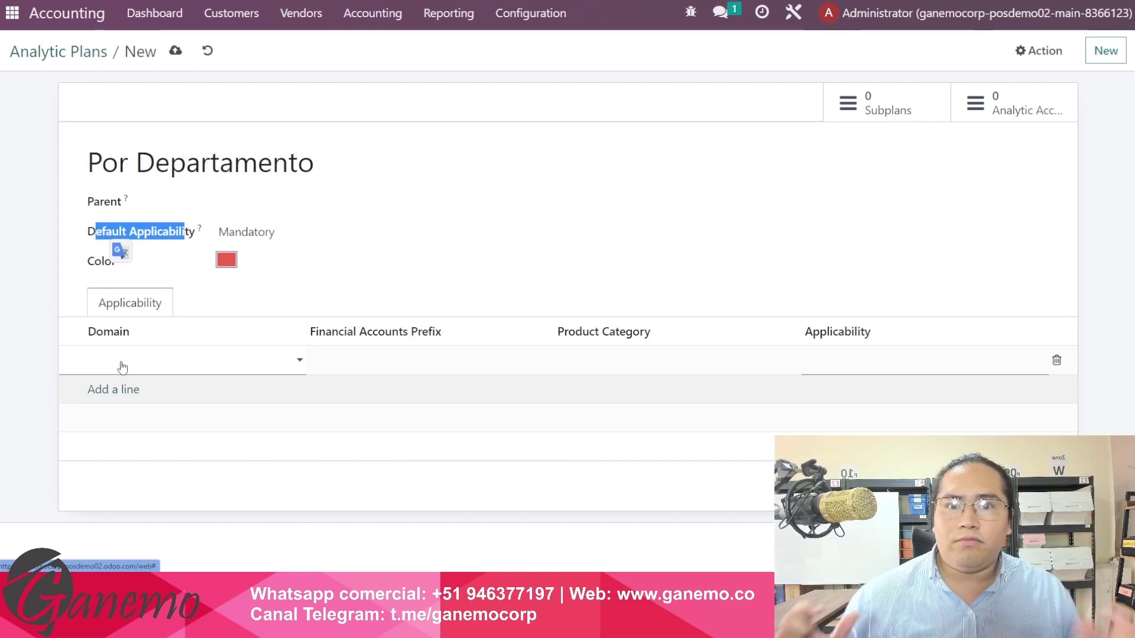
left_click(124, 362)
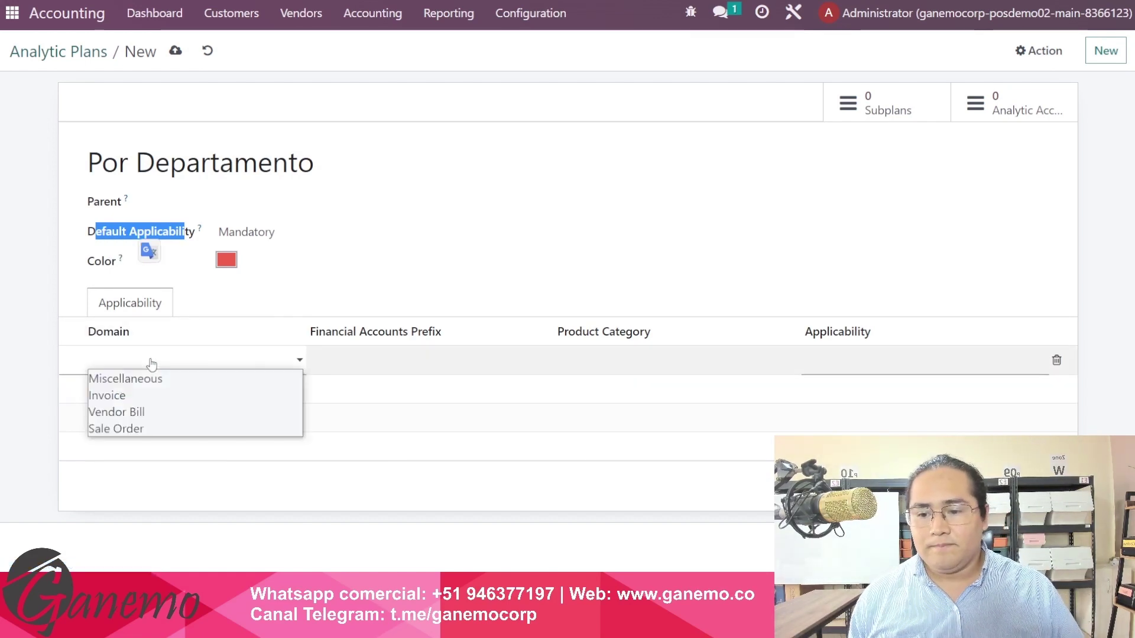
left_click(132, 415)
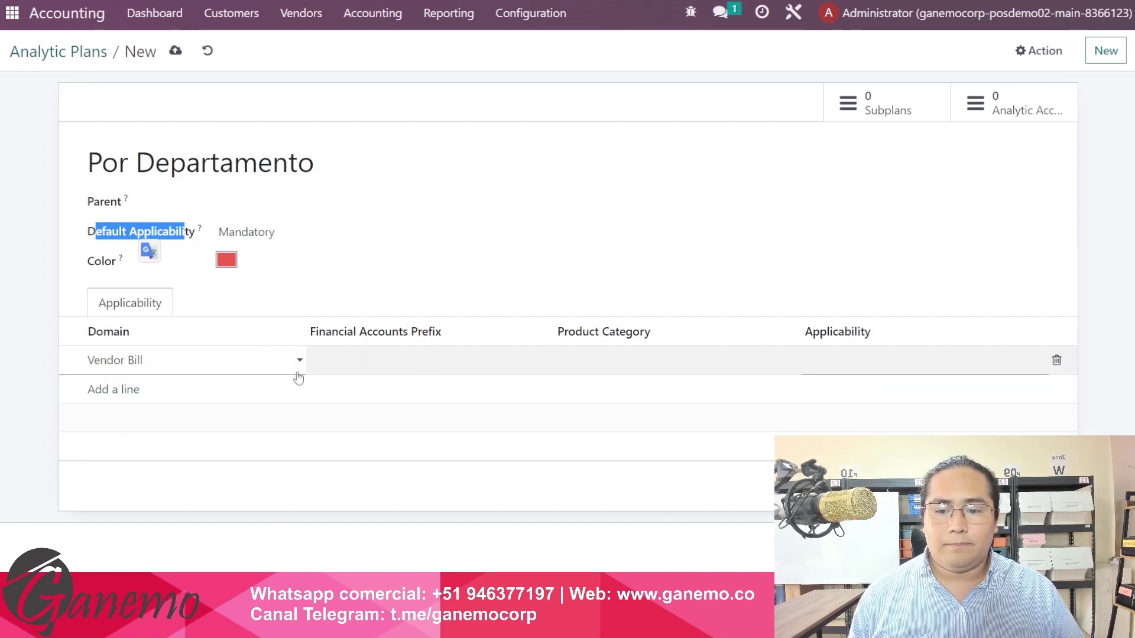
left_click(328, 365)
type("60")
key("Tab")
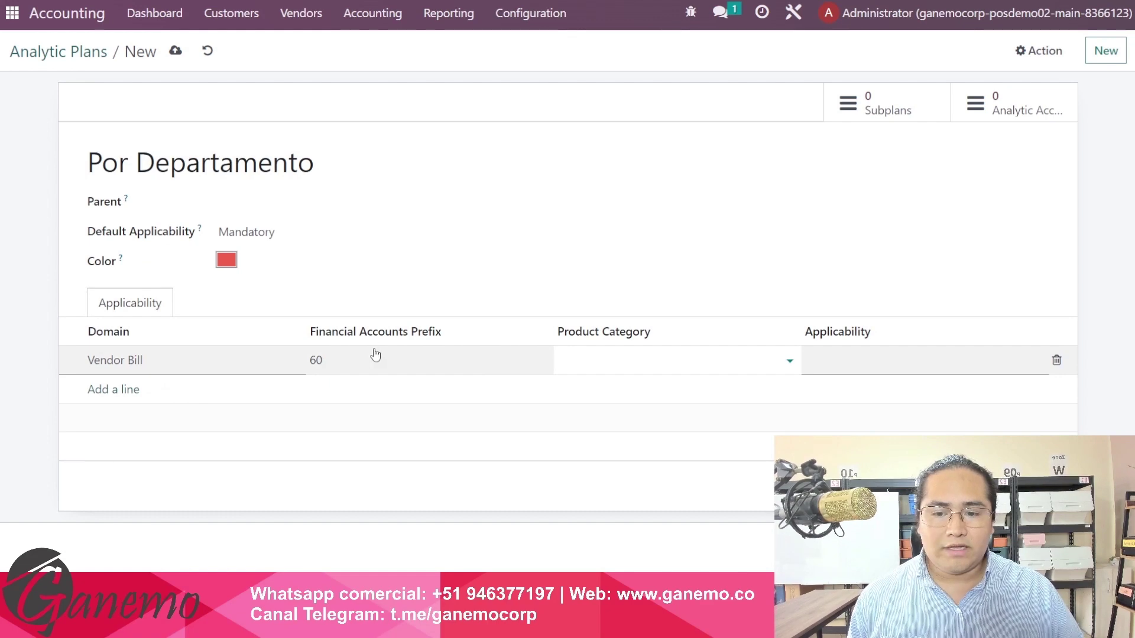
left_click(812, 362)
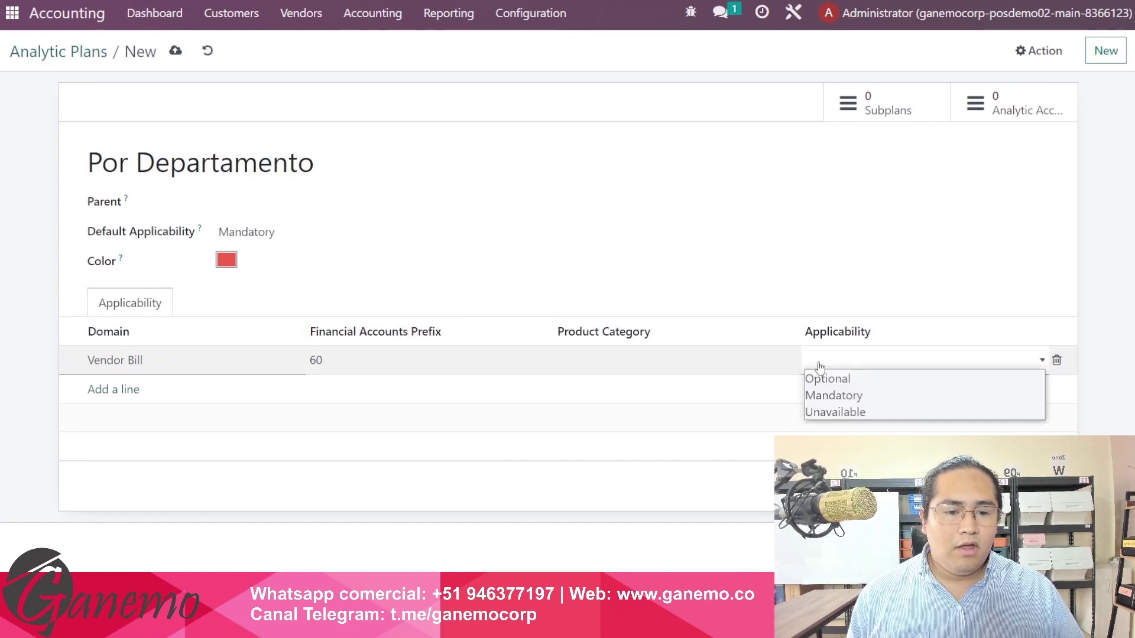
left_click(818, 377)
left_click(825, 340)
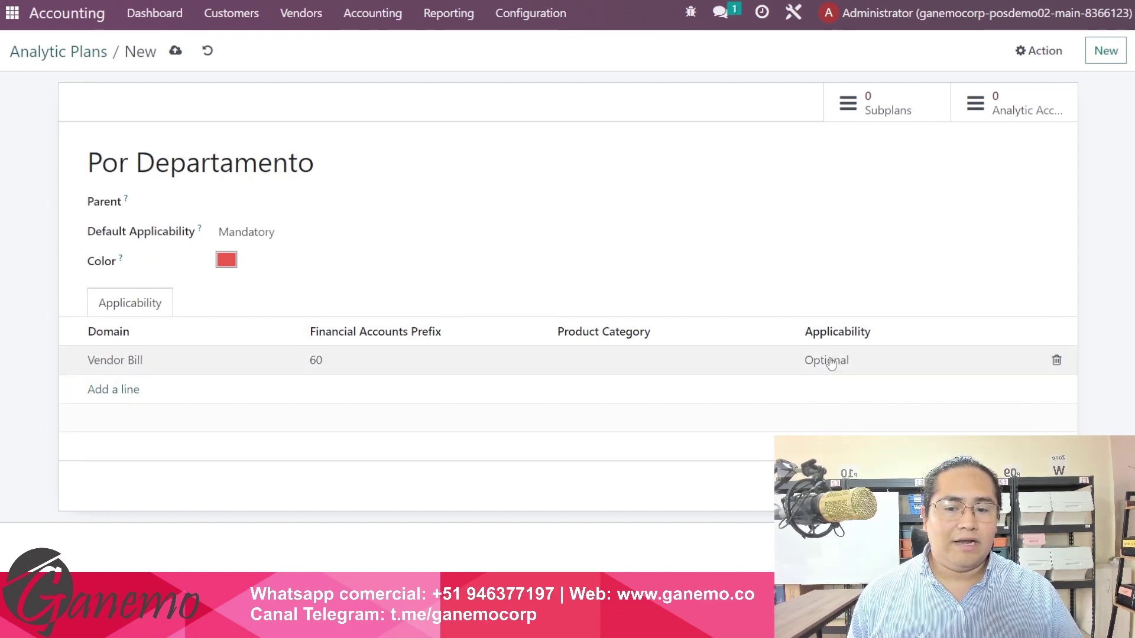
left_click_drag(182, 232, 273, 233)
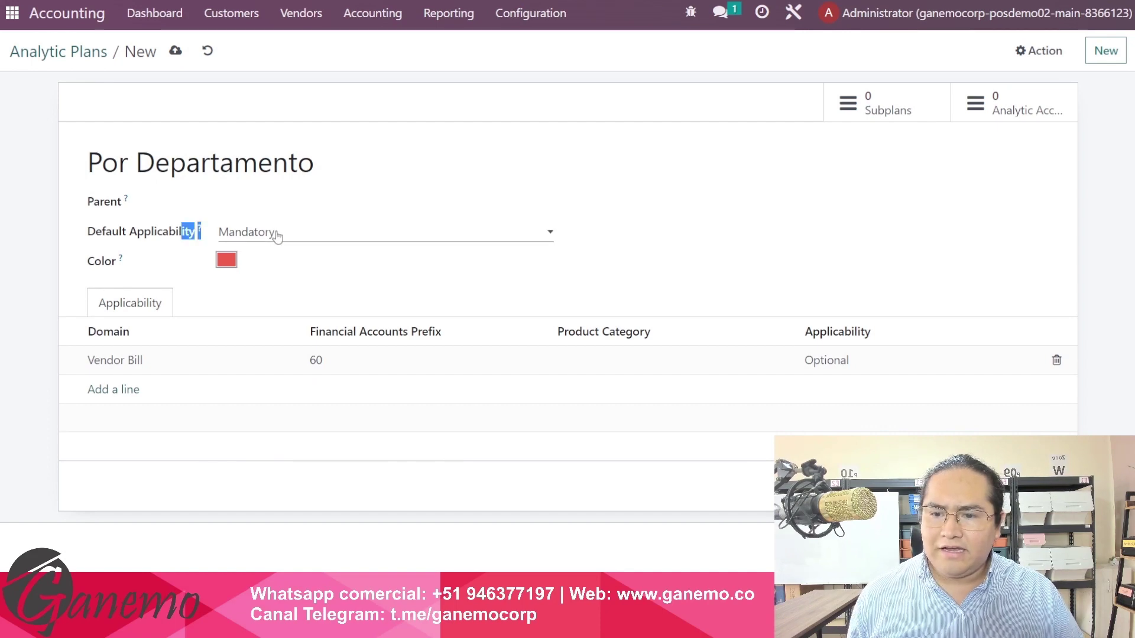
left_click(842, 372)
left_click(869, 372)
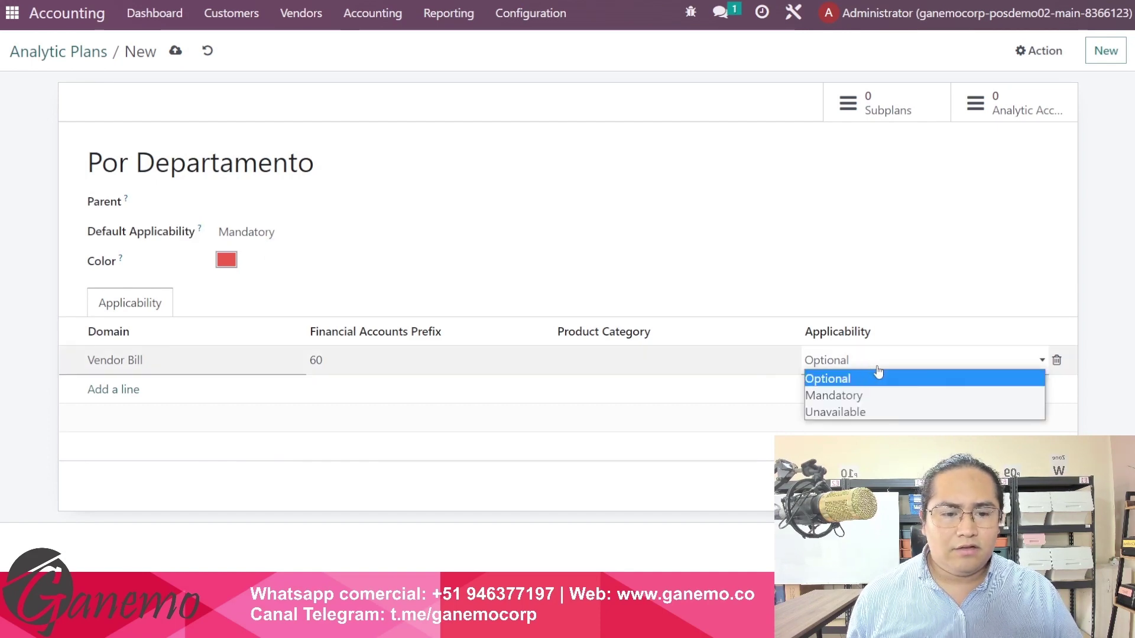
left_click(817, 374)
left_click(773, 293)
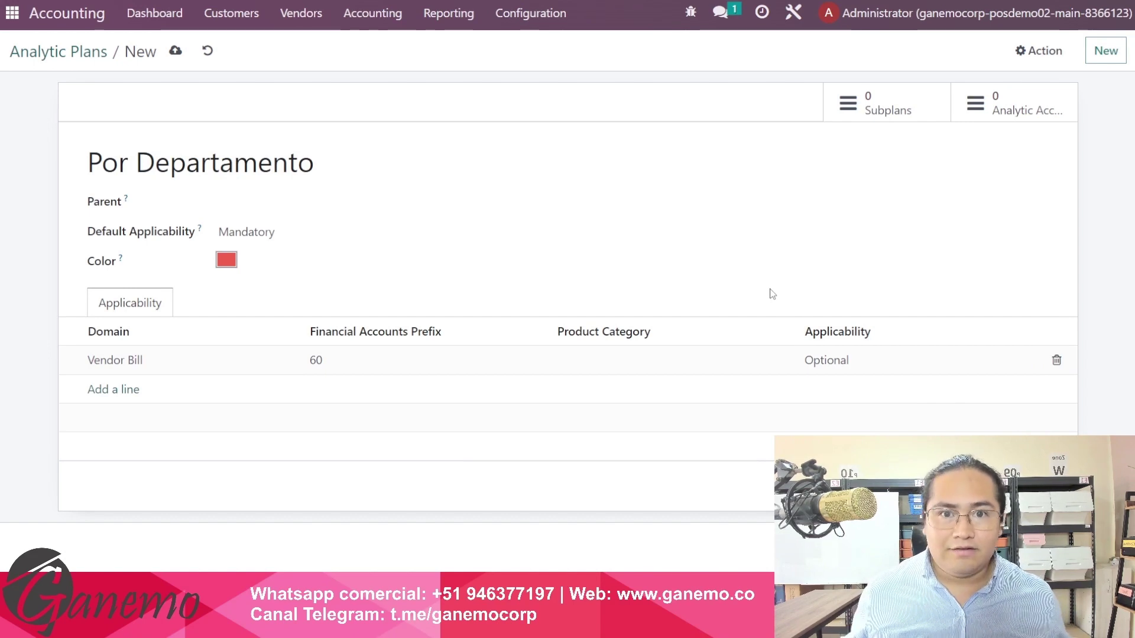
- Review the plan's default applicability alongside the vendor bill line in its applicability rules
left_click_drag(112, 231, 286, 235)
left_click(322, 280)
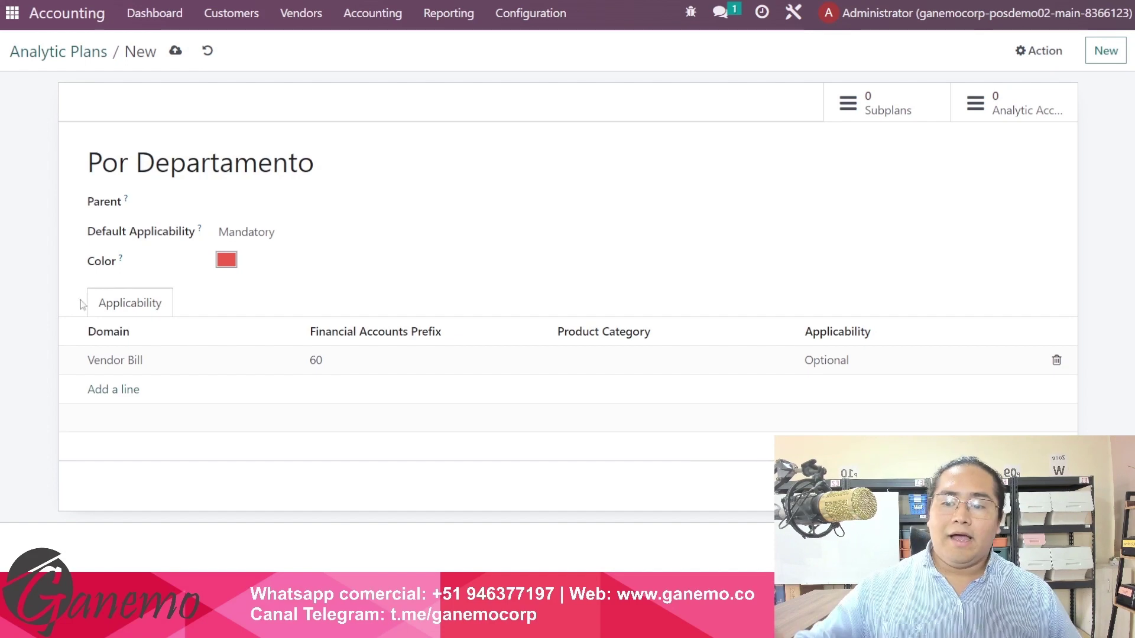
left_click_drag(21, 321, 420, 436)
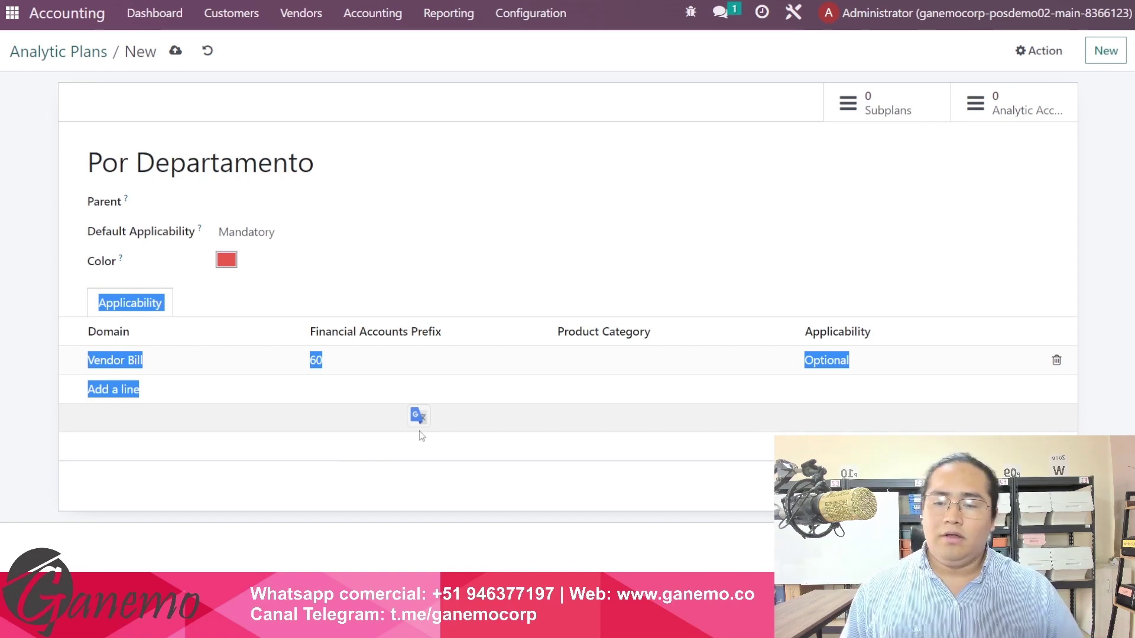
left_click(183, 293)
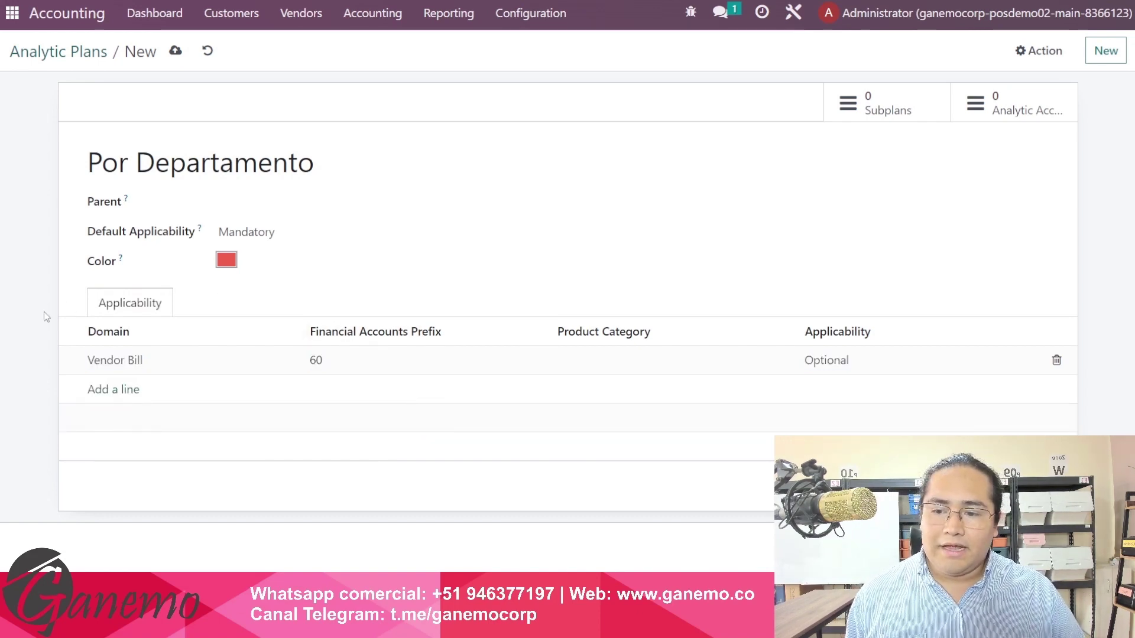
left_click_drag(44, 313, 328, 455)
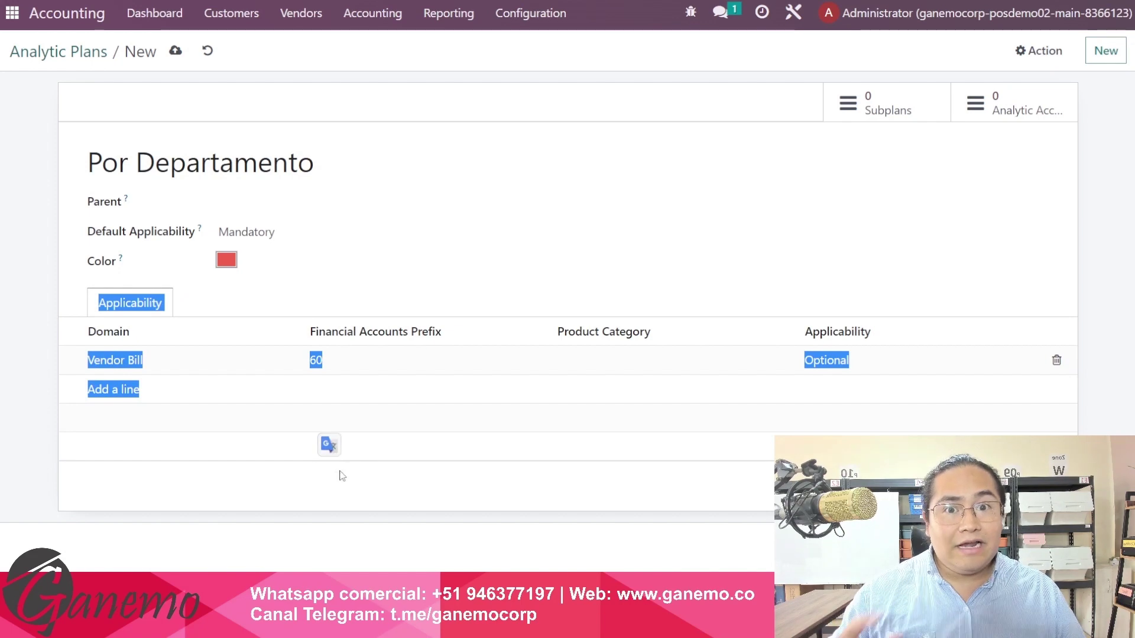
left_click(60, 427)
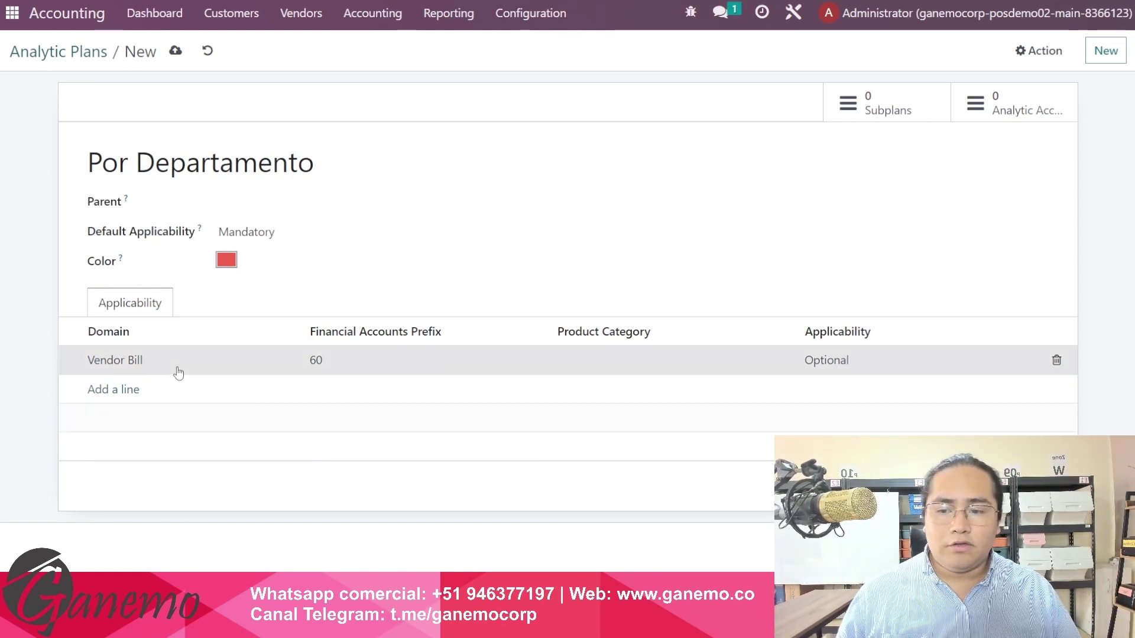
left_click(179, 372)
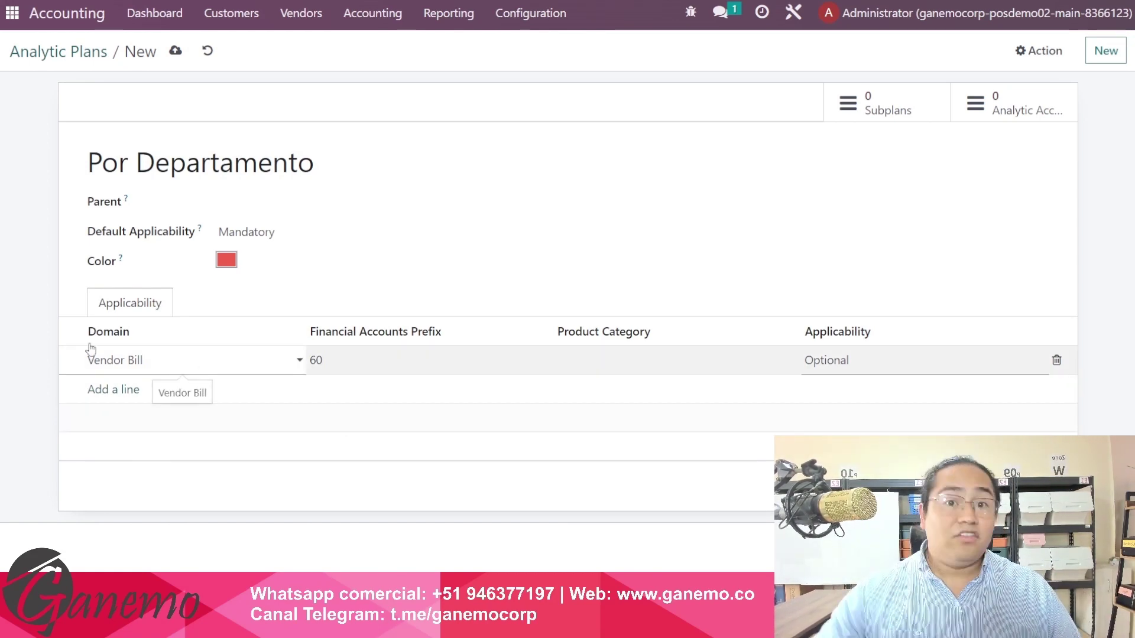
left_click_drag(56, 304, 529, 481)
left_click(529, 482)
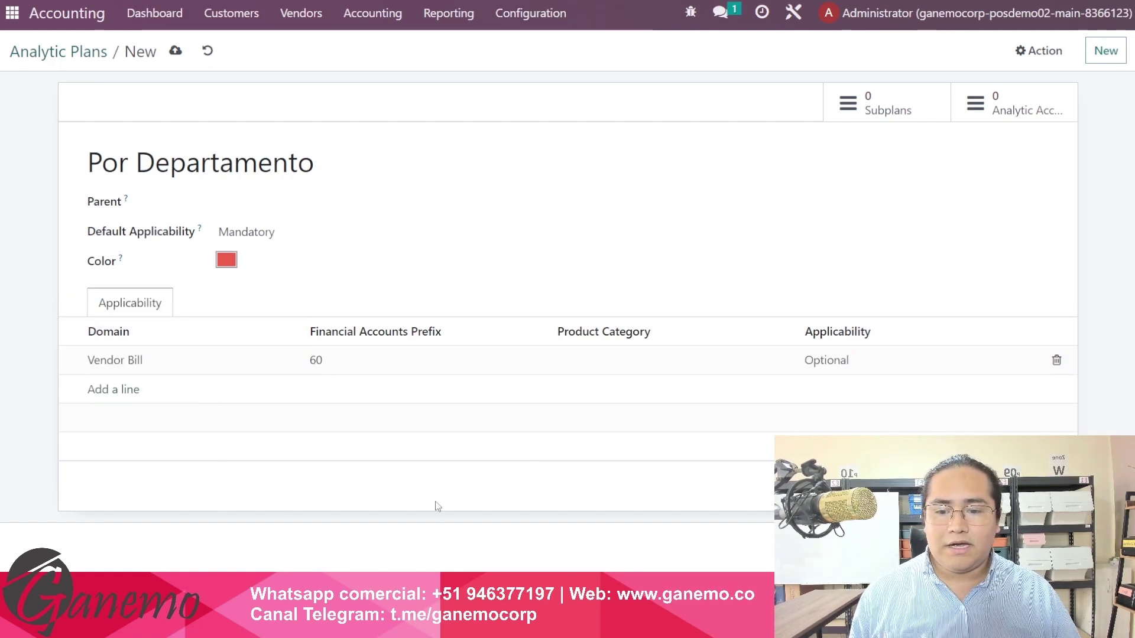
left_click_drag(63, 204, 258, 234)
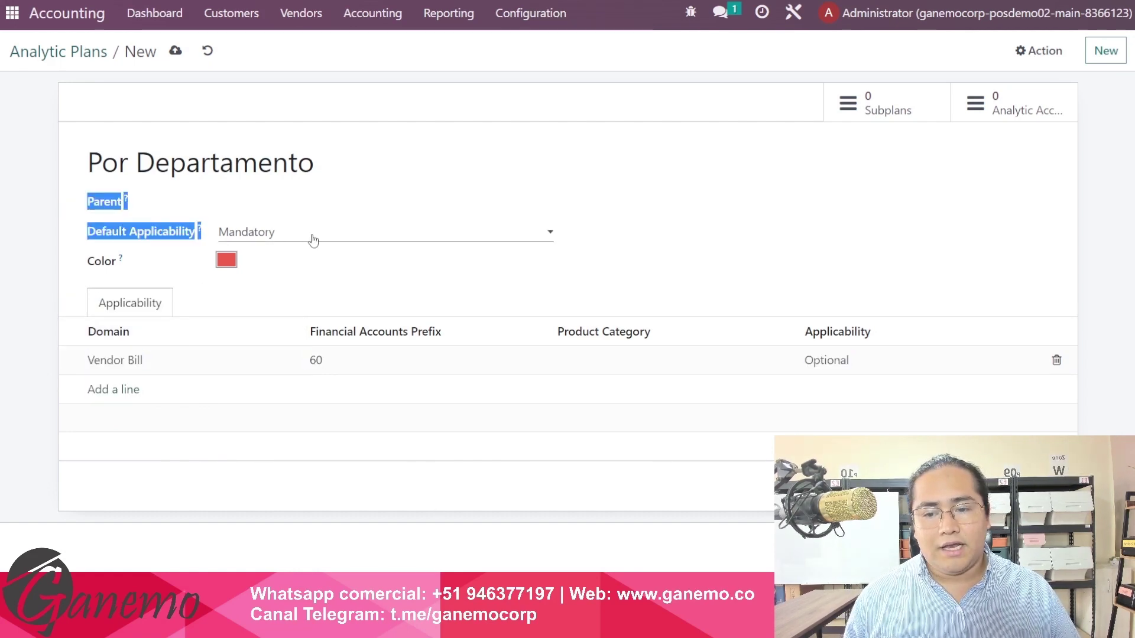
left_click(621, 280)
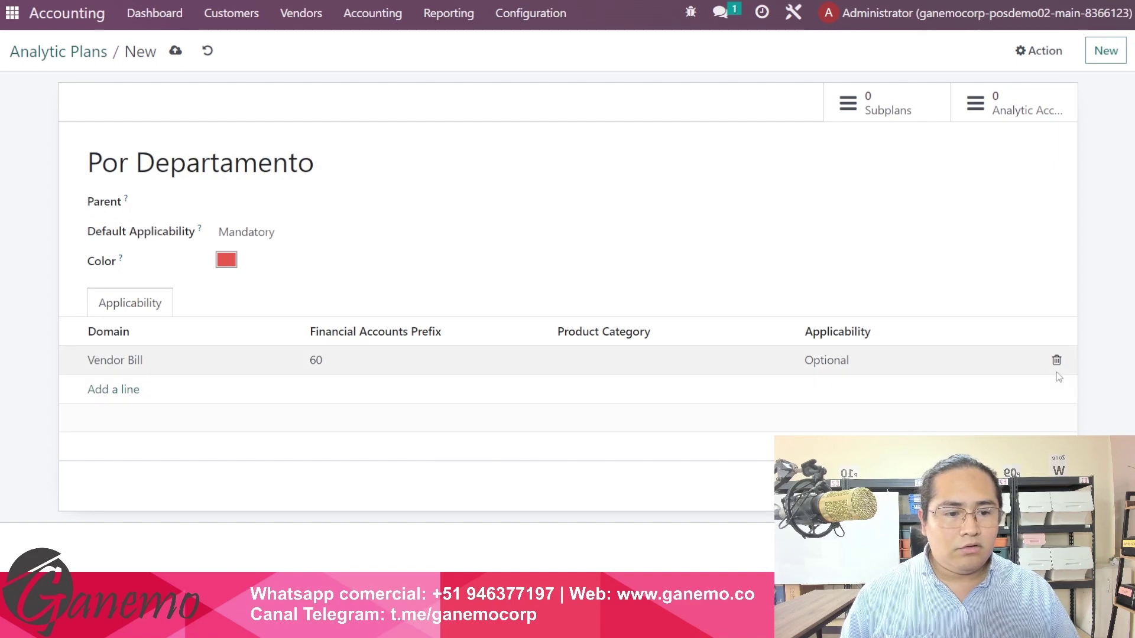
- Delete the vendor bill applicability line and save the "Por Departamento" plan
left_click(1056, 360)
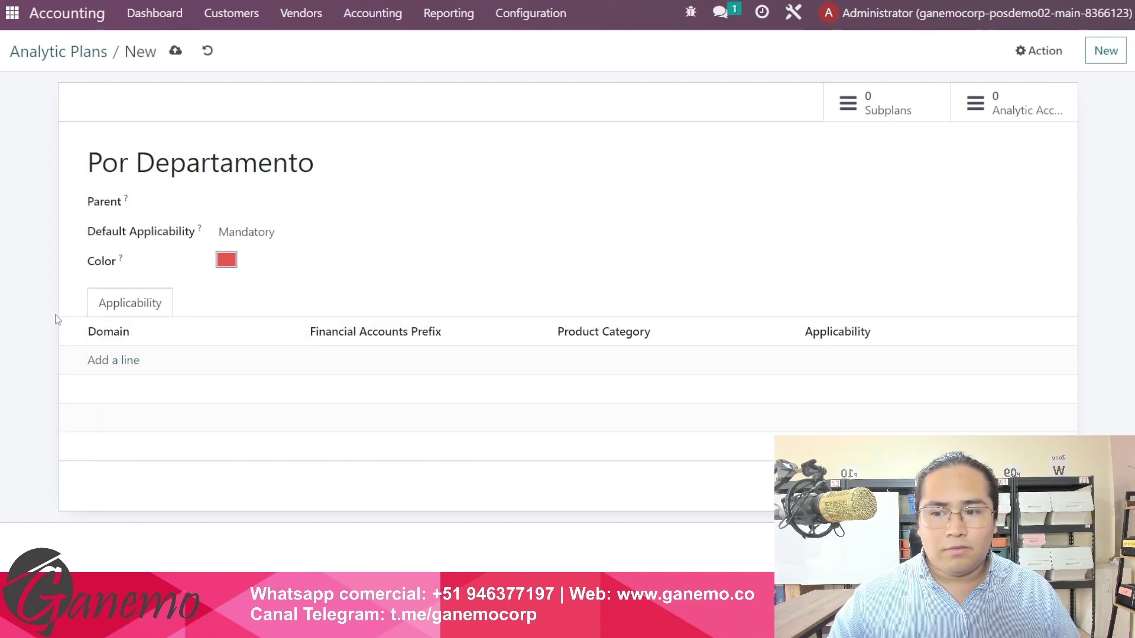
left_click_drag(53, 317, 641, 486)
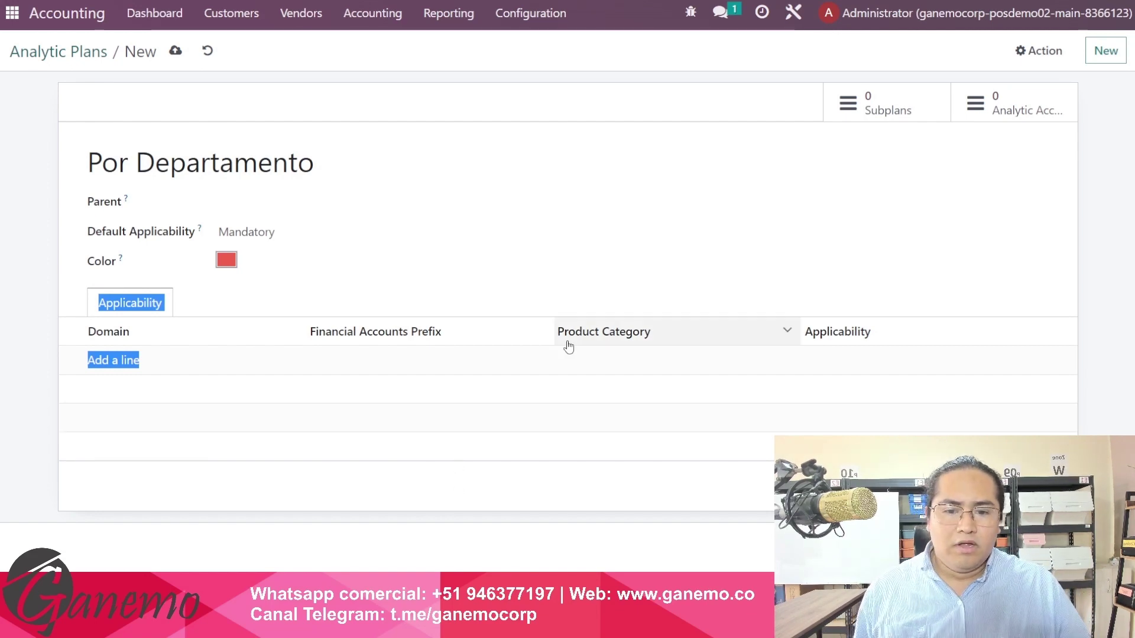
left_click(465, 355)
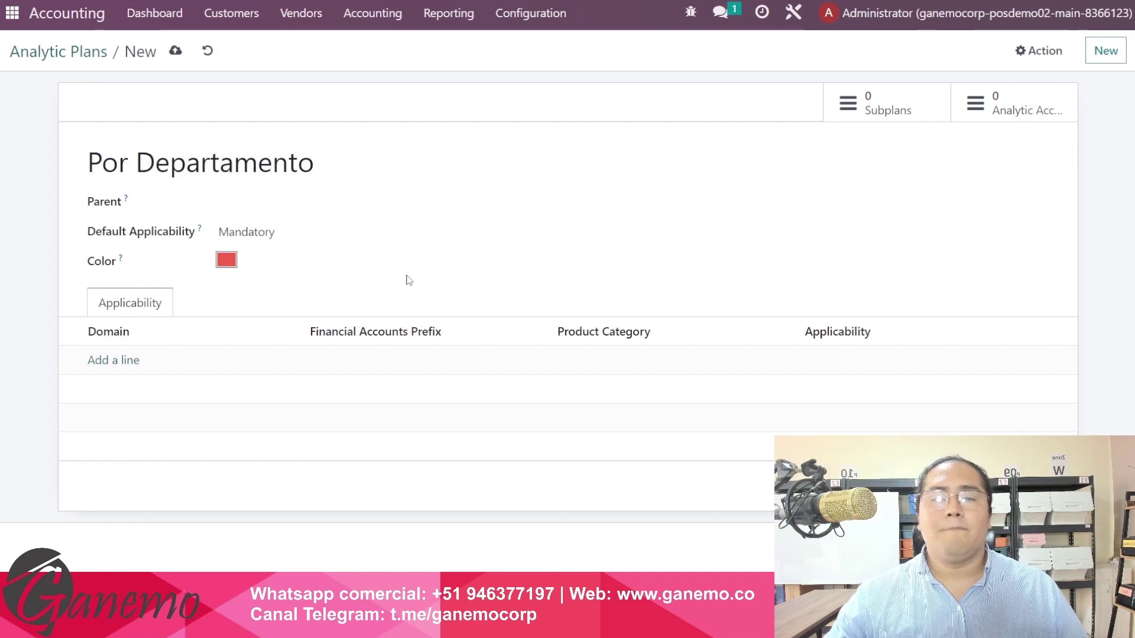
left_click(176, 52)
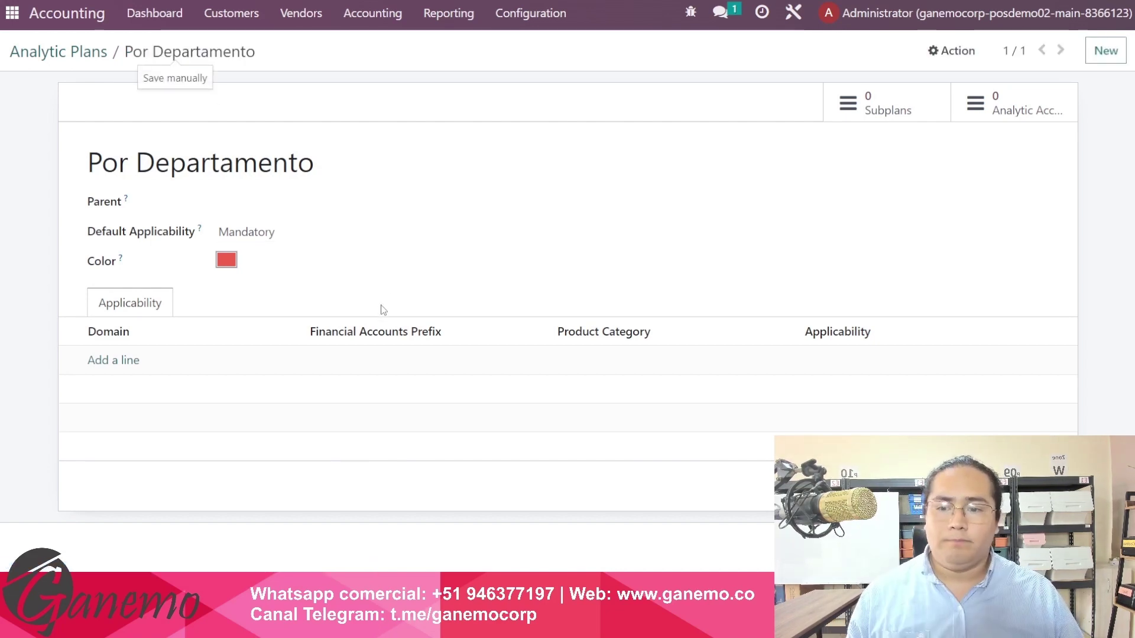
- Examine the saved plan's name, its Parent field and the parent plans available for it
left_click_drag(86, 202, 124, 204)
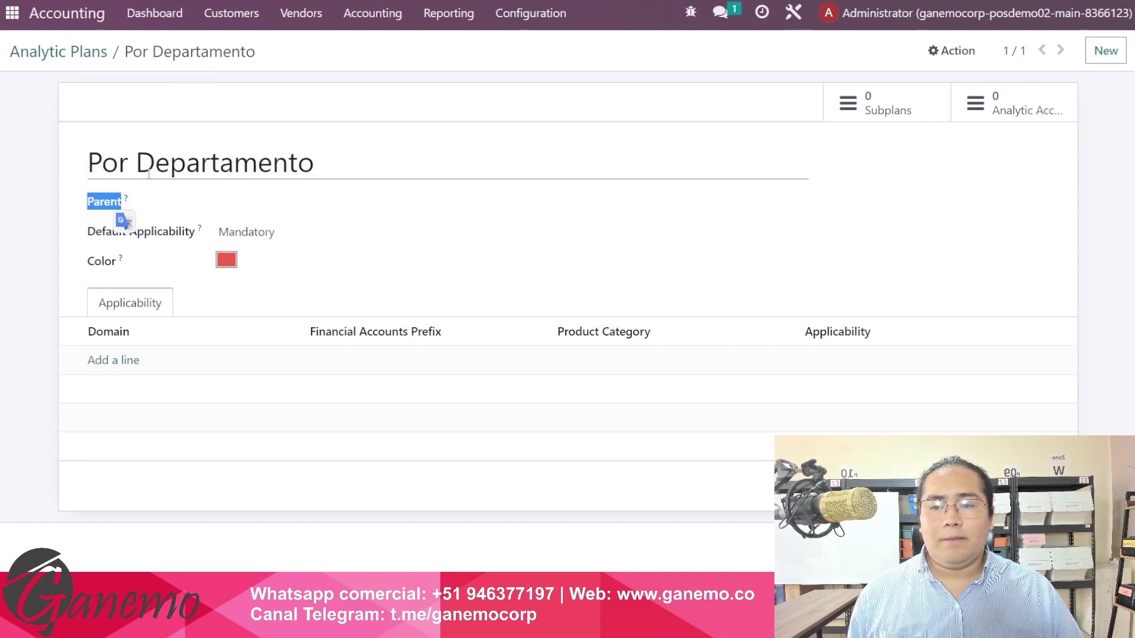
left_click_drag(353, 170, 73, 102)
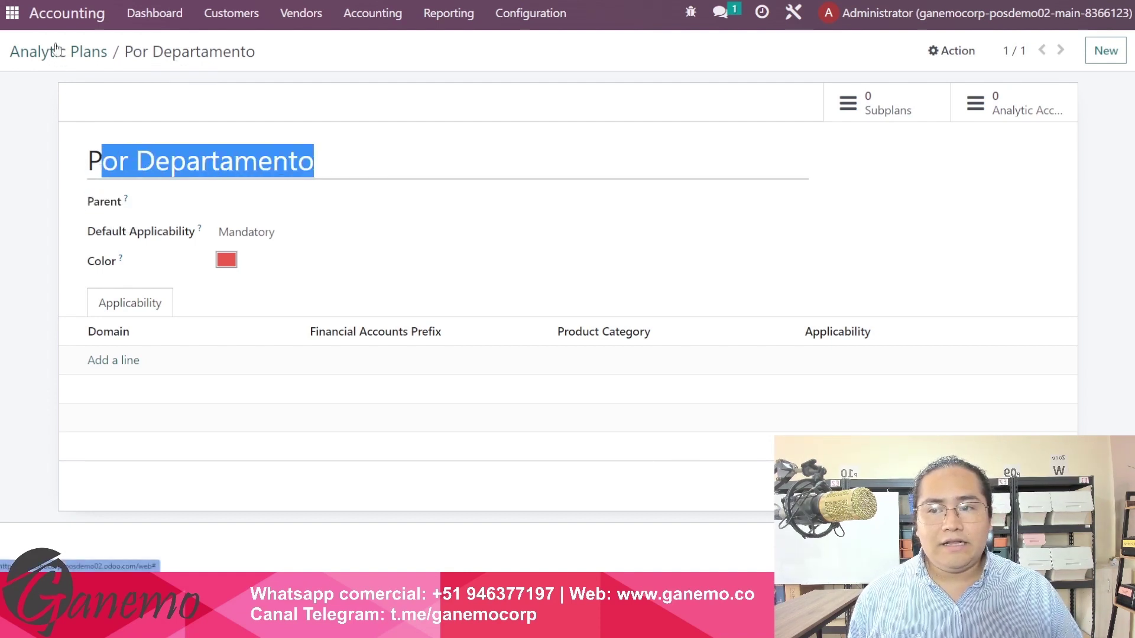
left_click(41, 150)
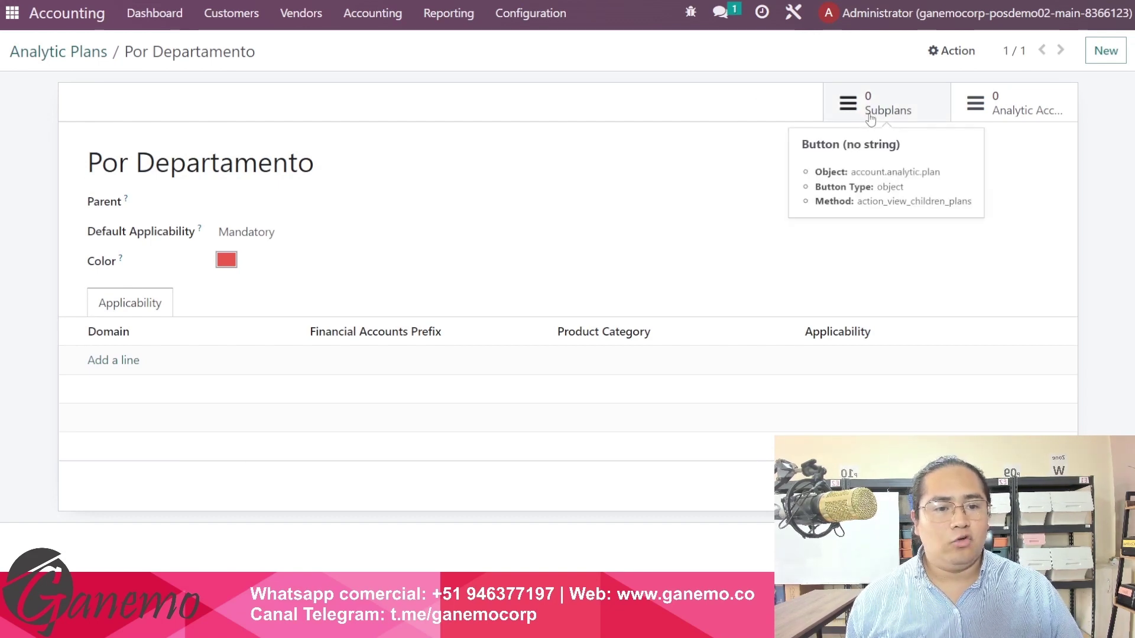
left_click_drag(338, 162, 89, 161)
left_click(142, 160)
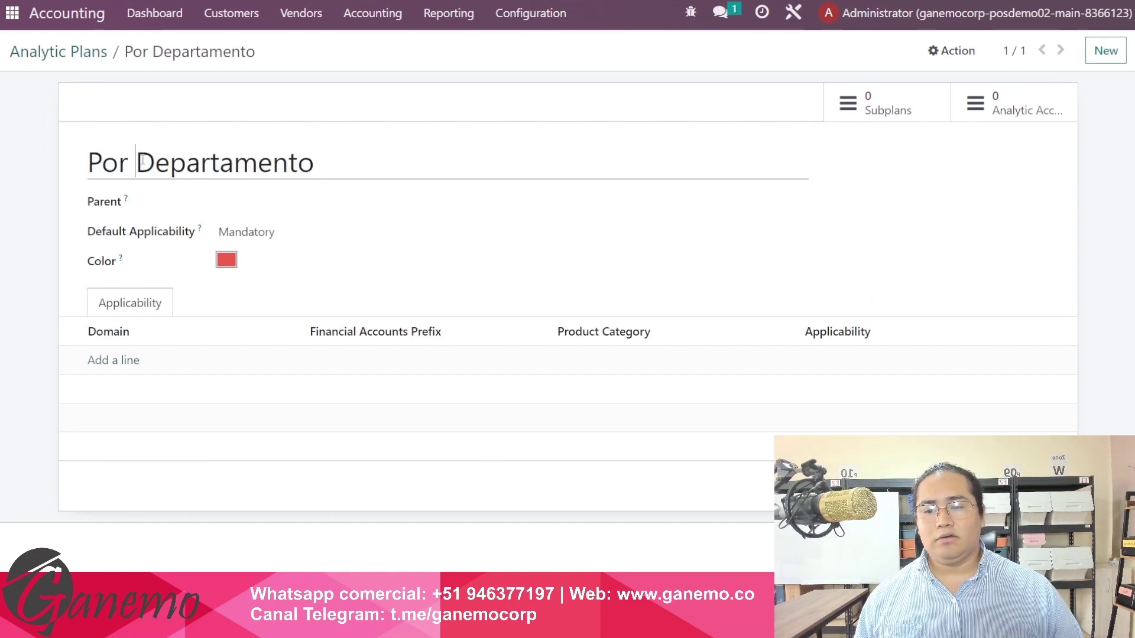
left_click(347, 199)
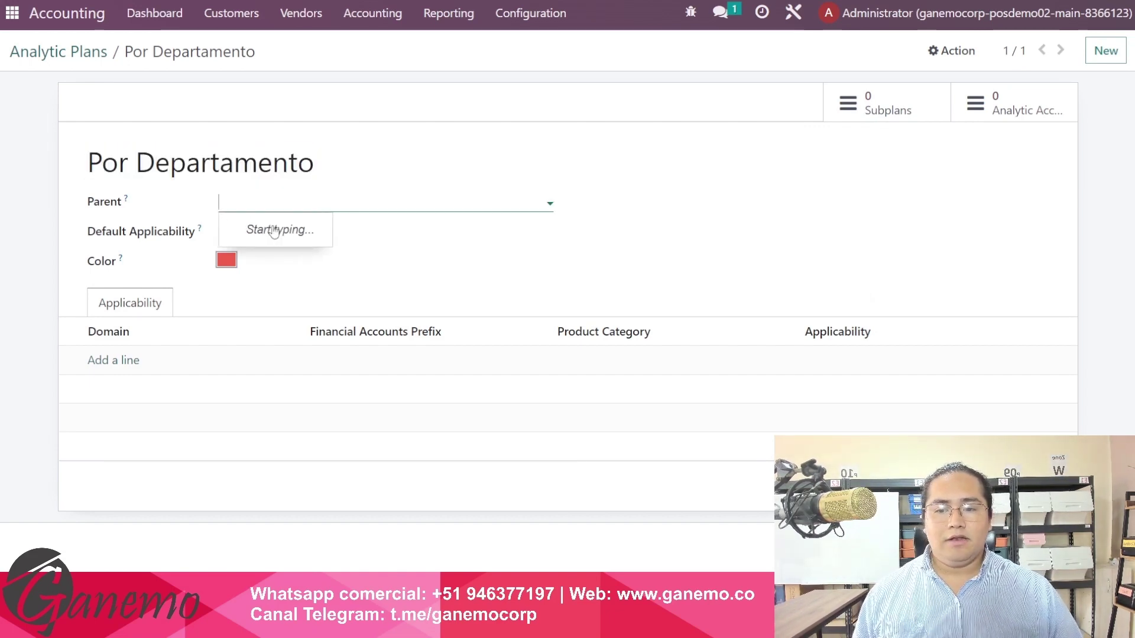
left_click(157, 187)
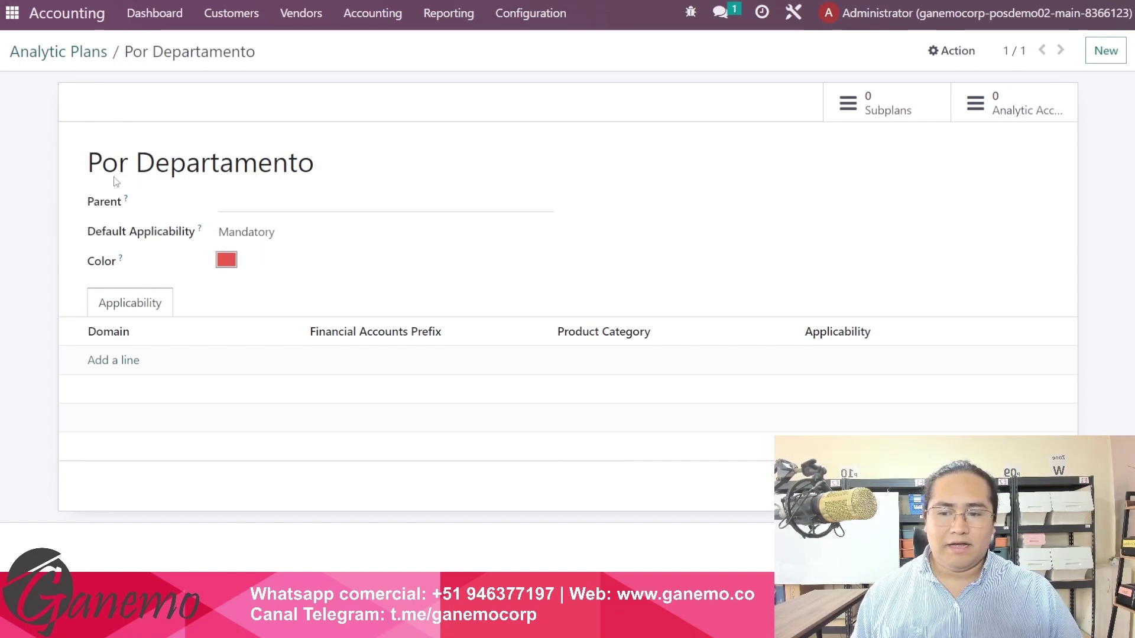
- Create another analytic plan from the plans list, name it "Por Función" and save it
left_click(83, 57)
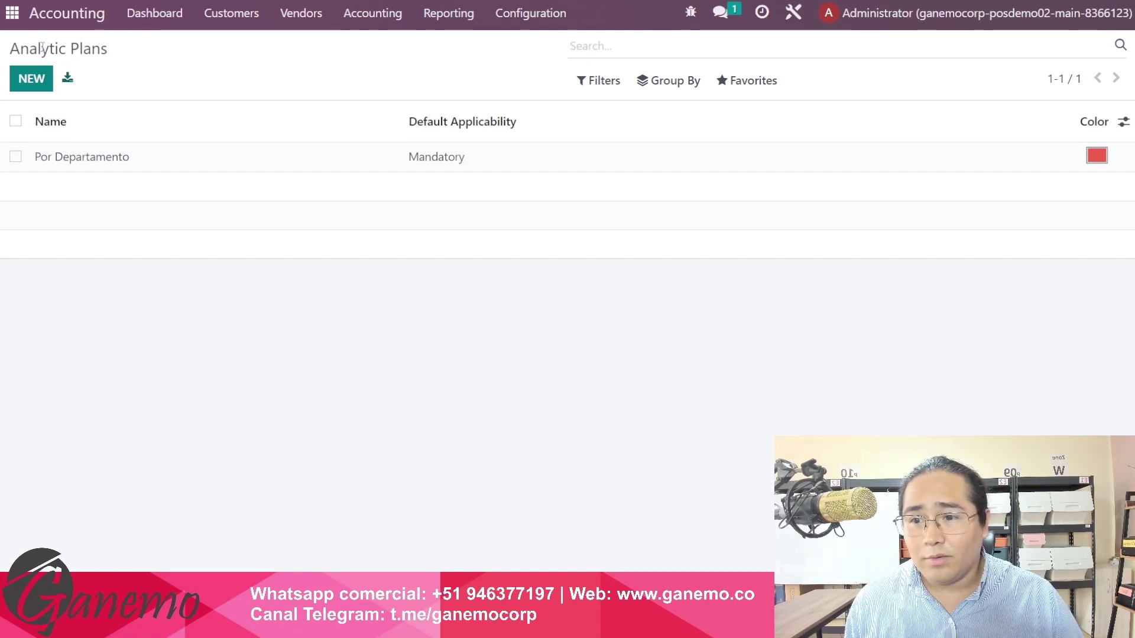
left_click_drag(43, 47, 438, 314)
left_click(439, 314)
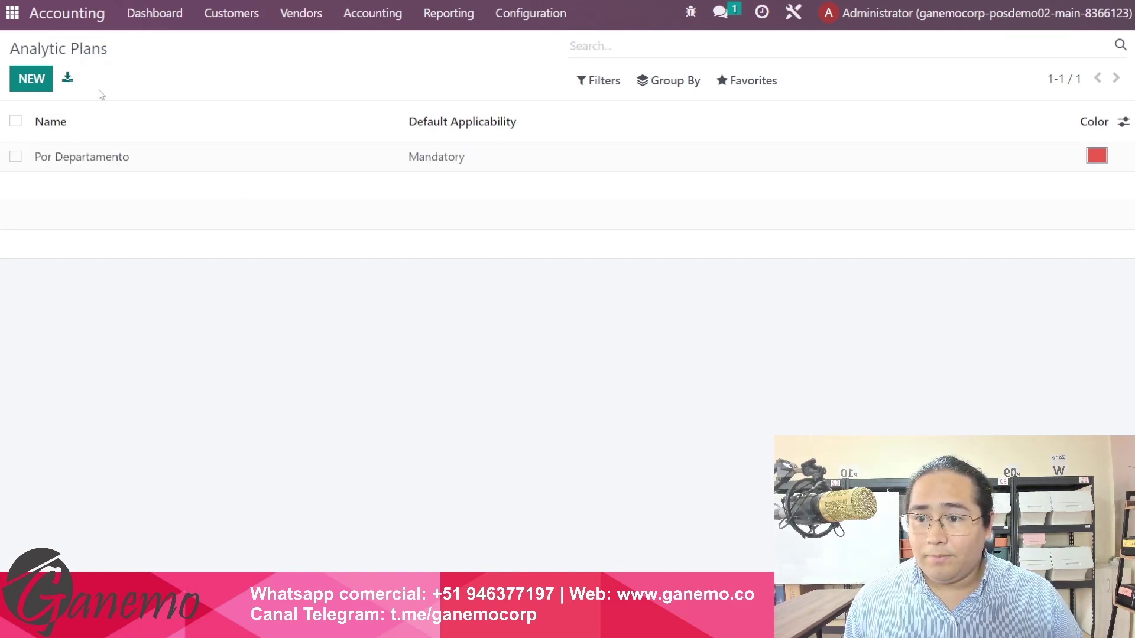
left_click(27, 80)
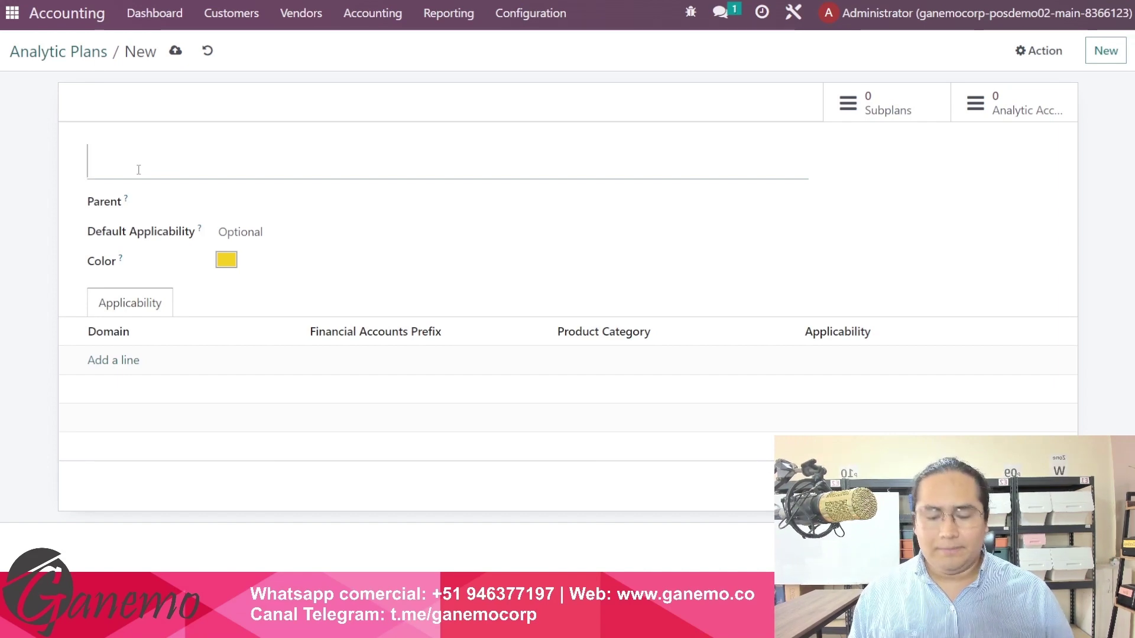
type("Por Funci")
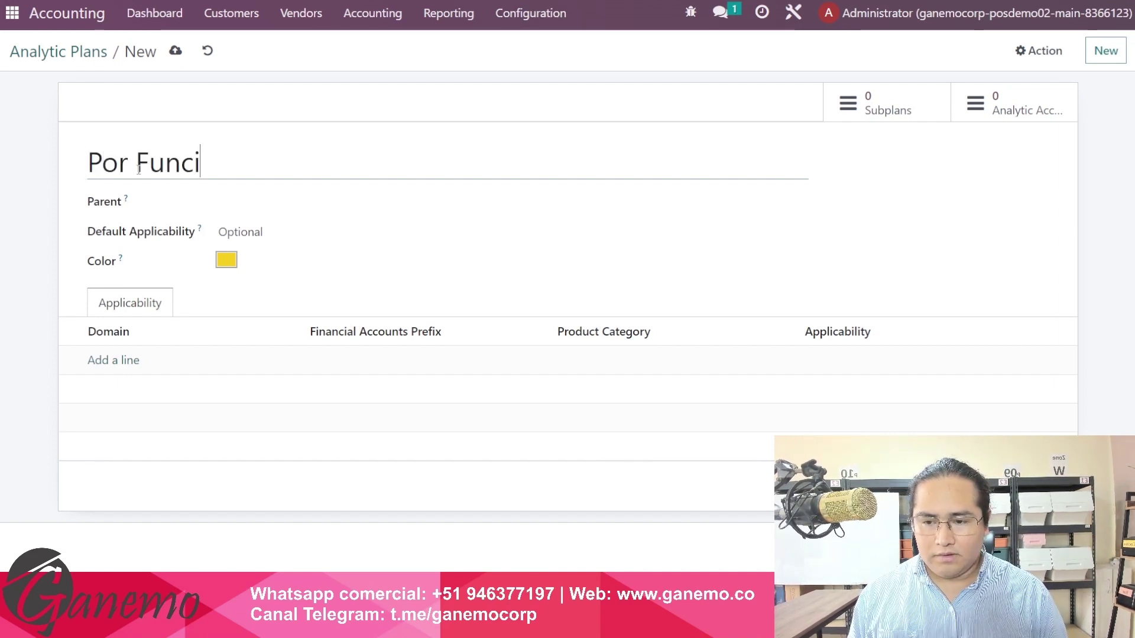
type("ón")
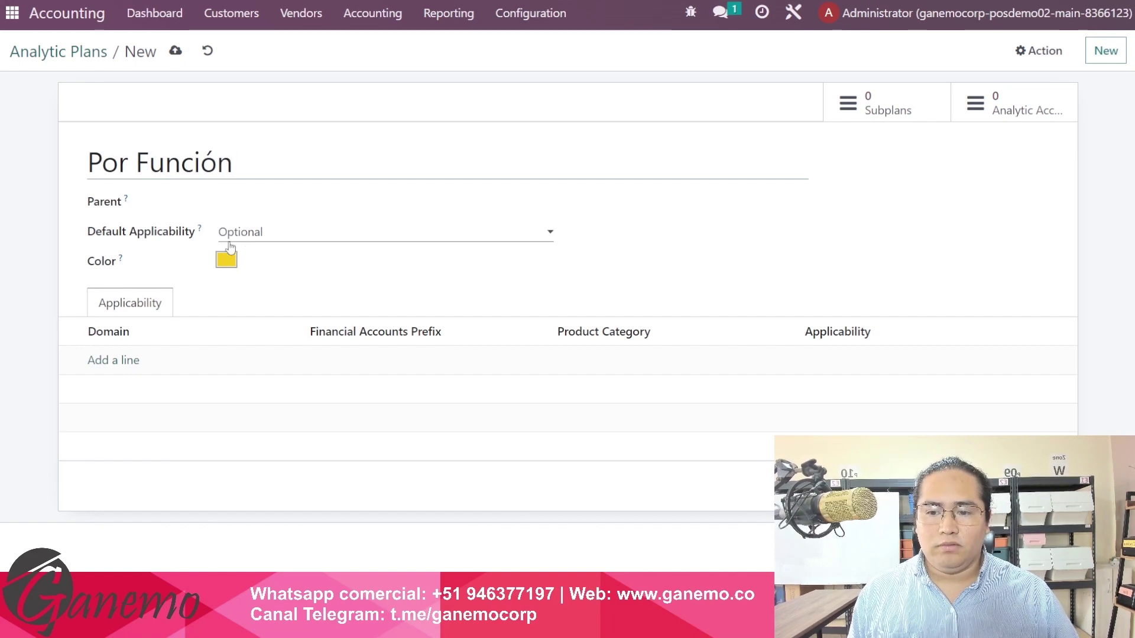
left_click(176, 51)
- Return to the plans list, then create and save an analytic plan named "Por Operación"
left_click(84, 56)
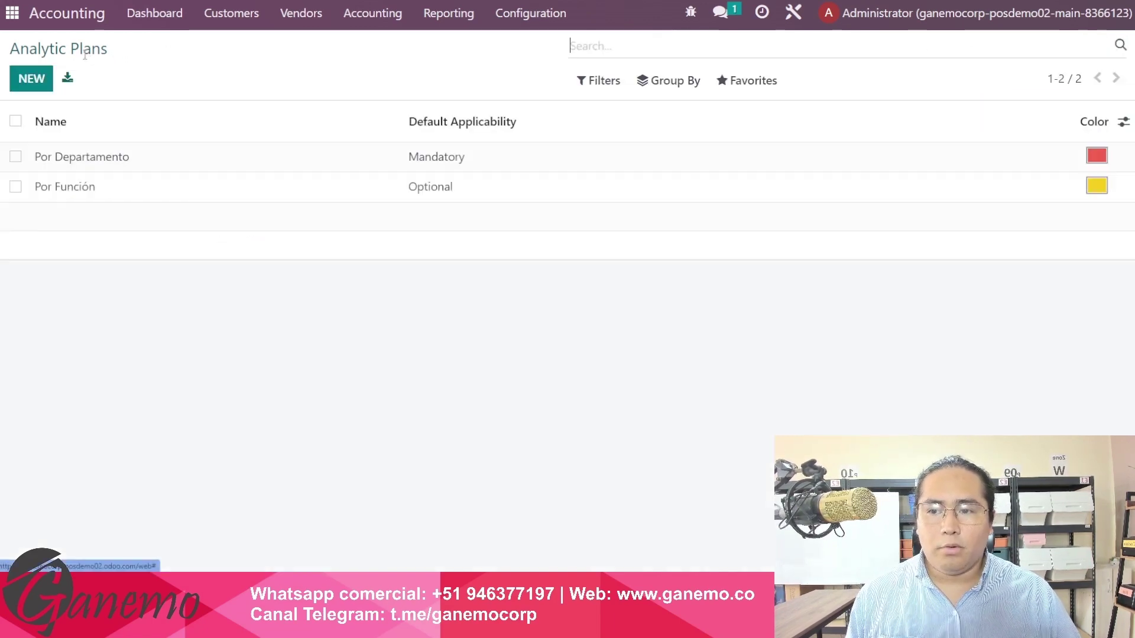
left_click(40, 88)
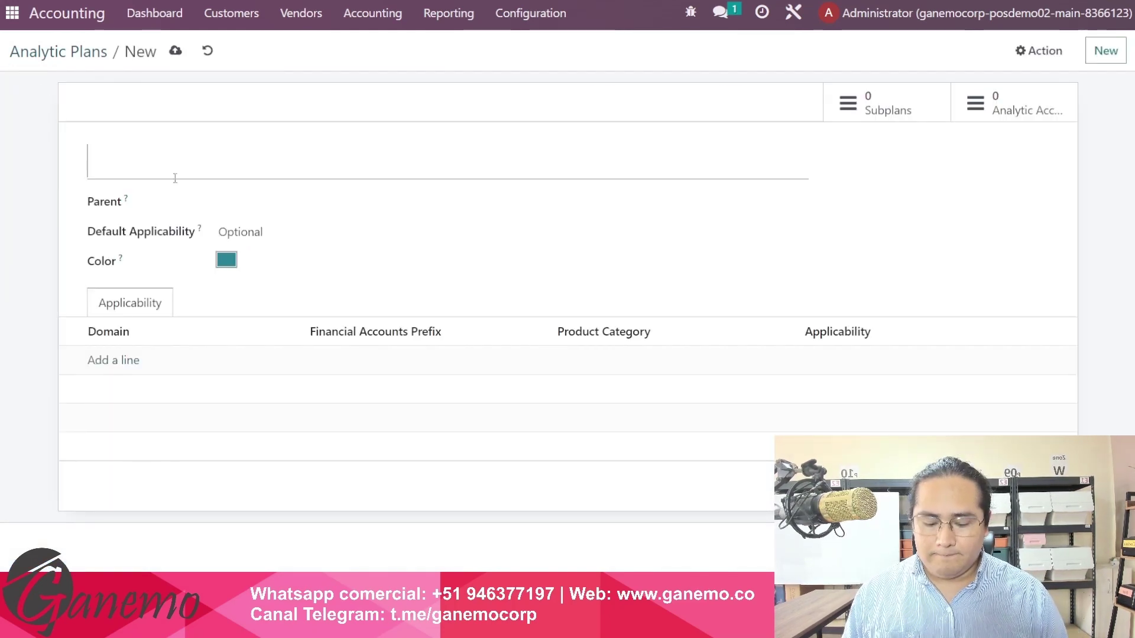
type("Por")
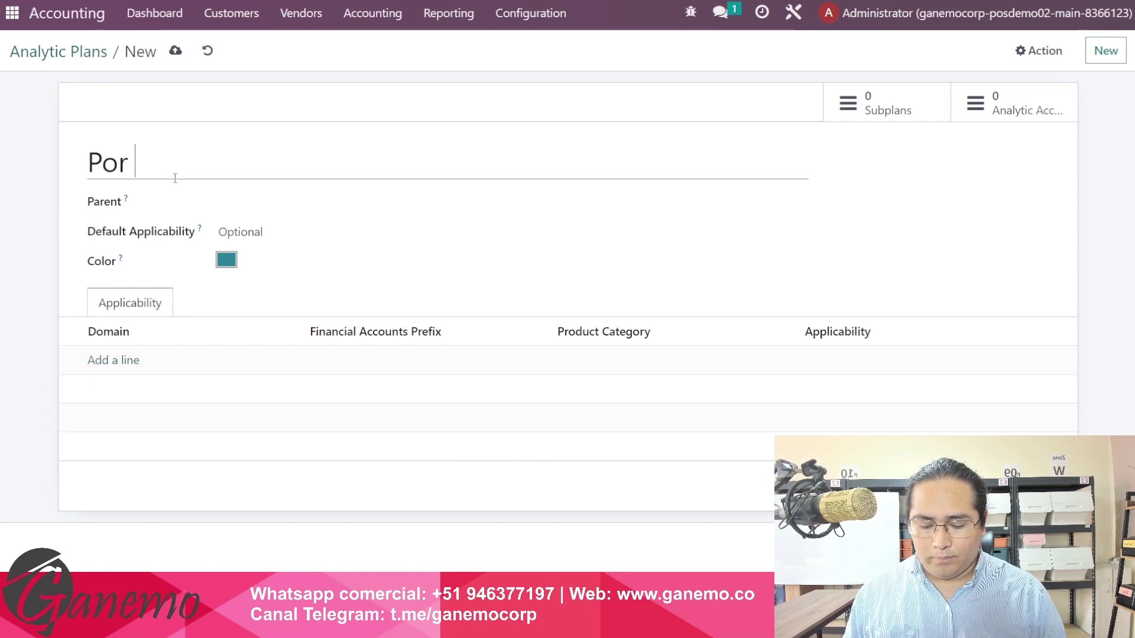
type(" Operación")
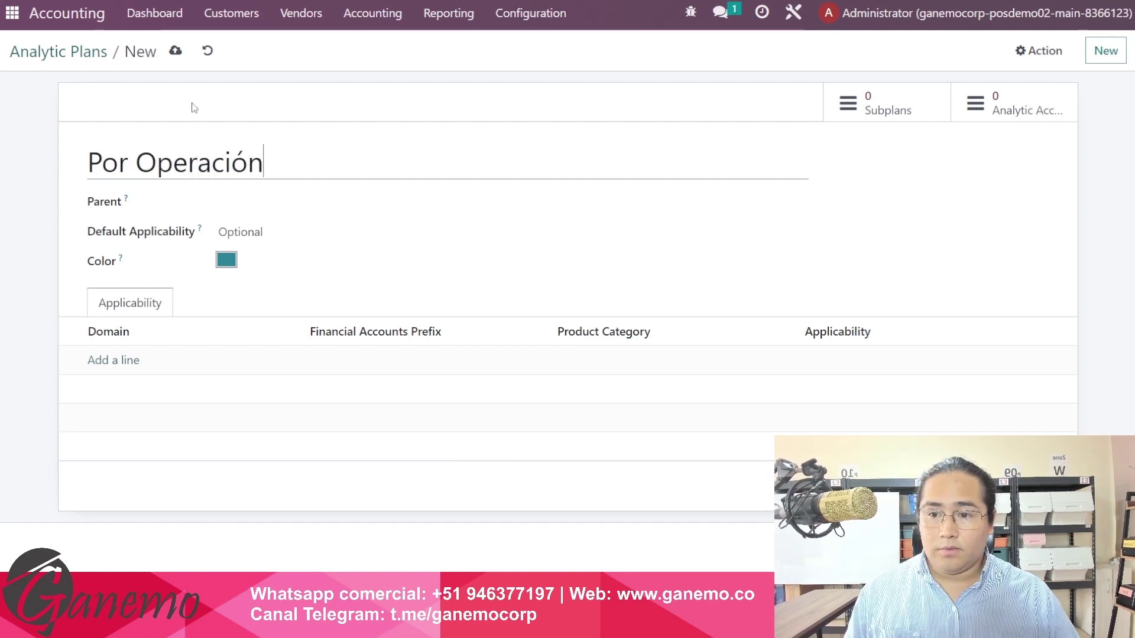
left_click(174, 52)
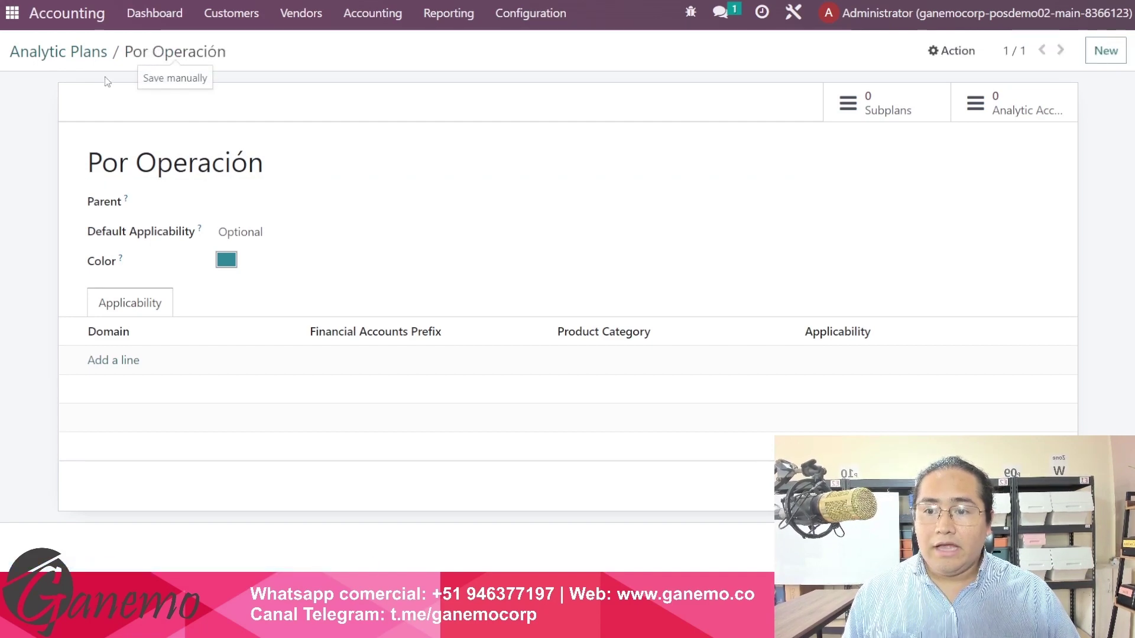
- Create and save an analytic plan named "Operación A" with "Por Operación" as its parent
left_click(95, 52)
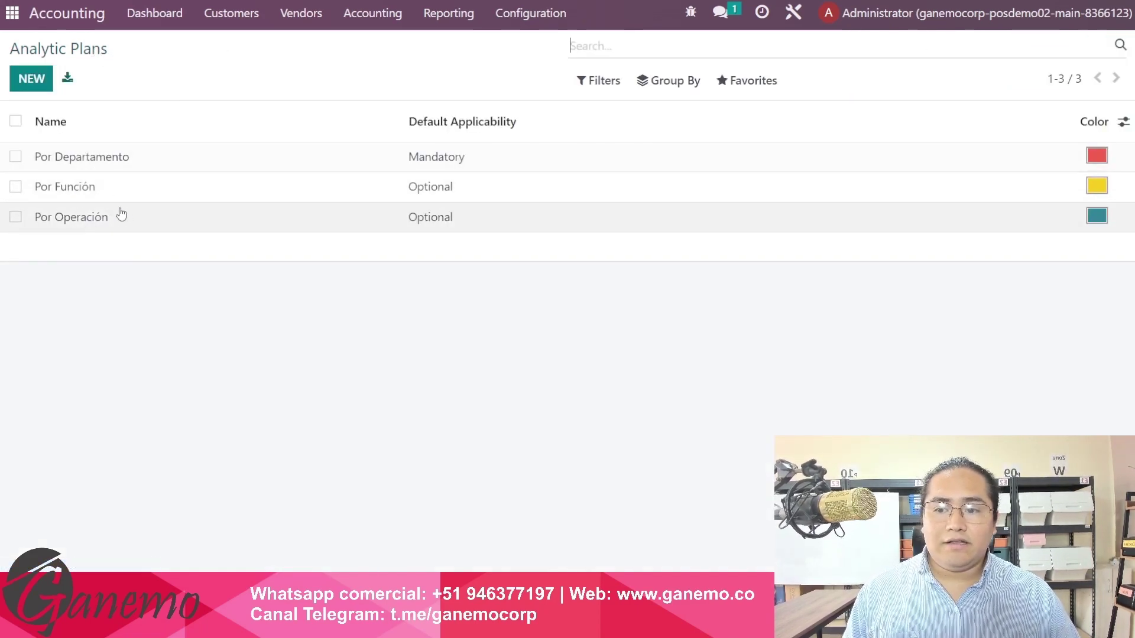
left_click(35, 80)
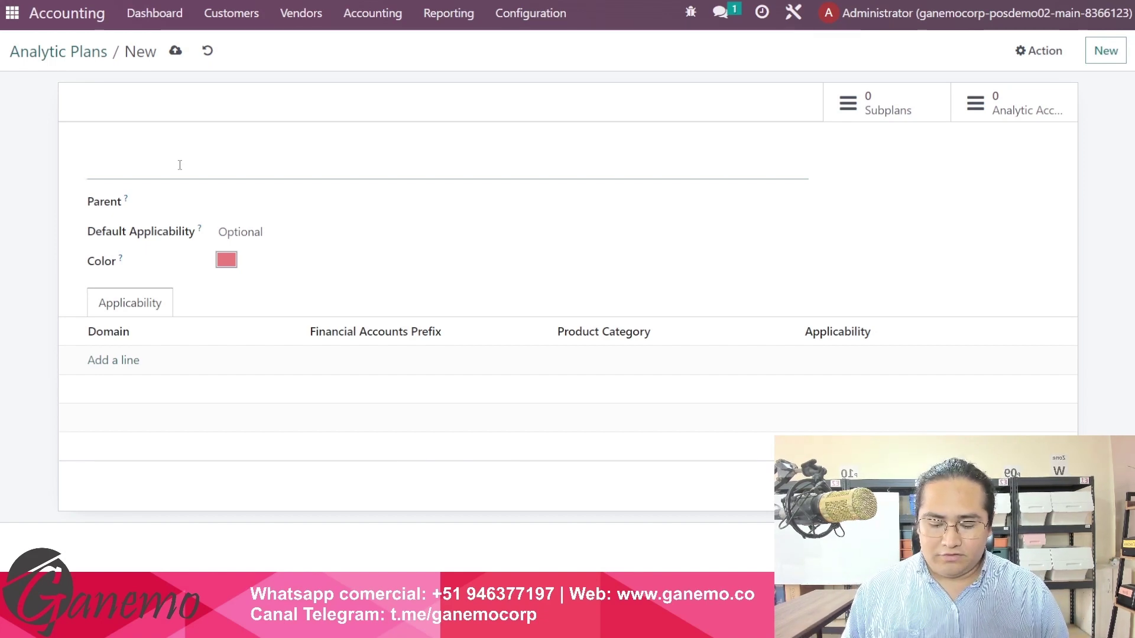
type("Operación")
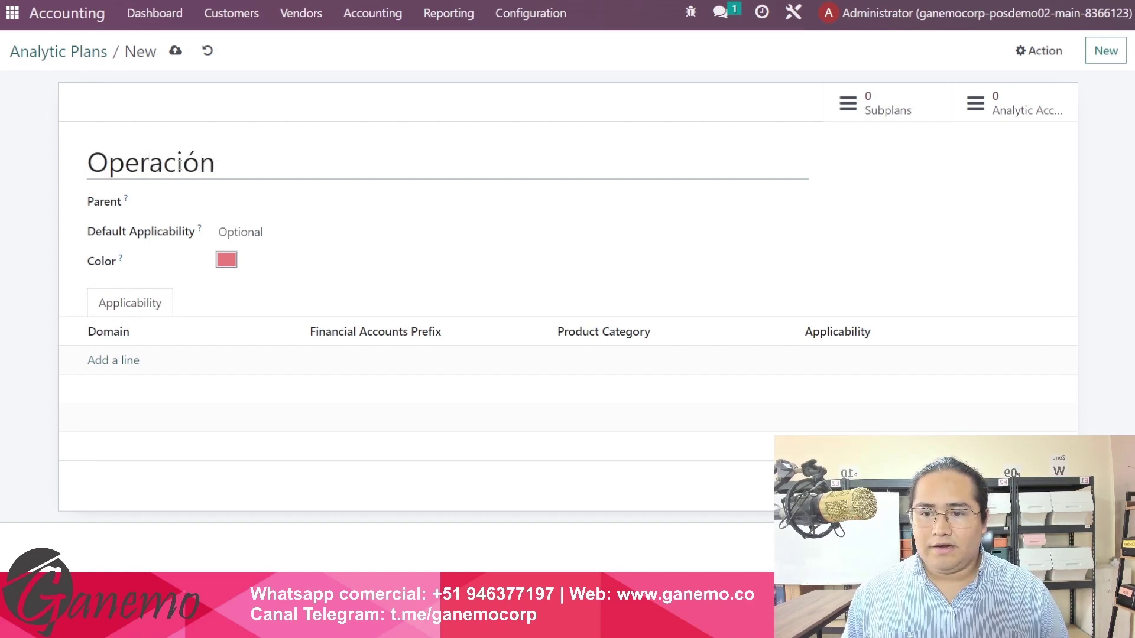
type(" A")
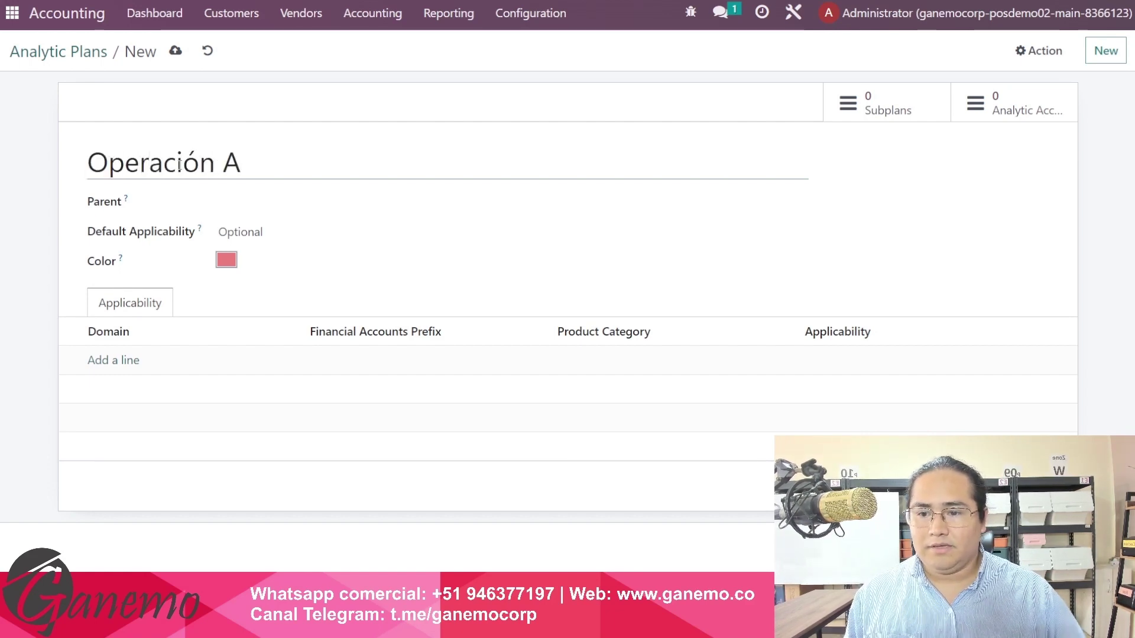
left_click(281, 204)
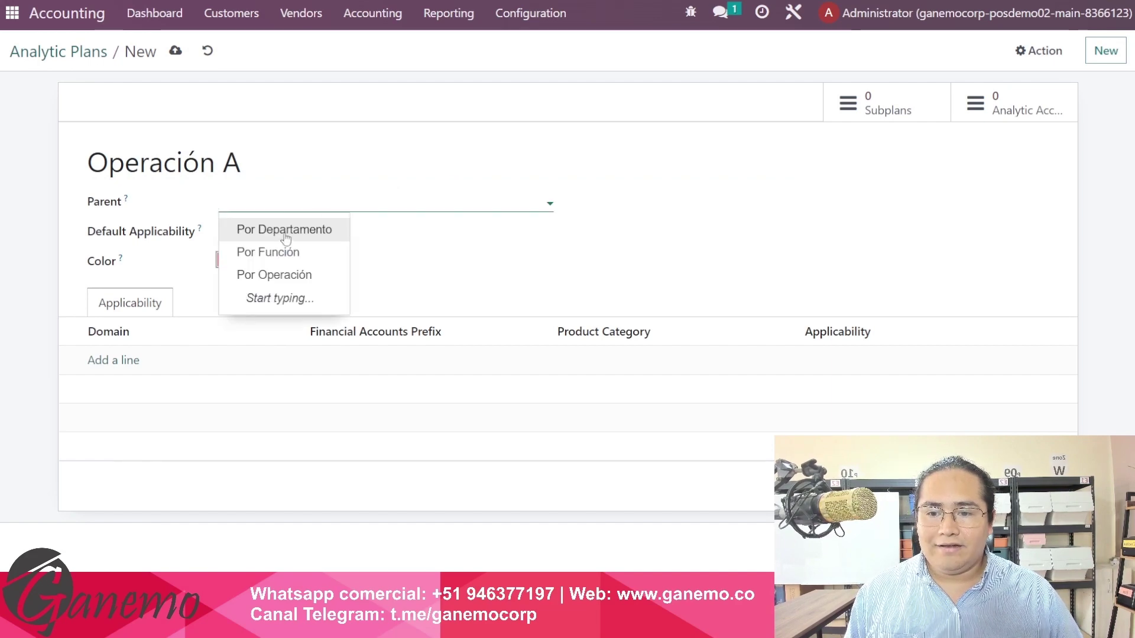
left_click(285, 276)
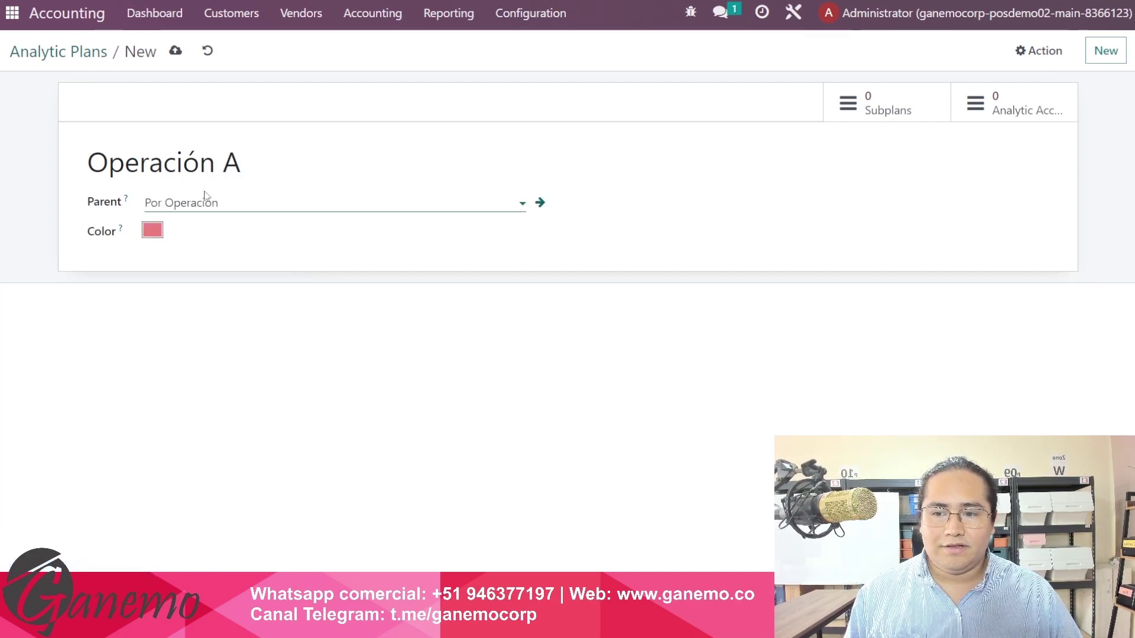
left_click(175, 51)
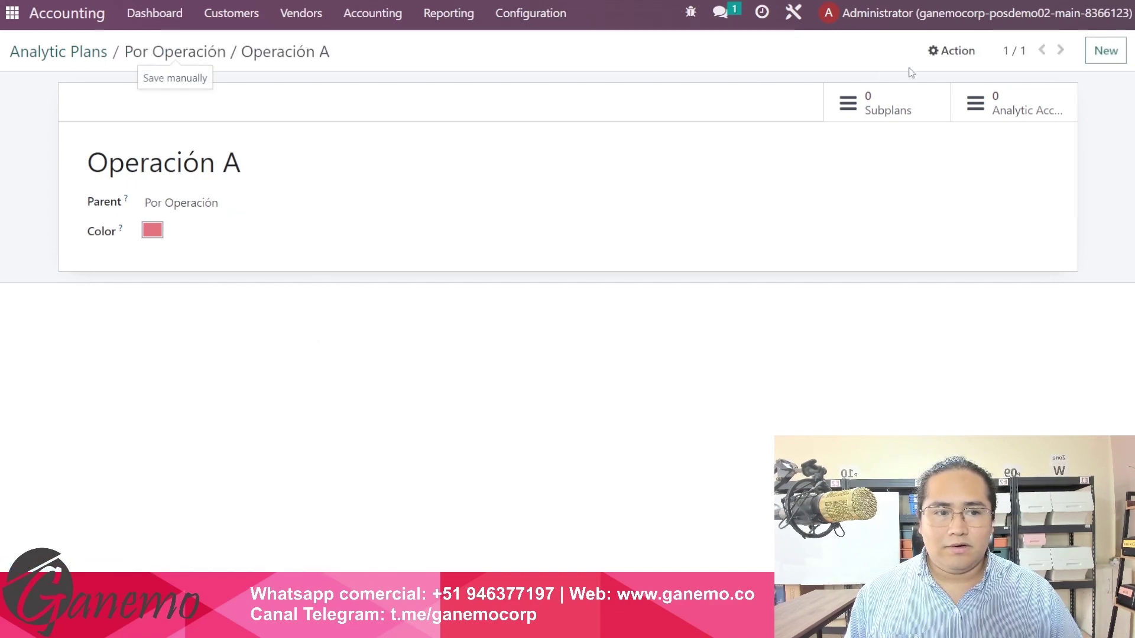
- Create and save an analytic plan named "Operación B" with "Por Operación" as its parent
left_click(1105, 51)
type("O")
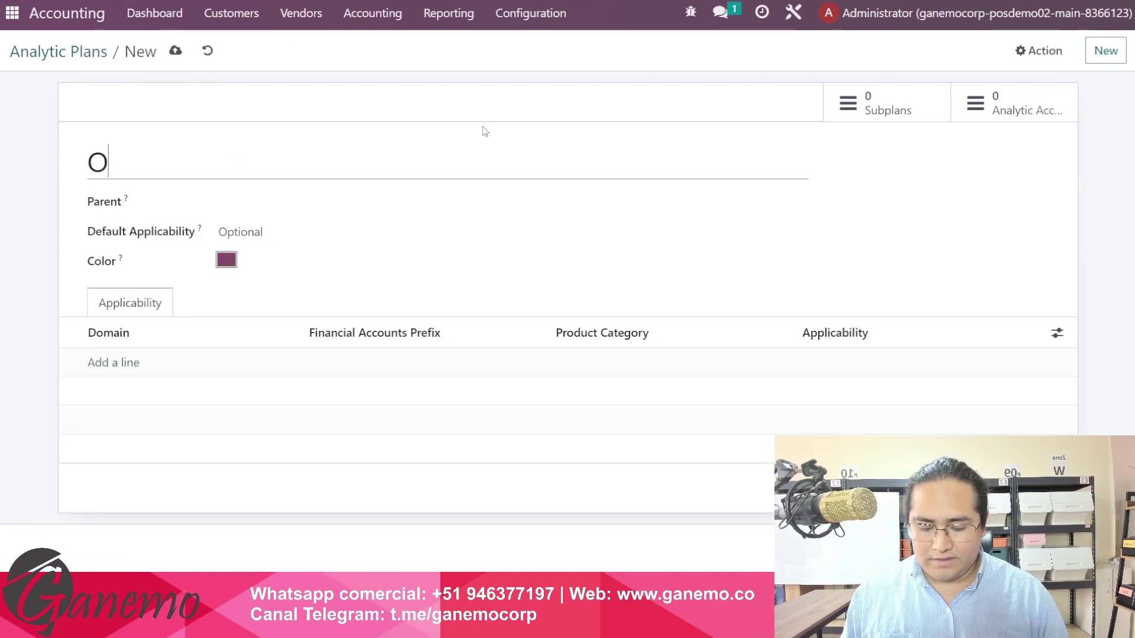
type("peración")
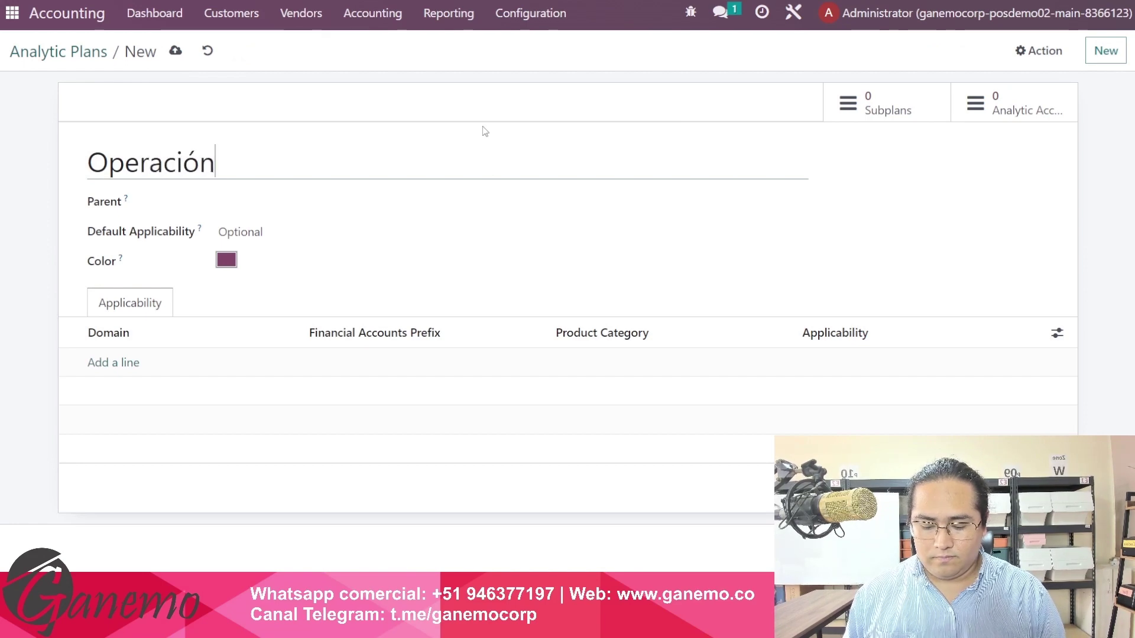
type(" B")
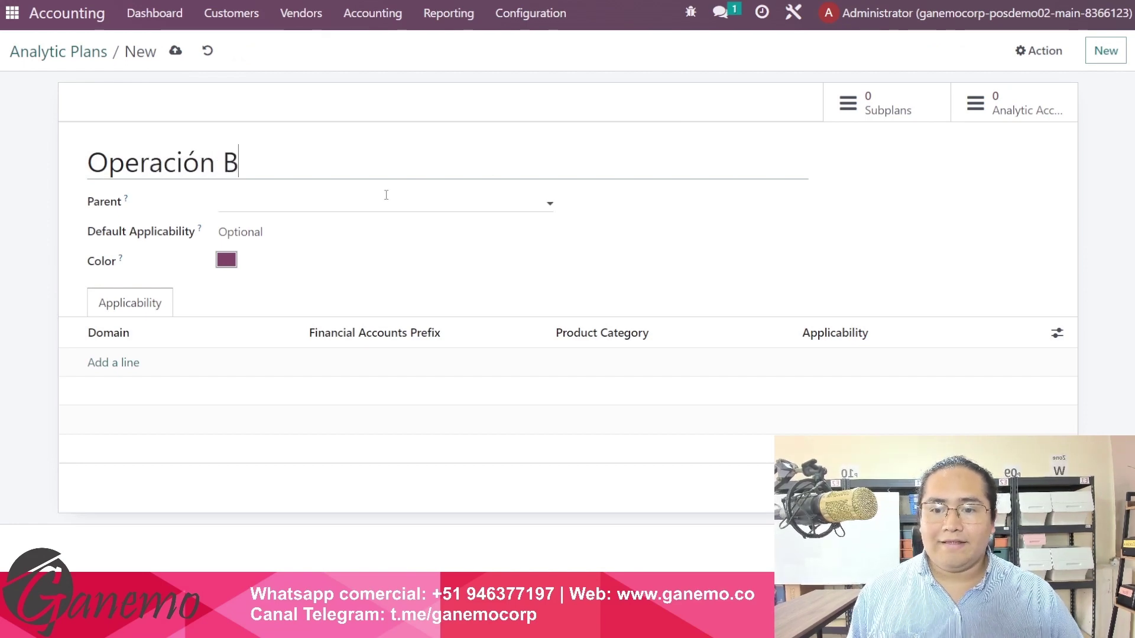
left_click(381, 200)
left_click(325, 275)
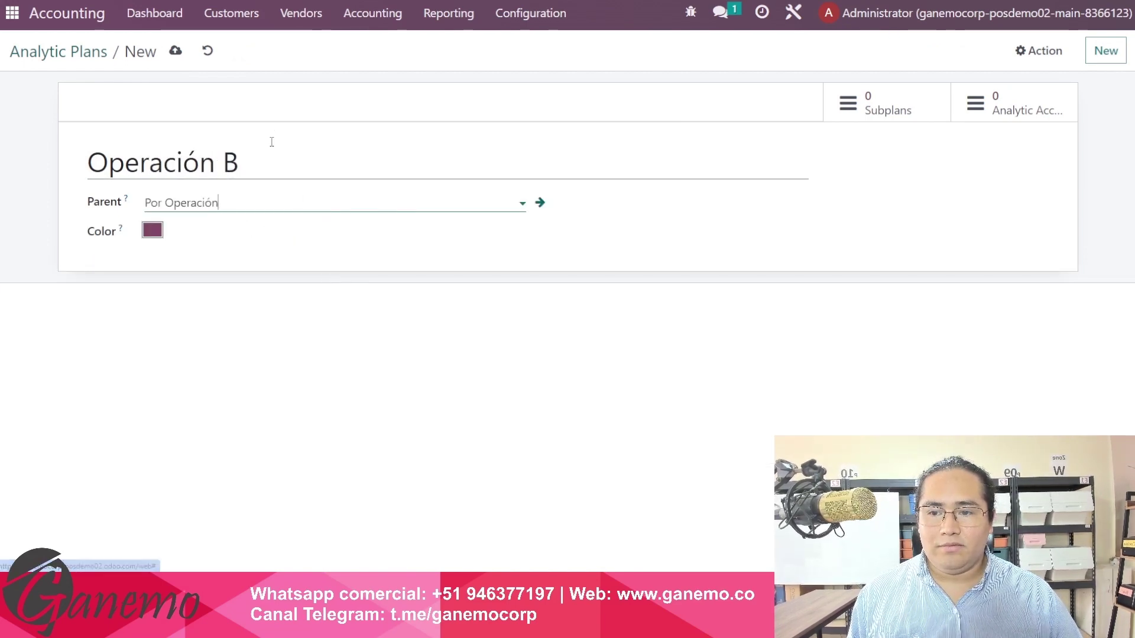
left_click(176, 51)
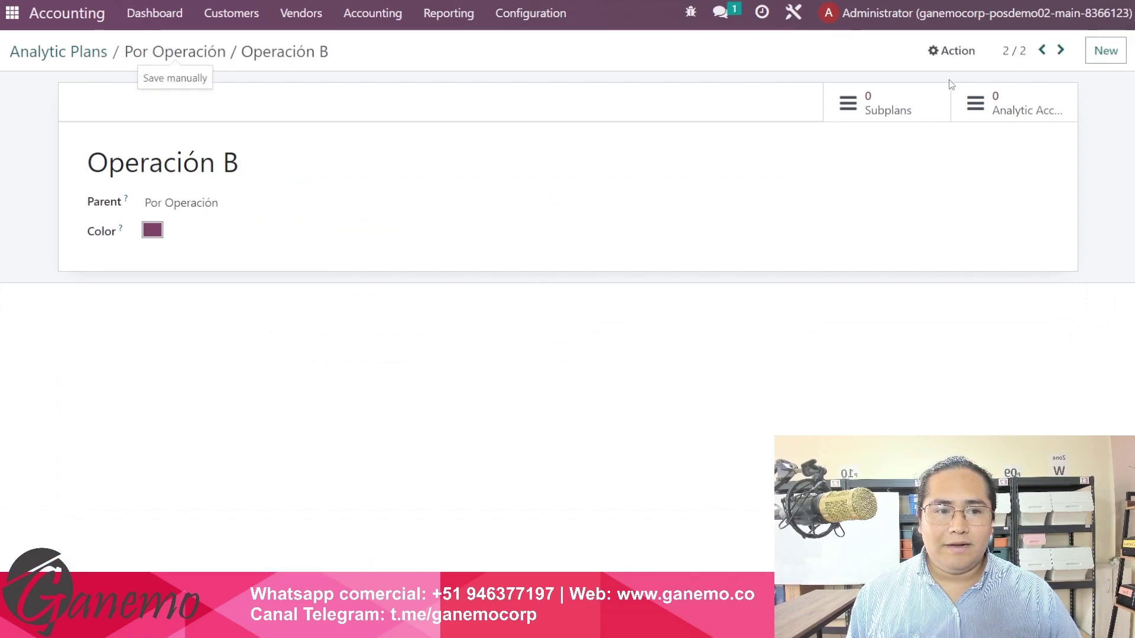
- Create and save an analytic plan named "Operación C" with "Por Operación" as its parent
left_click(1105, 51)
type("Op")
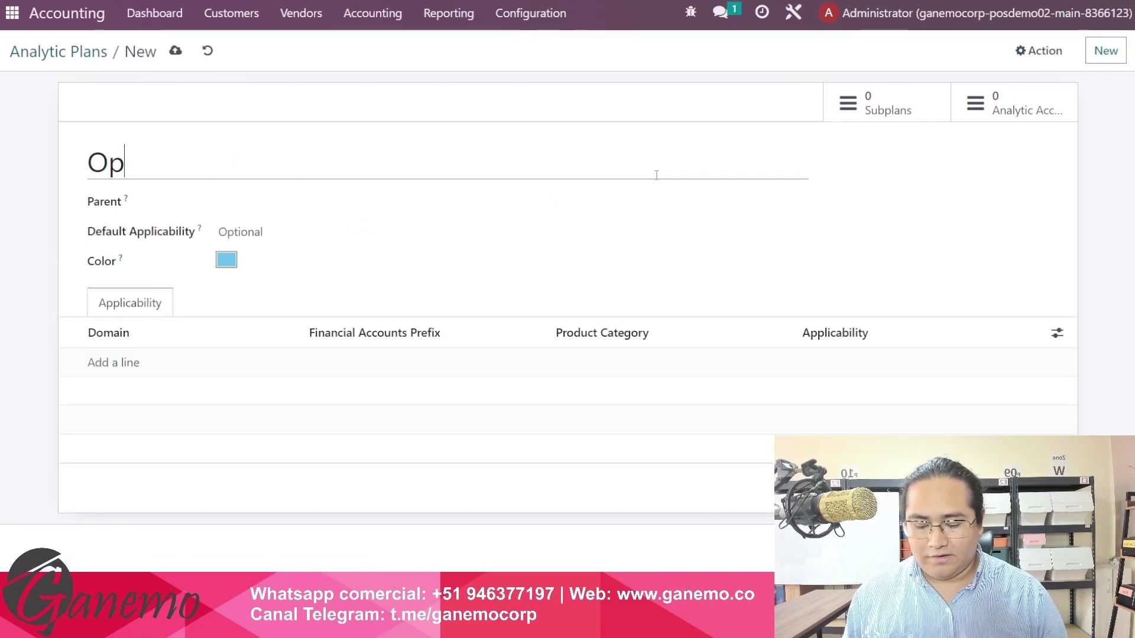
type("eración C")
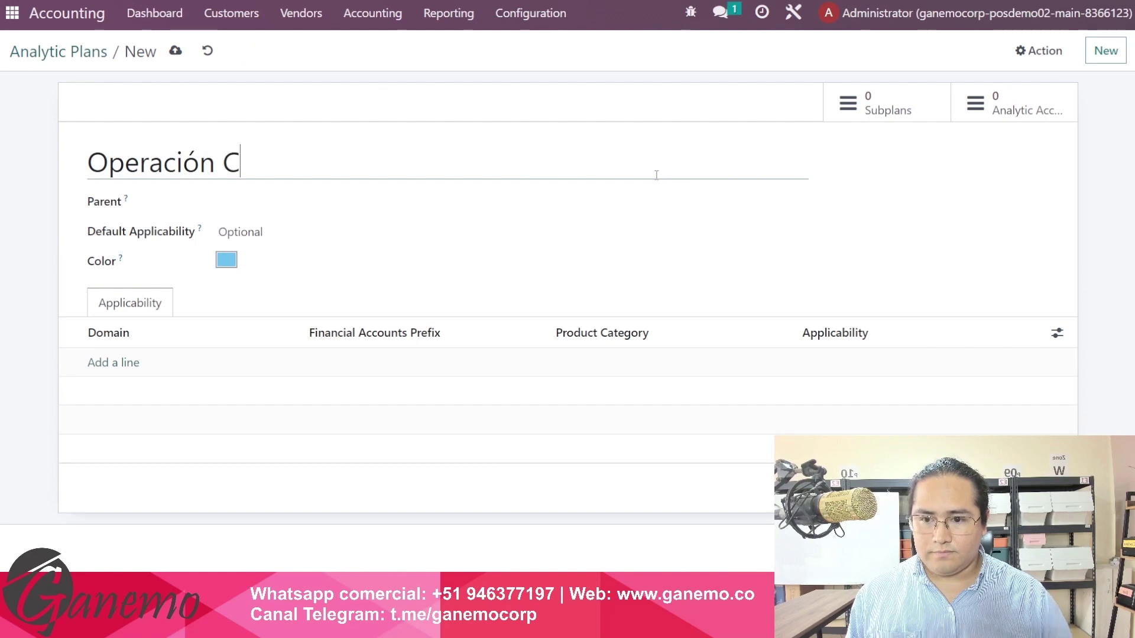
left_click(467, 203)
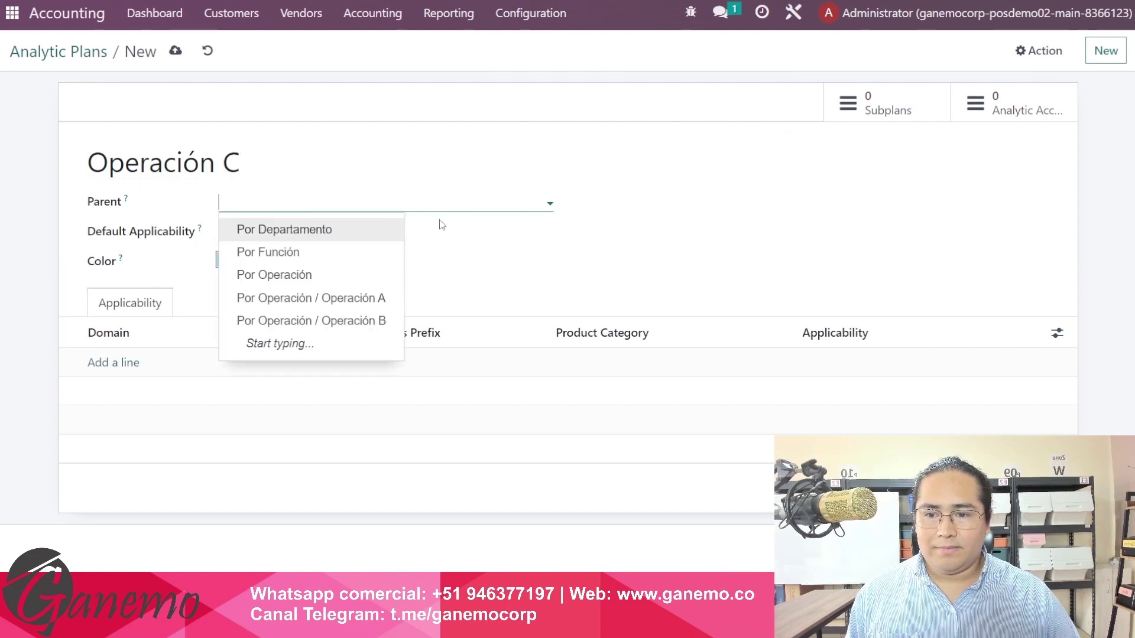
left_click(275, 275)
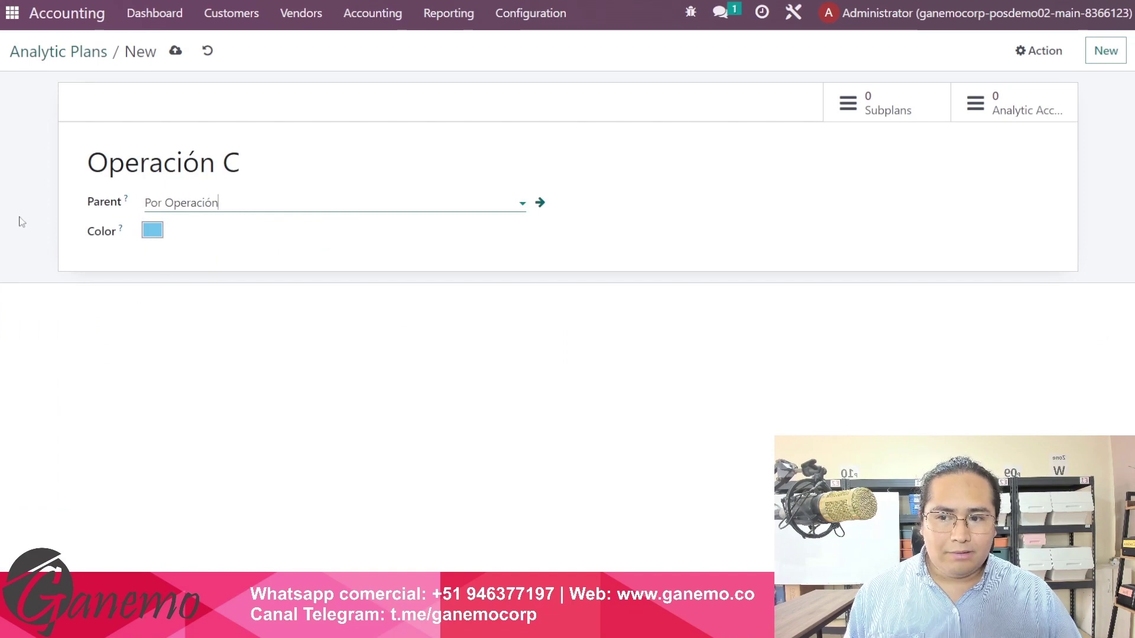
left_click(234, 205)
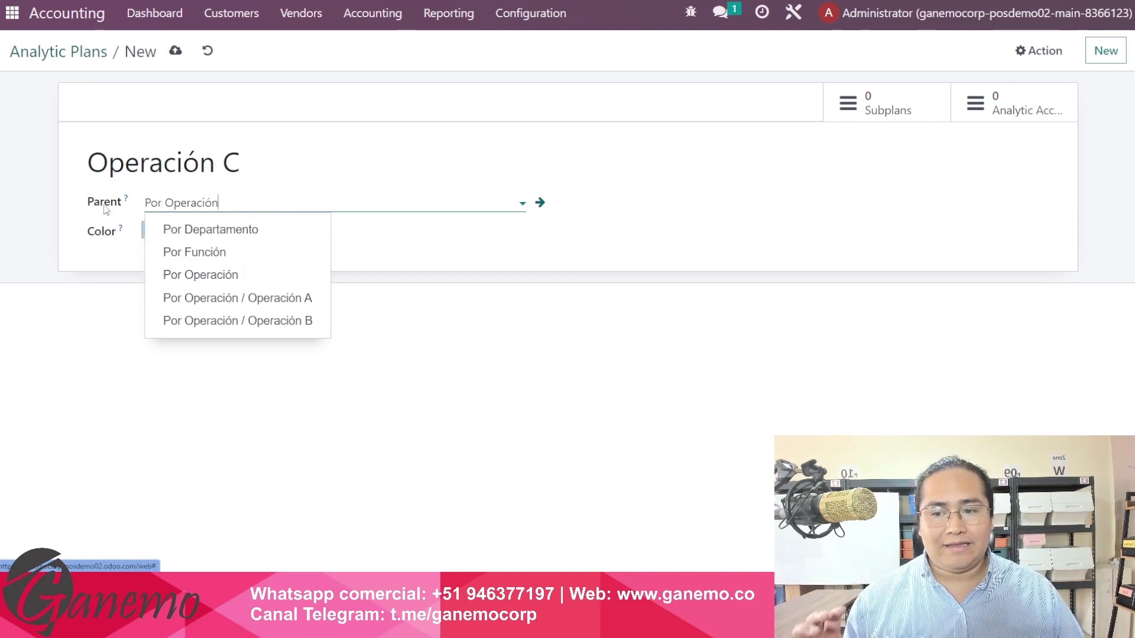
left_click(58, 223)
left_click(175, 51)
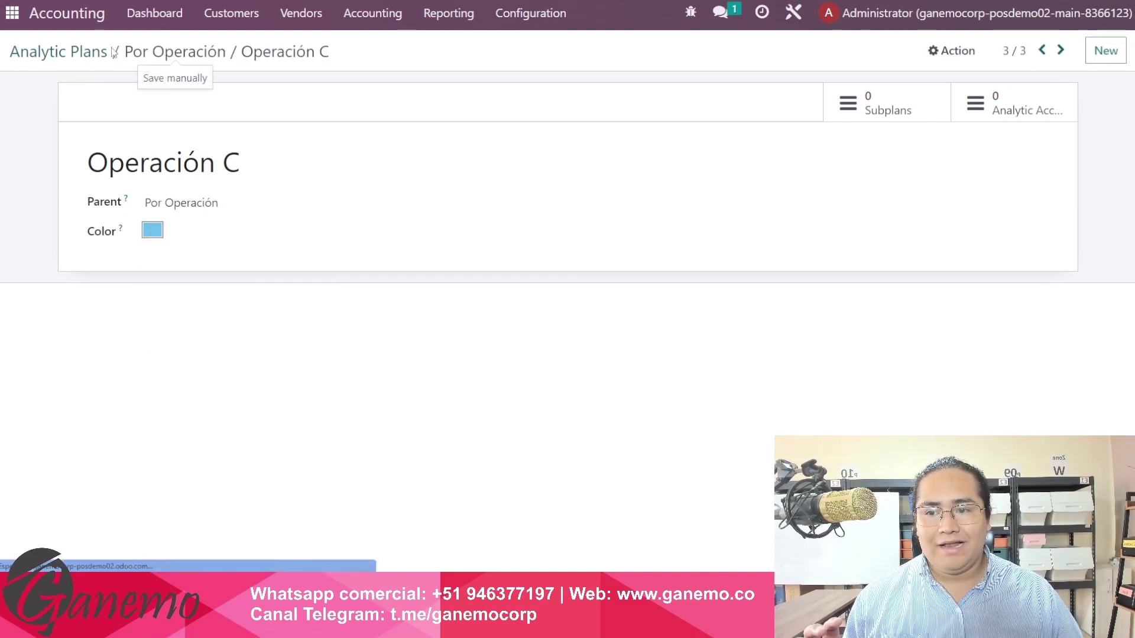
- Review the "Por Operación" plan and its list of subplans, then return to the analytic plans list
left_click(87, 52)
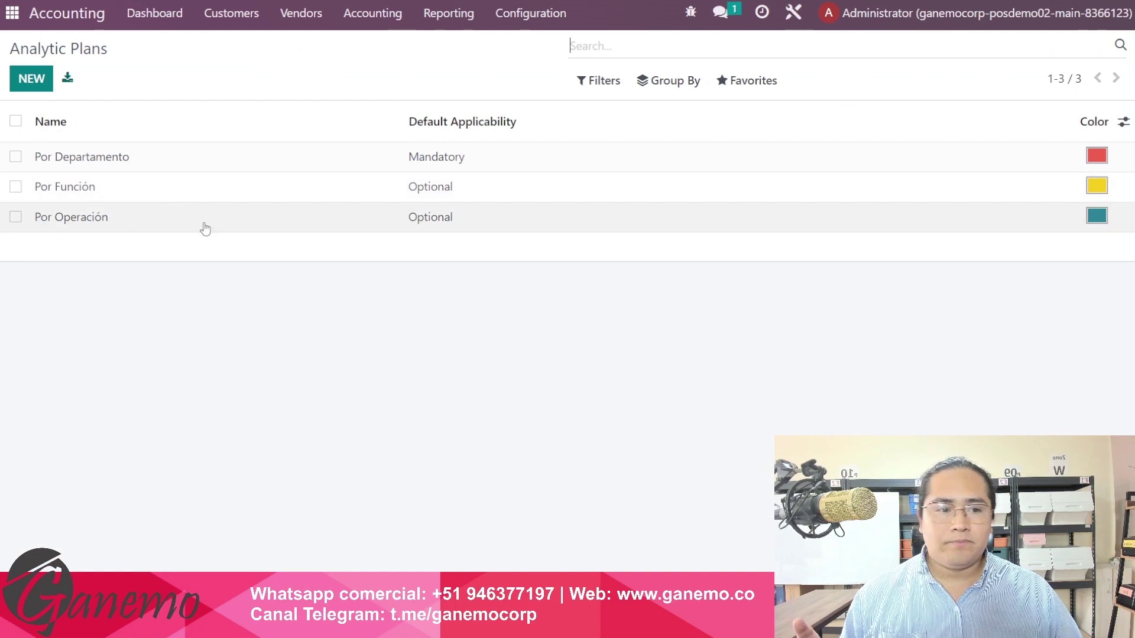
left_click(141, 217)
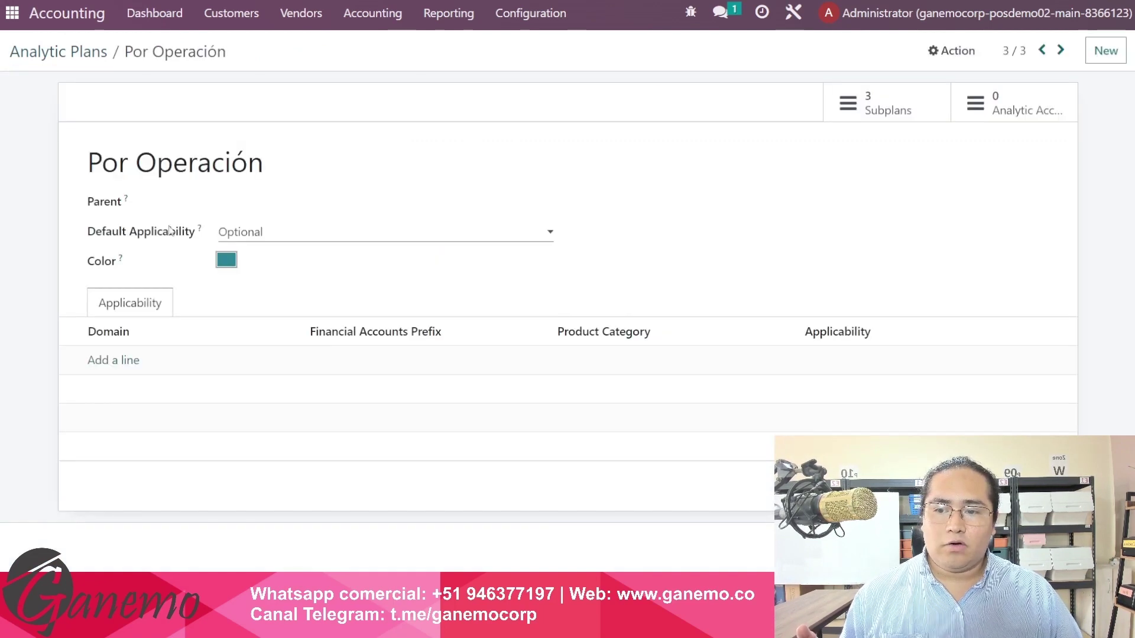
left_click_drag(89, 162, 264, 163)
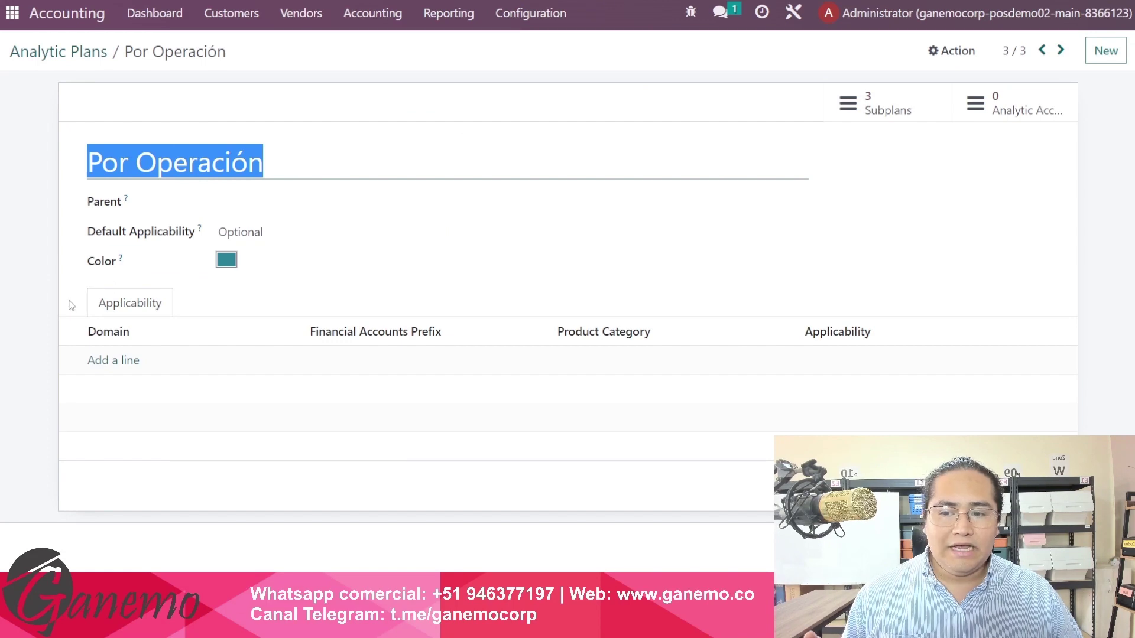
left_click_drag(71, 304, 253, 380)
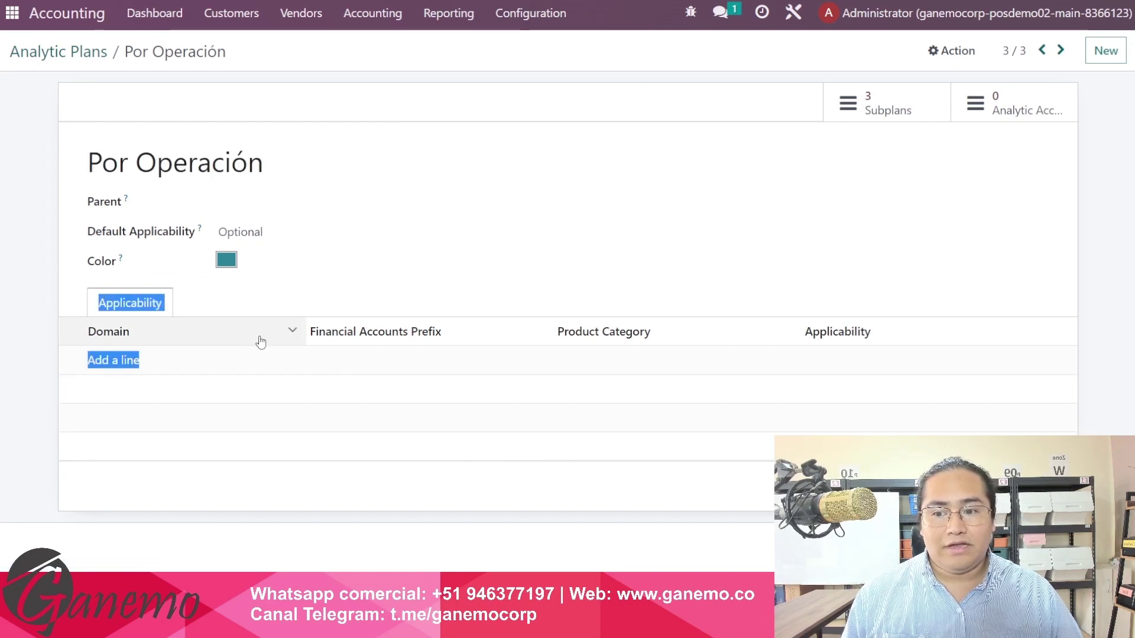
left_click(208, 49)
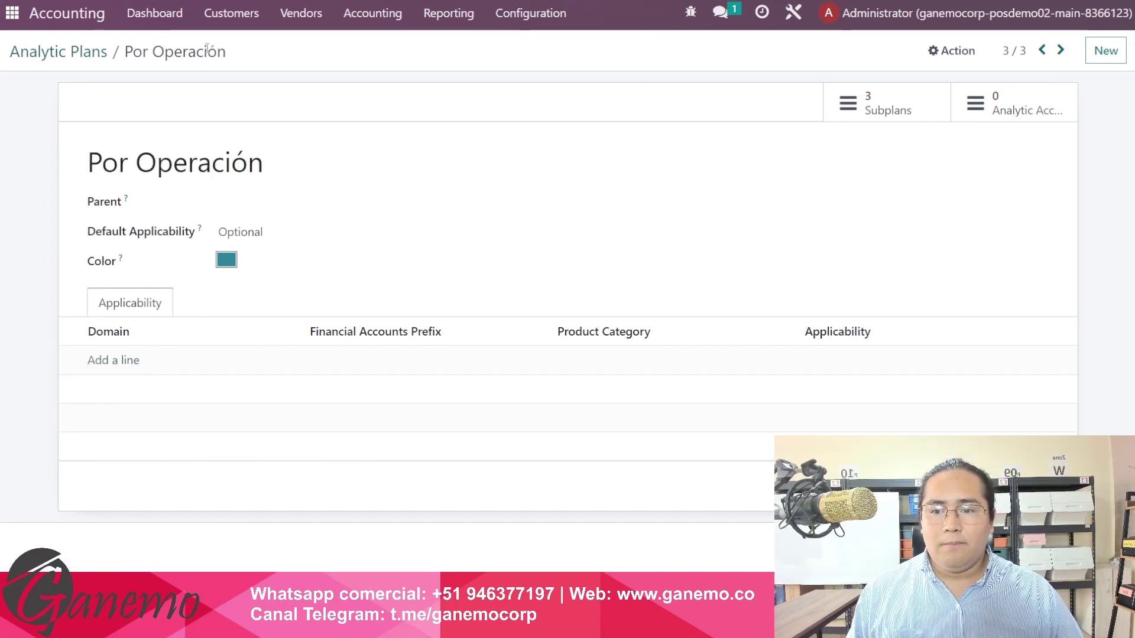
left_click(880, 110)
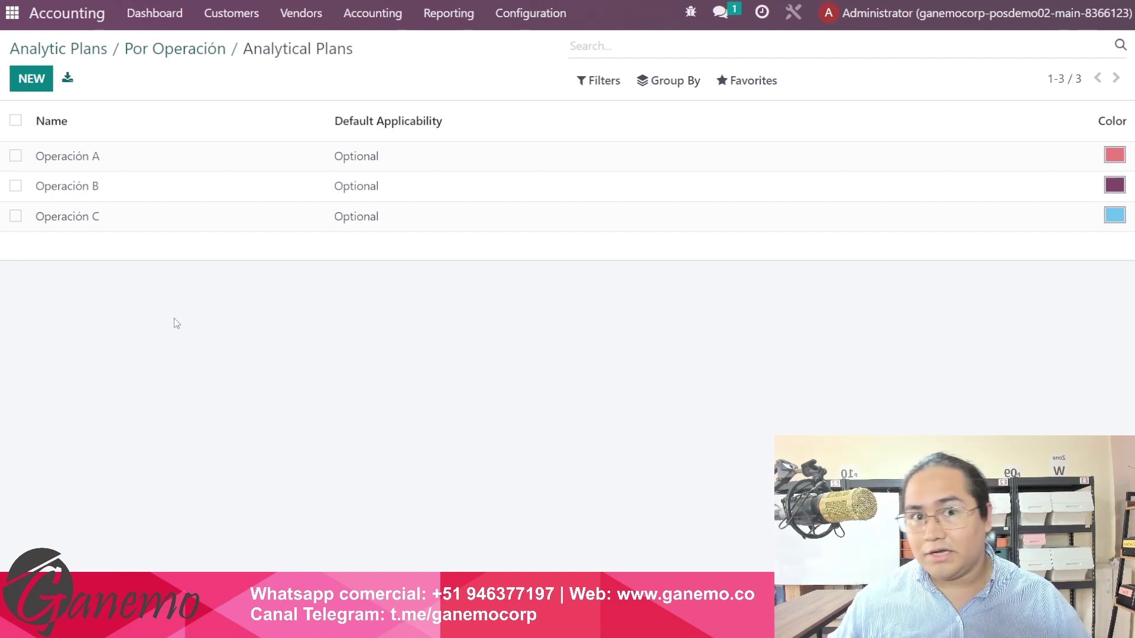
left_click(205, 55)
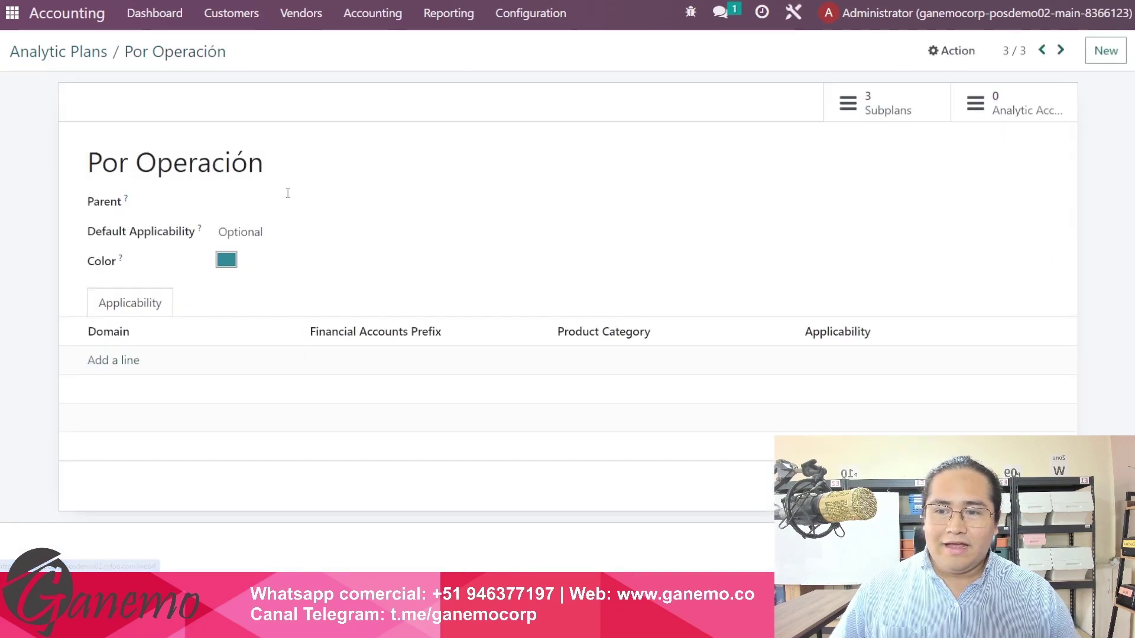
left_click(83, 52)
left_click_drag(118, 81, 195, 178)
left_click(405, 354)
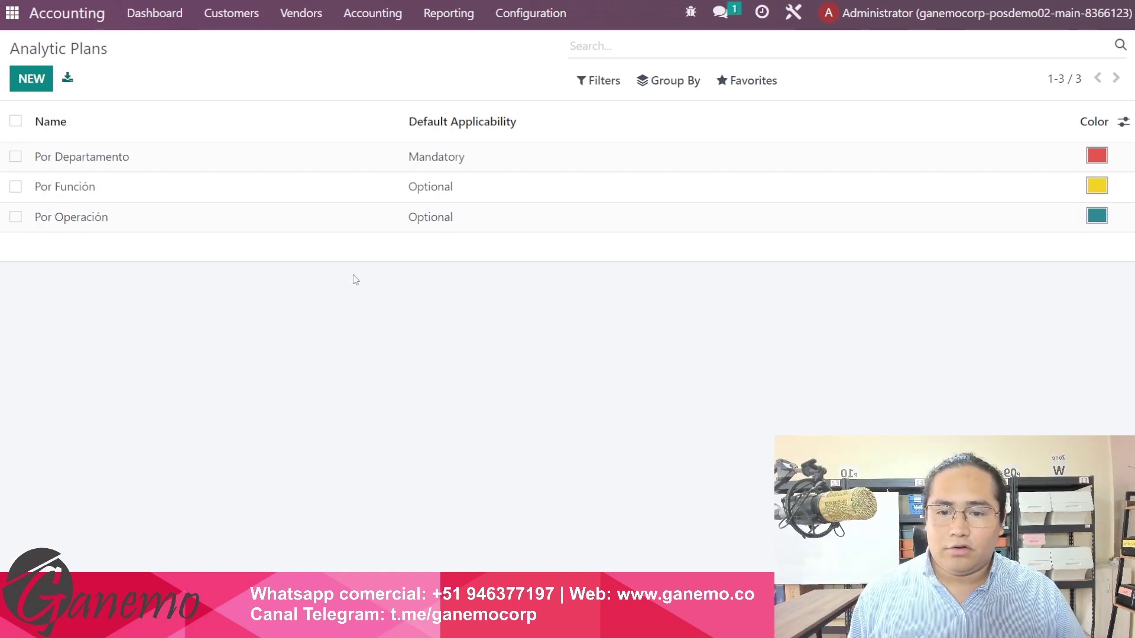
- Open the analytic accounts configuration and start a new account named "Administración"
left_click(521, 16)
scroll(579, 213, "down", 8)
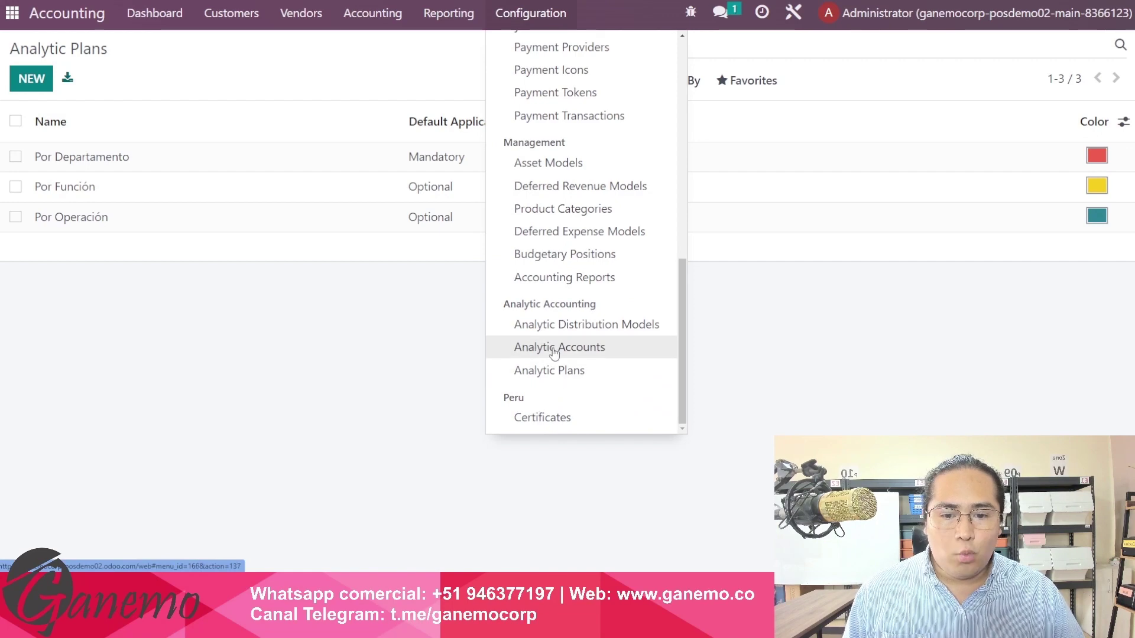
left_click(560, 349)
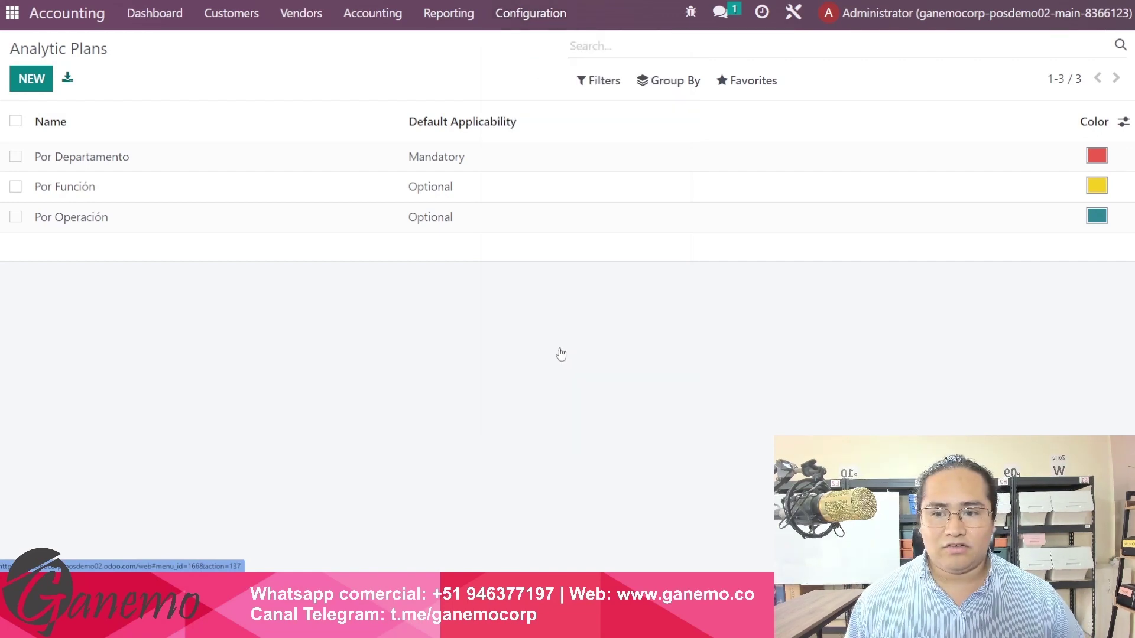
left_click(32, 79)
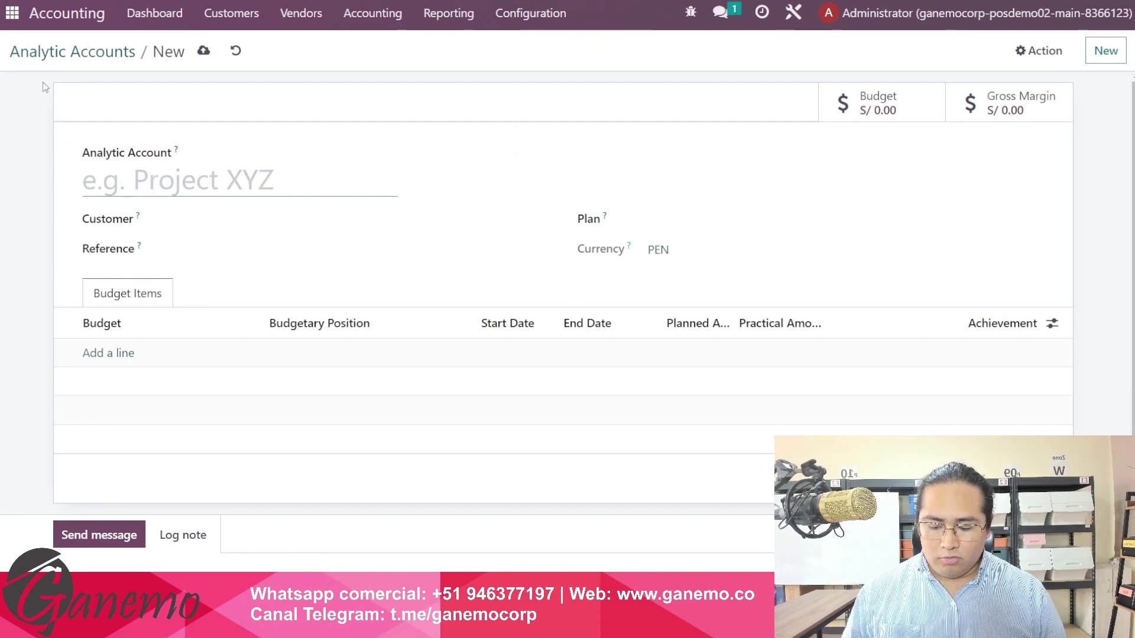
type("Administr")
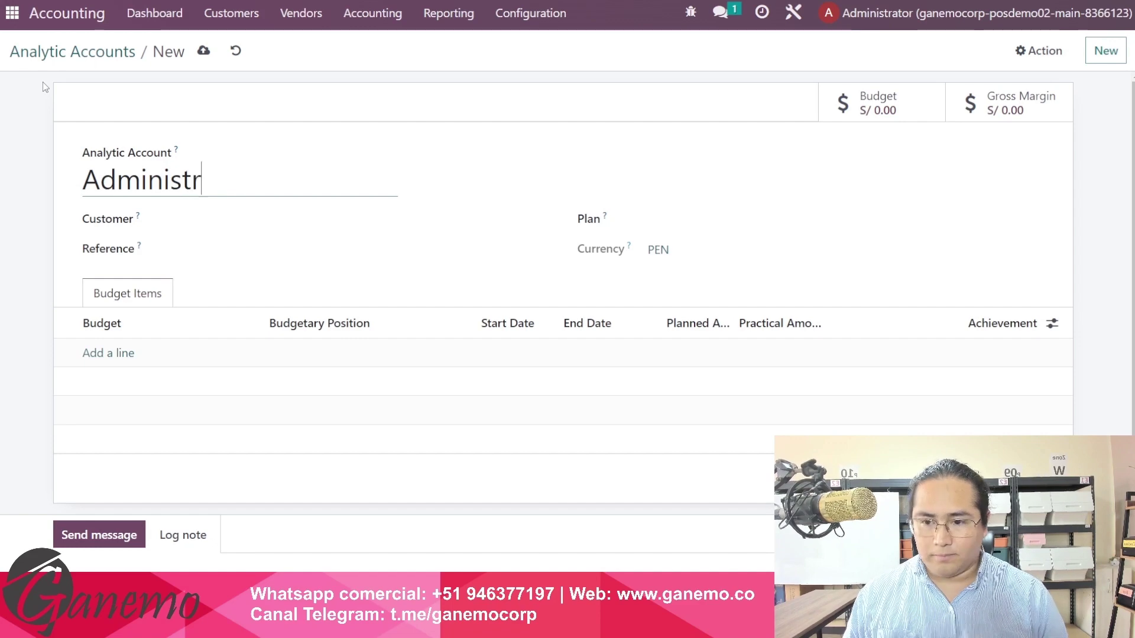
key("BackSpace")
key("BackSpace")
type("tración")
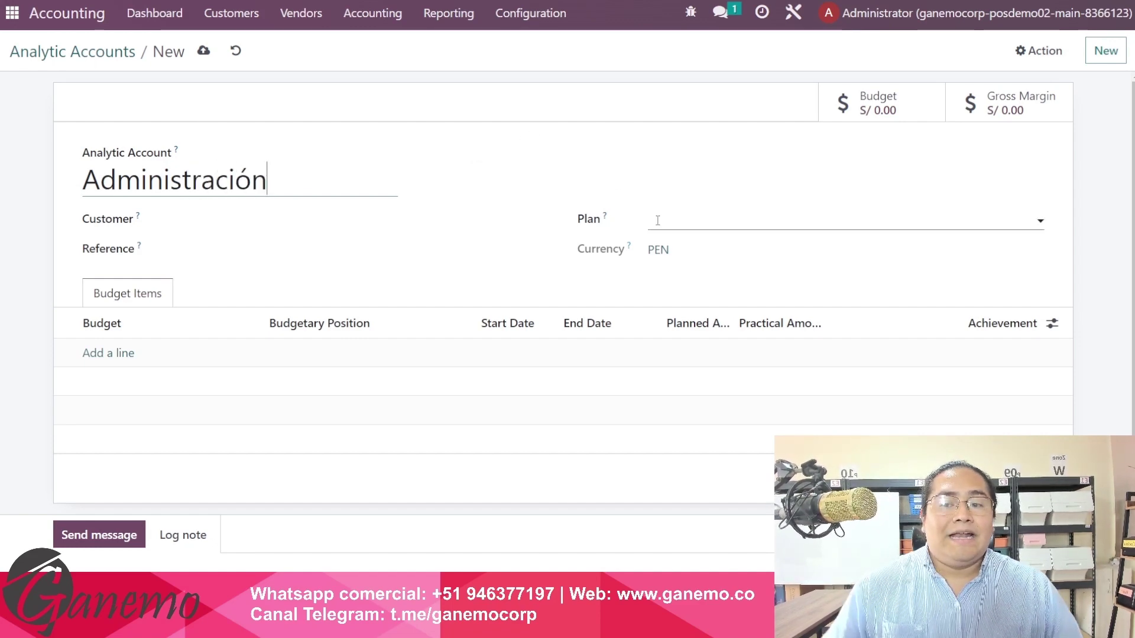
- Assign the plan "Por Función" to the "Administración" analytic account and save it
left_click_drag(286, 171, 75, 185)
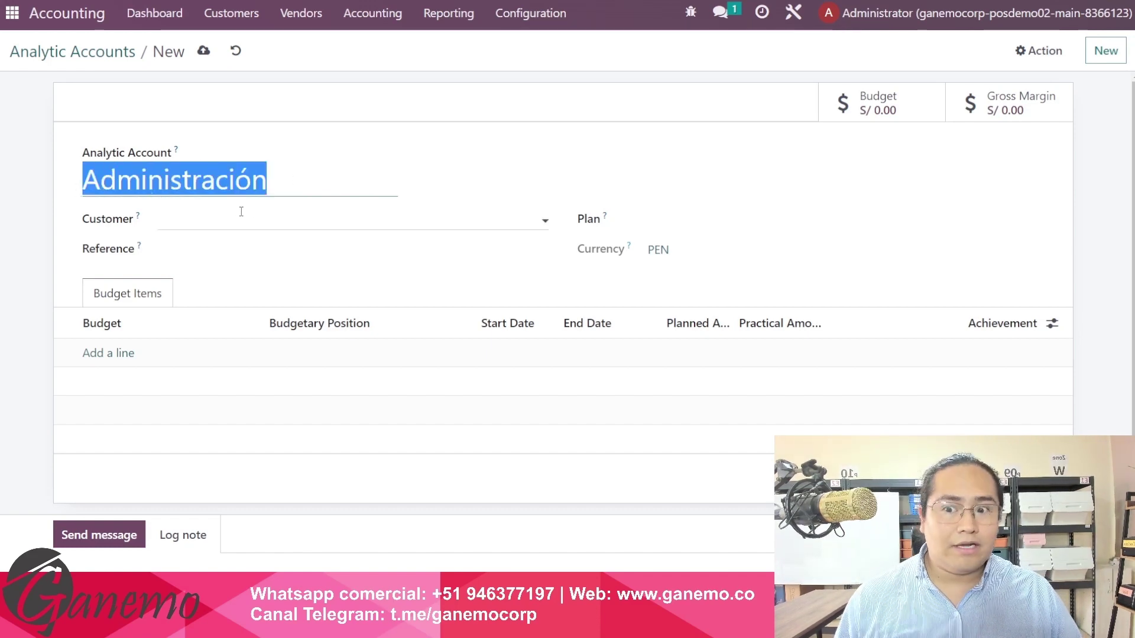
left_click(290, 180)
left_click_drag(290, 180, 69, 184)
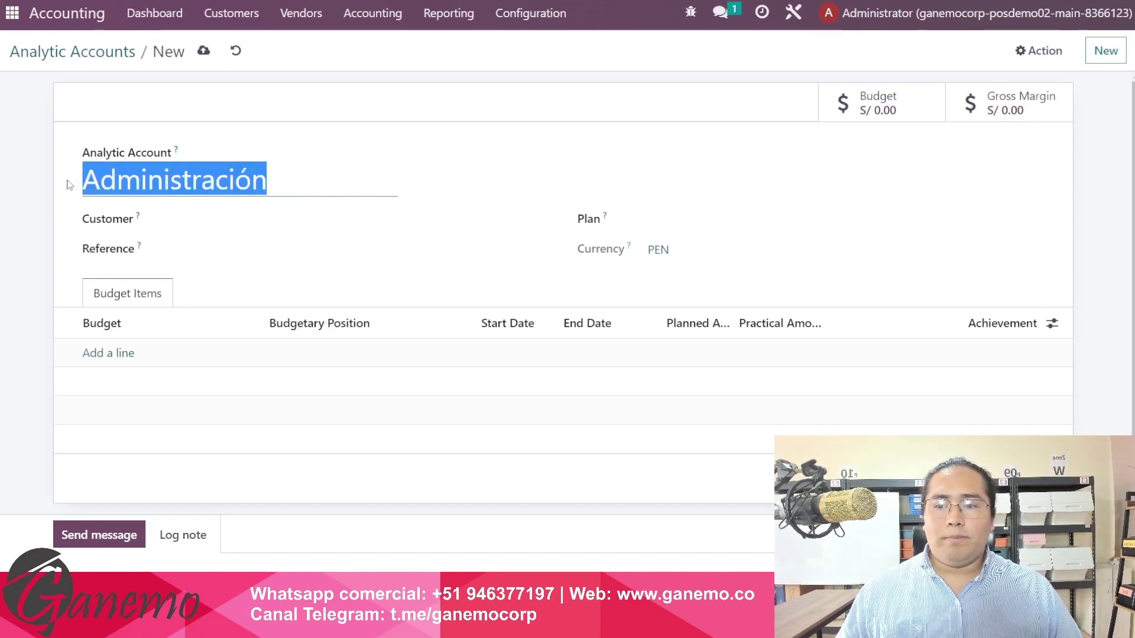
left_click(182, 181)
left_click_drag(270, 181, 84, 182)
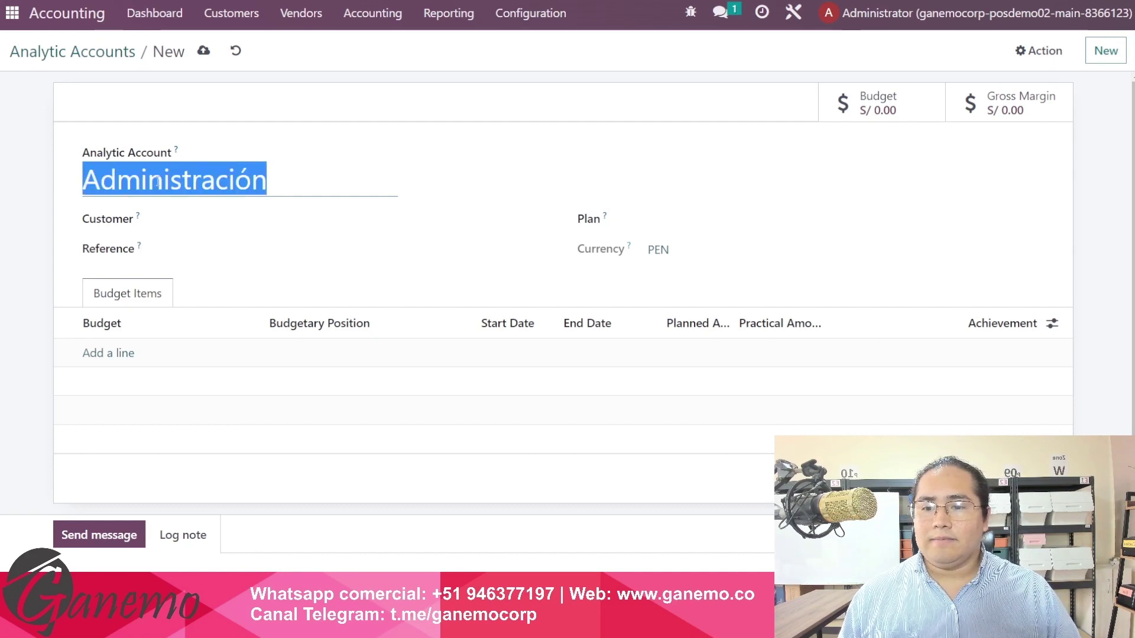
left_click(182, 180)
left_click(695, 228)
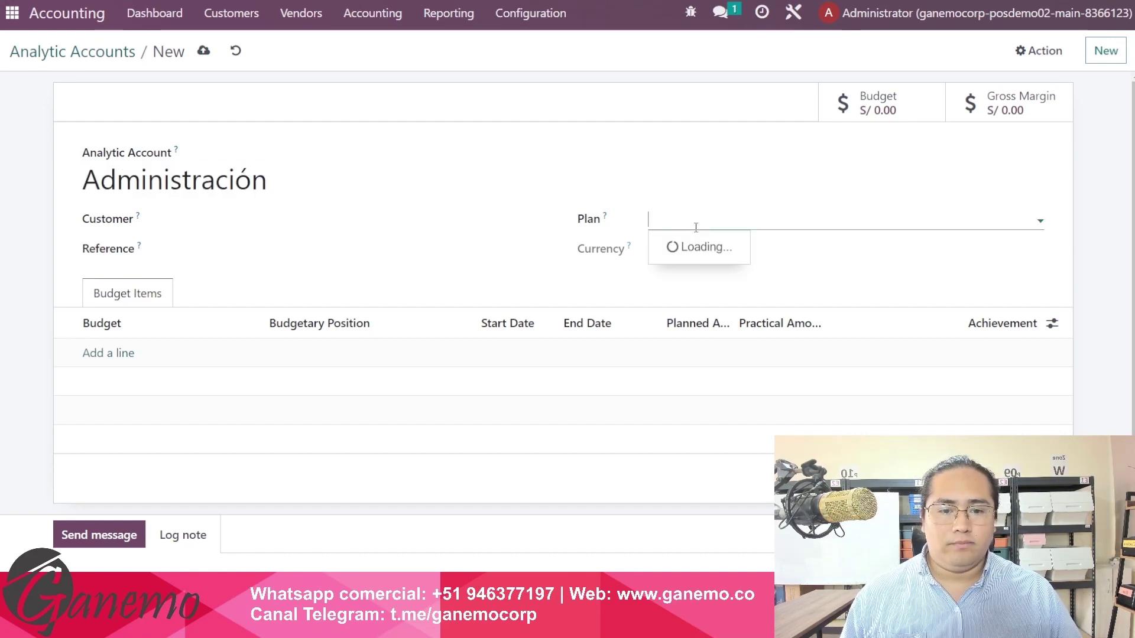
key("Down")
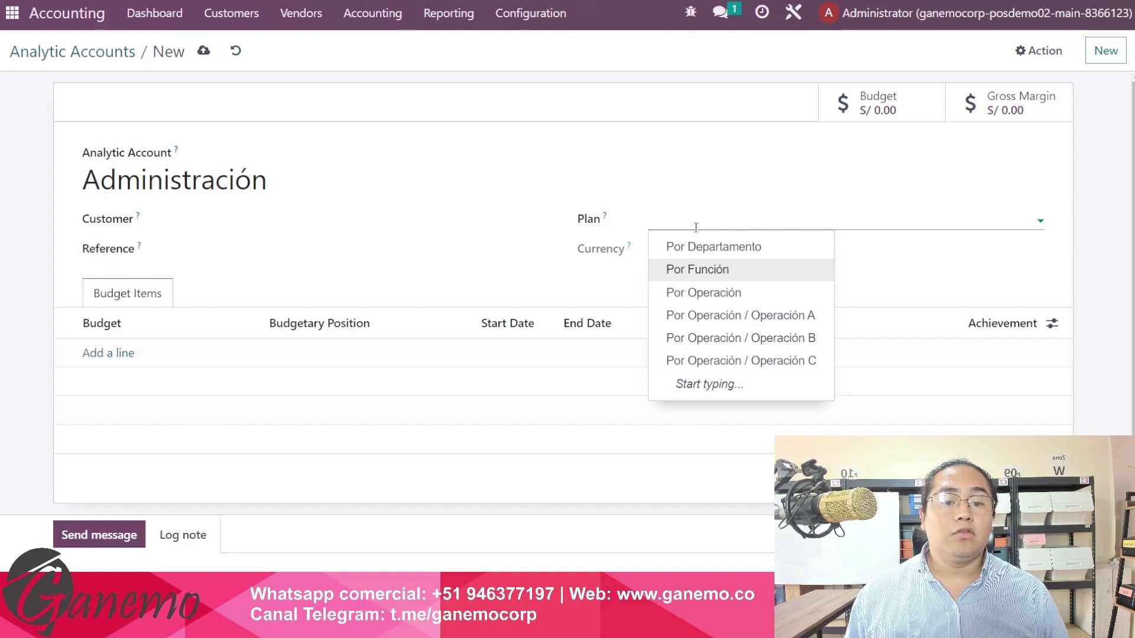
key("Return")
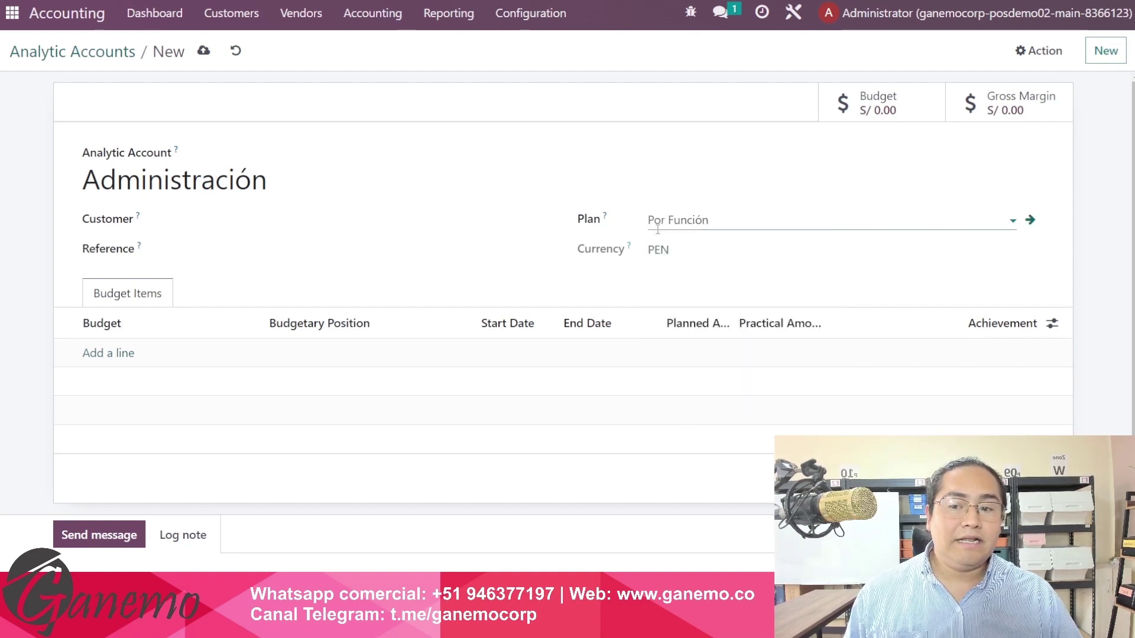
left_click(203, 51)
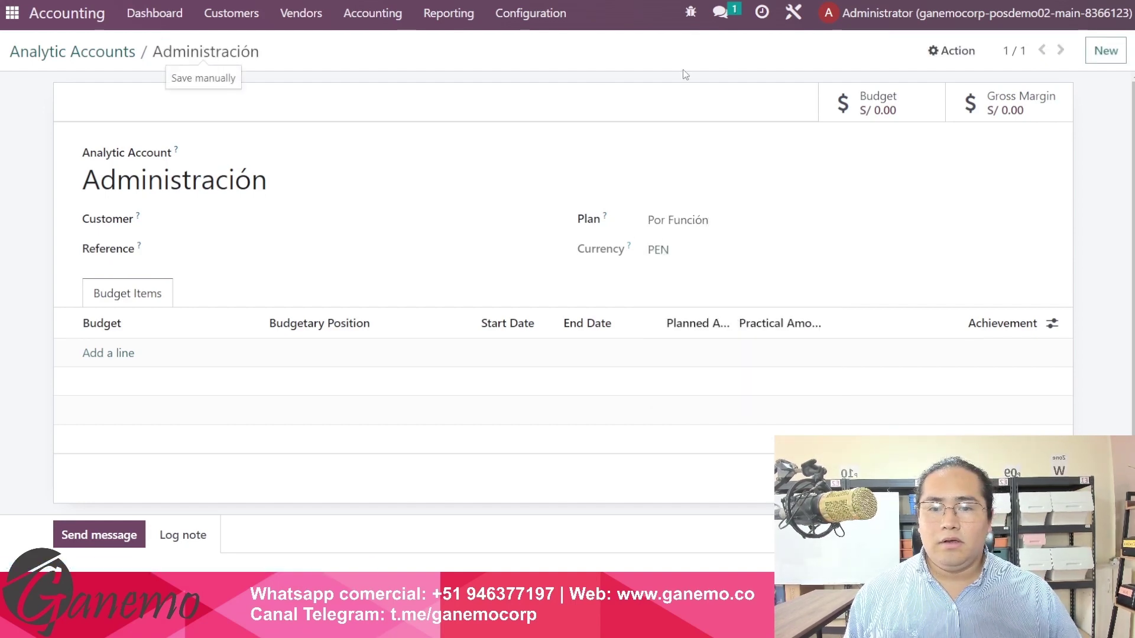
- Start another analytic account named "Ventas" and assign it to the plan "Por Función"
left_click(1105, 51)
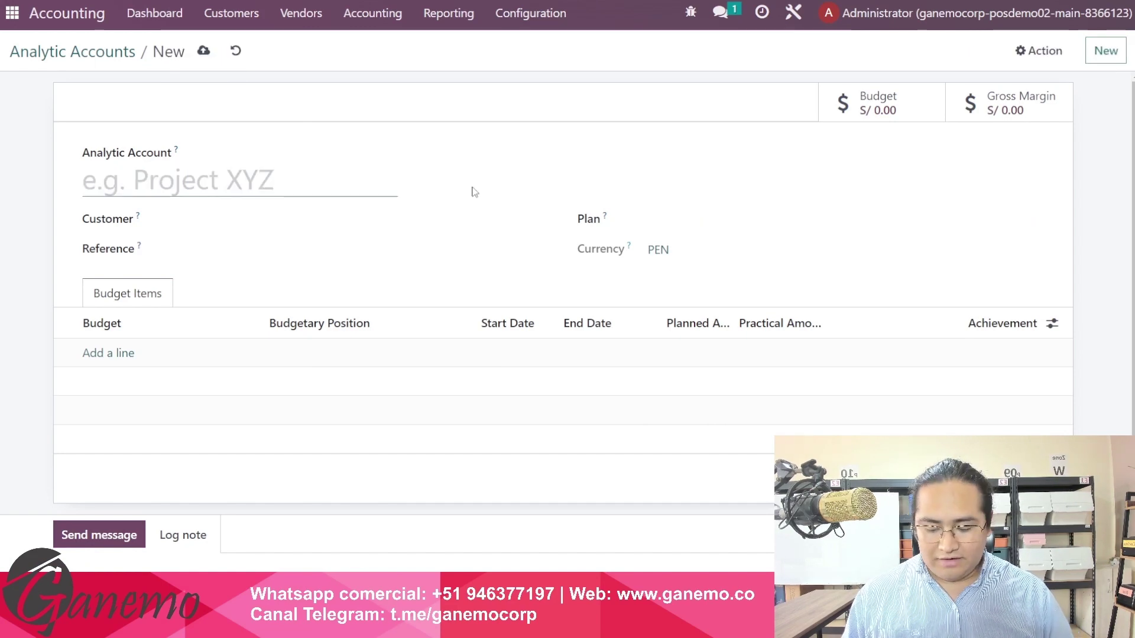
type("Ventas")
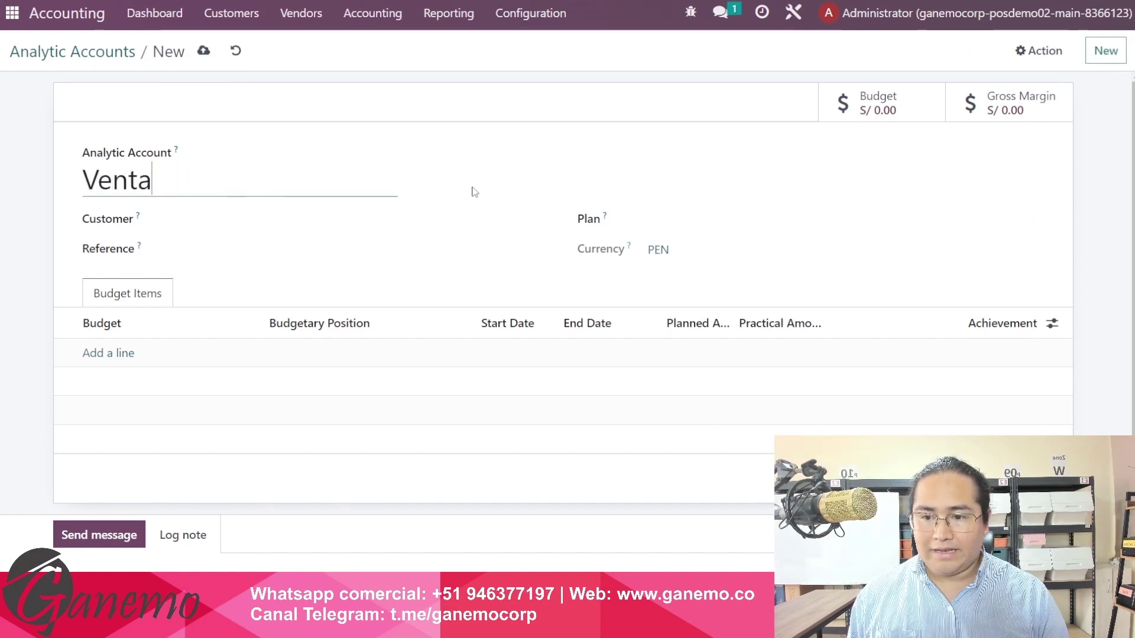
left_click(694, 214)
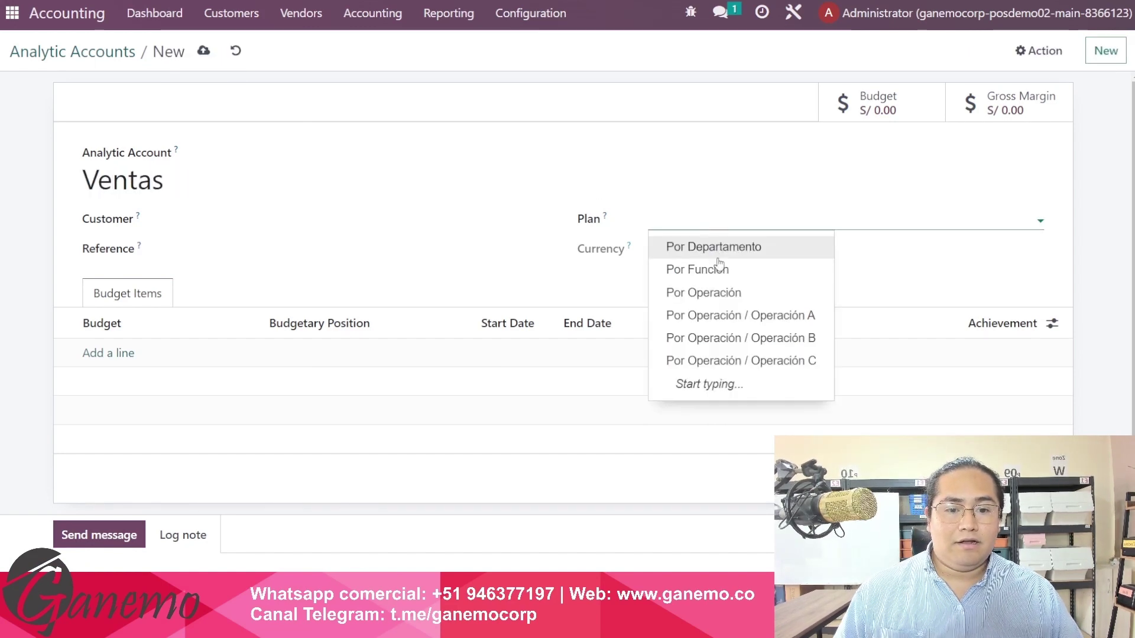
left_click(717, 265)
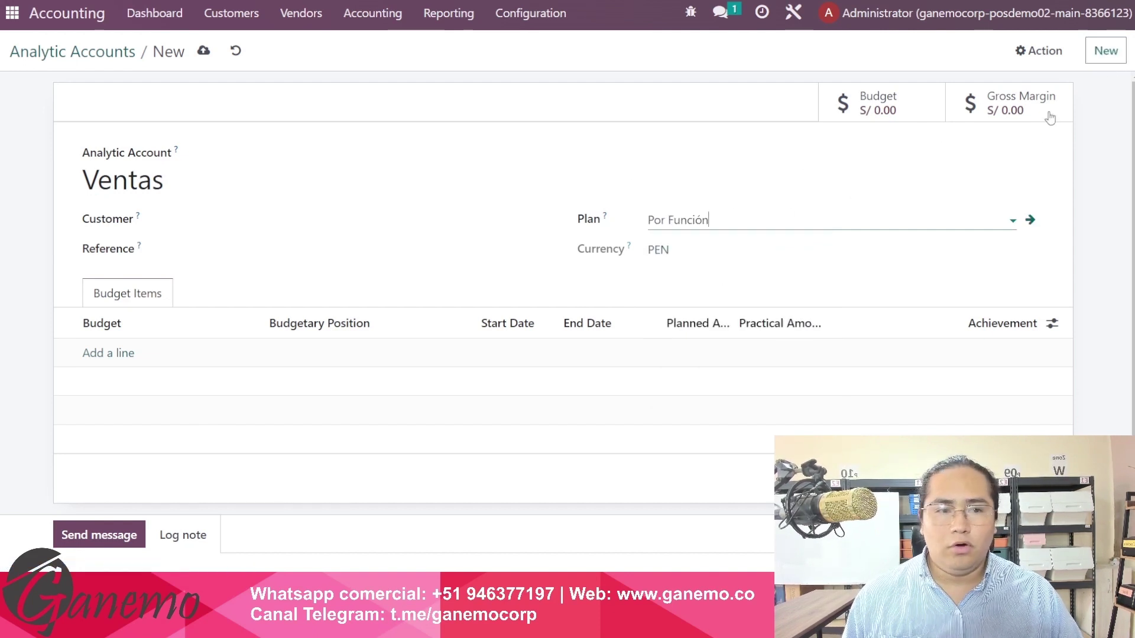
- Add an analytic account named "Producción" under the plan "Por Función", then return to the analytic accounts list
left_click(1105, 52)
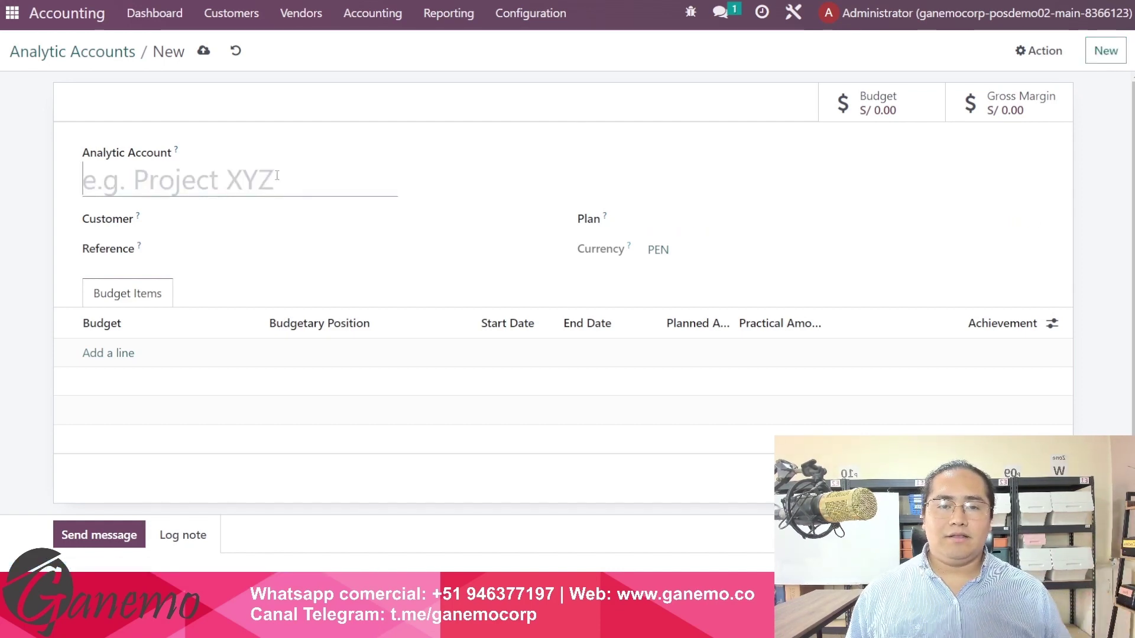
type("Producción")
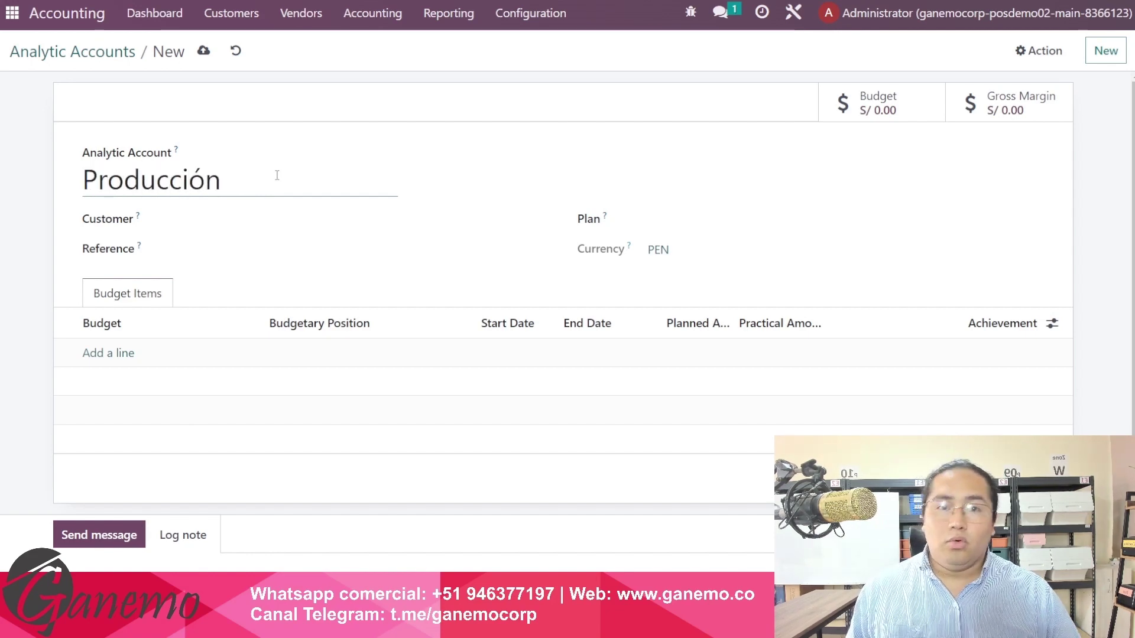
left_click(682, 213)
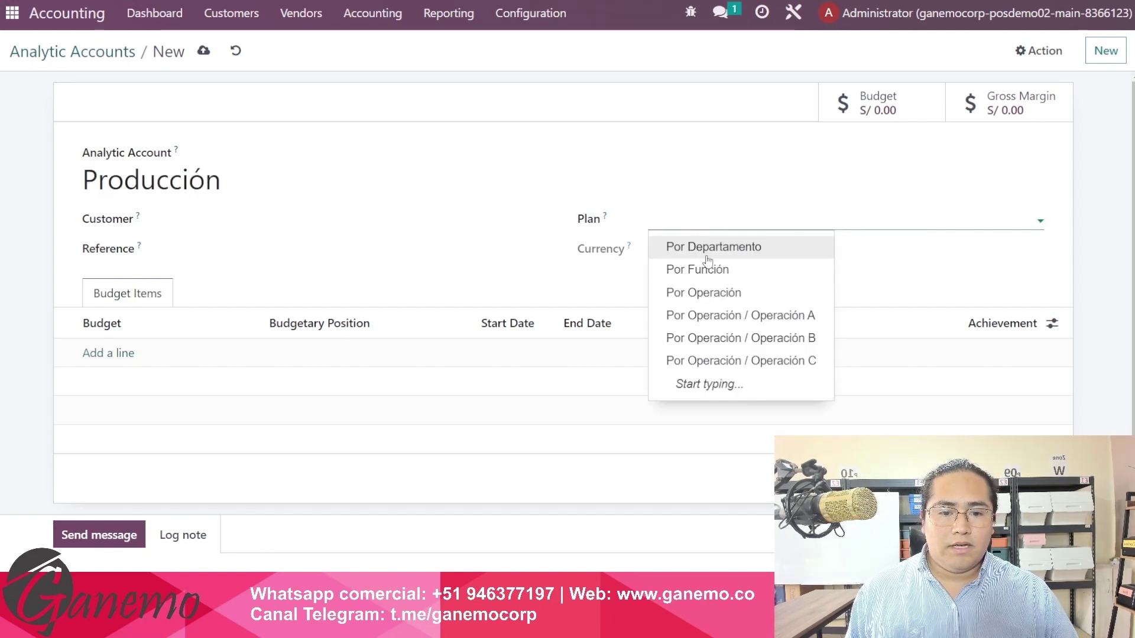
left_click(712, 268)
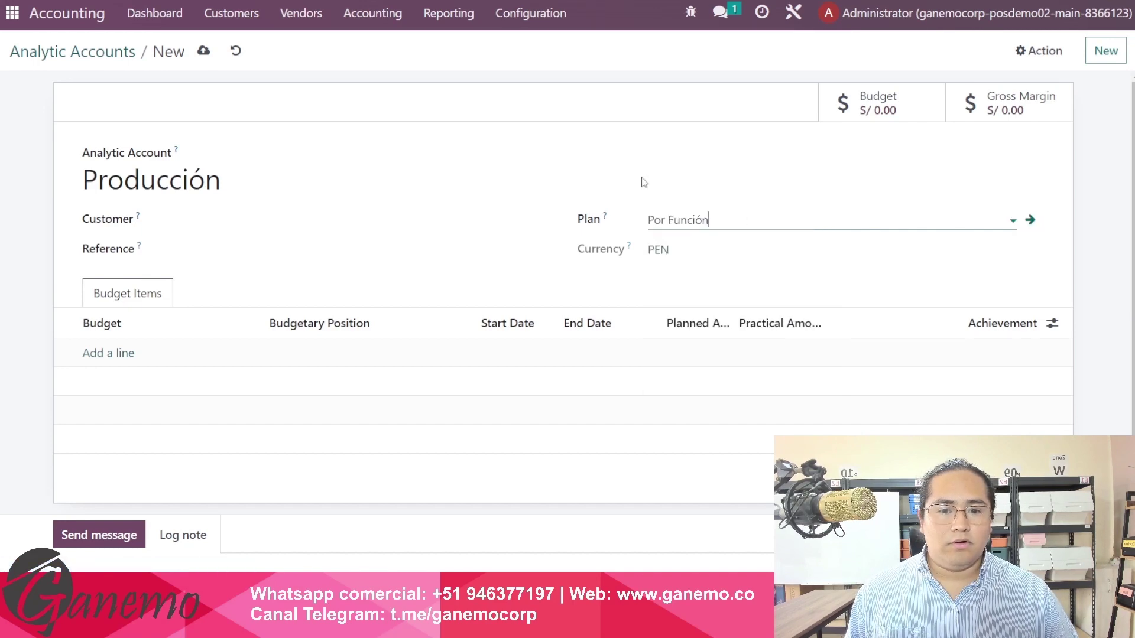
left_click(97, 63)
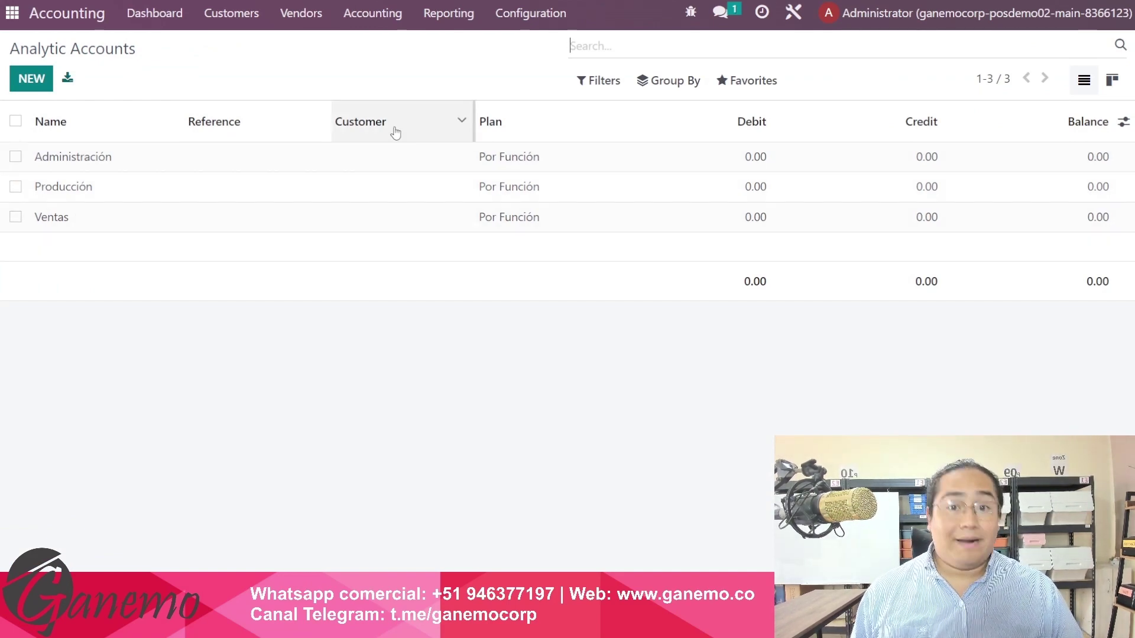
- Create an analytic account named "Contabilidad" under the plan "Por Departamento" and save it
left_click(31, 82)
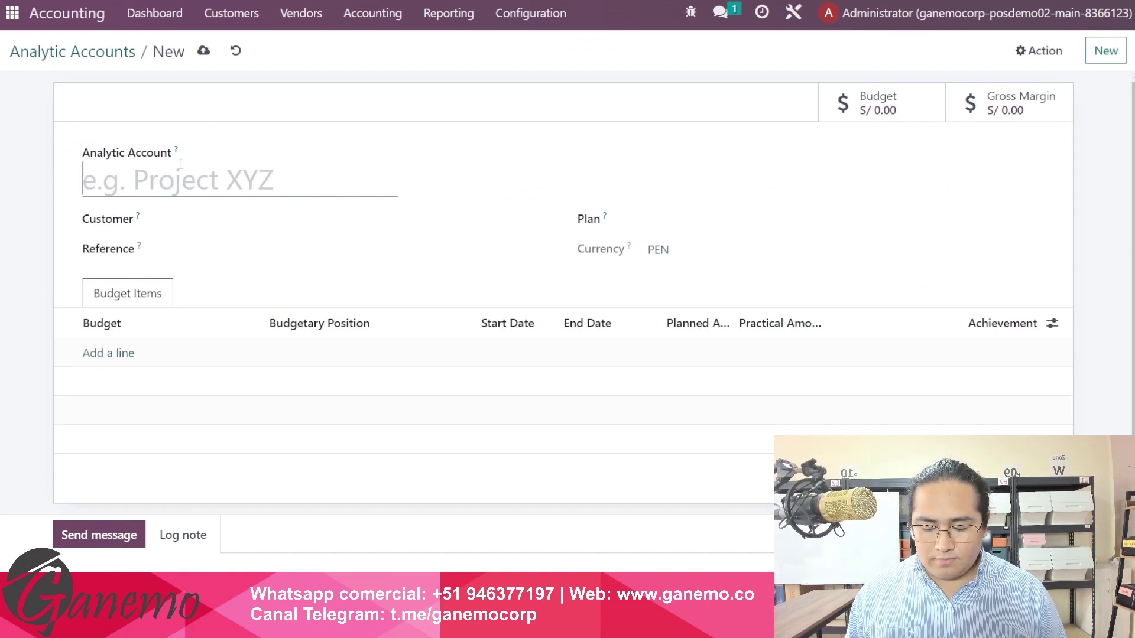
type("Conta")
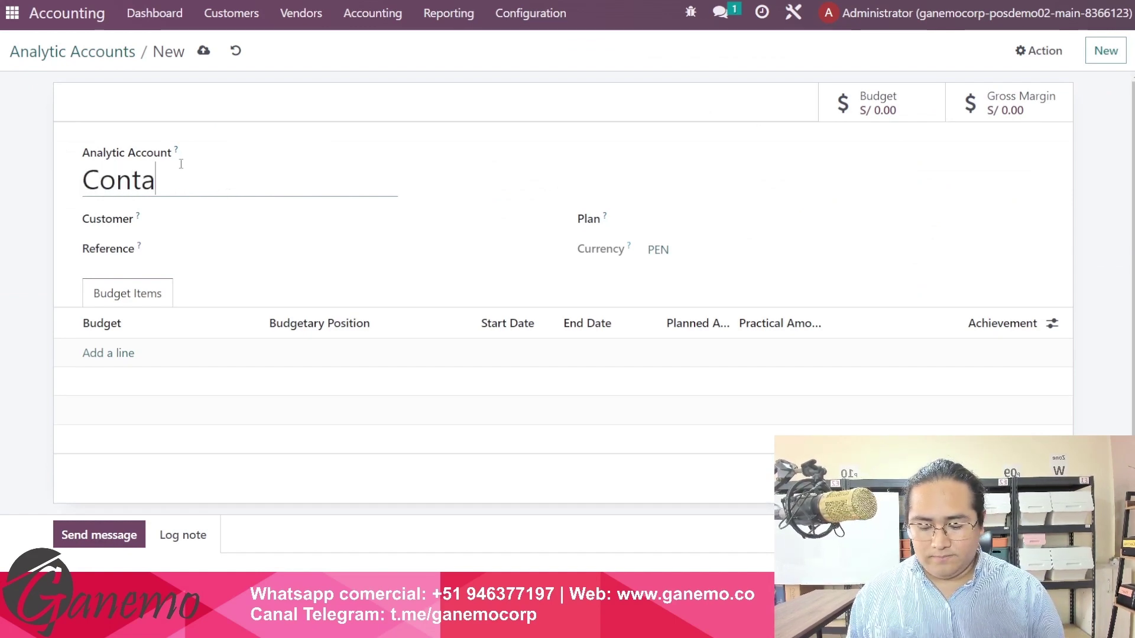
type("bilidad")
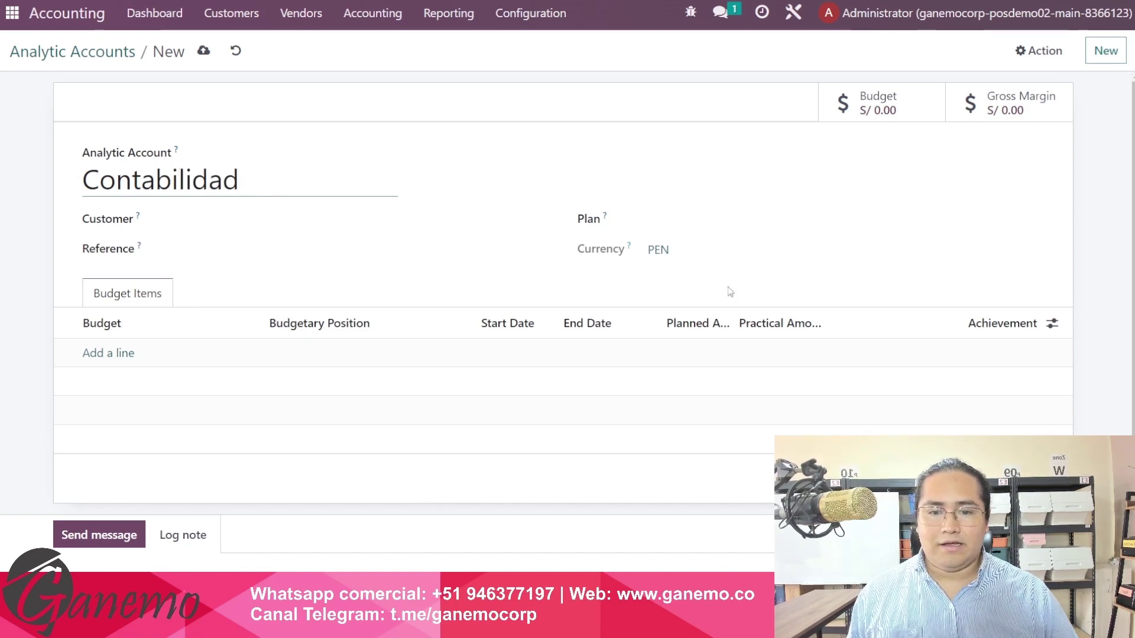
left_click(709, 220)
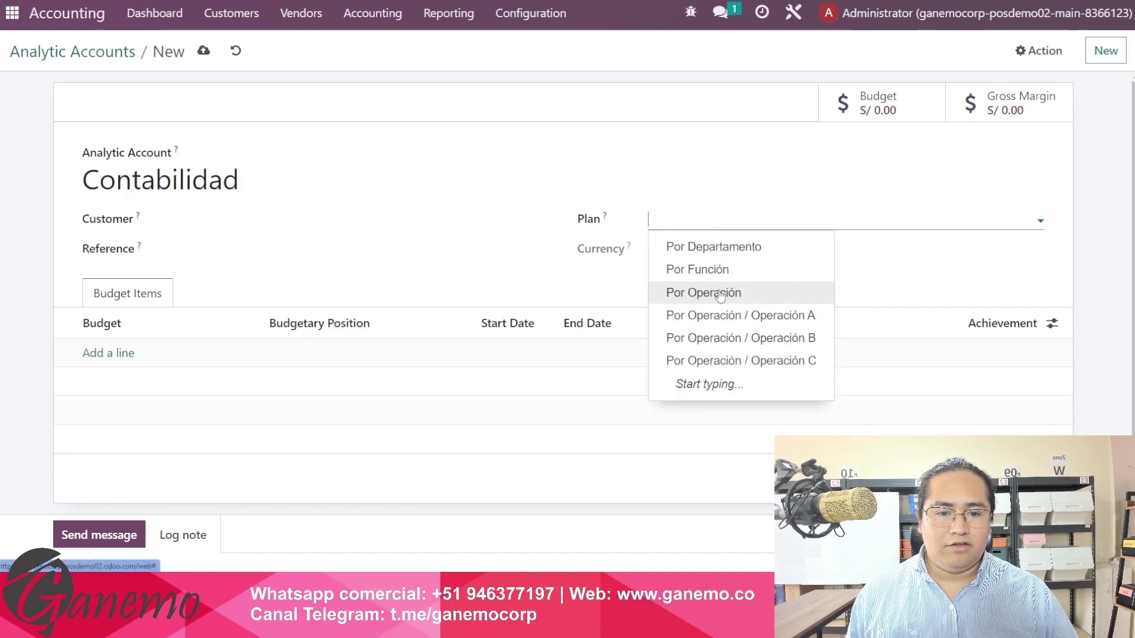
left_click(720, 248)
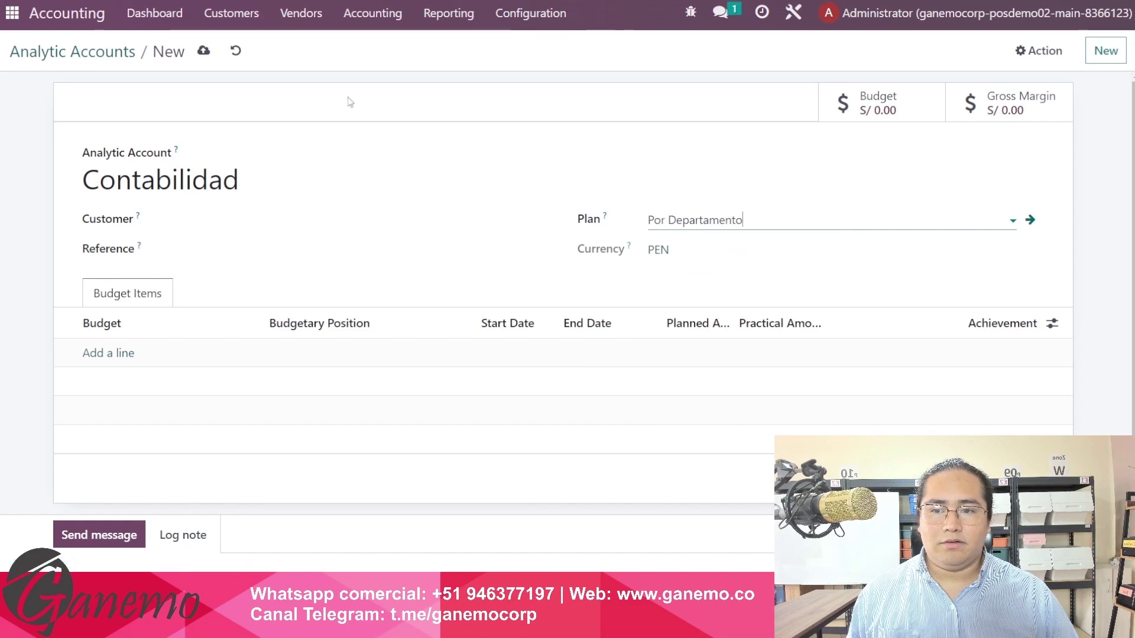
left_click(204, 51)
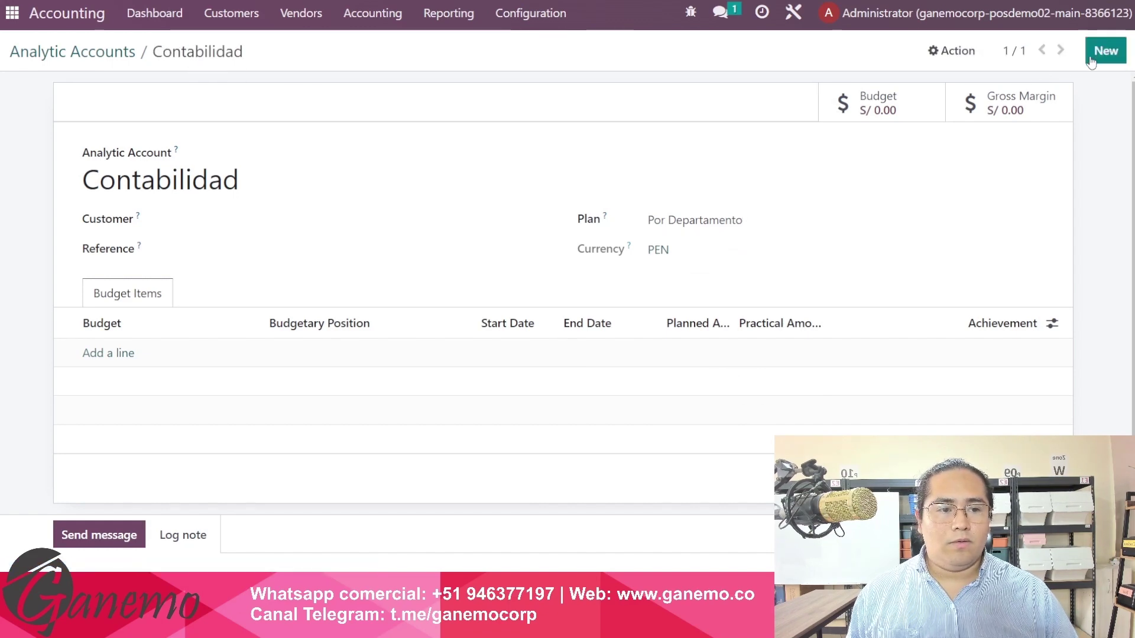
- Start another analytic account named "Marketing" and assign it to the plan "Por Departamento"
left_click(1105, 50)
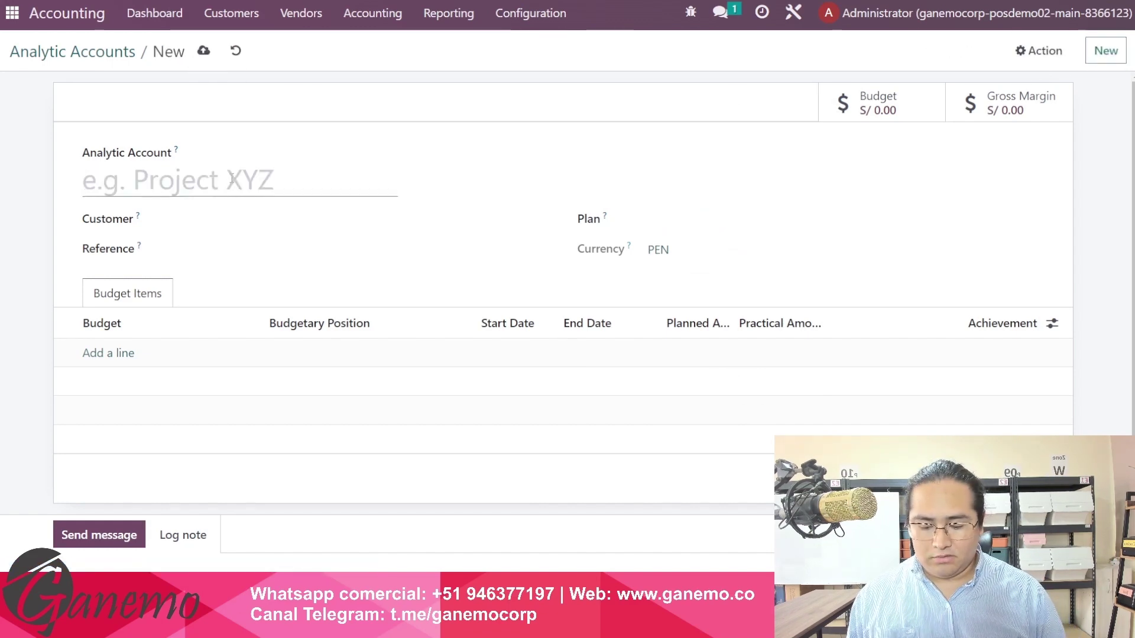
type("Marketing")
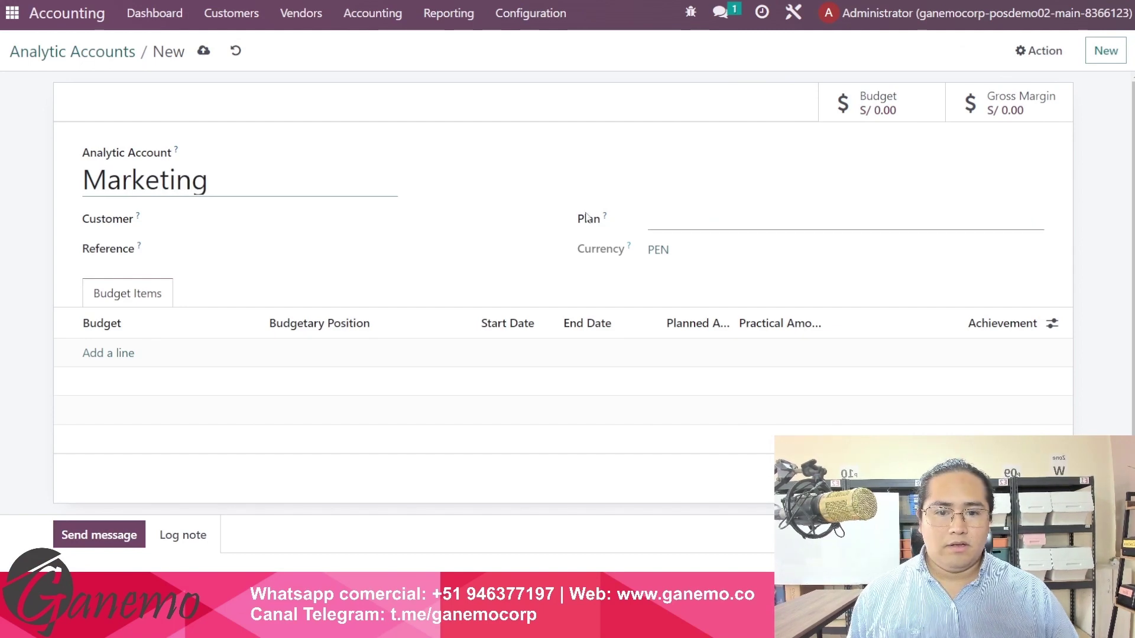
left_click(714, 224)
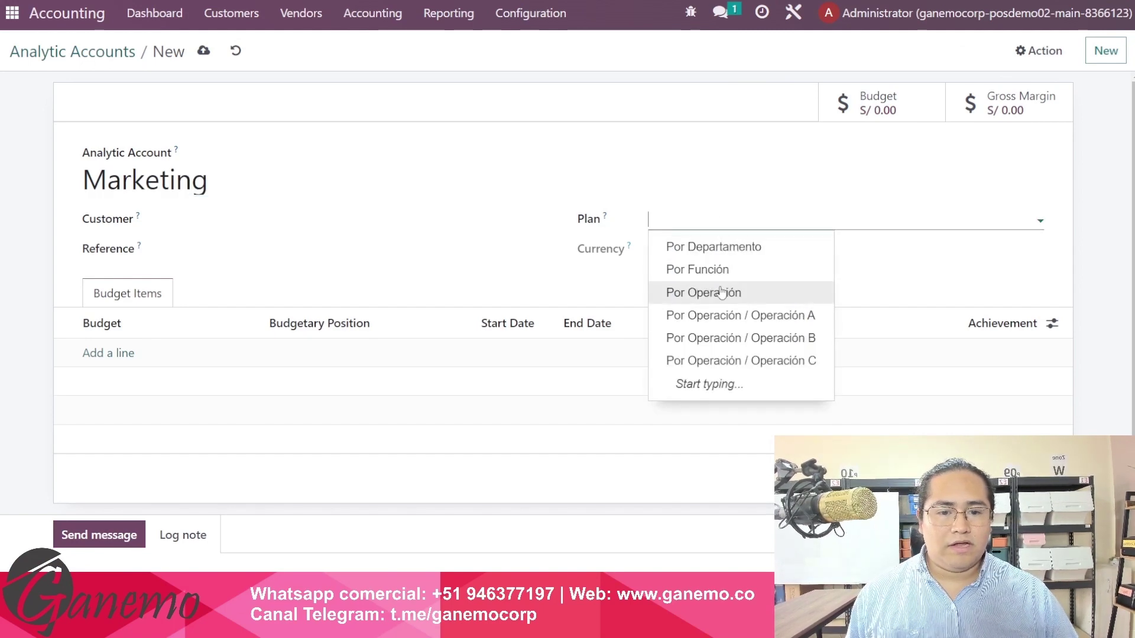
left_click(689, 249)
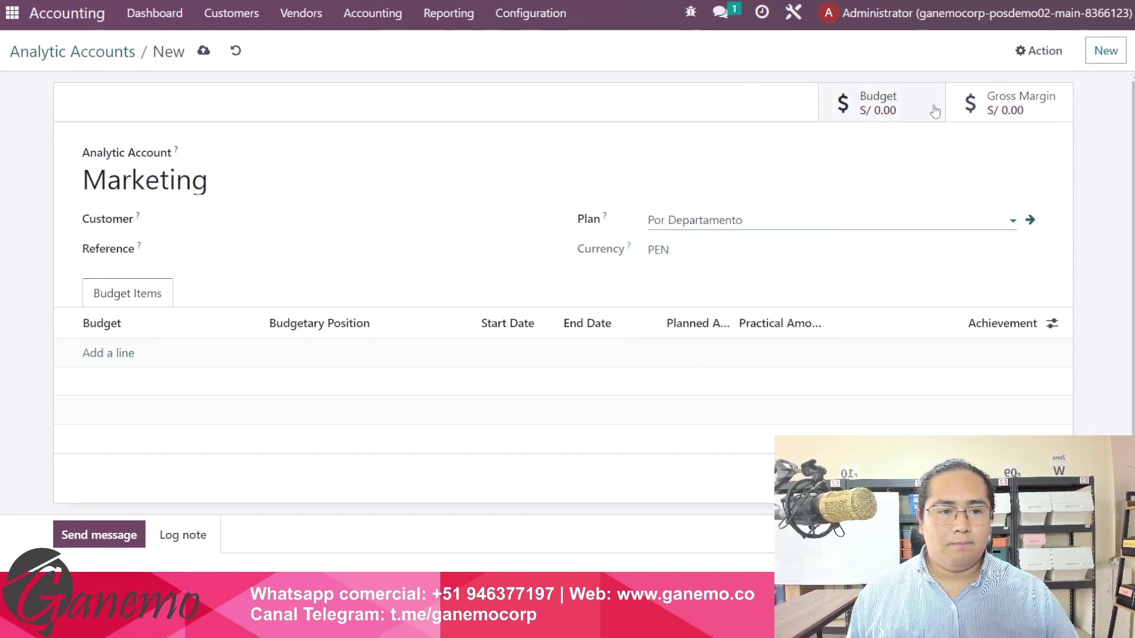
- Add an analytic account named "Gerencia" under the plan "Por Departamento", save it and return to the analytic accounts list
left_click(1105, 51)
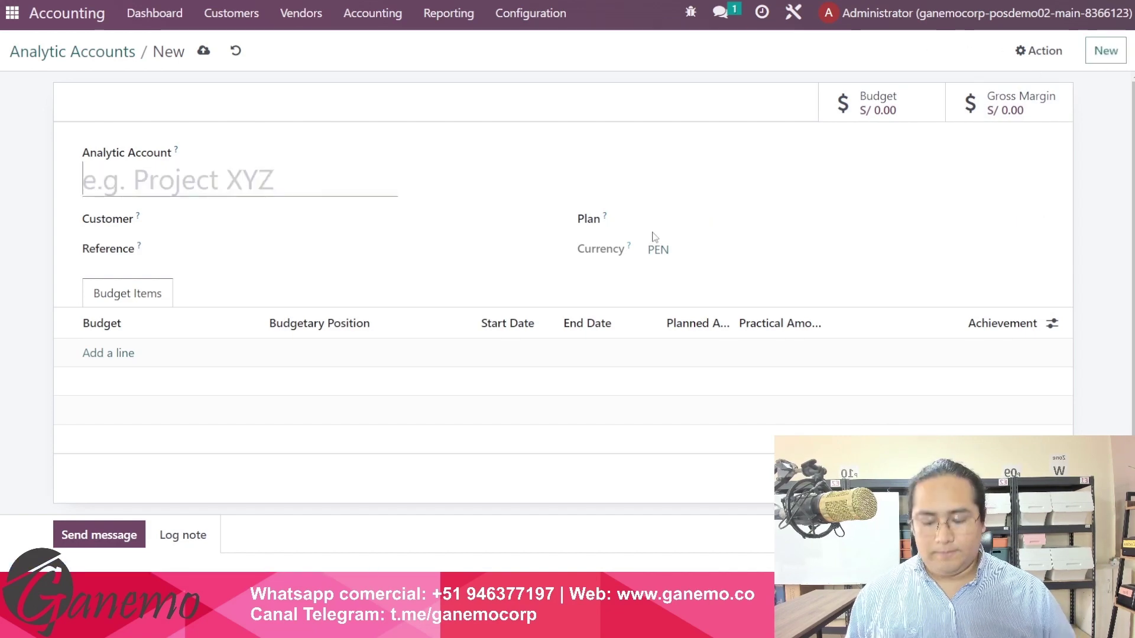
type("Gerencia")
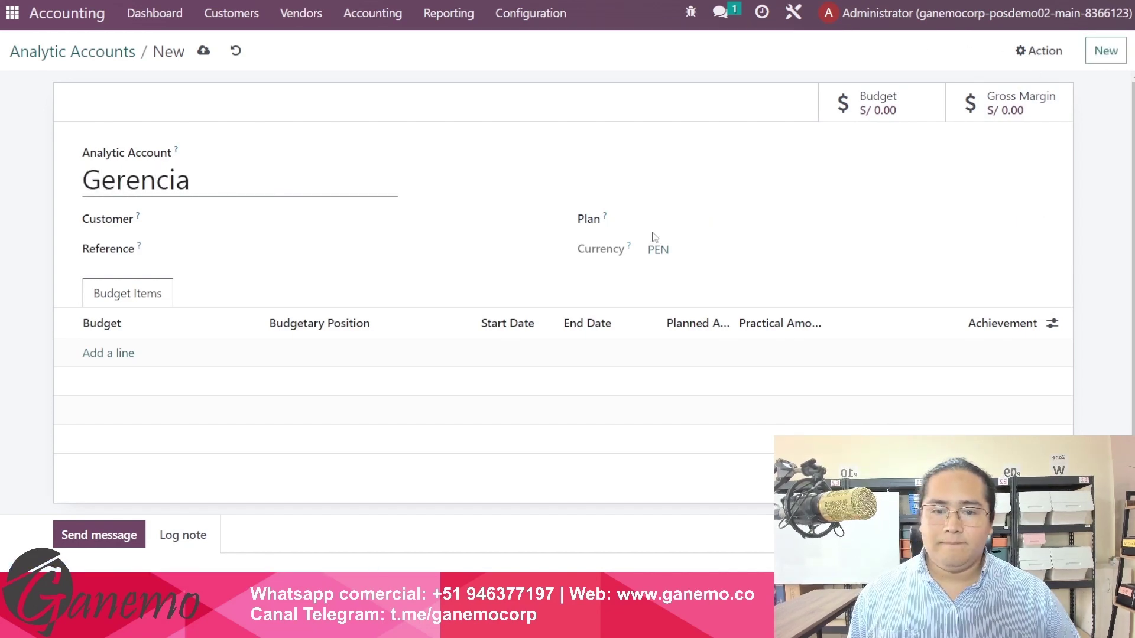
left_click(662, 221)
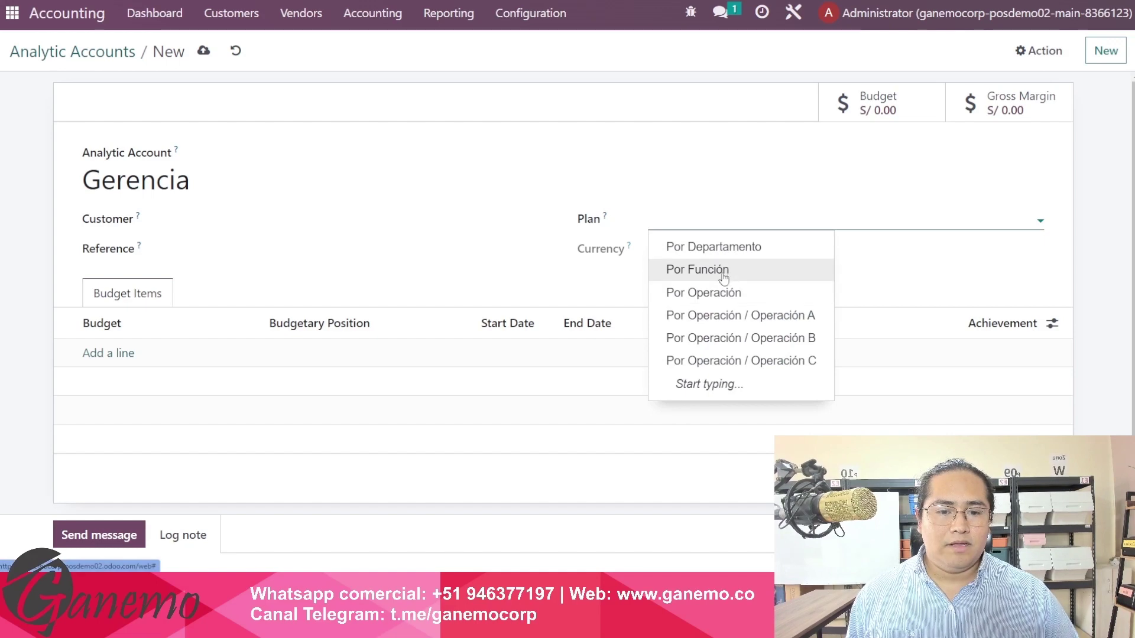
left_click(733, 248)
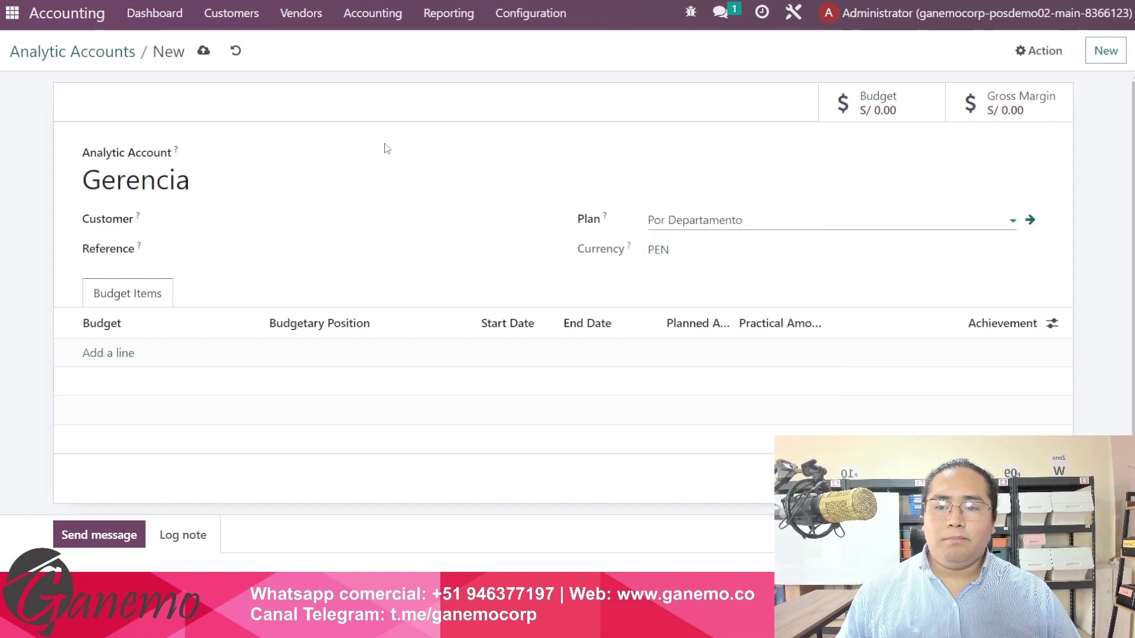
left_click(203, 52)
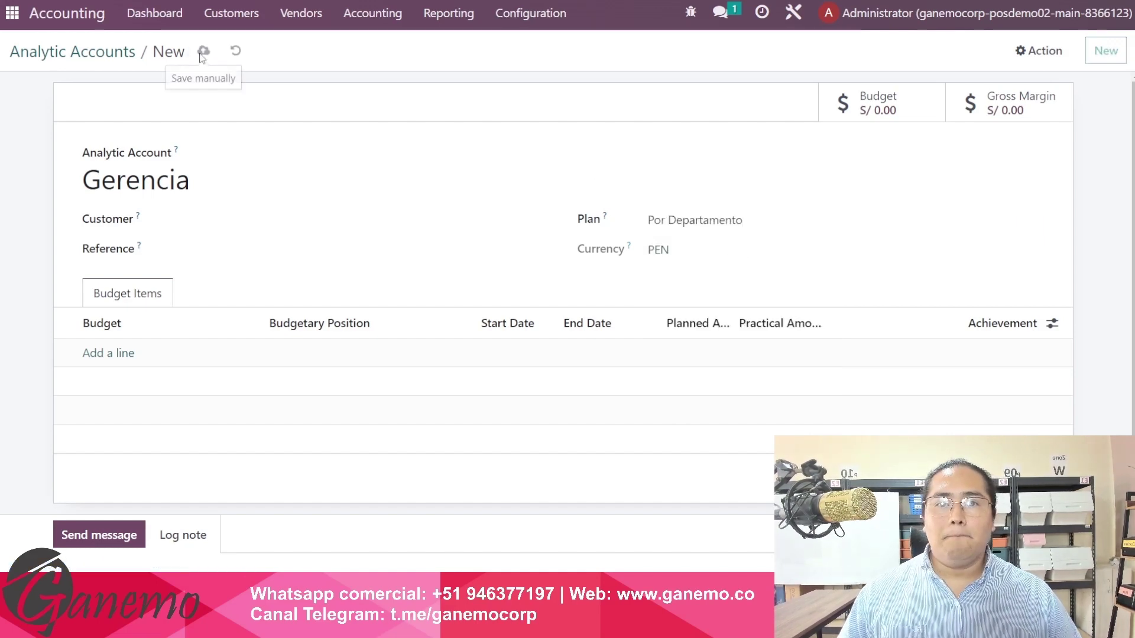
left_click(129, 61)
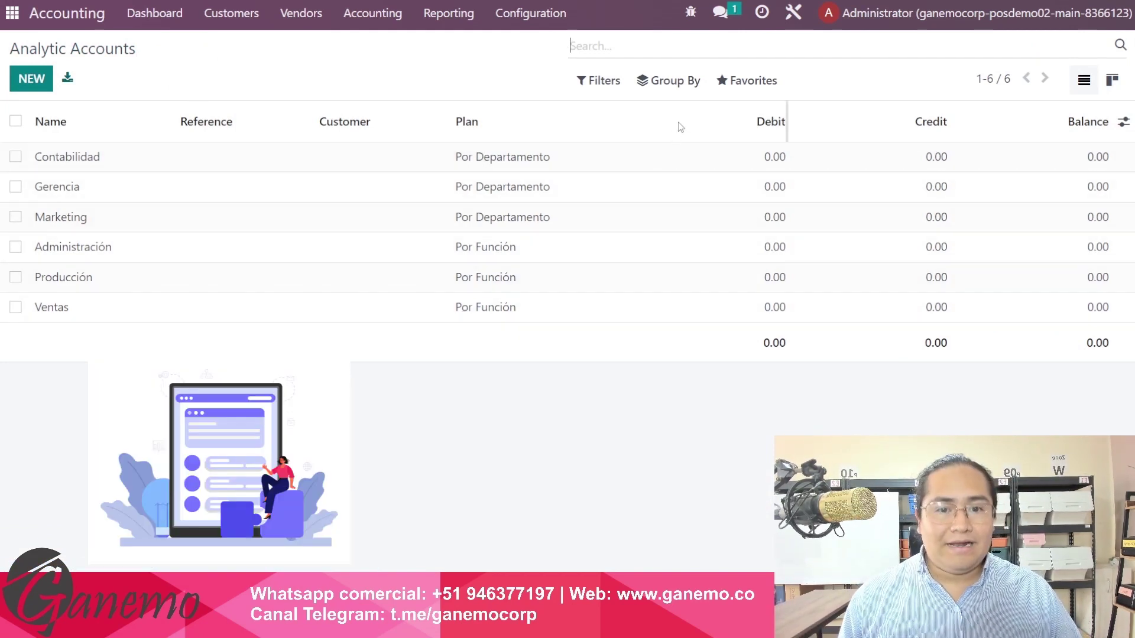
- Group the analytic accounts by Plan and expand the "Por Función" and "Por Departamento" groups to review their accounts
left_click(670, 88)
left_click(709, 153)
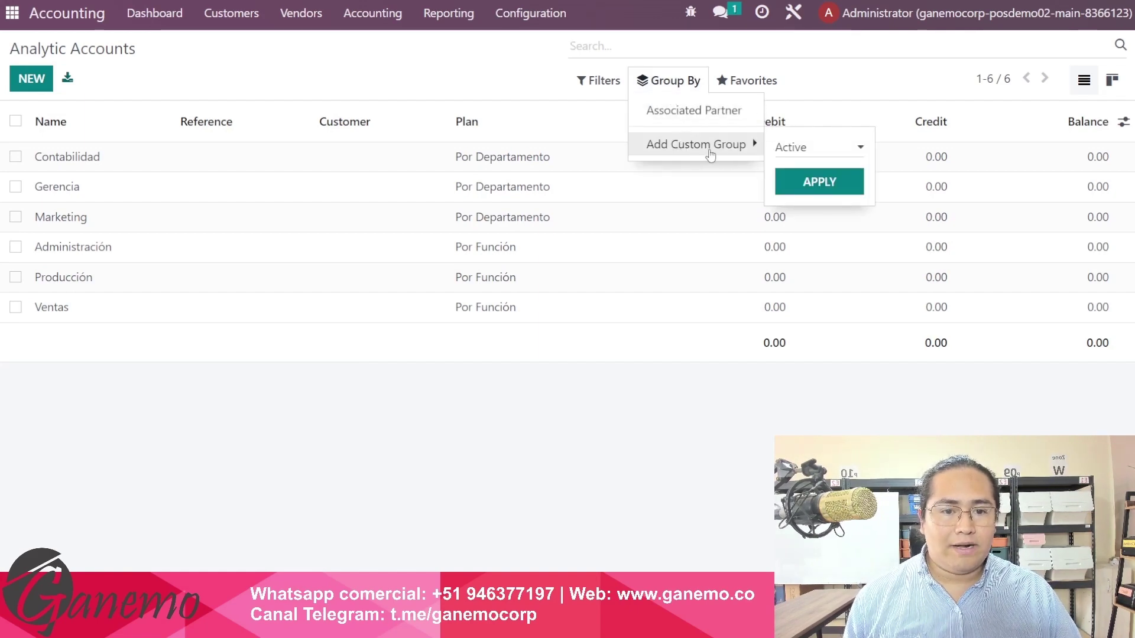
left_click(785, 145)
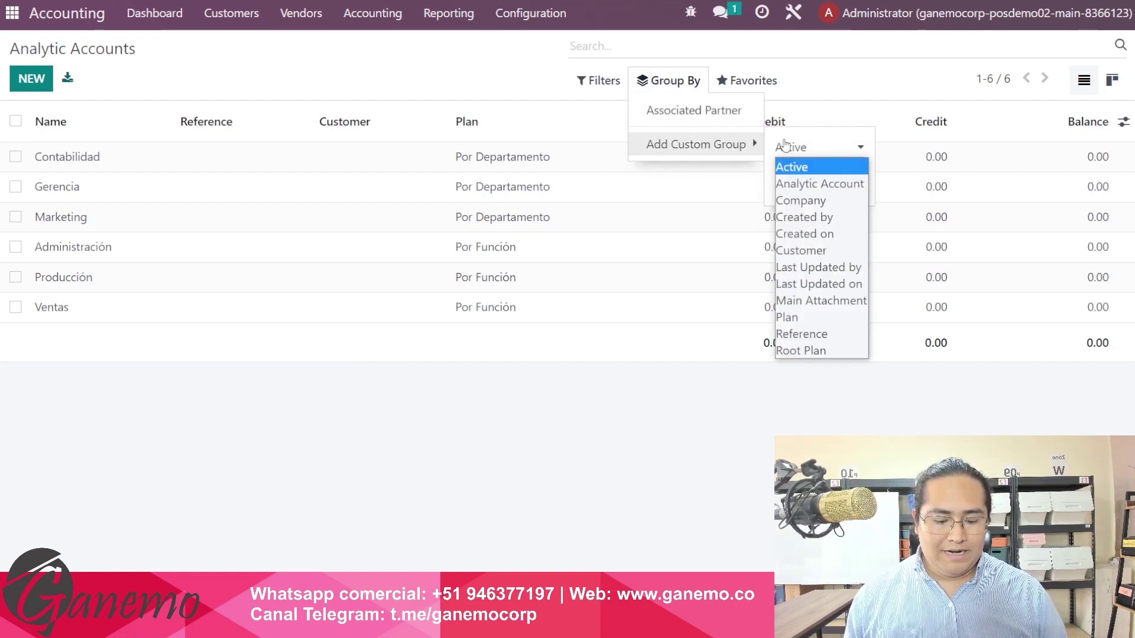
key("p")
key("Return")
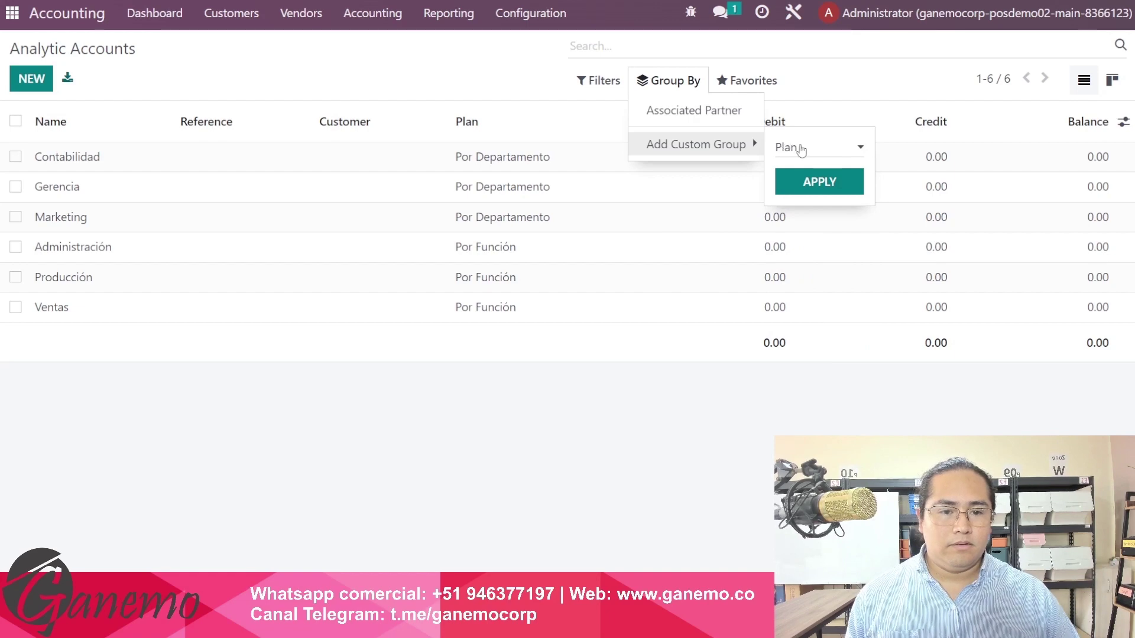
left_click(819, 182)
left_click(423, 320)
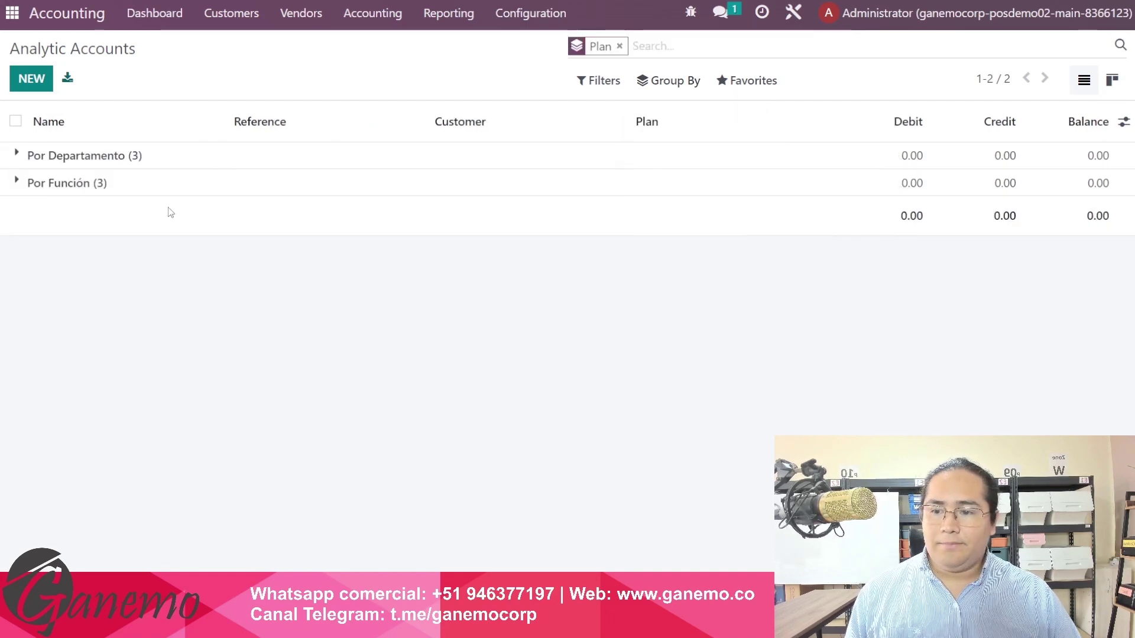
left_click(132, 184)
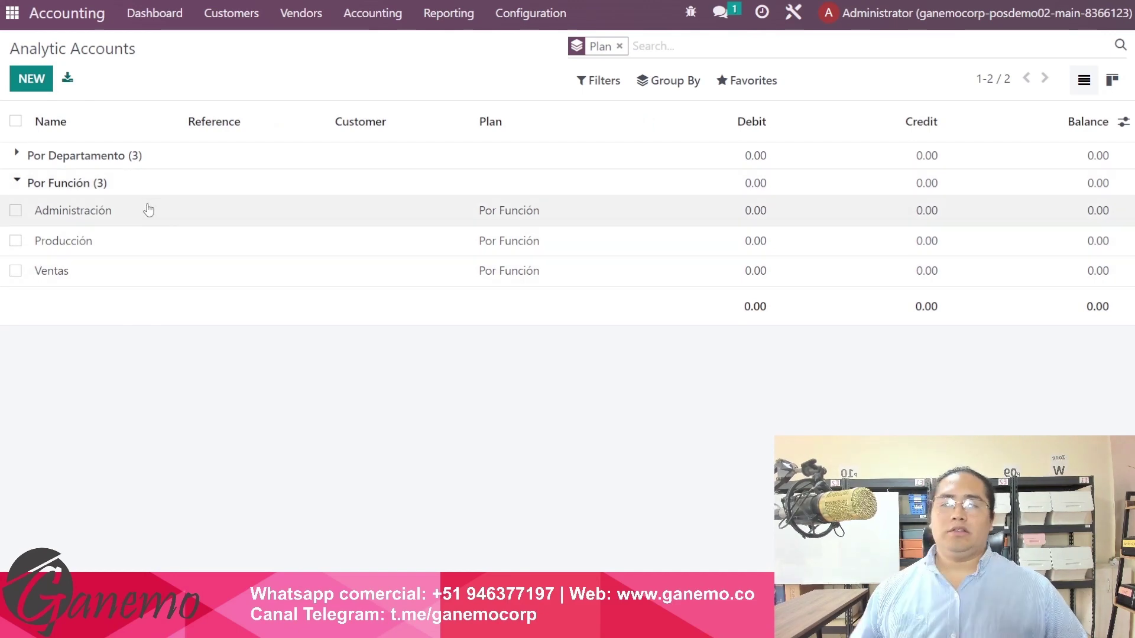
left_click(176, 158)
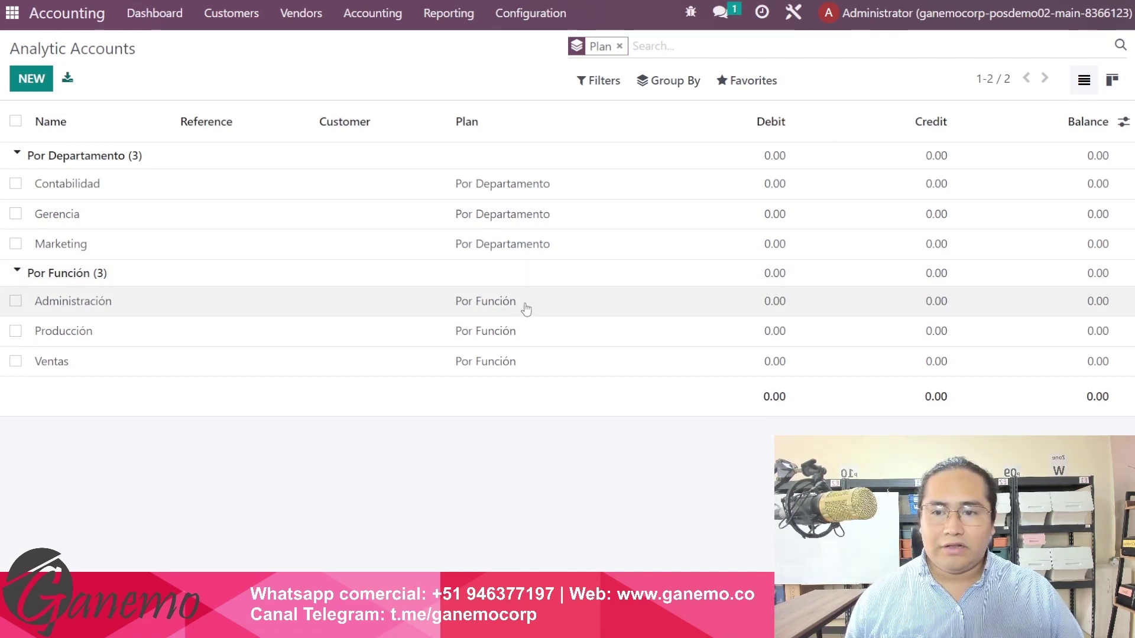
- Create a new vendor bill with "Contratistas SRL" as the vendor
left_click(301, 13)
left_click(318, 45)
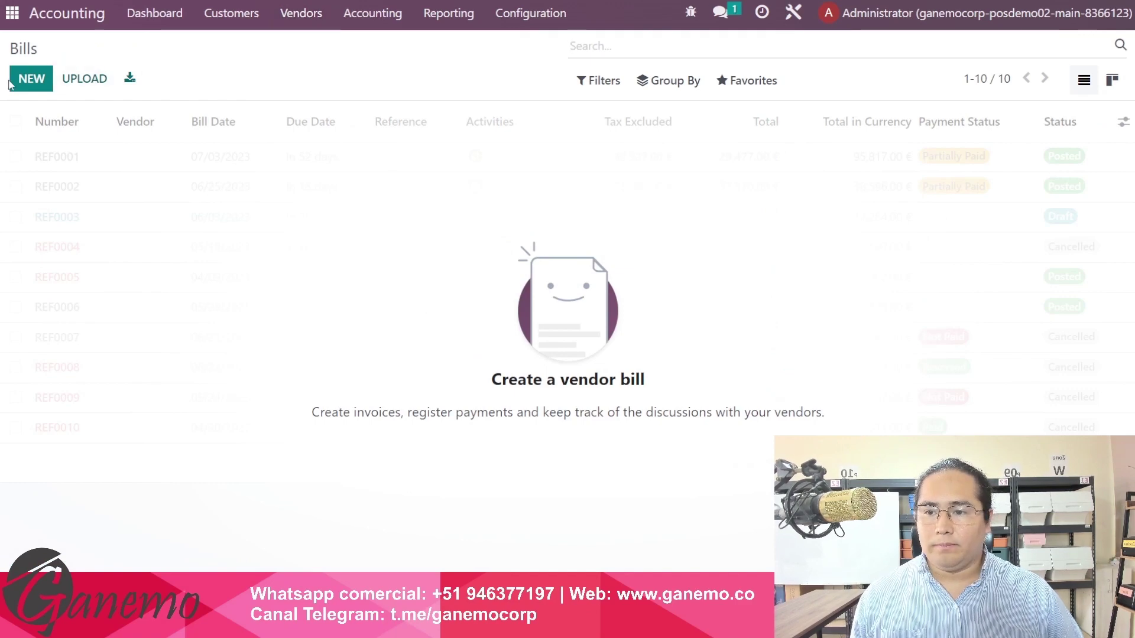
left_click(32, 79)
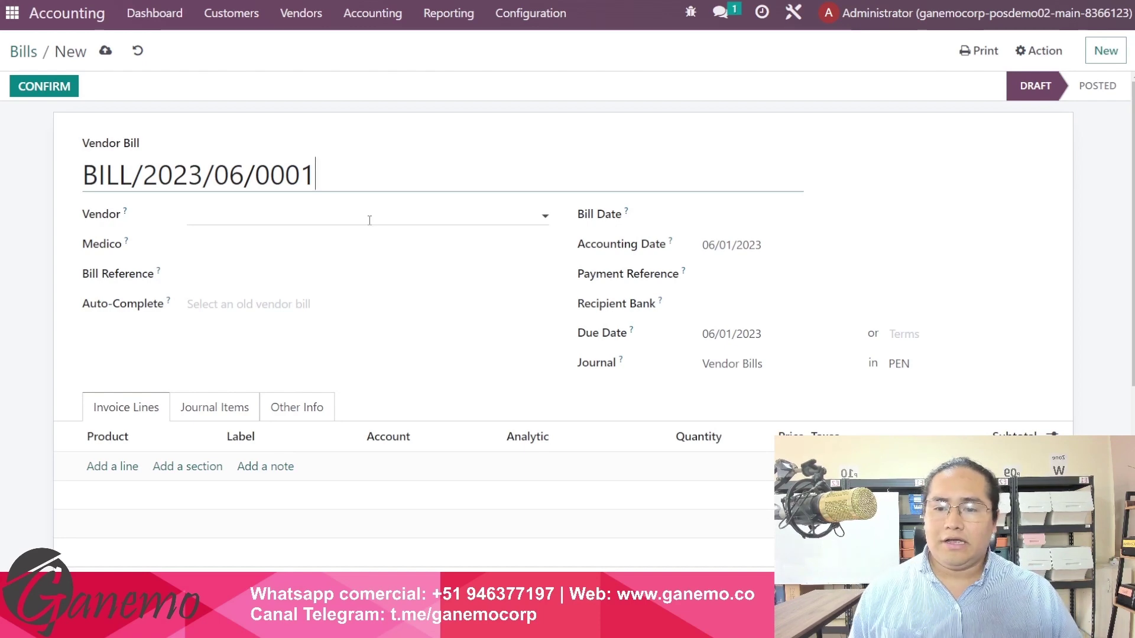
left_click(369, 220)
left_click(278, 242)
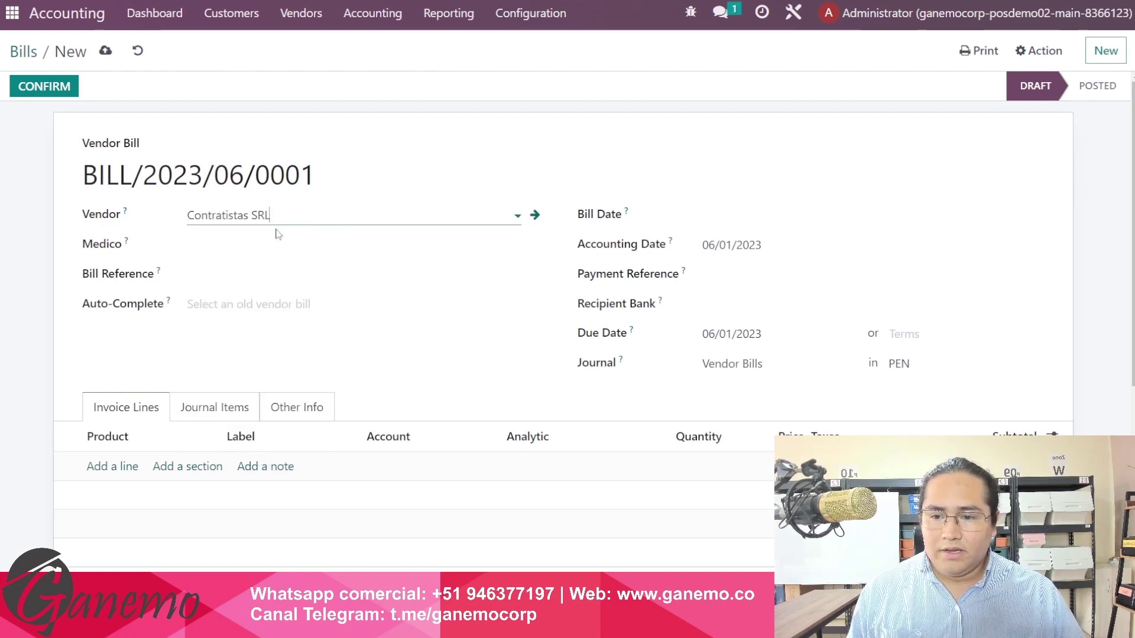
- Add an invoice line for the product "[1561321] Shampoo" and save the draft bill
left_click(107, 468)
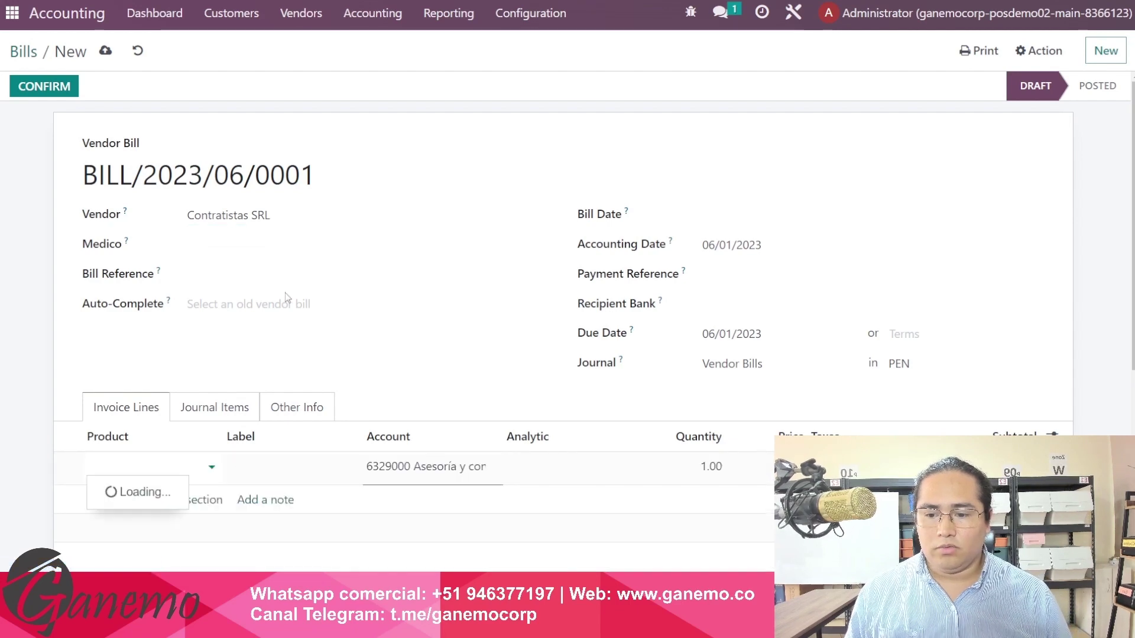
key("Return")
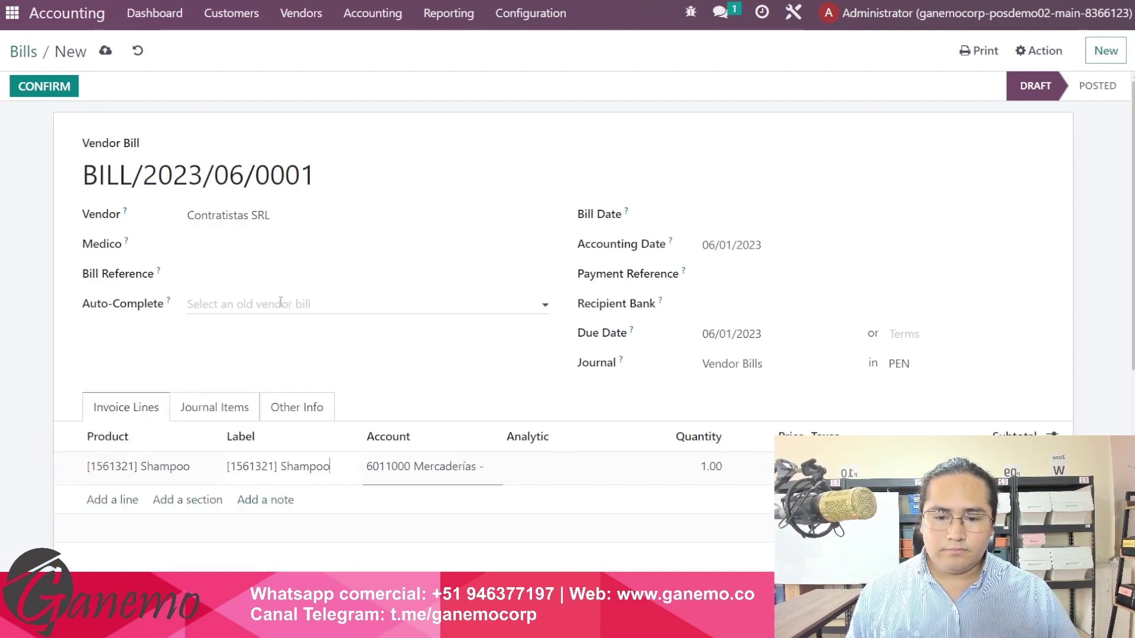
scroll(408, 307, "down", 2)
scroll(419, 261, "up", 2)
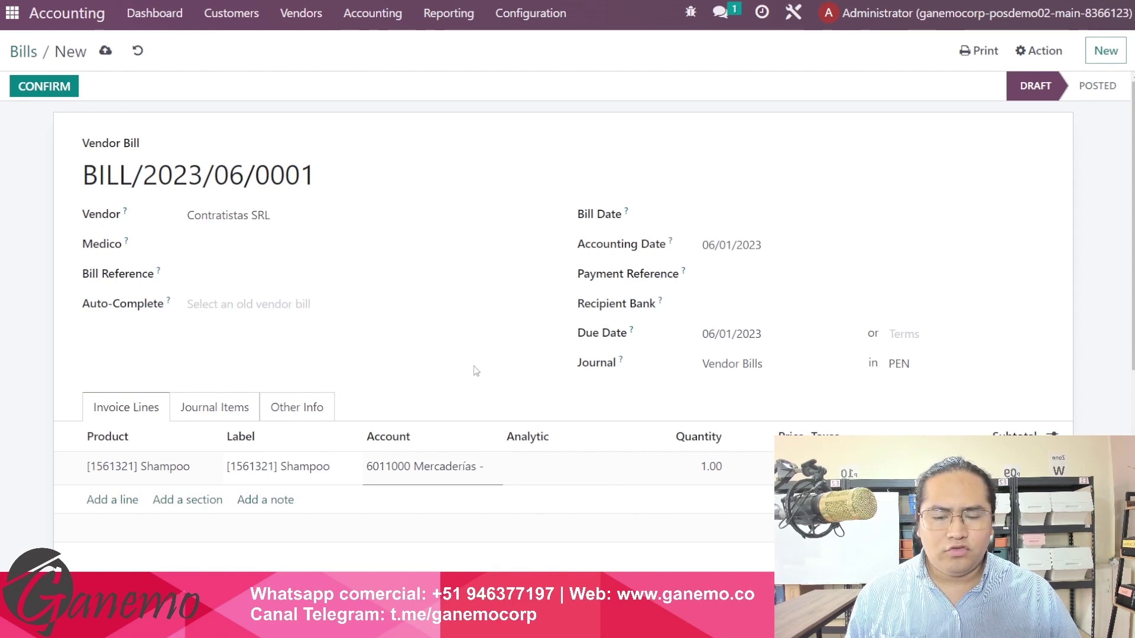
left_click(119, 50)
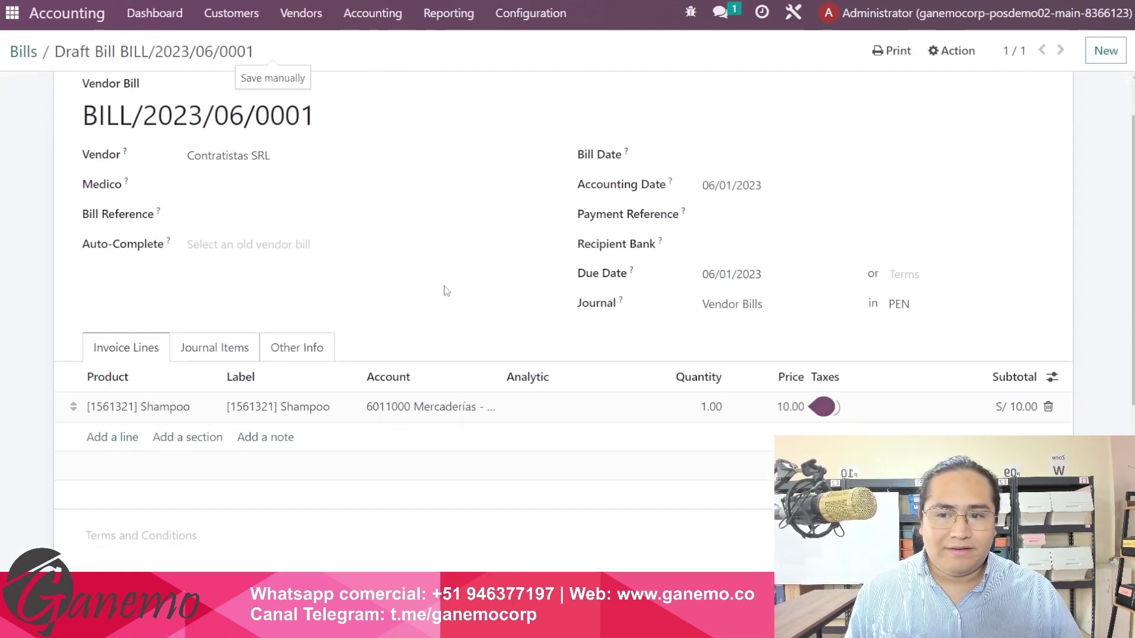
- Try to confirm the vendor bill without a bill date, then set the bill date to 06/01/2023
left_click(45, 87)
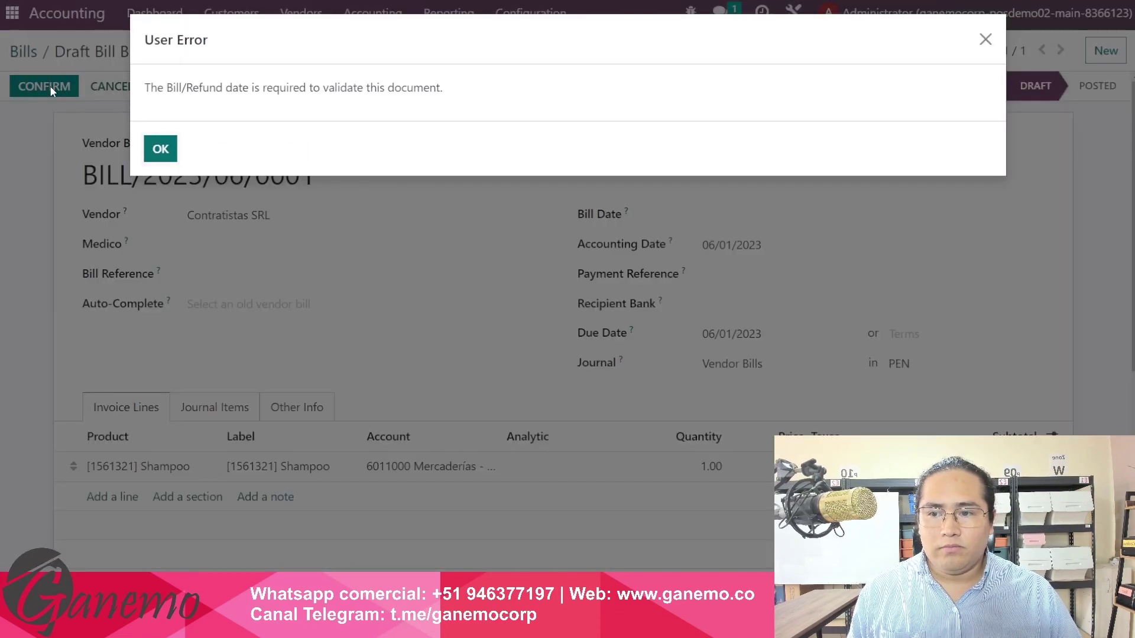
left_click(160, 148)
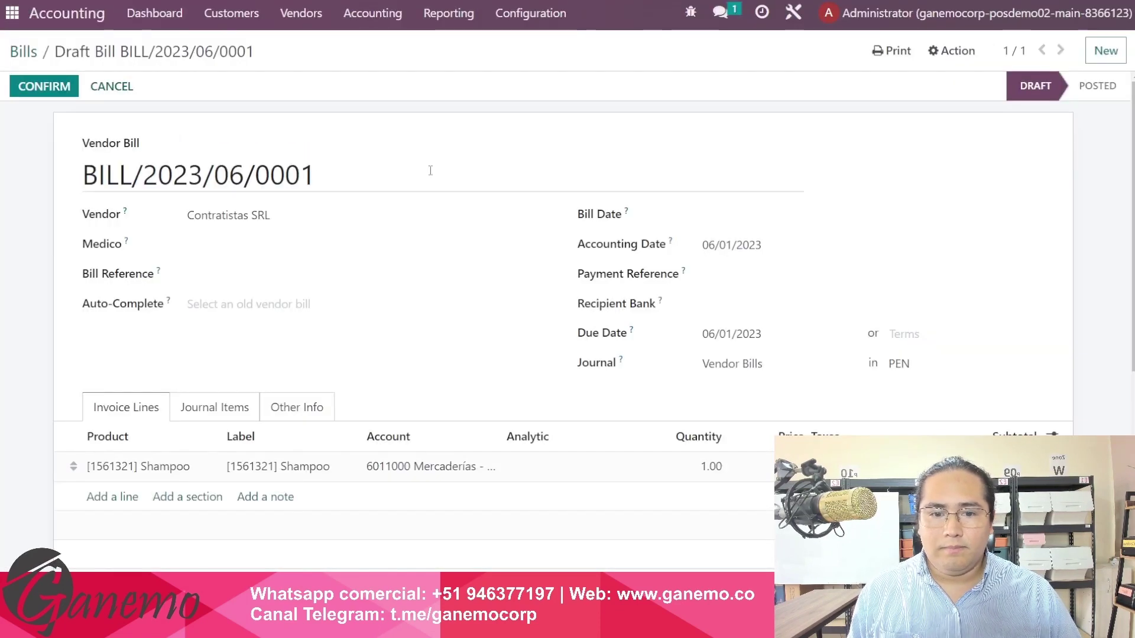
left_click(711, 220)
left_click(863, 332)
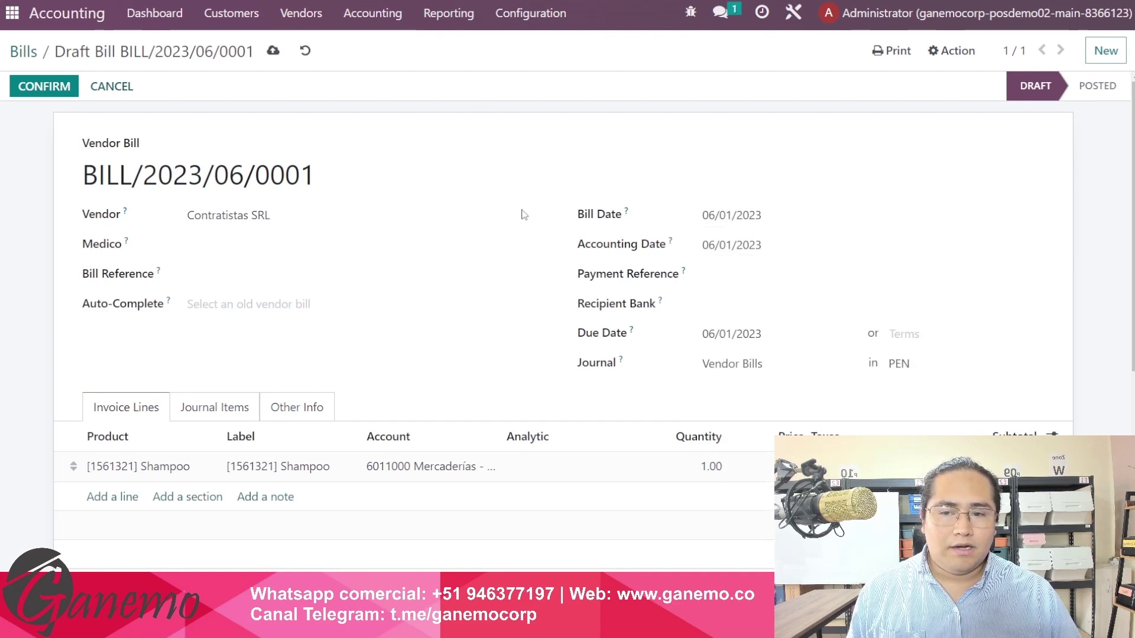
- Try to confirm the dated vendor bill with no analytic distribution, then go back to its Shampoo invoice line
left_click(50, 84)
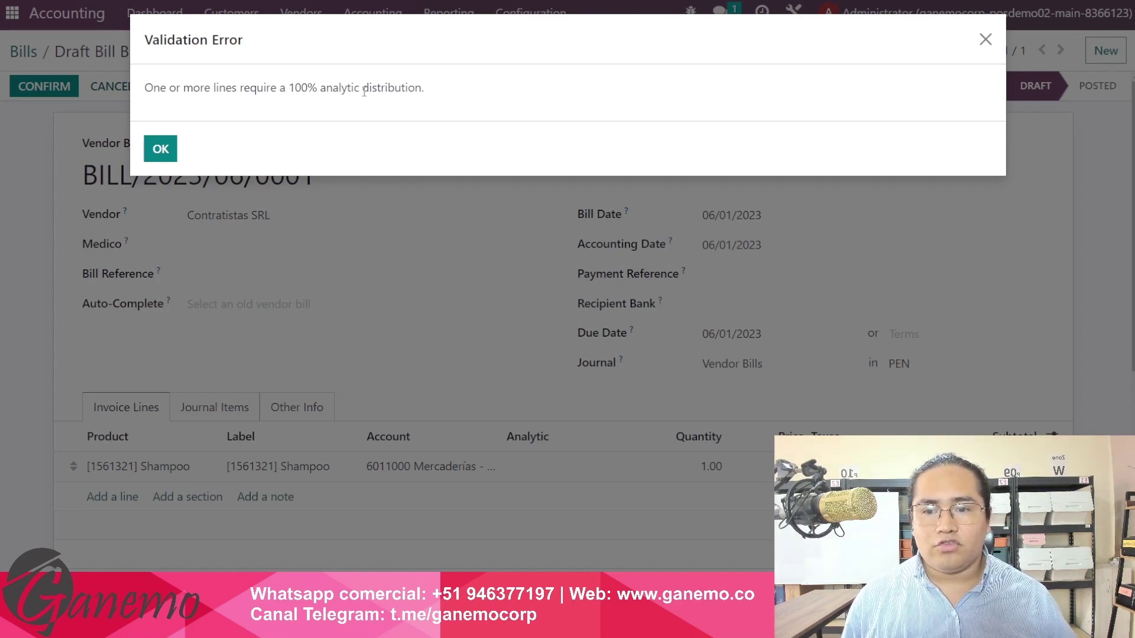
left_click(163, 150)
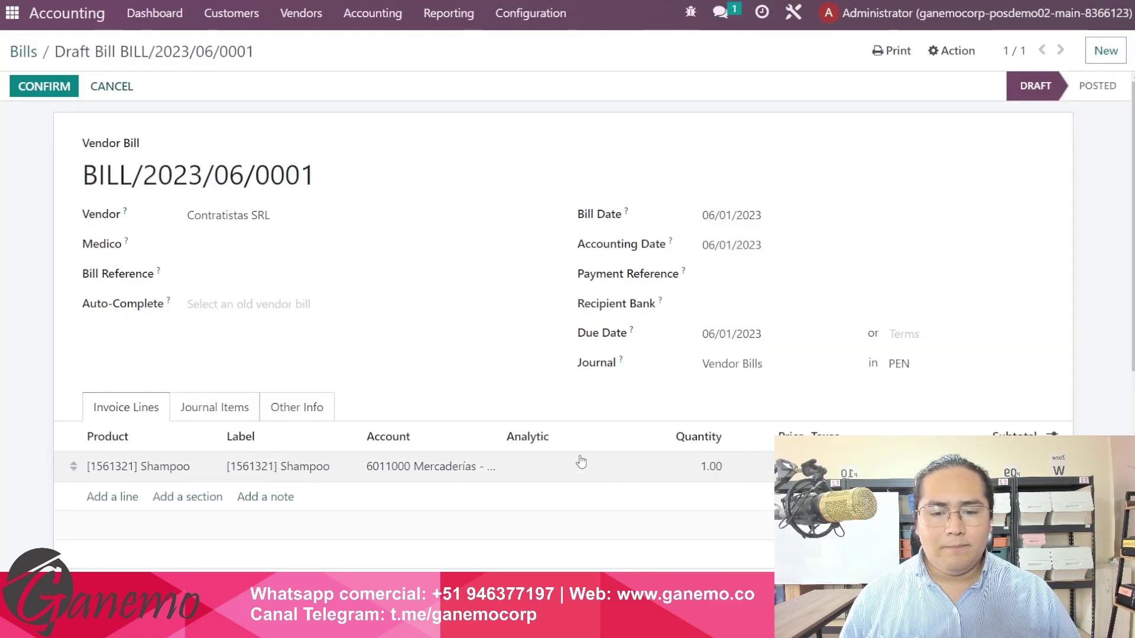
scroll(569, 371, "down", 2)
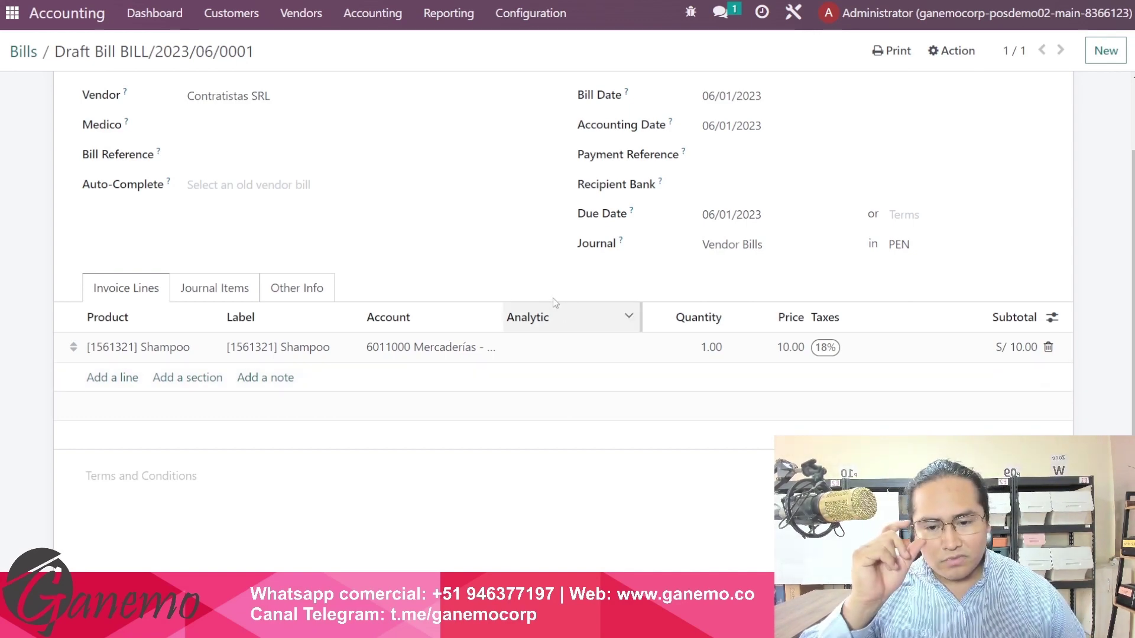
- Allocate 100% of the Shampoo line to the Marketing account under Por Departamento and confirm the vendor bill
scroll(523, 288, "up", 2)
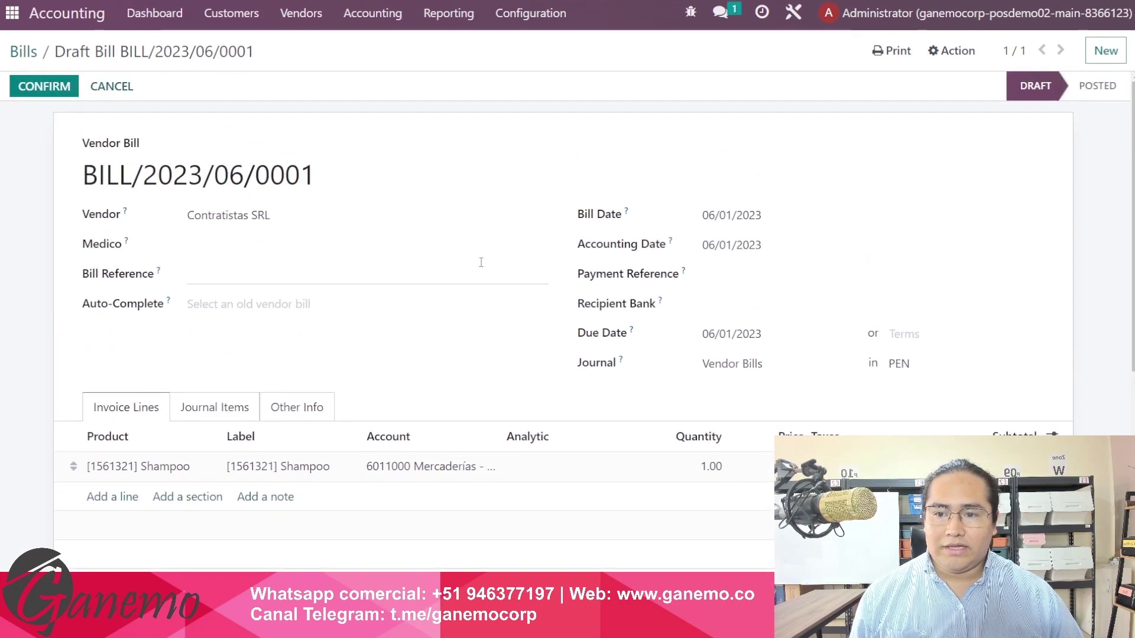
scroll(456, 344, "down", 1)
scroll(456, 344, "down", 3)
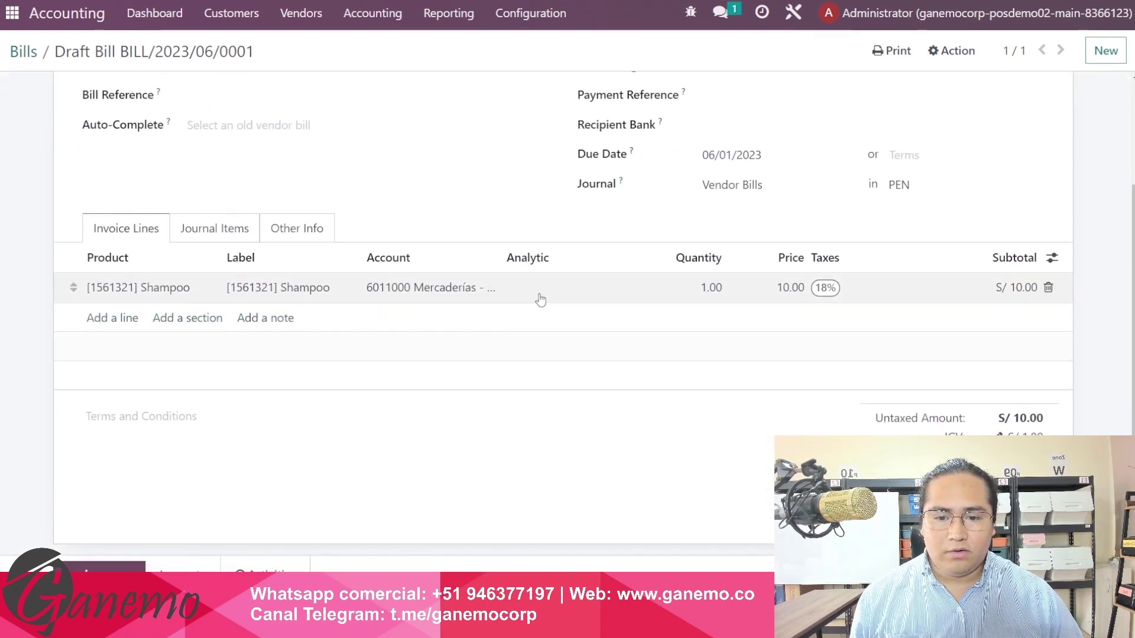
left_click(556, 289)
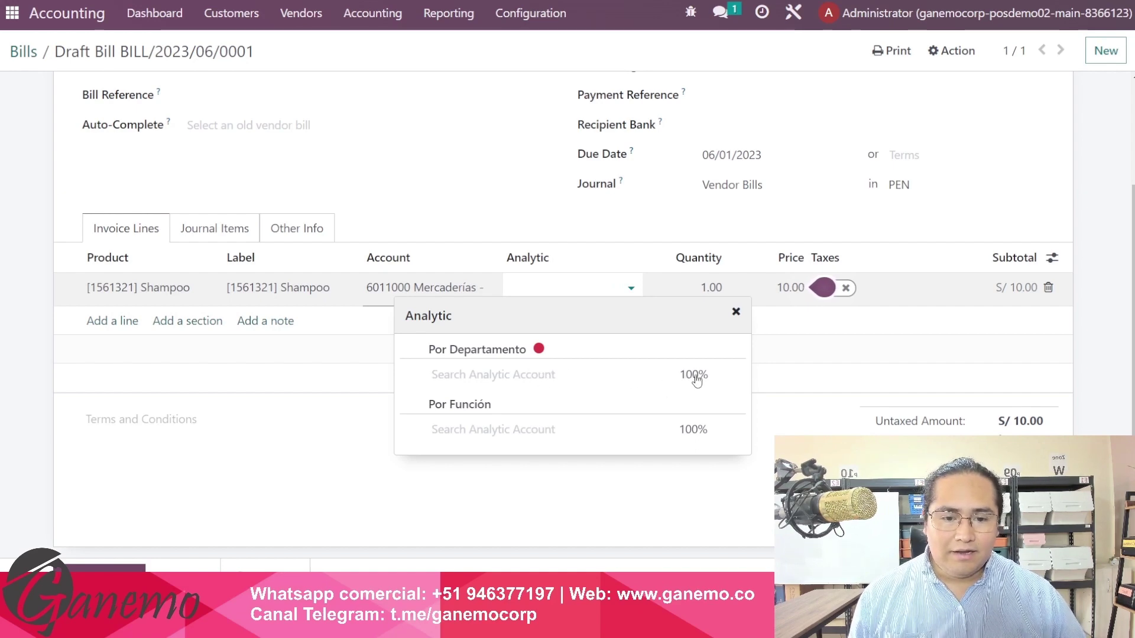
left_click(571, 383)
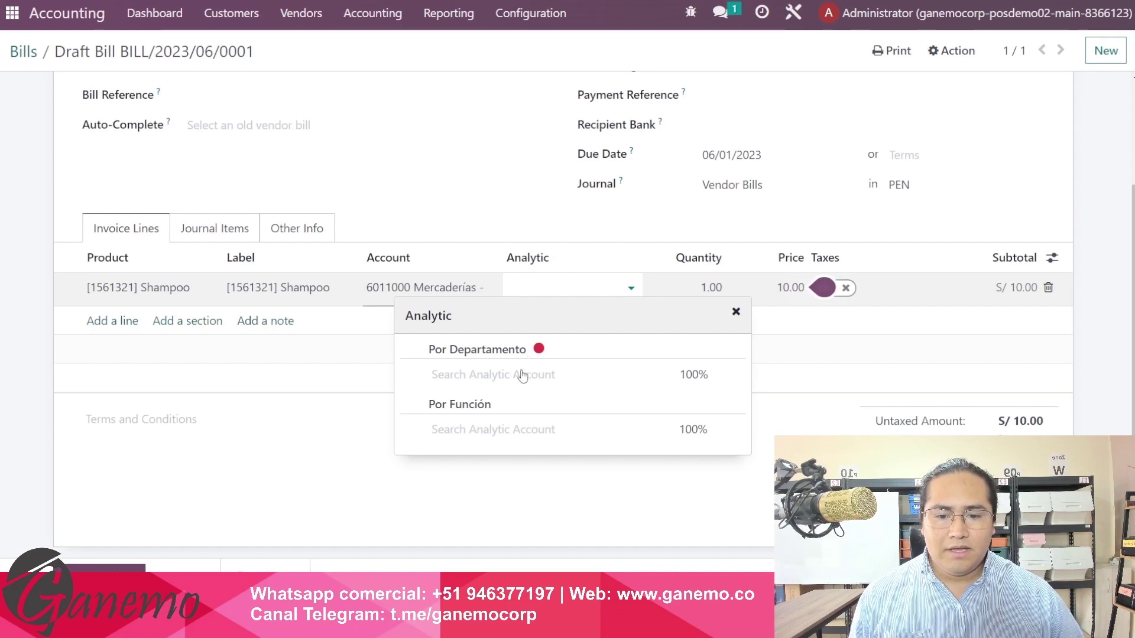
left_click(510, 387)
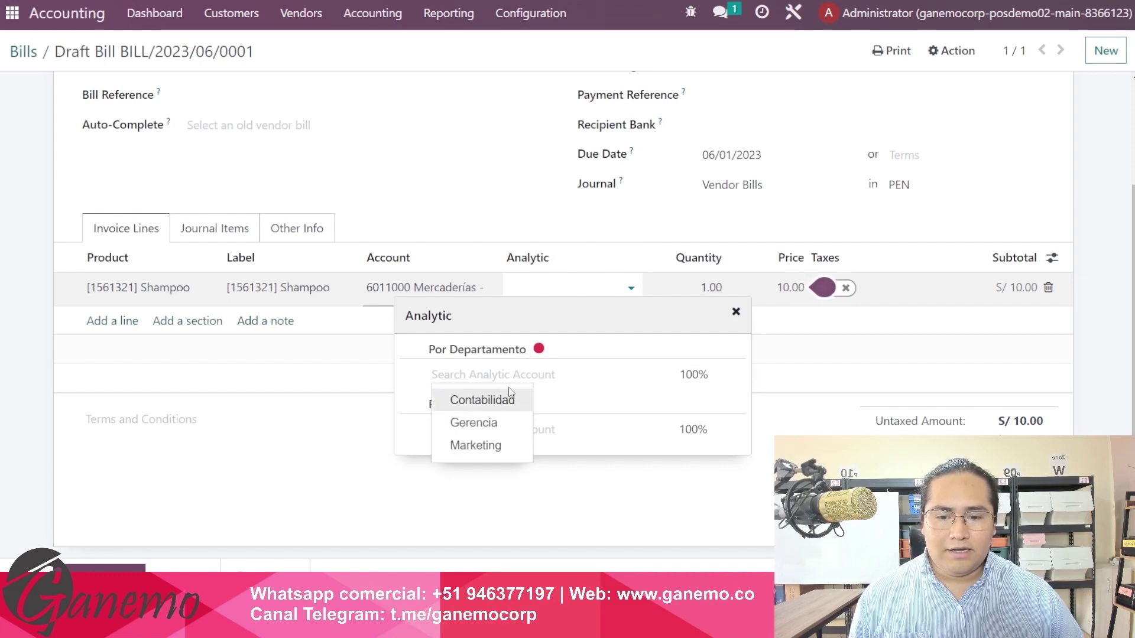
left_click(483, 449)
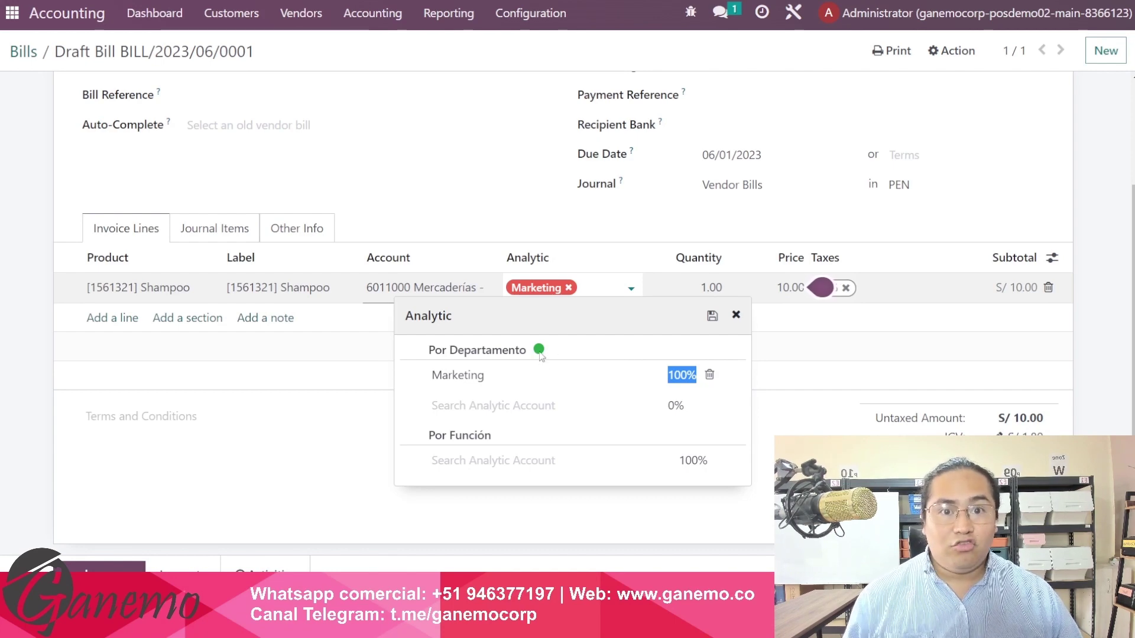
mouse_move(541, 356)
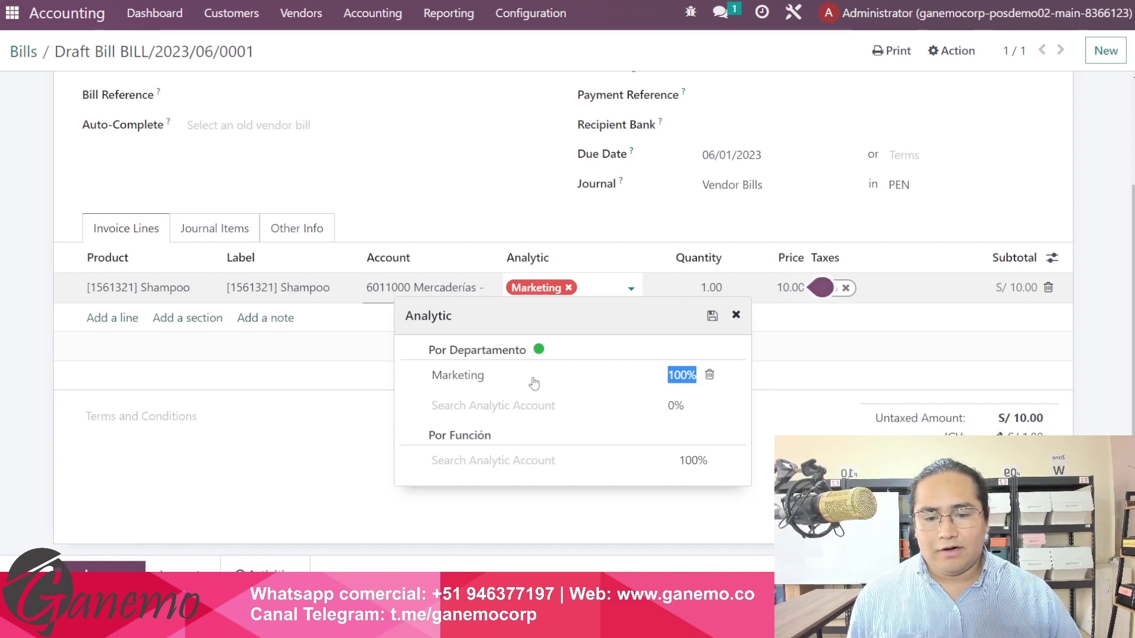
left_click(510, 233)
scroll(327, 277, "up", 3)
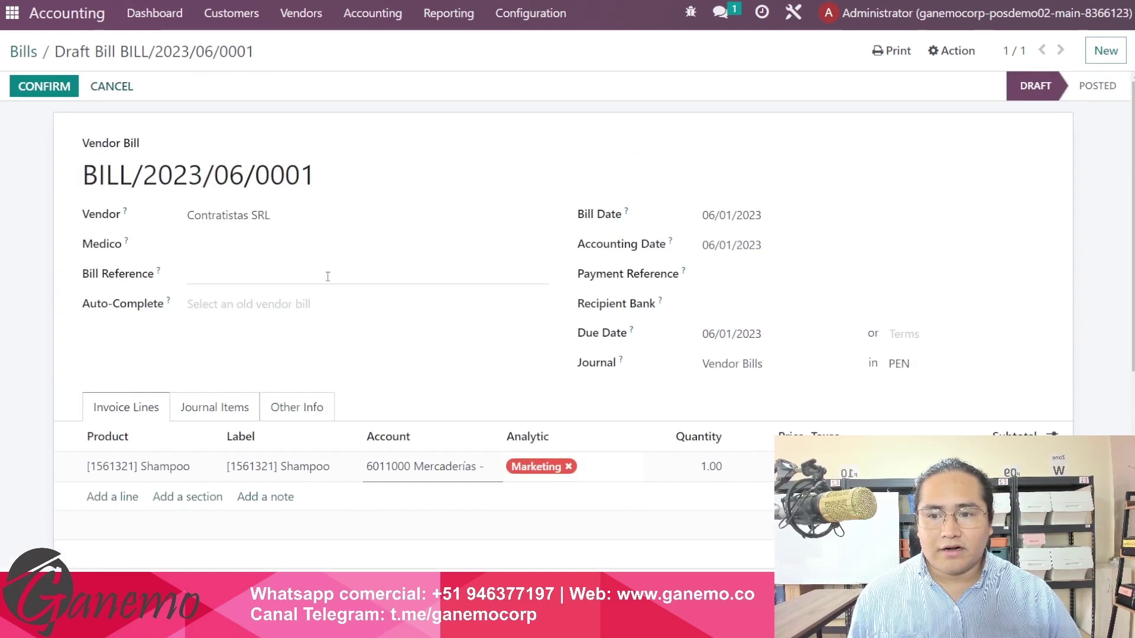
left_click(43, 87)
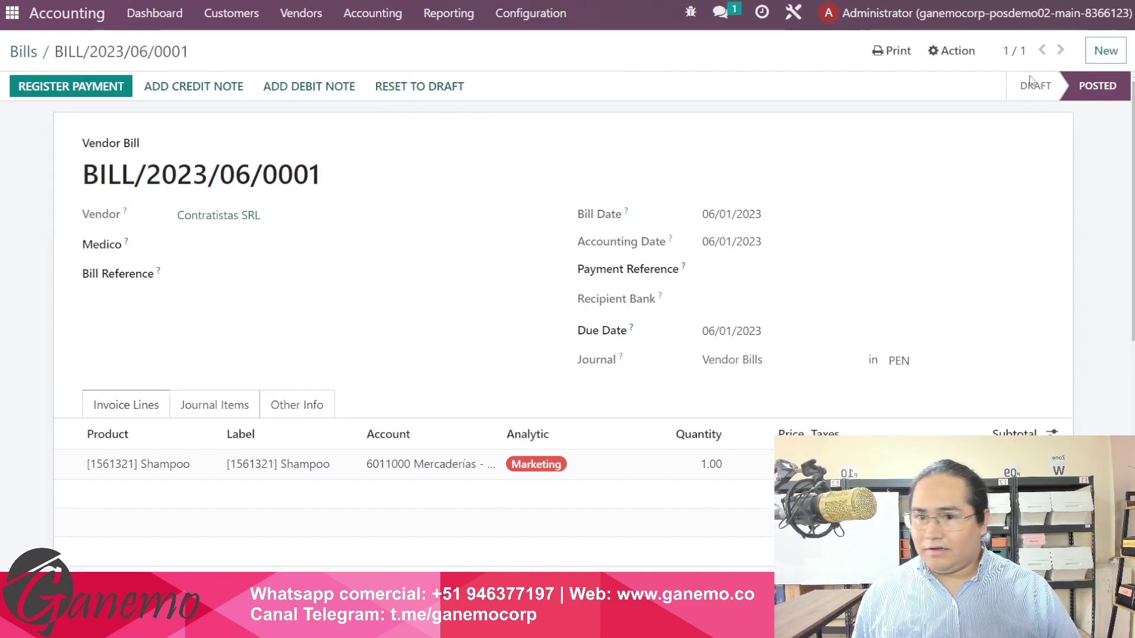
- Open the analytic plans in a separate browser tab and check the default applicability of the Por Departamento plan
left_click(530, 13)
scroll(588, 170, "down", 8)
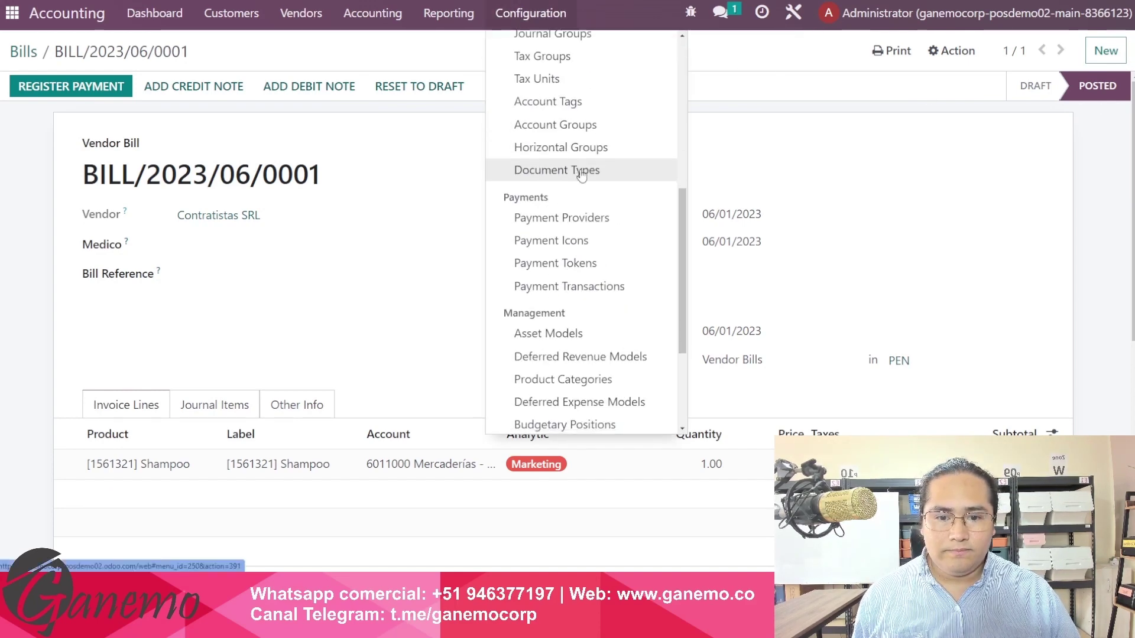
right_click(588, 375)
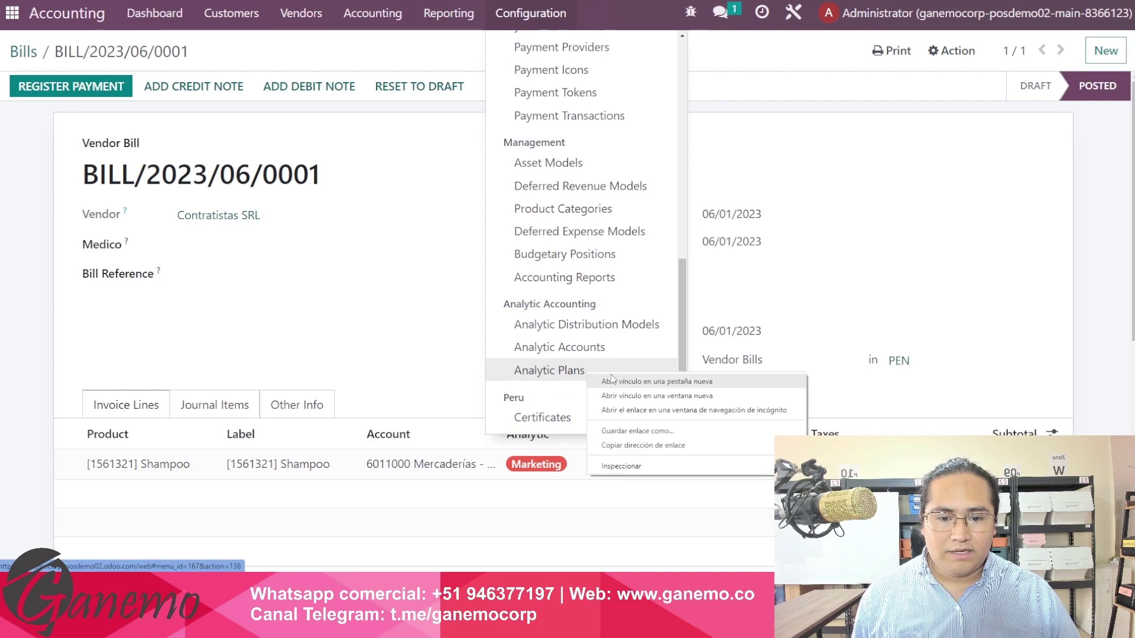
left_click(622, 382)
left_click(176, 354)
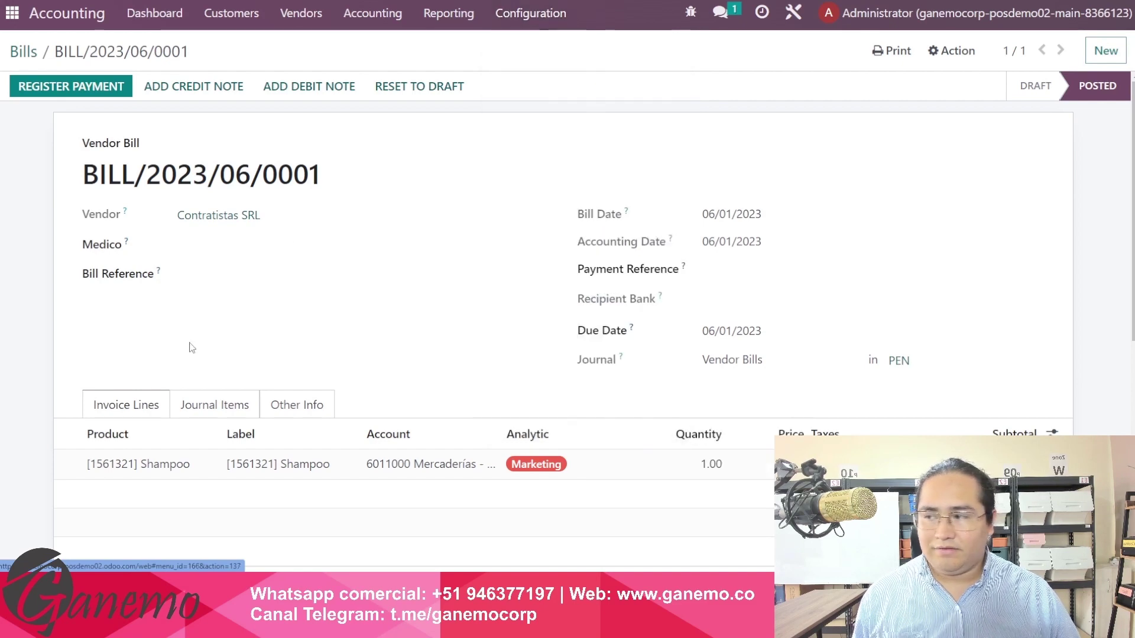
key("ctrl+Tab")
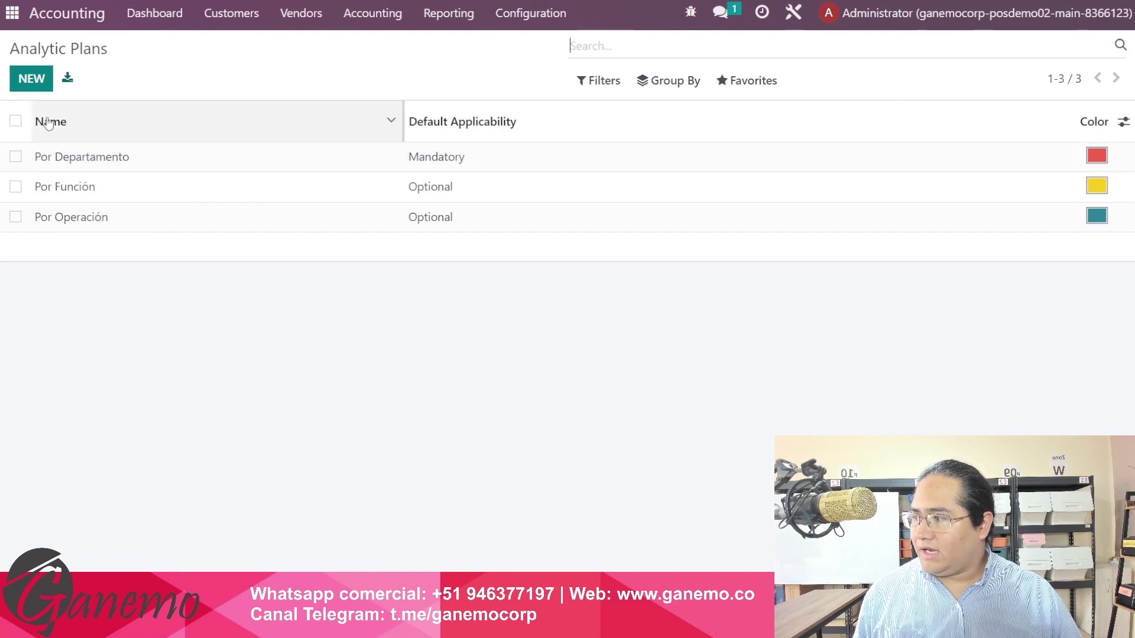
left_click(152, 156)
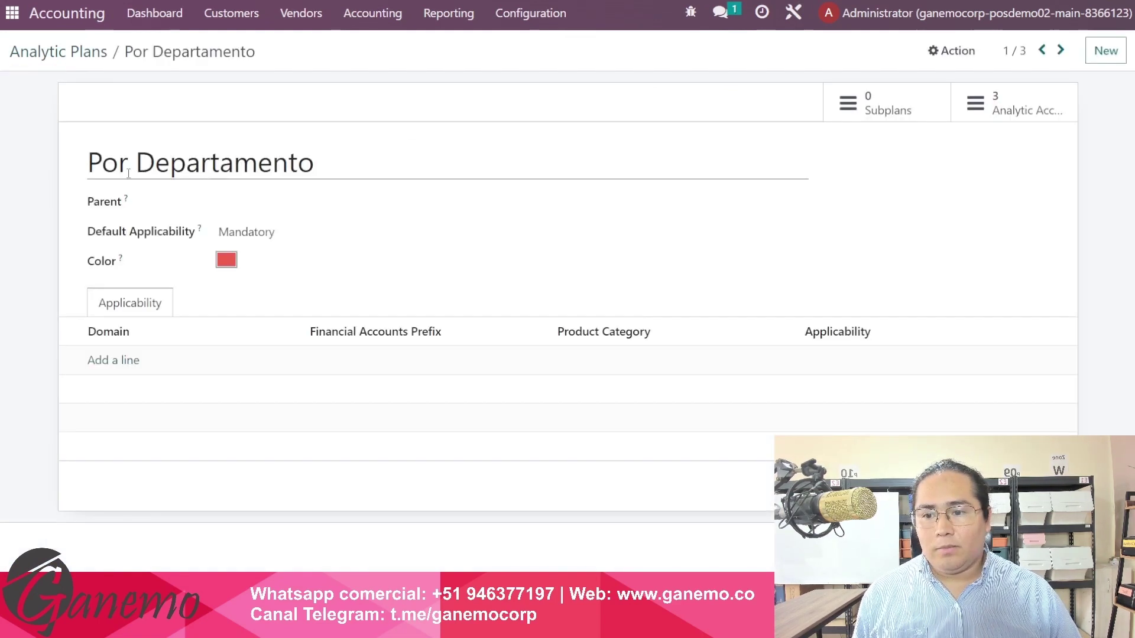
left_click_drag(87, 231, 195, 231)
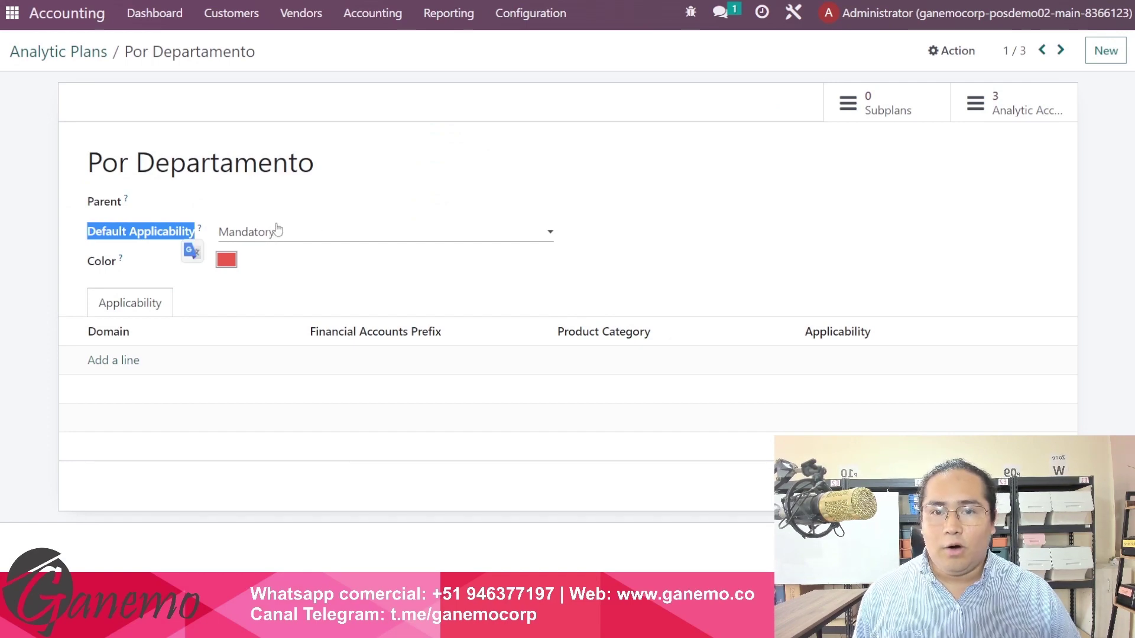
left_click(56, 260)
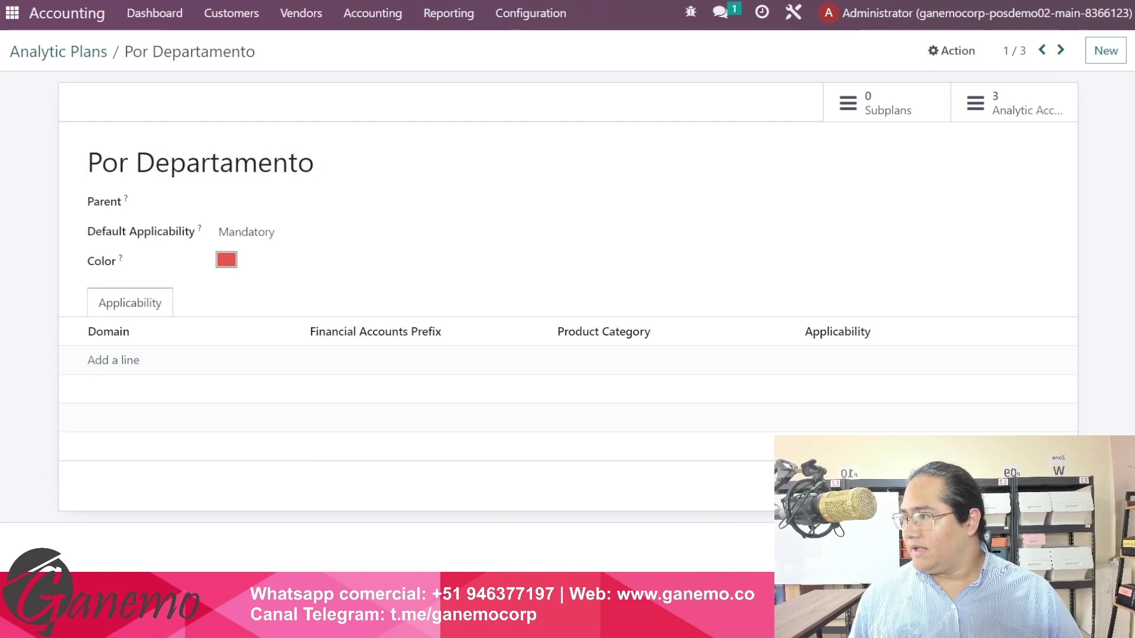
- Return to the vendor bill, reset it to draft and remove Marketing from the Shampoo line's analytic distribution
key("alt+Left")
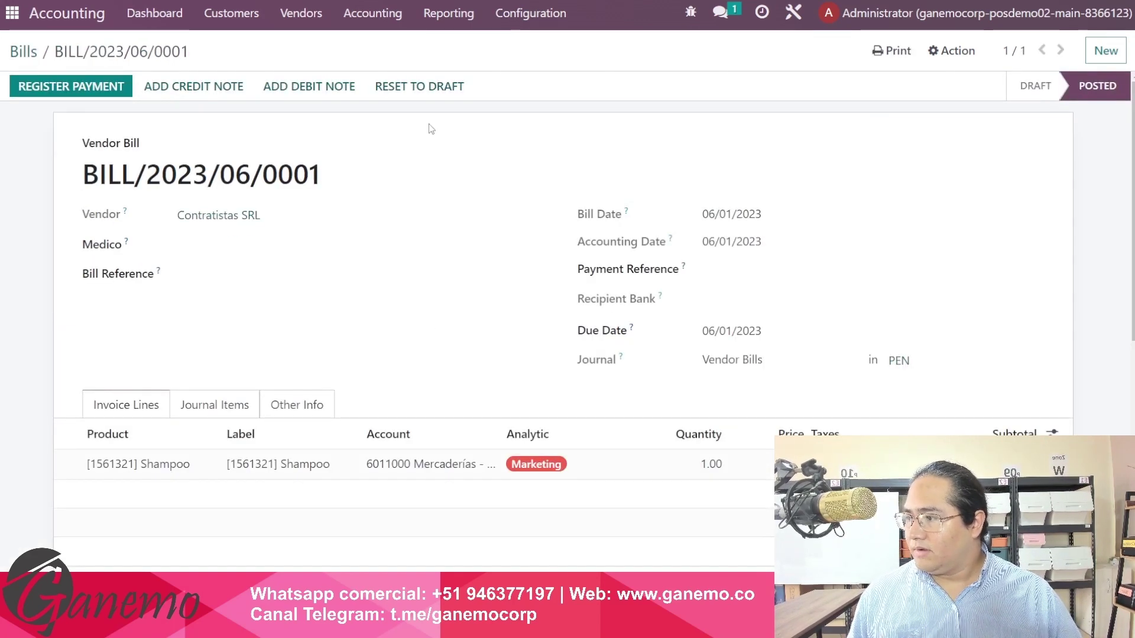
left_click(421, 86)
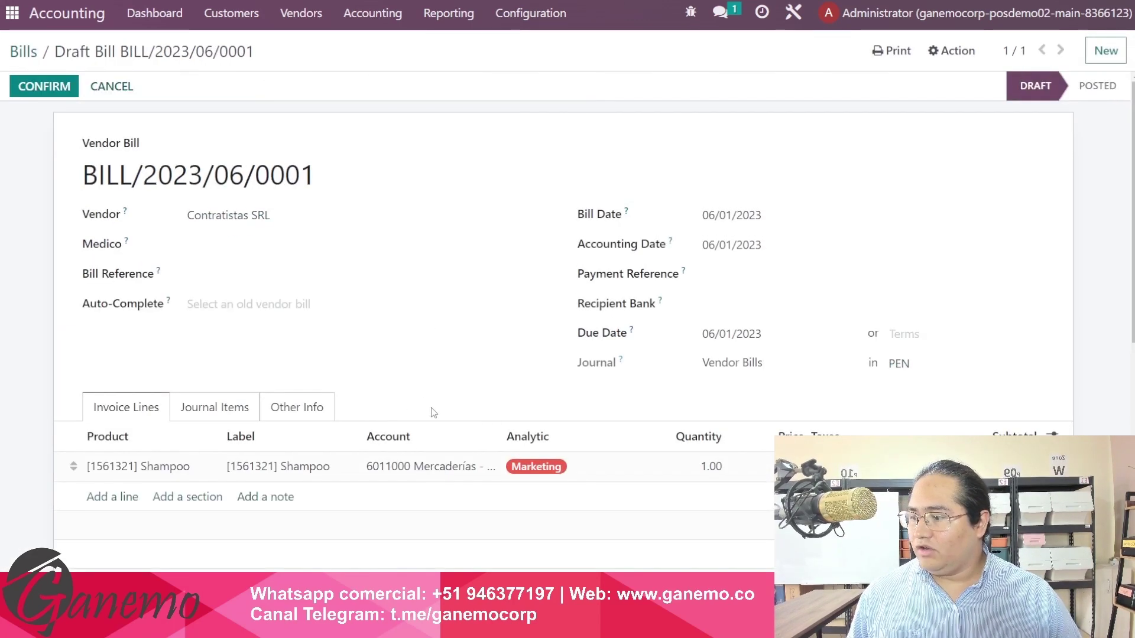
left_click(568, 477)
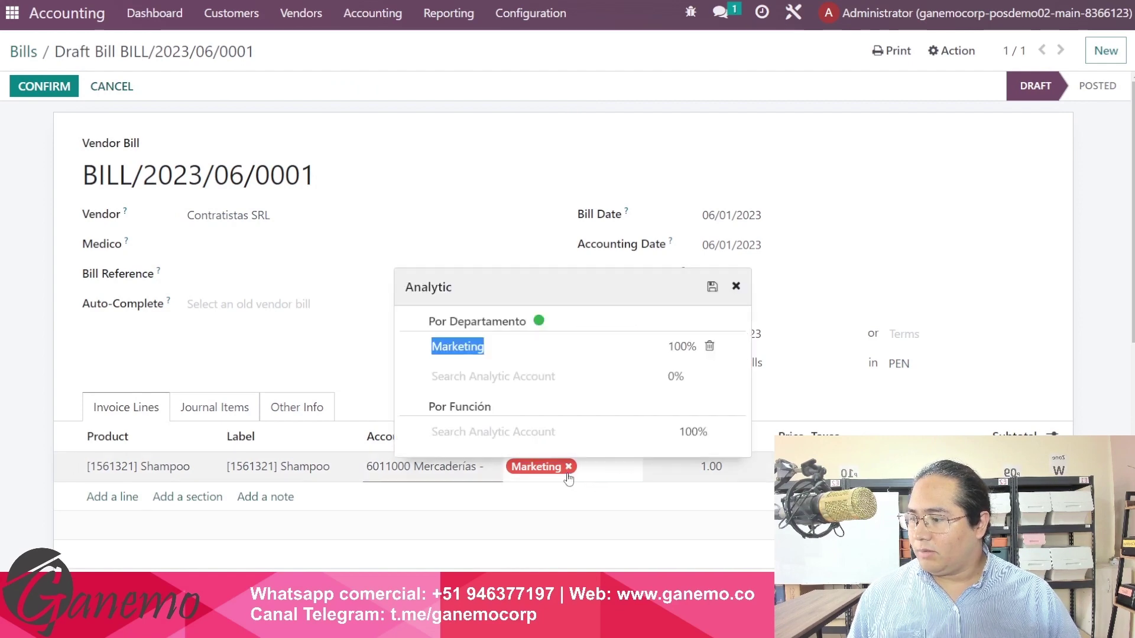
left_click(568, 467)
left_click(315, 338)
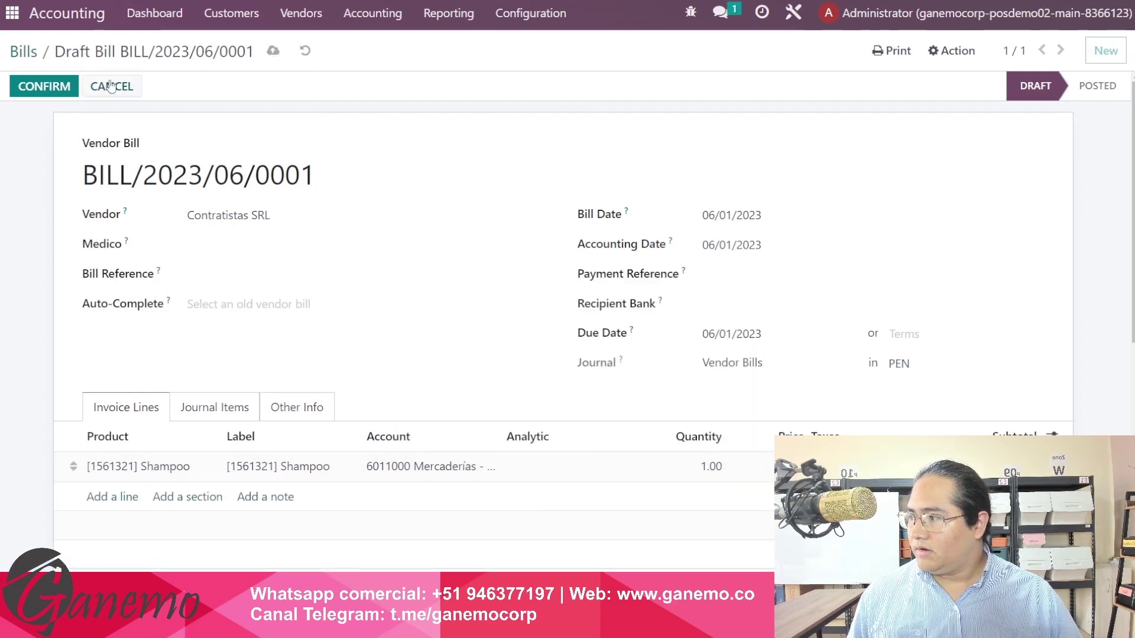
- Try to confirm the bill without an analytic distribution, then open the Por Función plan from the analytic plans list
left_click(54, 90)
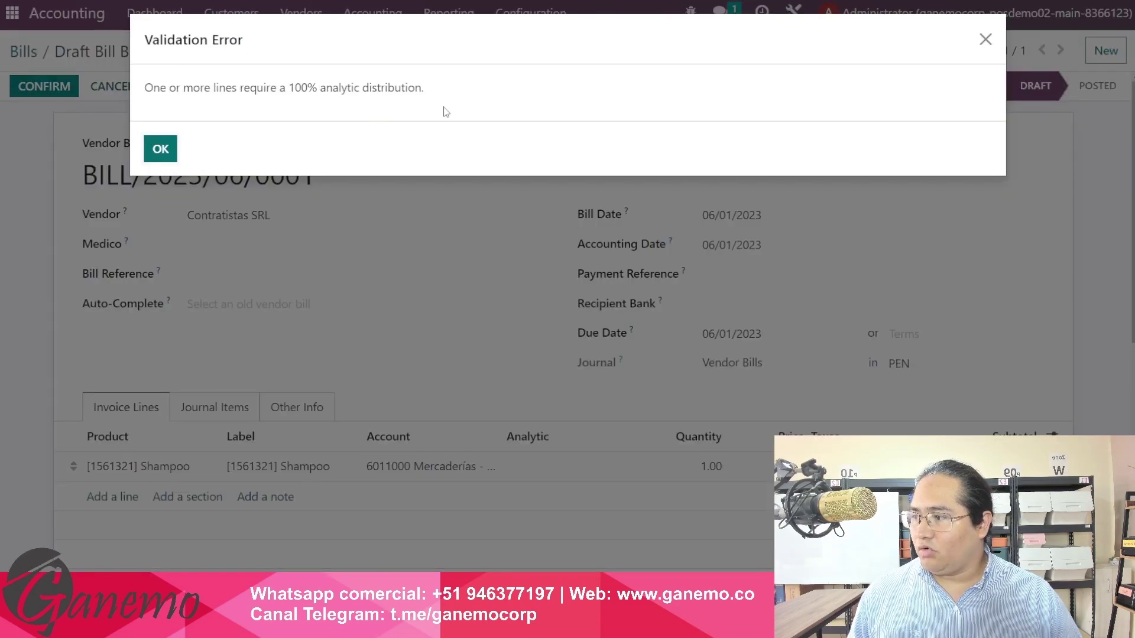
left_click_drag(254, 89, 402, 89)
left_click(402, 88)
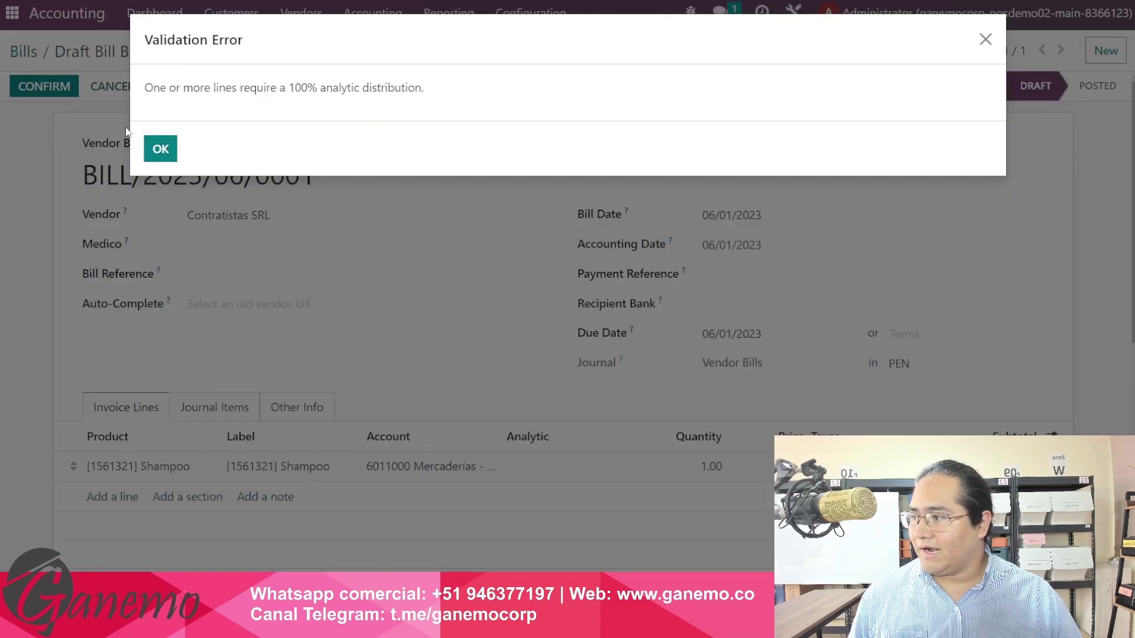
left_click(160, 149)
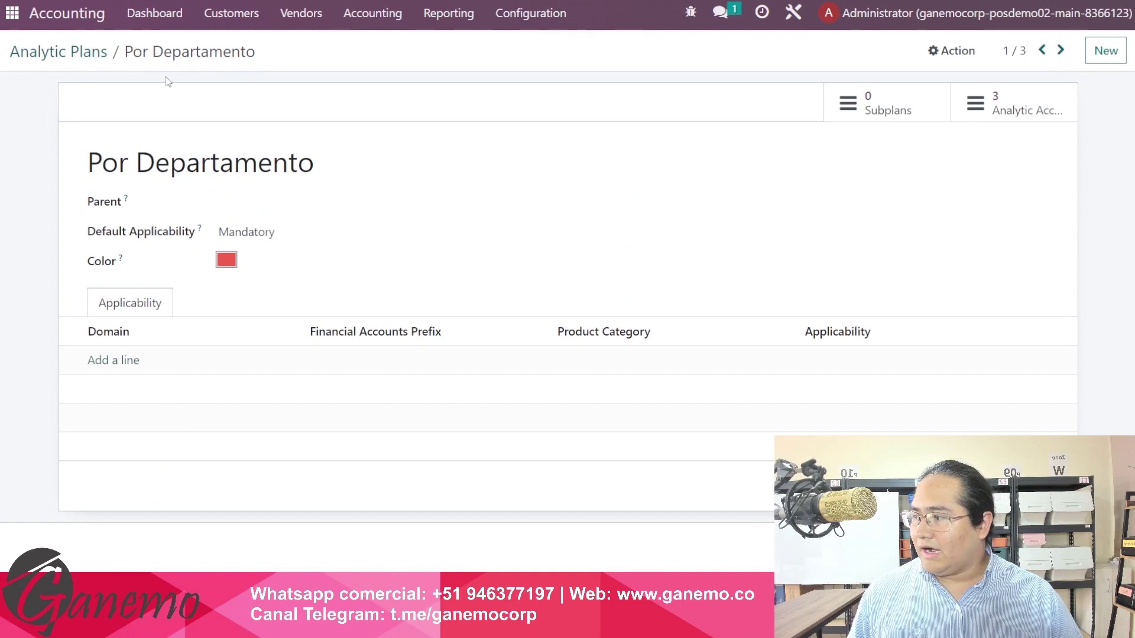
left_click(100, 52)
left_click(112, 188)
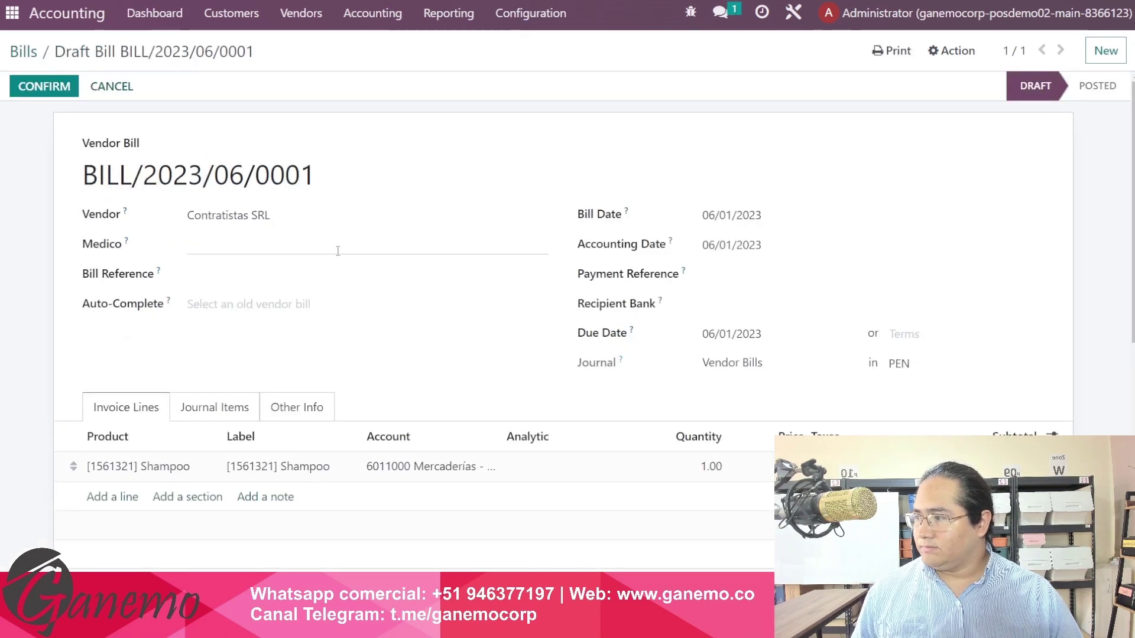
- Allocate 100% of the Shampoo line to the Gerencia account under Por Departamento and confirm the vendor bill
left_click(552, 473)
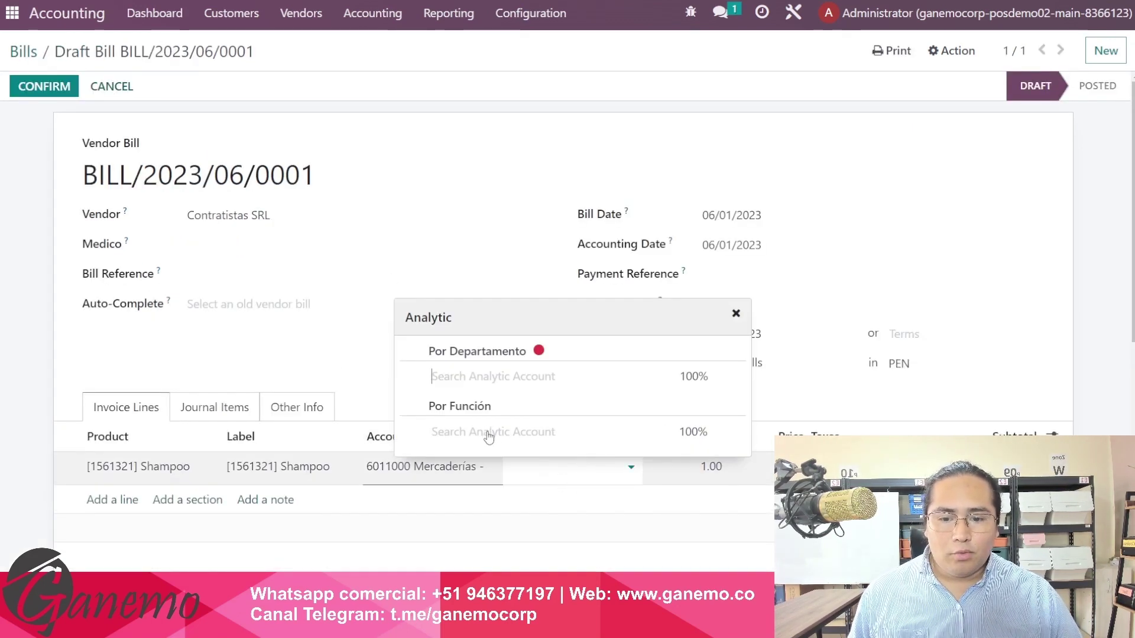
left_click(499, 383)
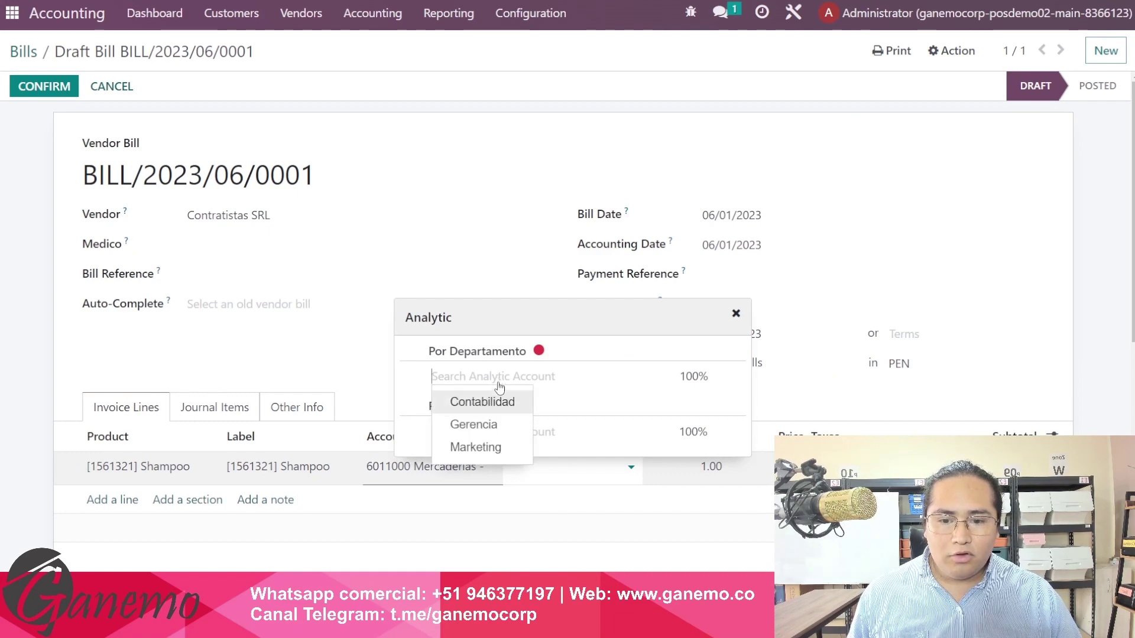
left_click(466, 423)
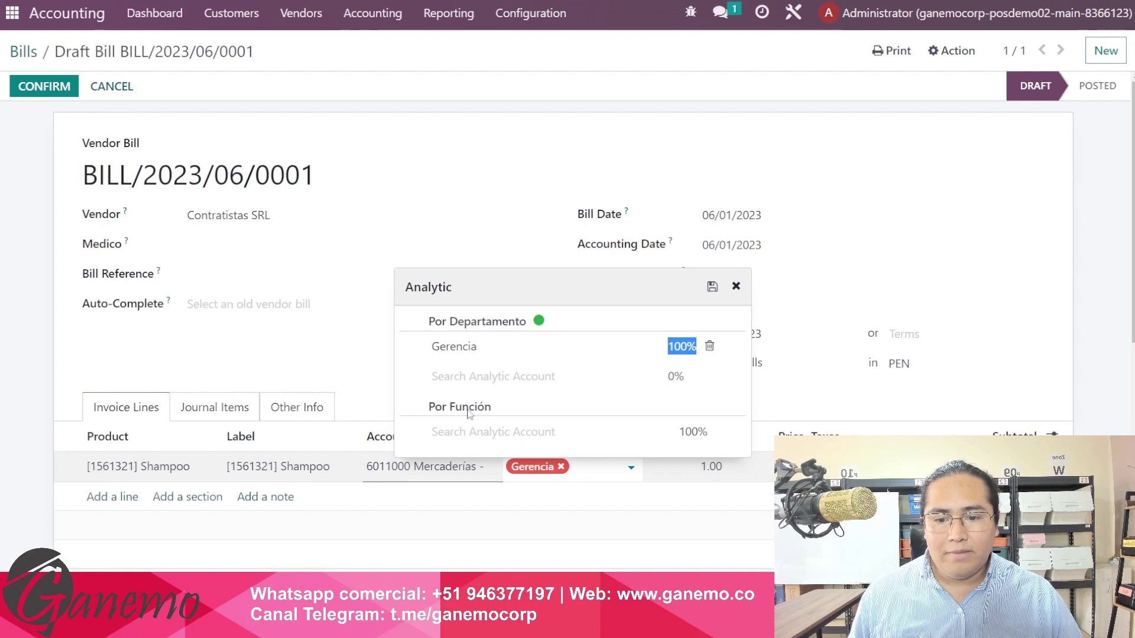
left_click(489, 436)
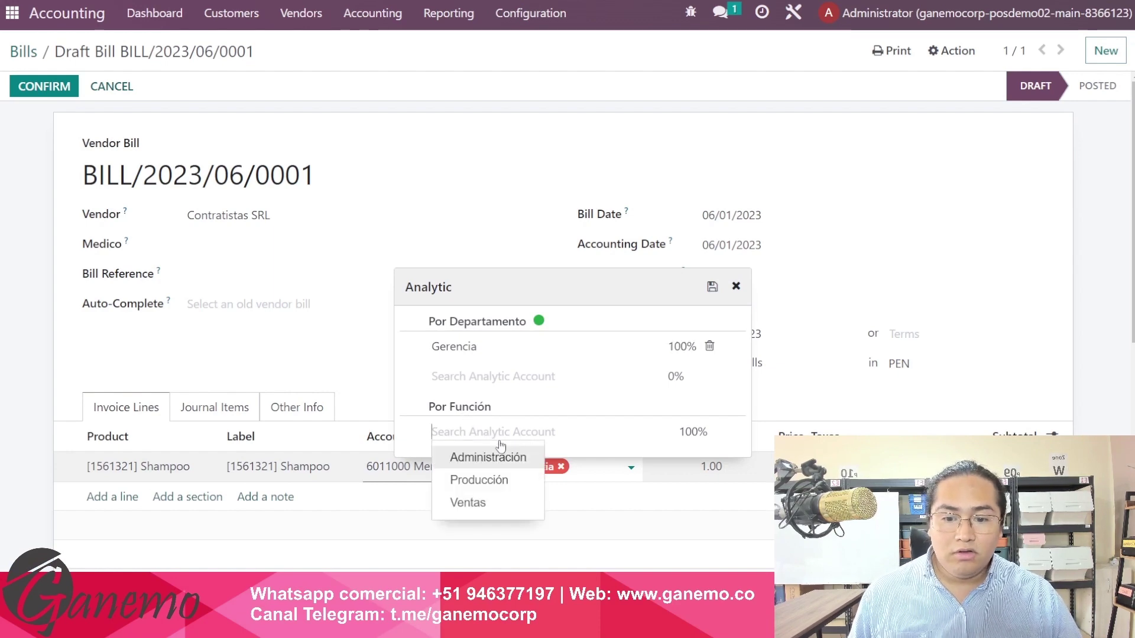
left_click(504, 409)
left_click(387, 373)
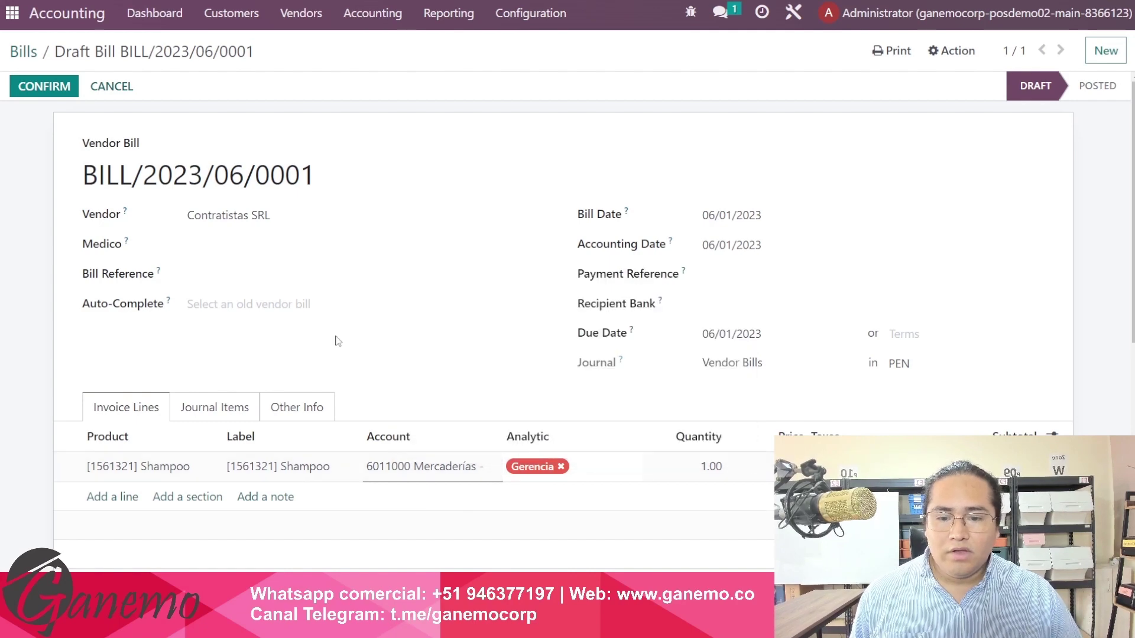
left_click(52, 84)
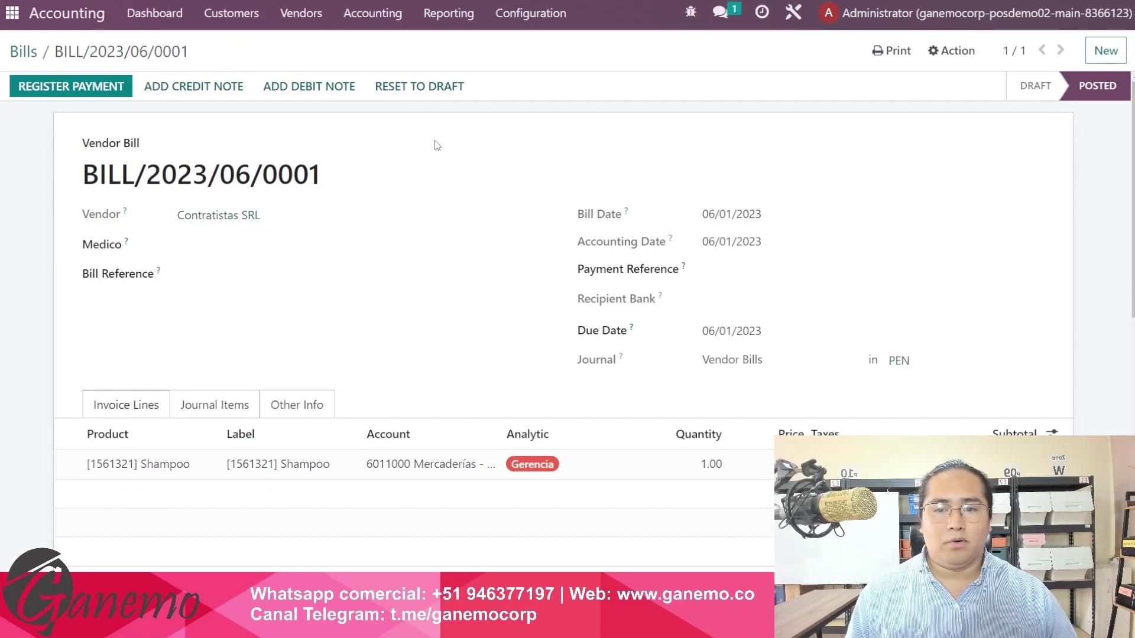
- Reset the vendor bill to draft and allocate 50% of the Shampoo line to the Ventas account under Por Función
left_click(430, 86)
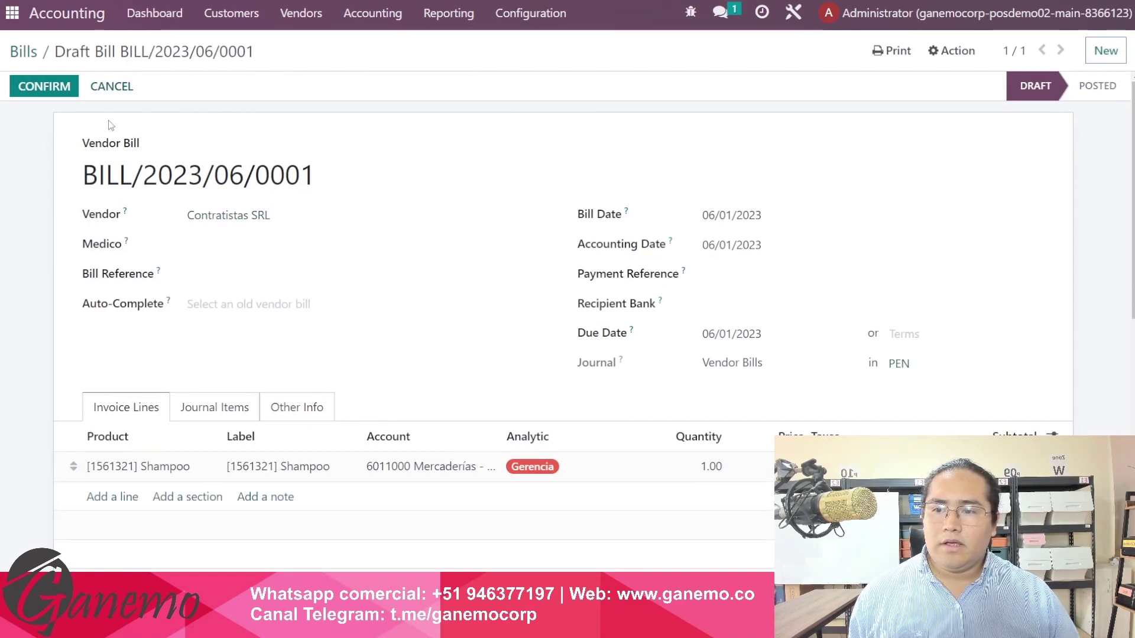
left_click(605, 470)
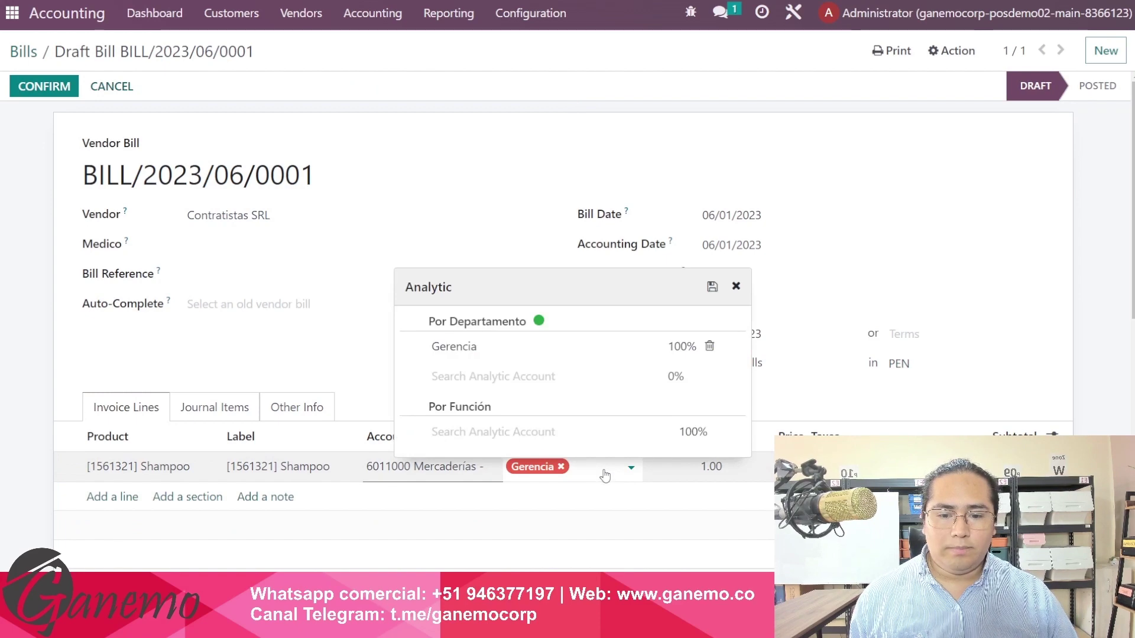
left_click(520, 437)
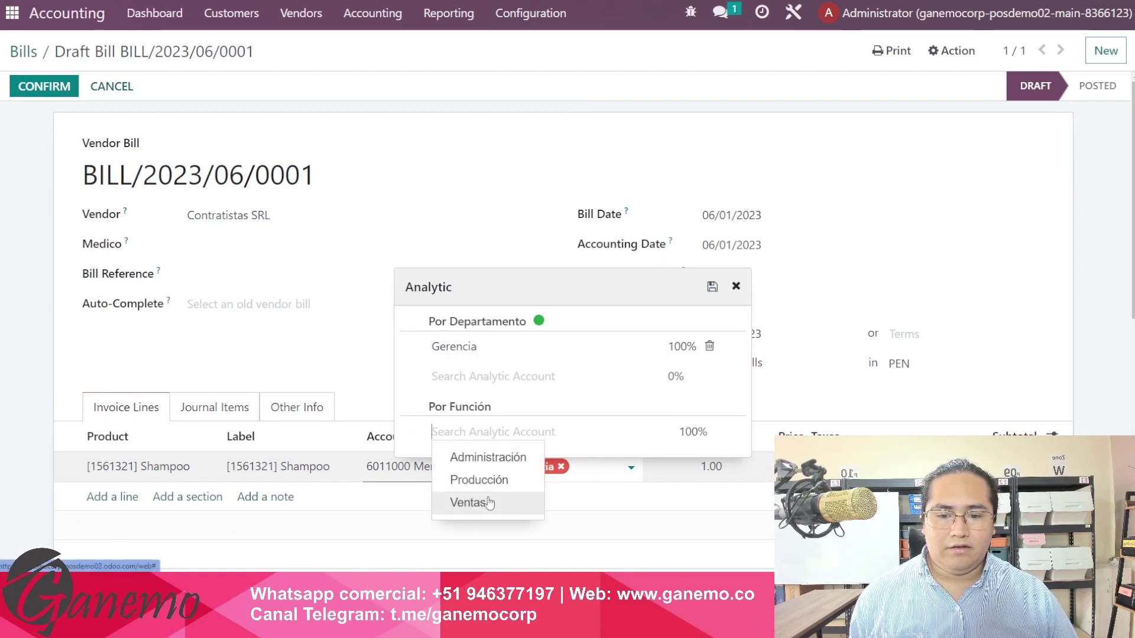
left_click(482, 512)
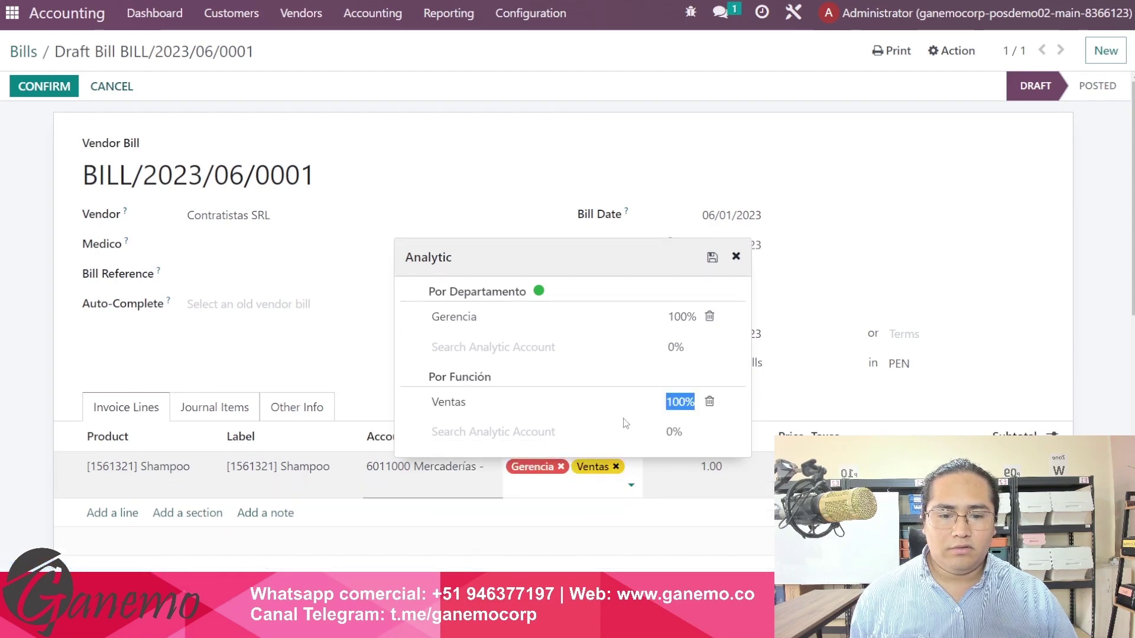
type("50")
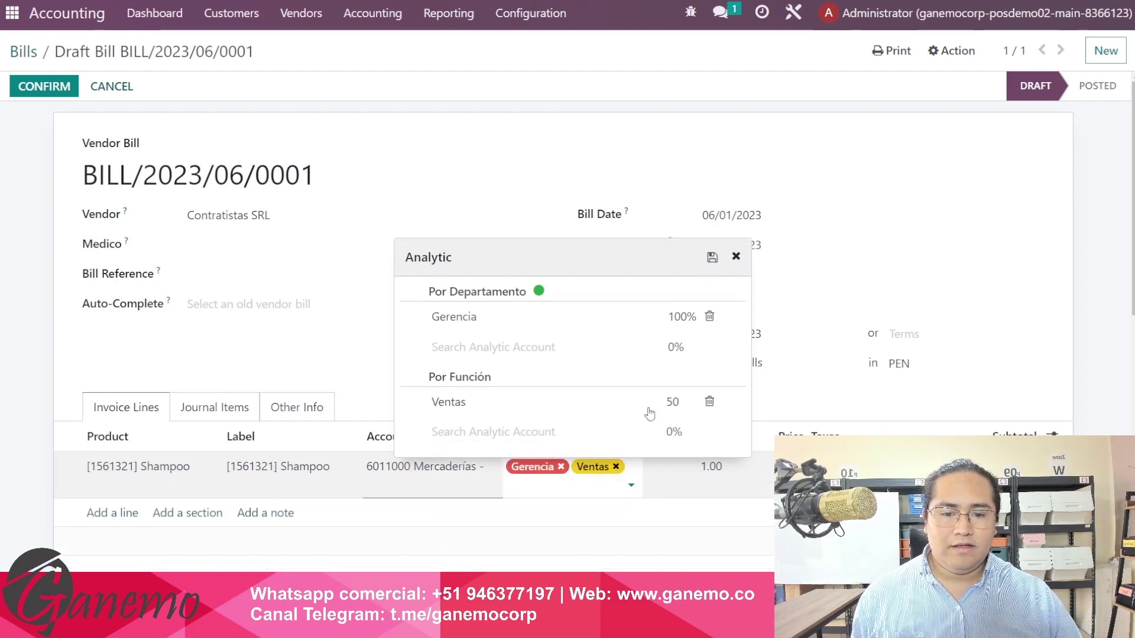
key("Tab")
left_click(696, 438)
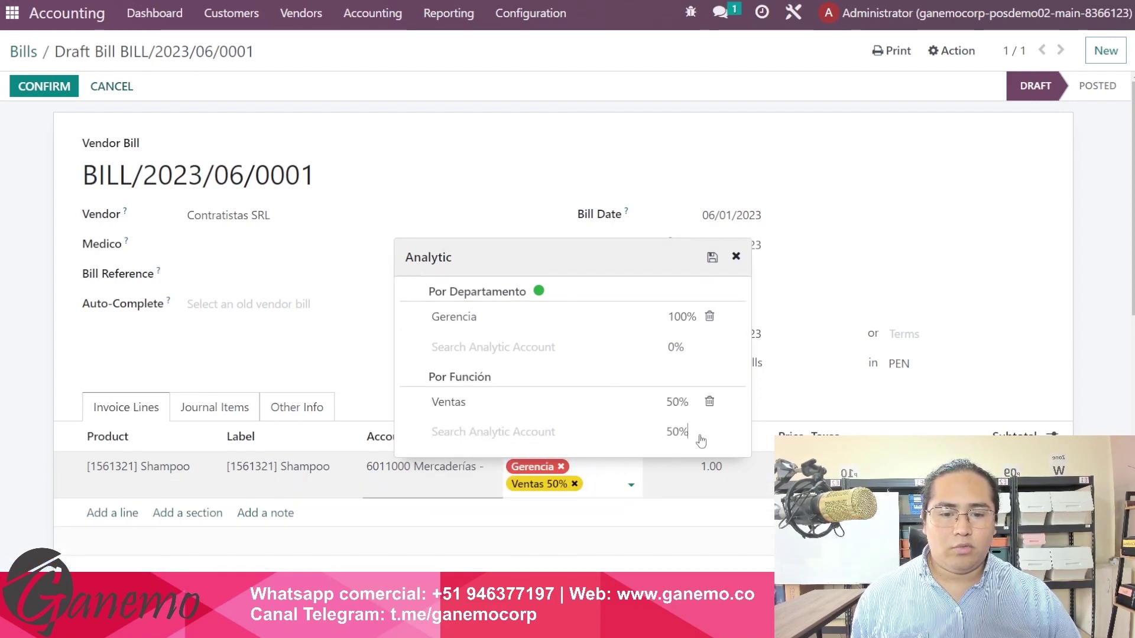
left_click(630, 414)
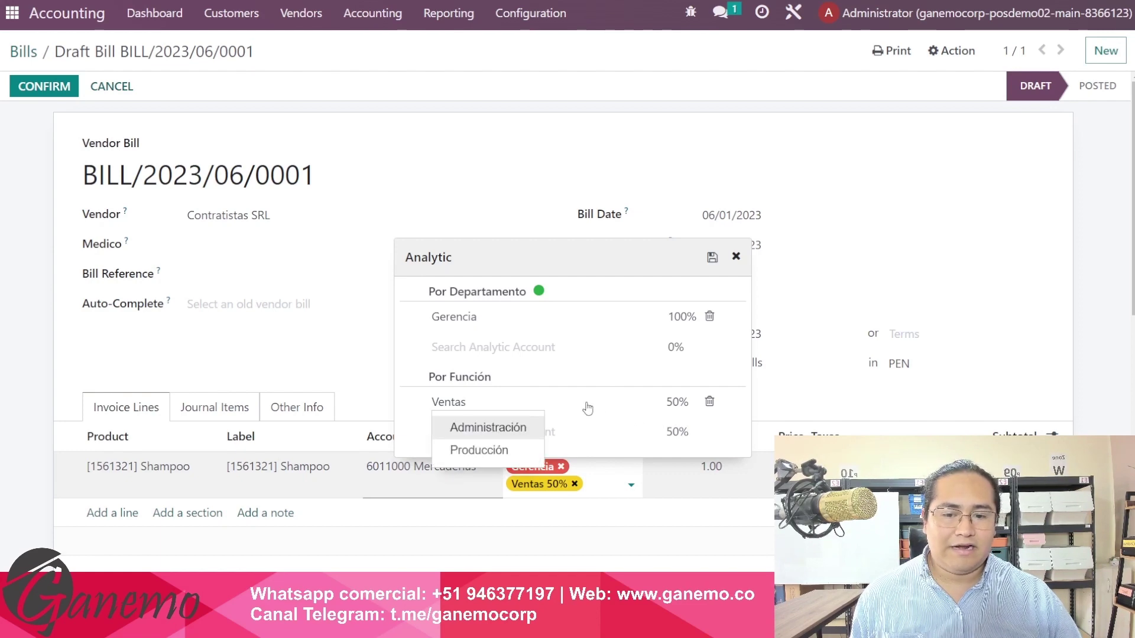
- Open a distribution template form from the Shampoo line's analytic distribution, close it and confirm the vendor bill
left_click(710, 258)
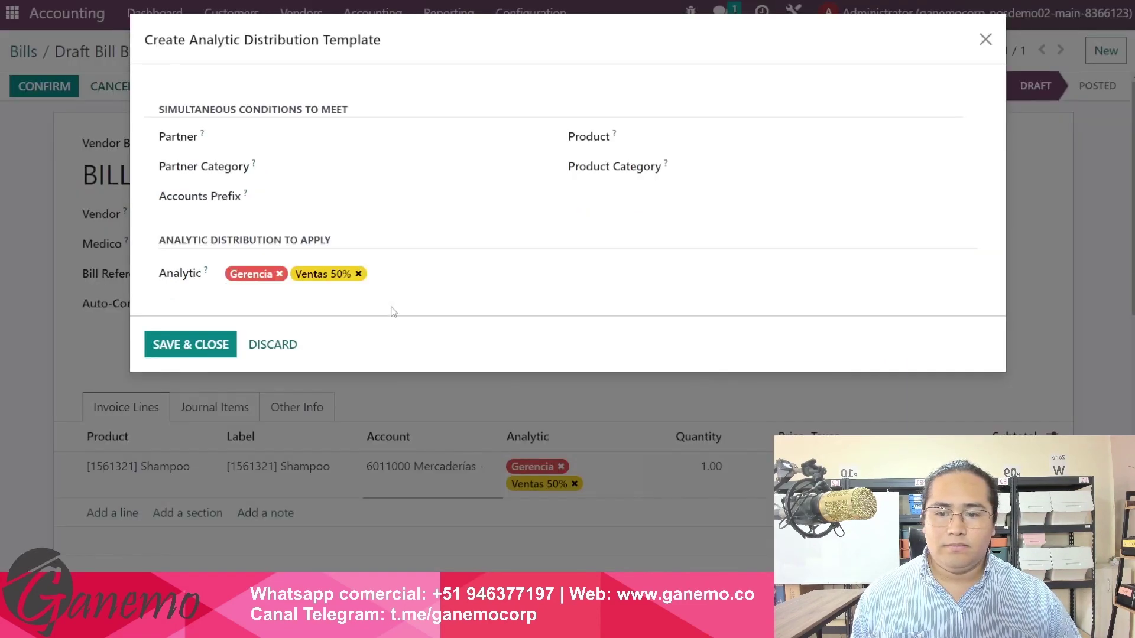
left_click(228, 346)
left_click(133, 220)
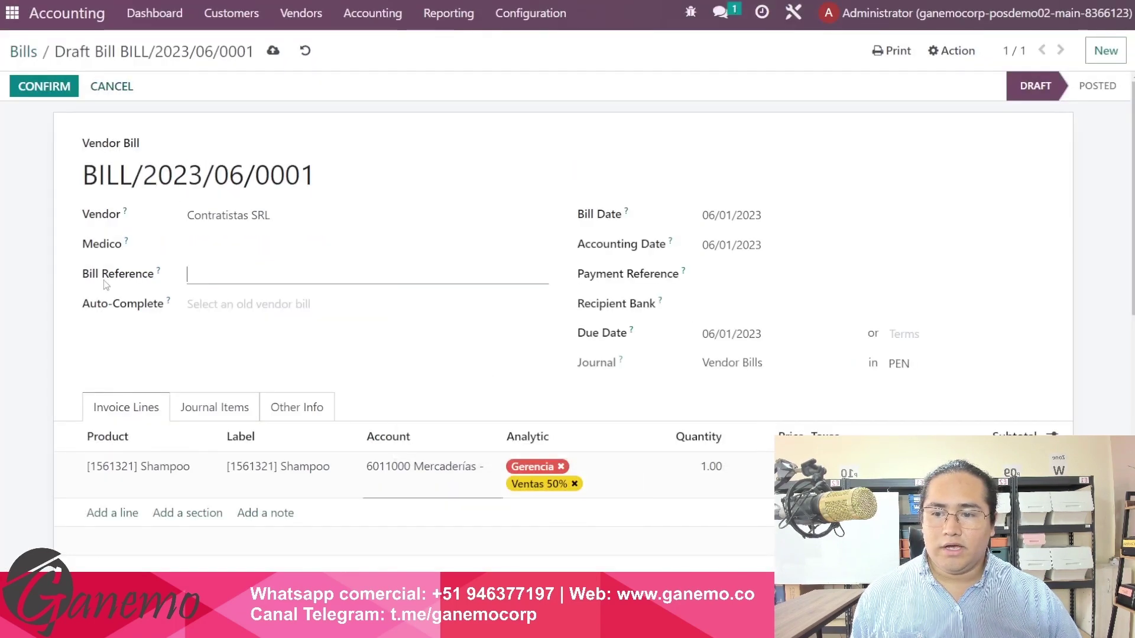
left_click(46, 88)
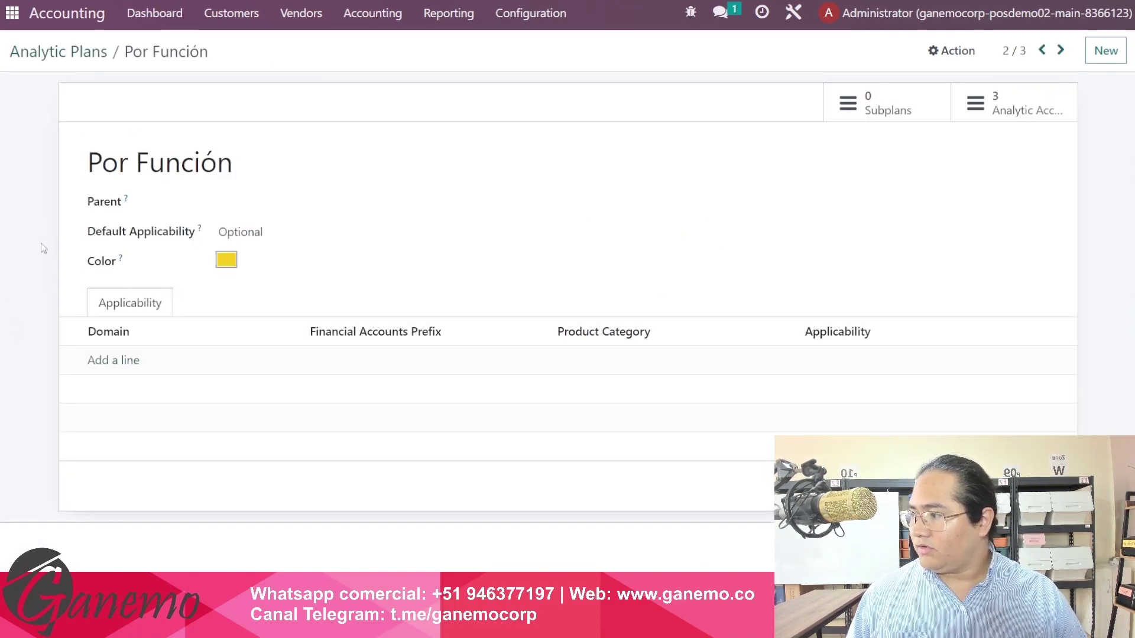
- Reset the vendor bill to draft, remove Gerencia and Ventas from the Shampoo line's analytic distribution and save the bill
left_click_drag(40, 152, 398, 388)
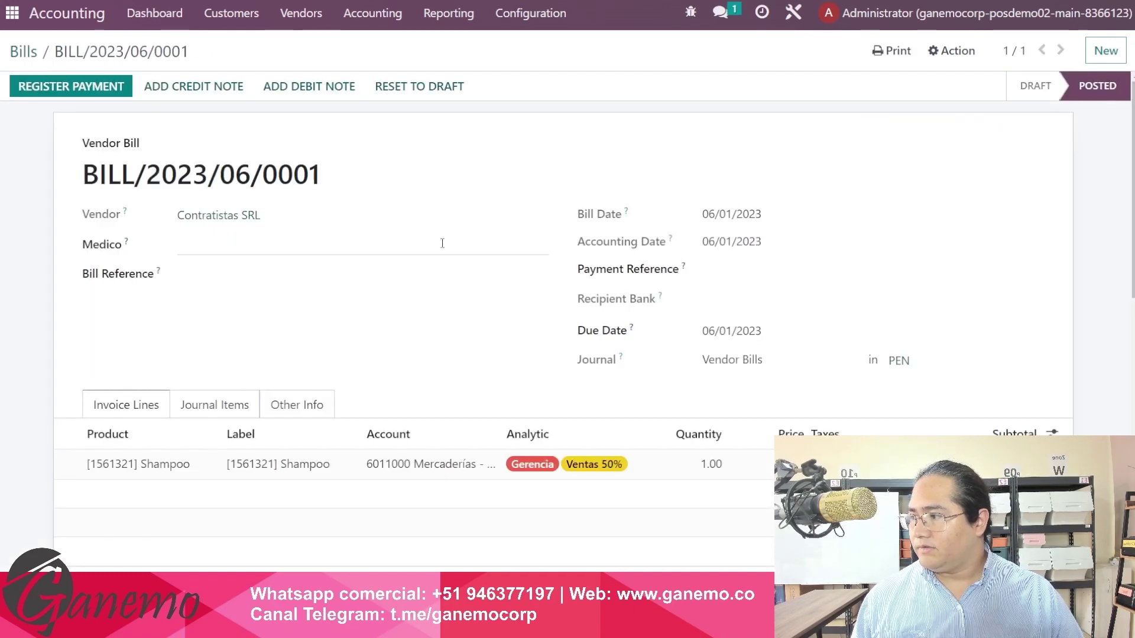
left_click(422, 89)
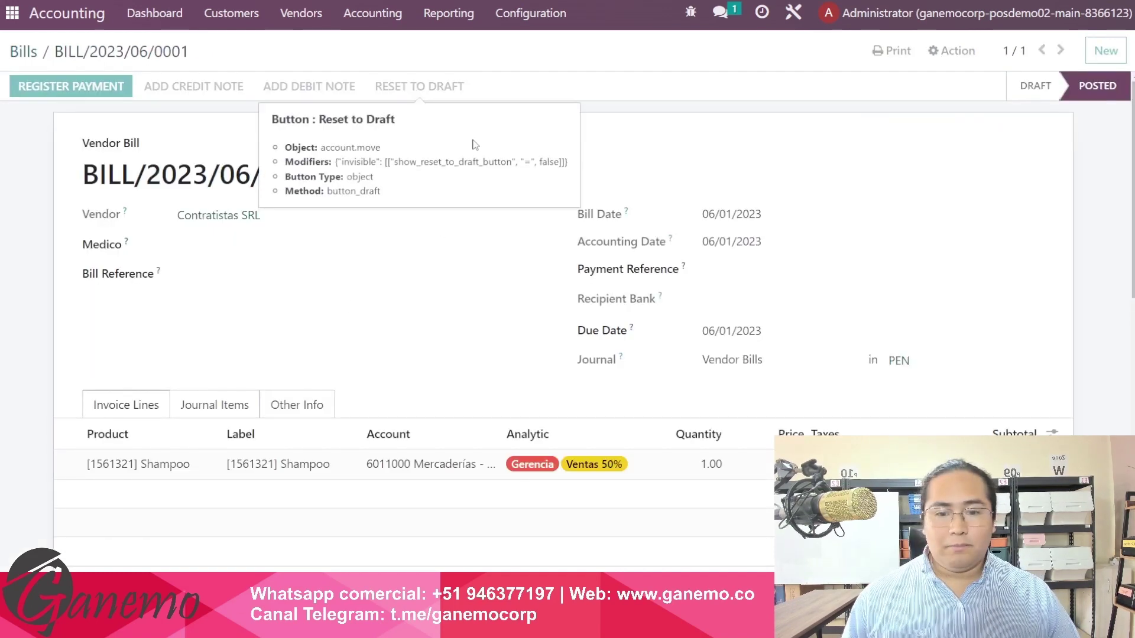
left_click(564, 467)
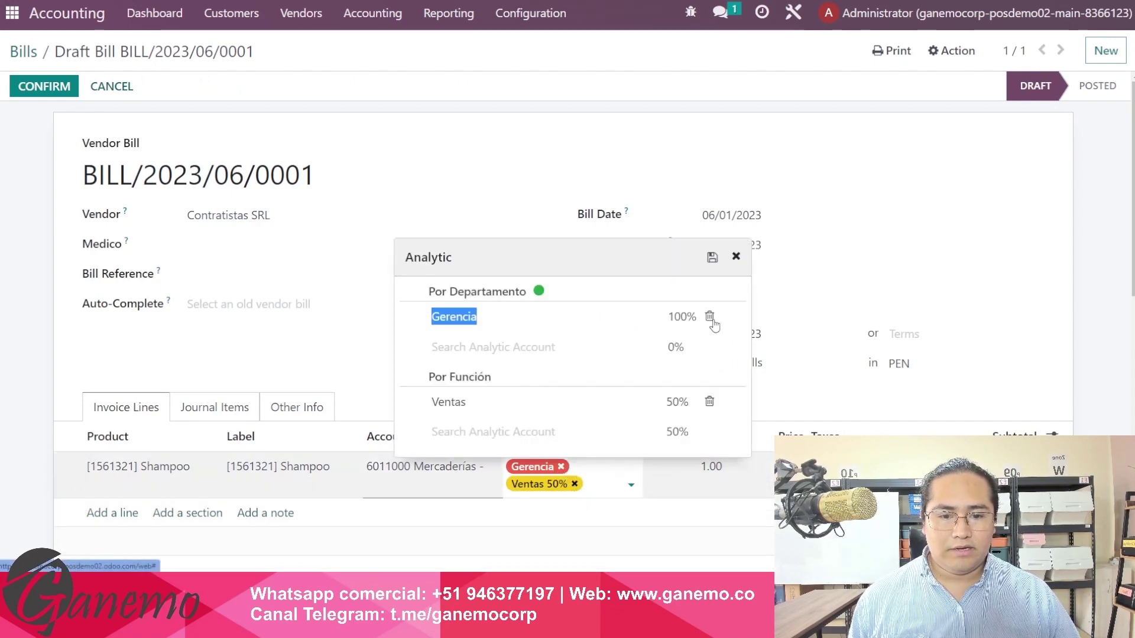
left_click(710, 318)
left_click(709, 402)
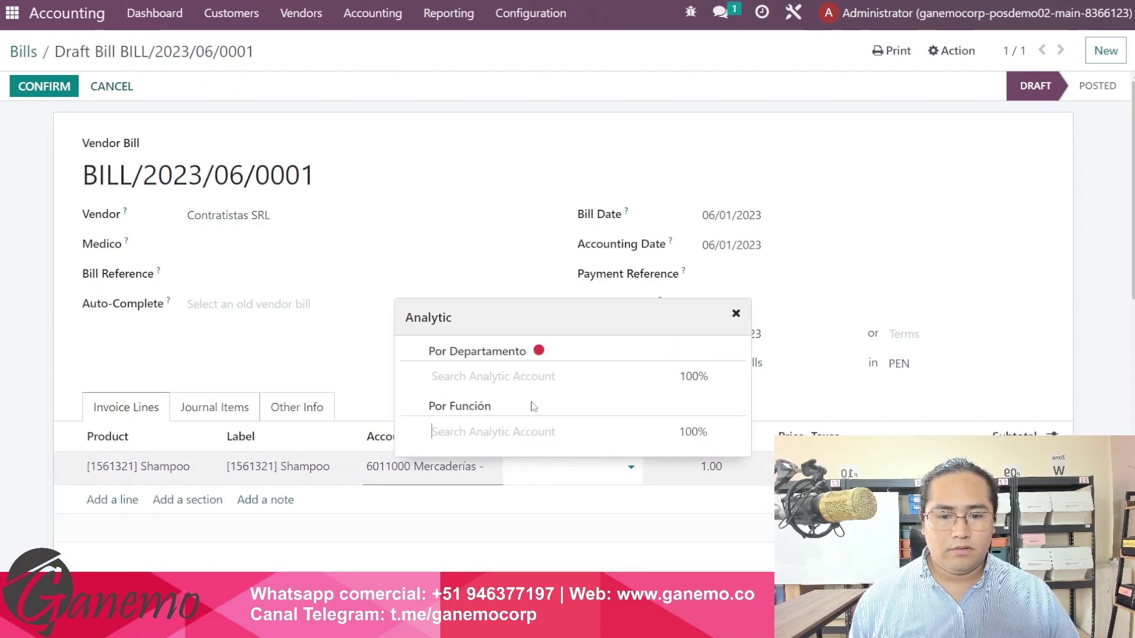
left_click(373, 380)
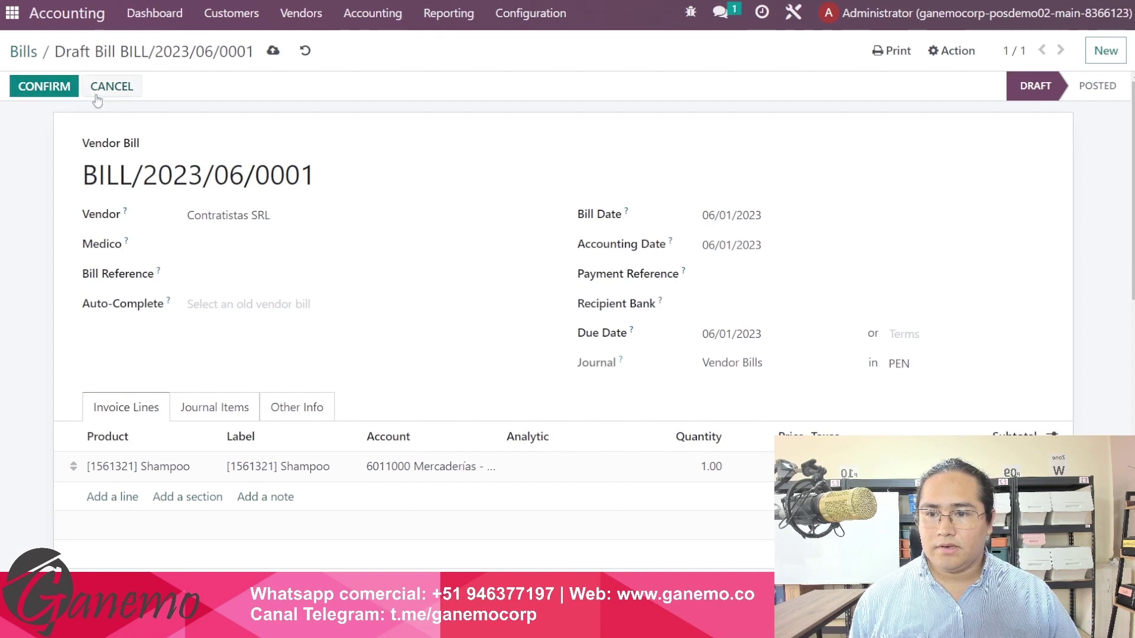
left_click(273, 50)
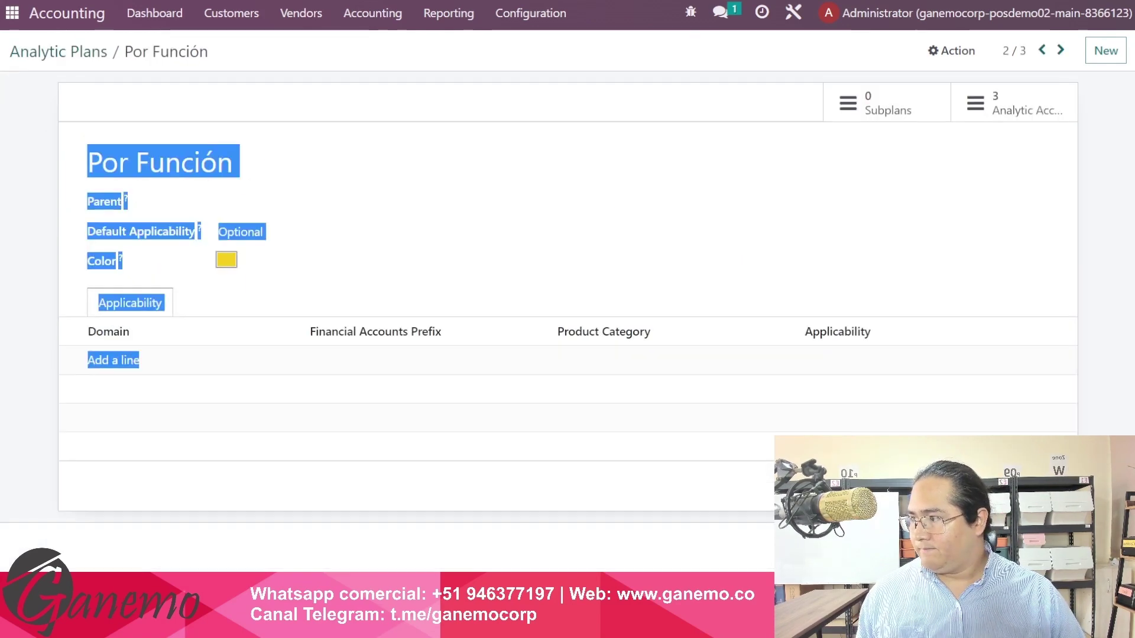
- Open the Por Departamento plan from the analytic plans list and examine its default applicability
left_click(147, 106)
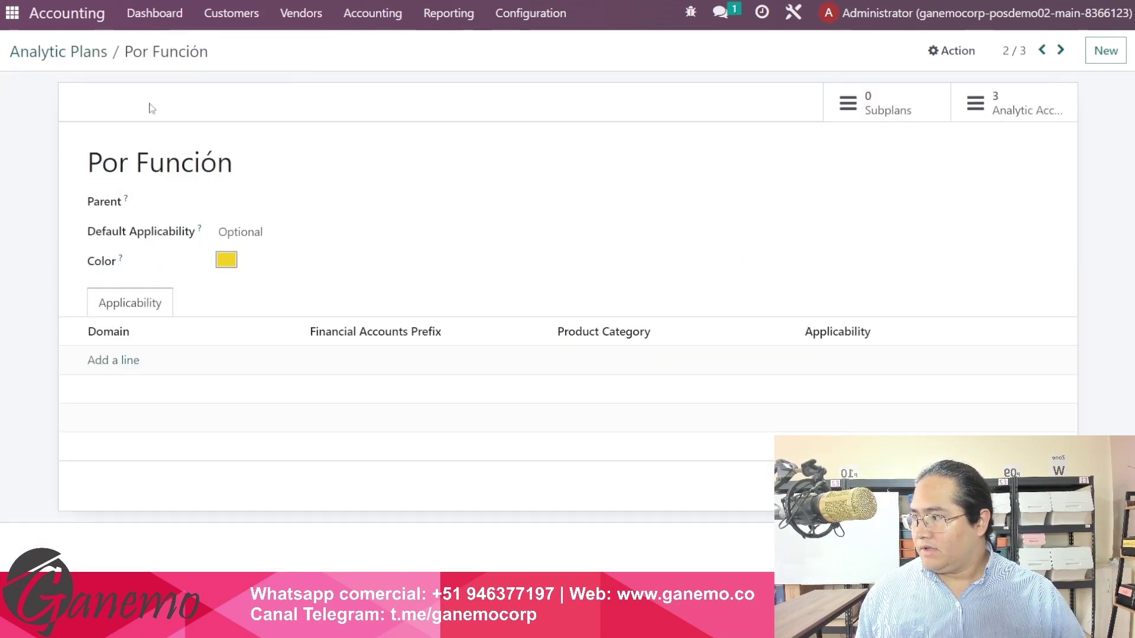
left_click(90, 52)
left_click(129, 160)
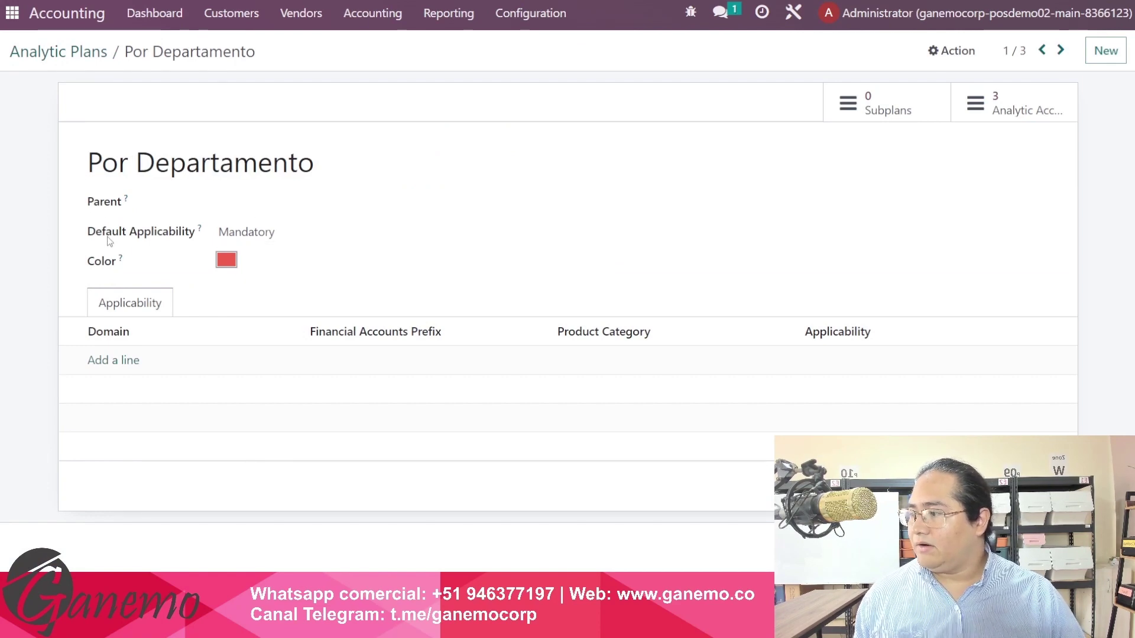
left_click_drag(102, 231, 223, 235)
left_click(30, 287)
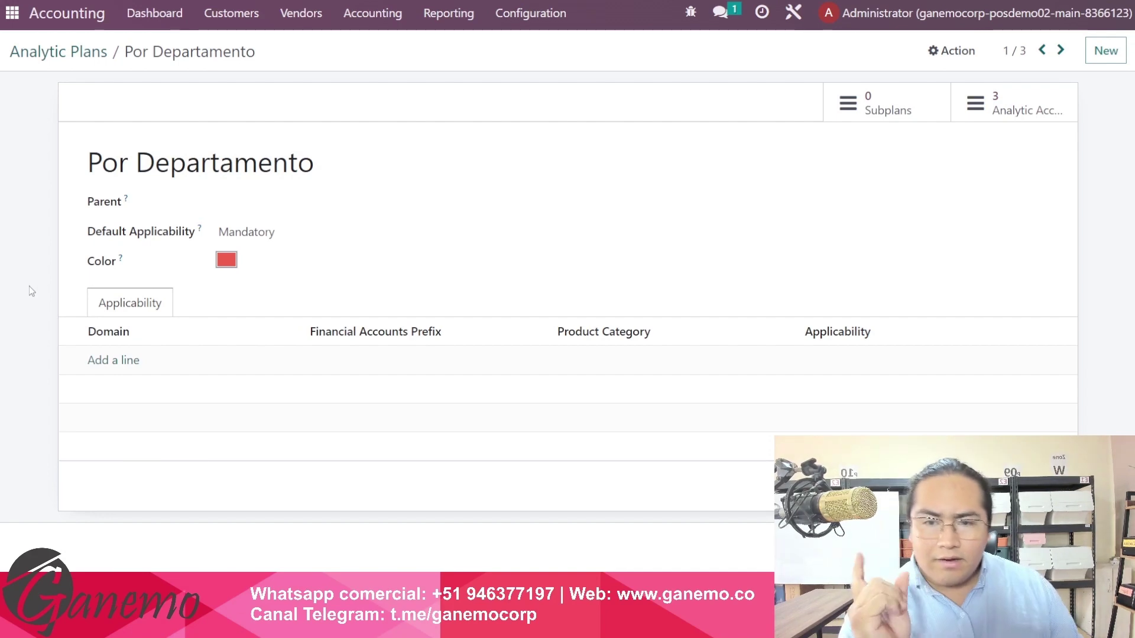
left_click_drag(98, 236, 266, 259)
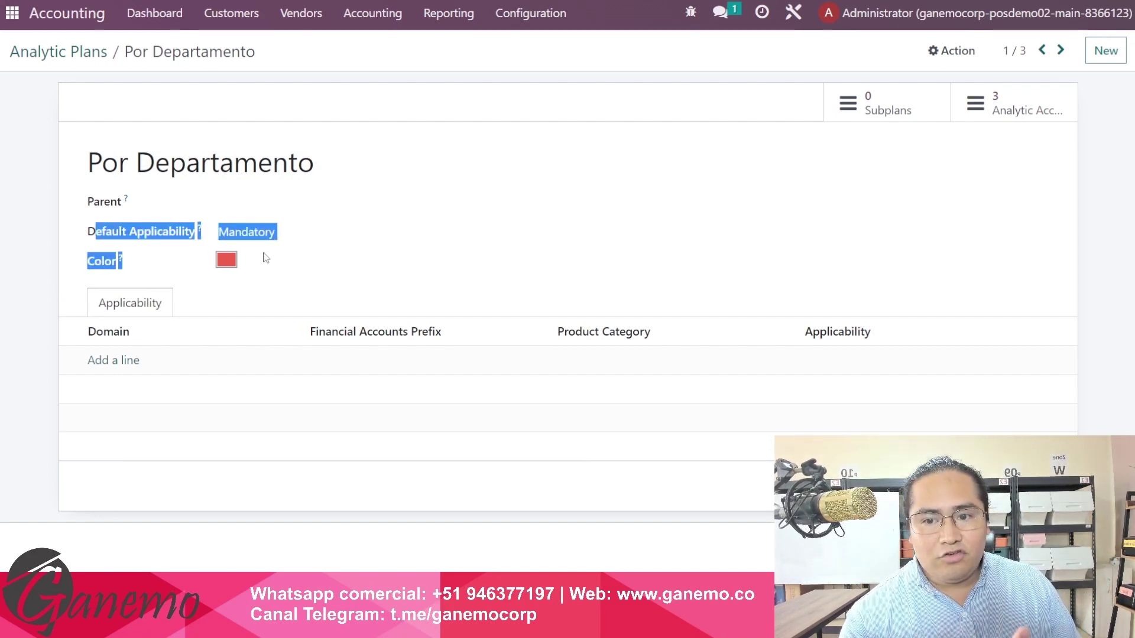
left_click(36, 364)
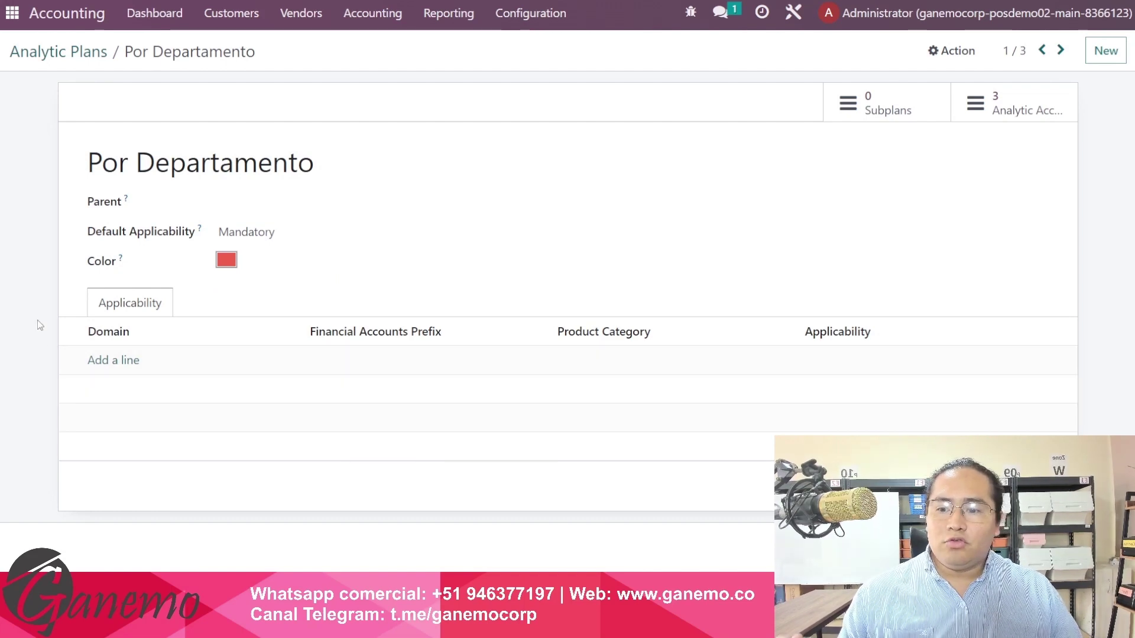
- Compare the Por Departamento plan's default applicability with its list of specific applicability rules
left_click_drag(37, 320, 188, 371)
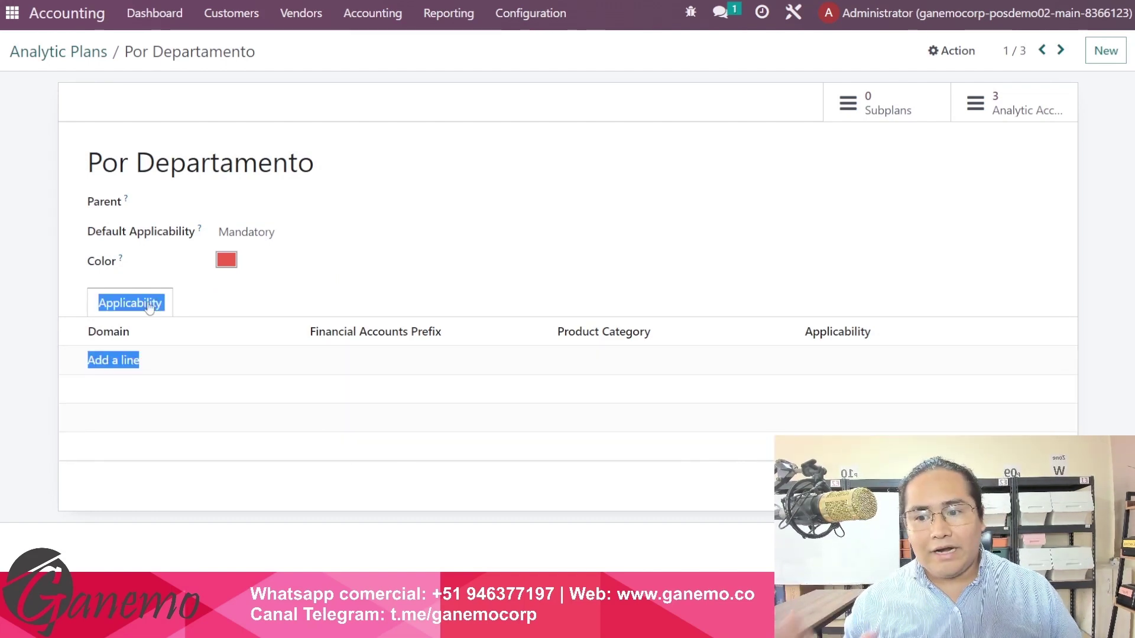
left_click(88, 305)
left_click_drag(92, 302, 337, 417)
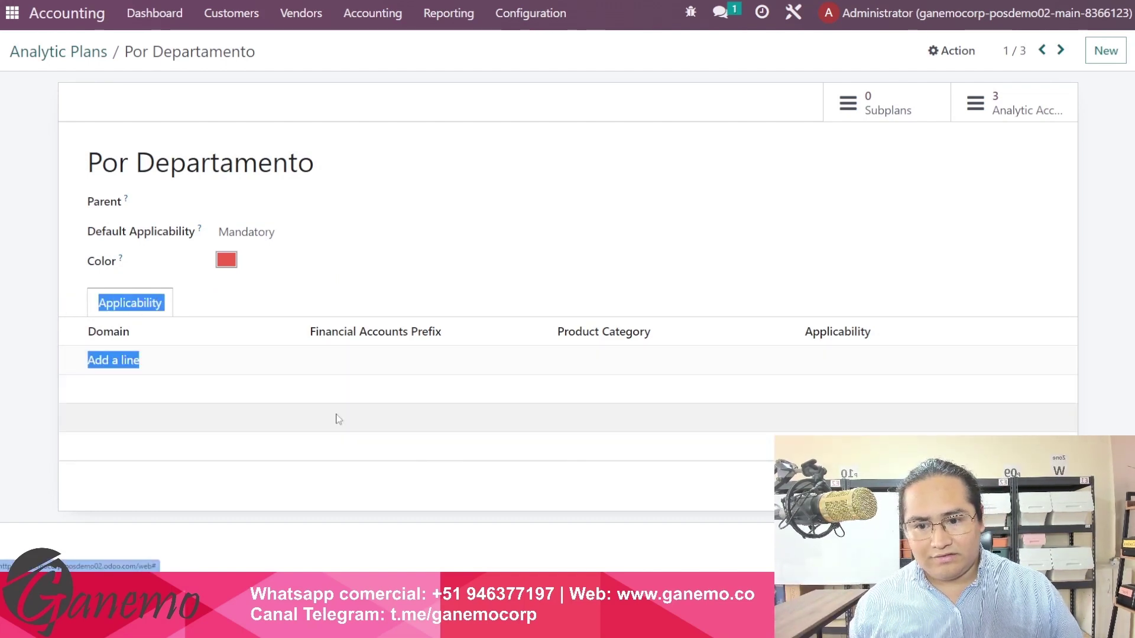
left_click(387, 502)
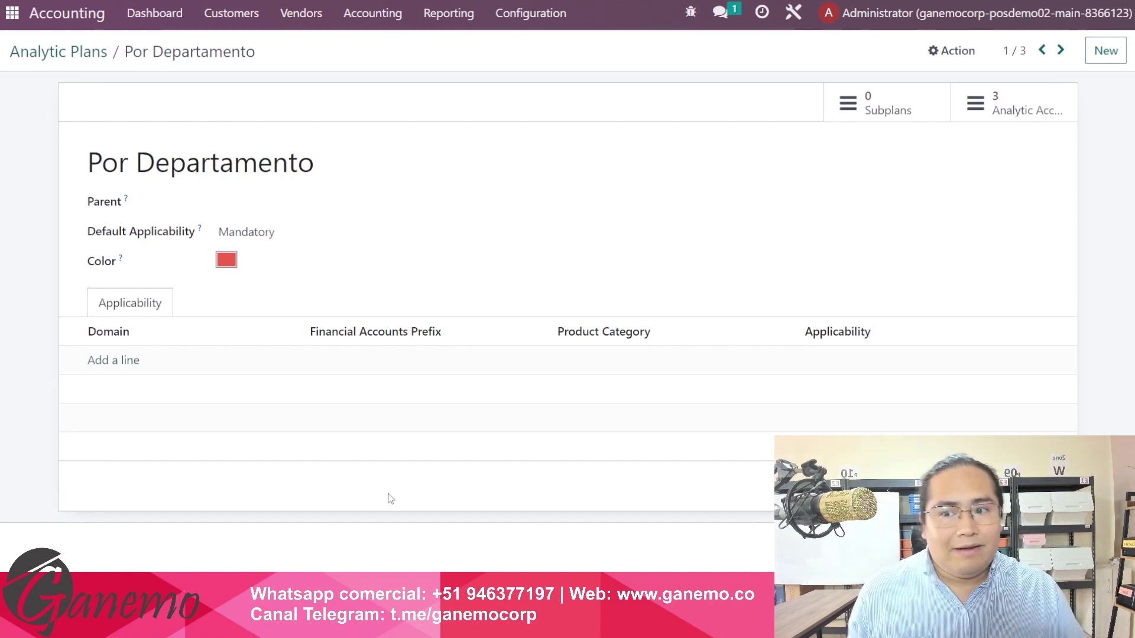
left_click_drag(103, 235, 272, 235)
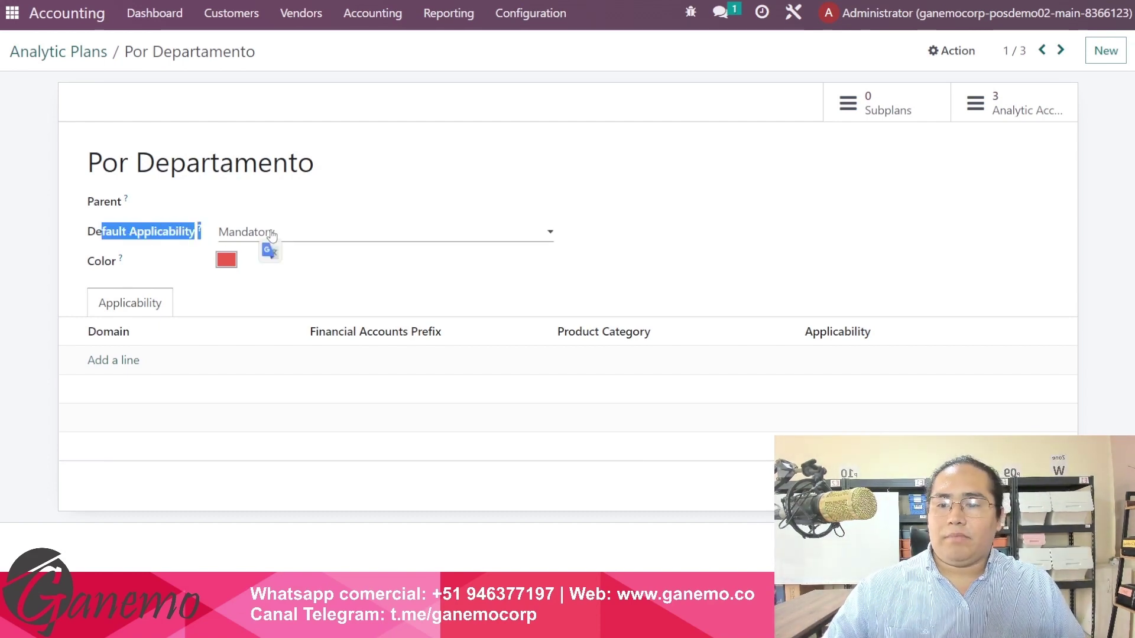
left_click(97, 228)
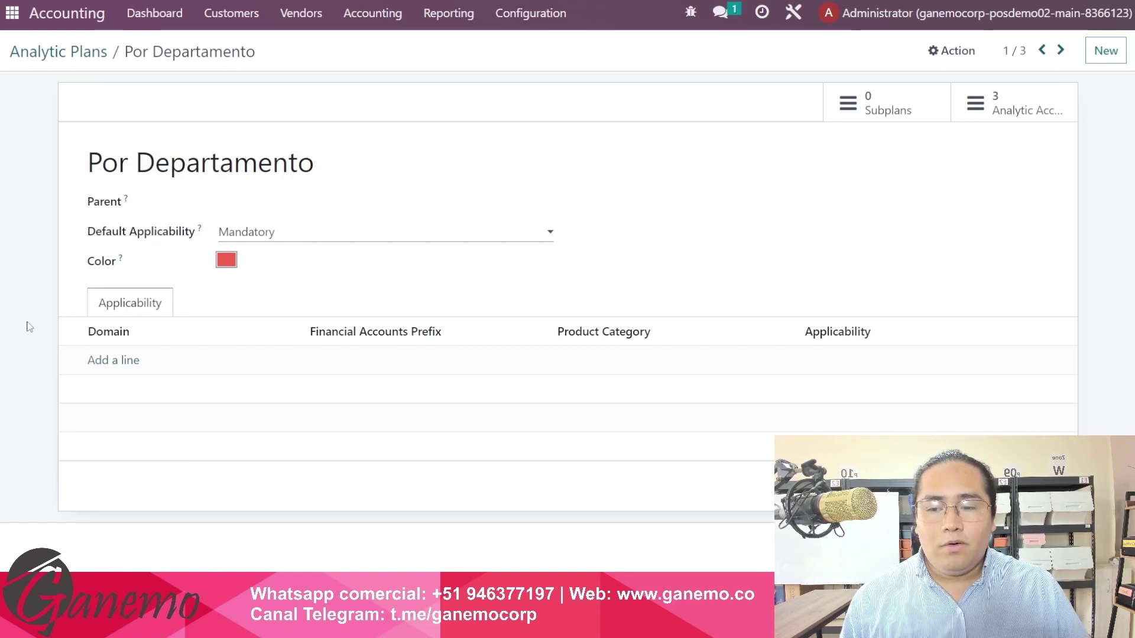
left_click_drag(34, 314, 384, 474)
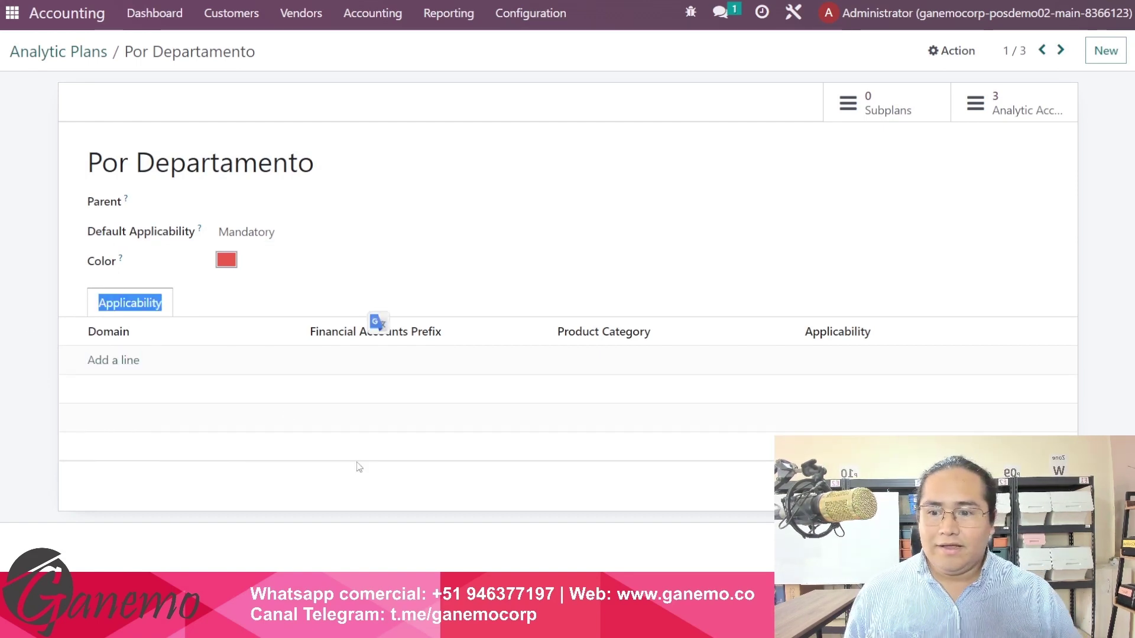
left_click(39, 292)
left_click_drag(33, 289, 305, 468)
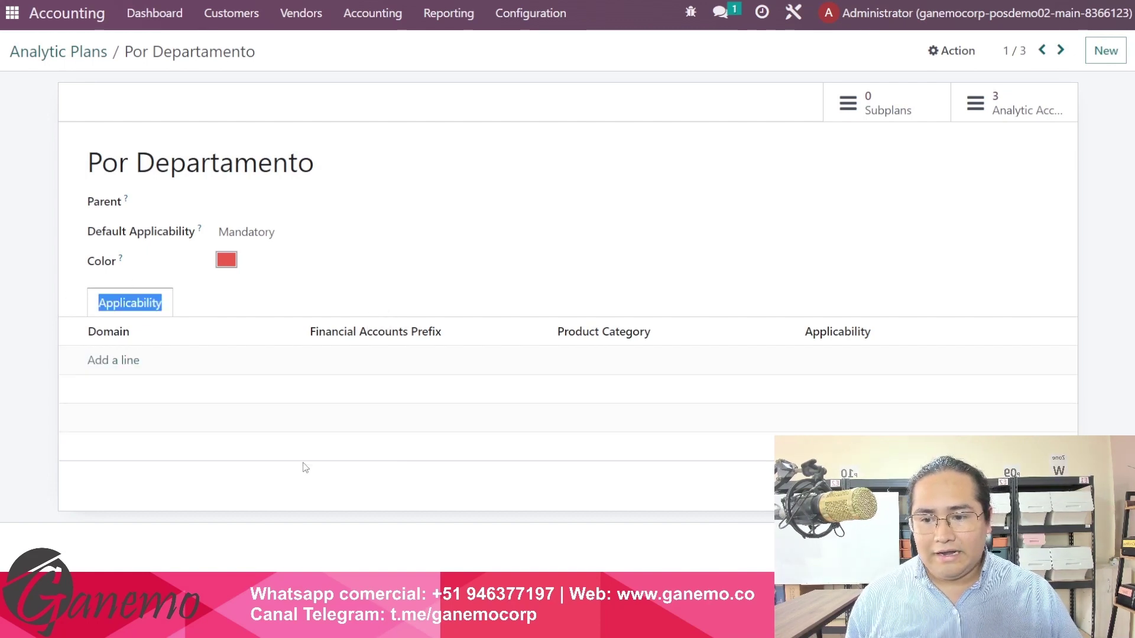
left_click(266, 473)
- Add an applicability rule to the Por Departamento plan with domain Vendor Bill, financial accounts prefix 60 and applicability Optional
left_click(130, 366)
left_click(139, 369)
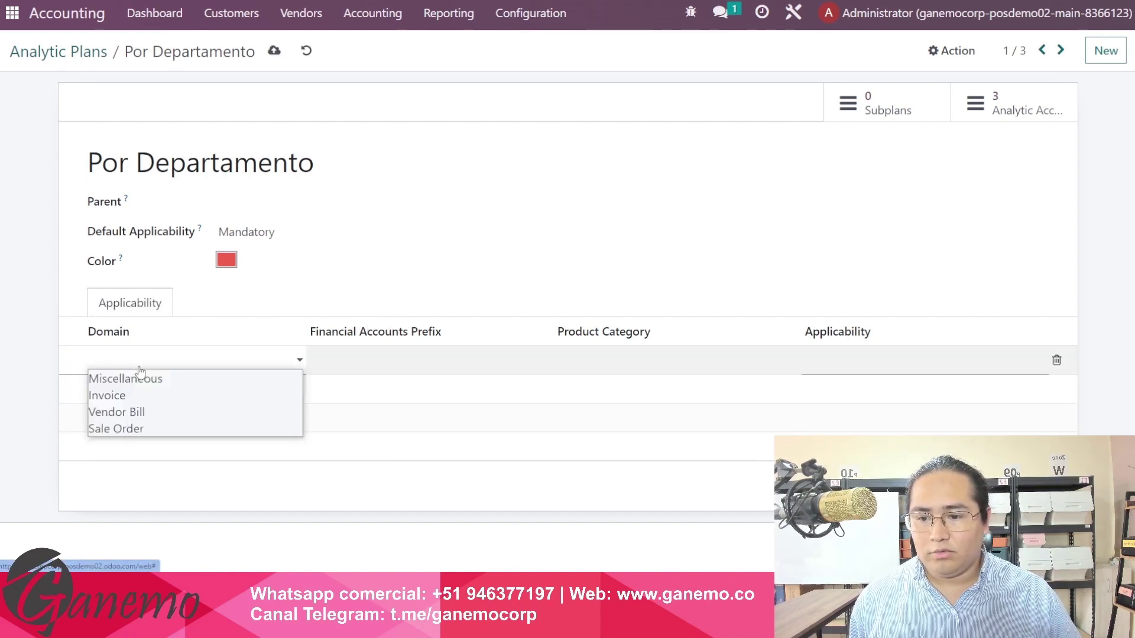
left_click(127, 412)
left_click(336, 359)
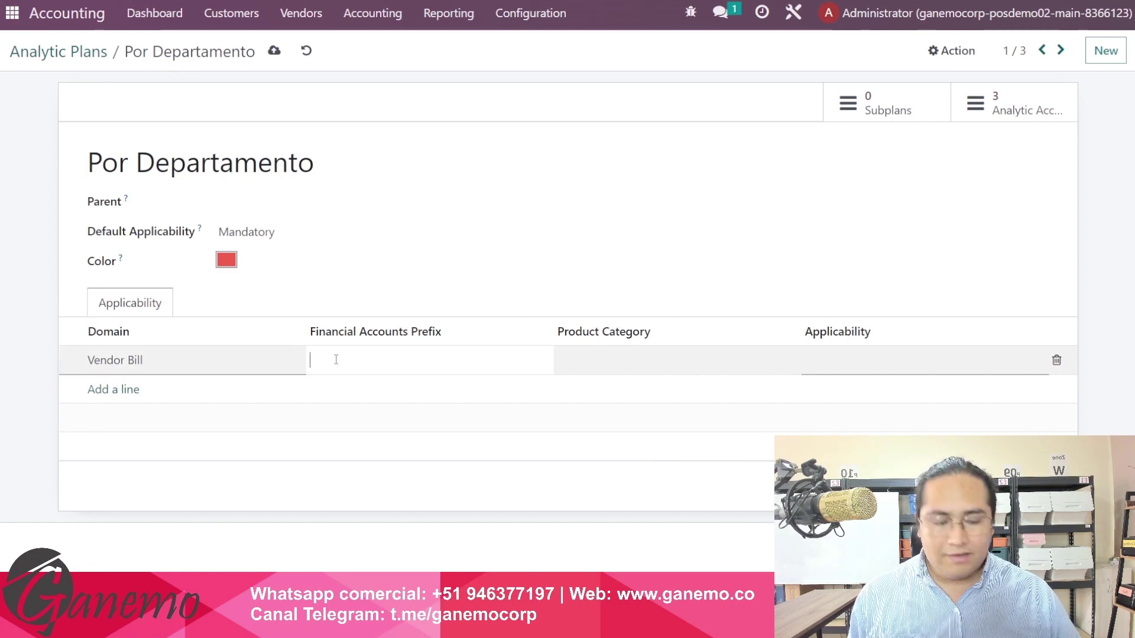
type("60")
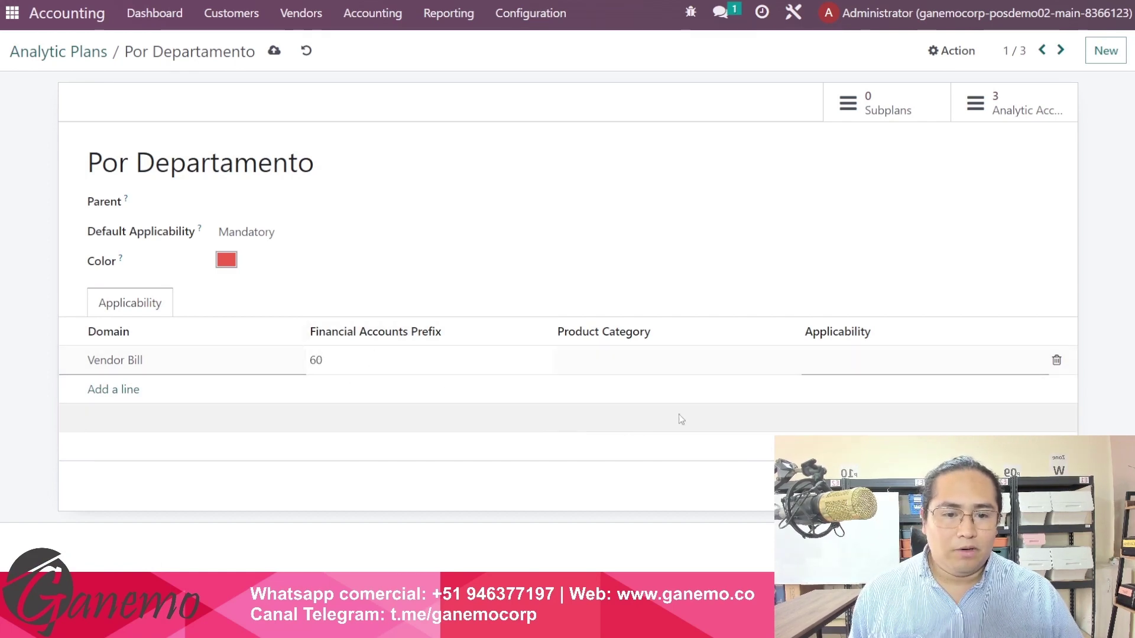
left_click(862, 363)
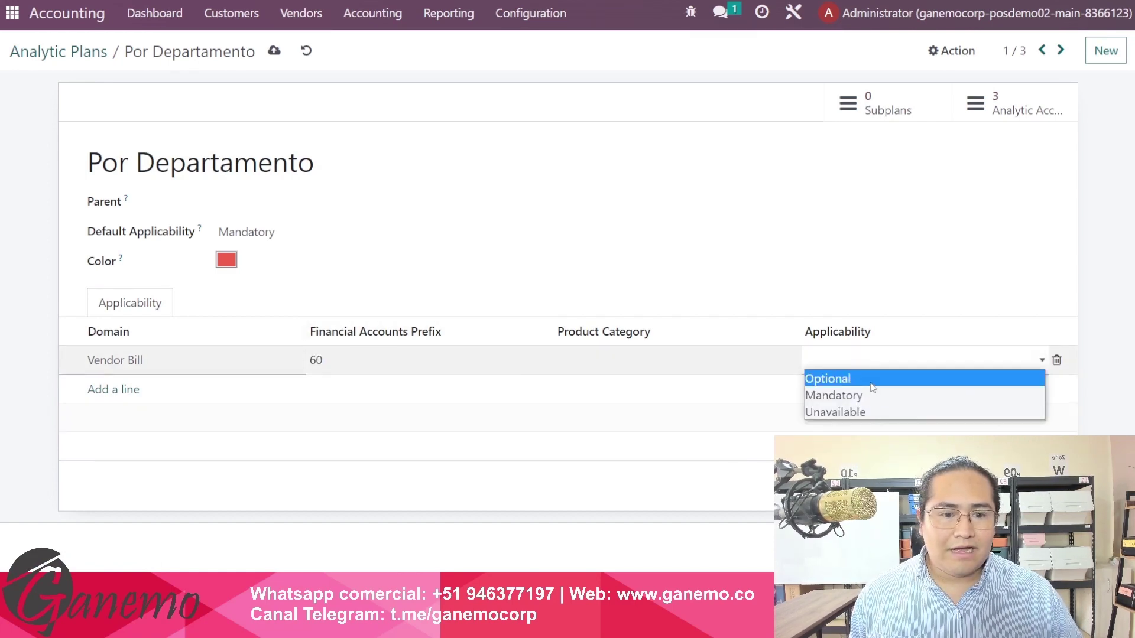
left_click(830, 375)
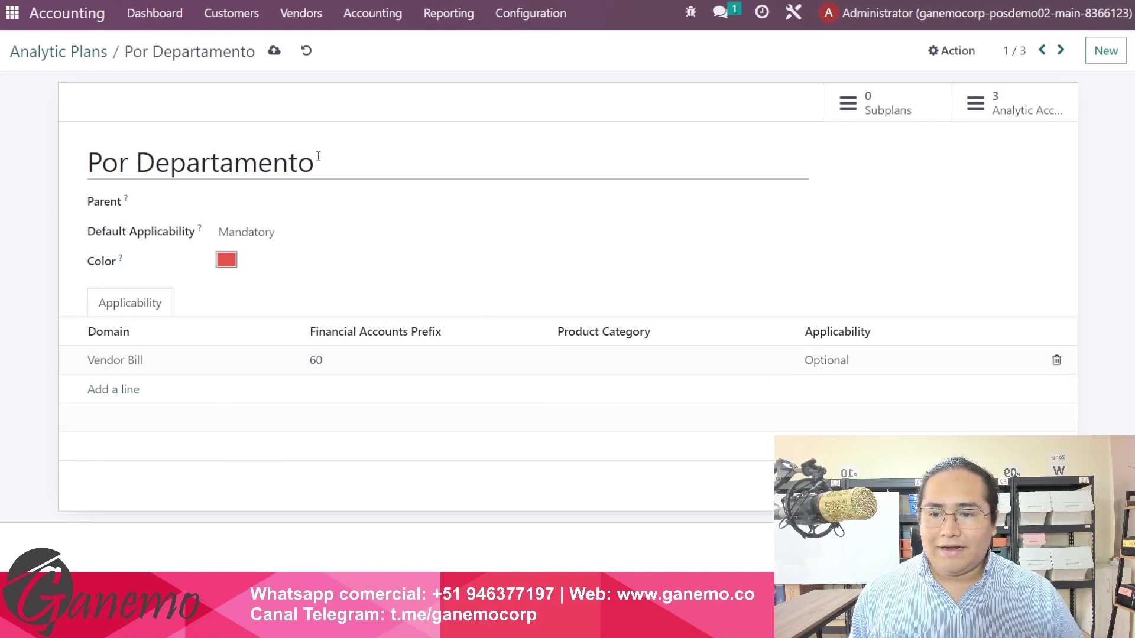
- Keep the Vendor Bill rule's applicability as Optional and save the Por Departamento plan
left_click_drag(316, 163, 92, 155)
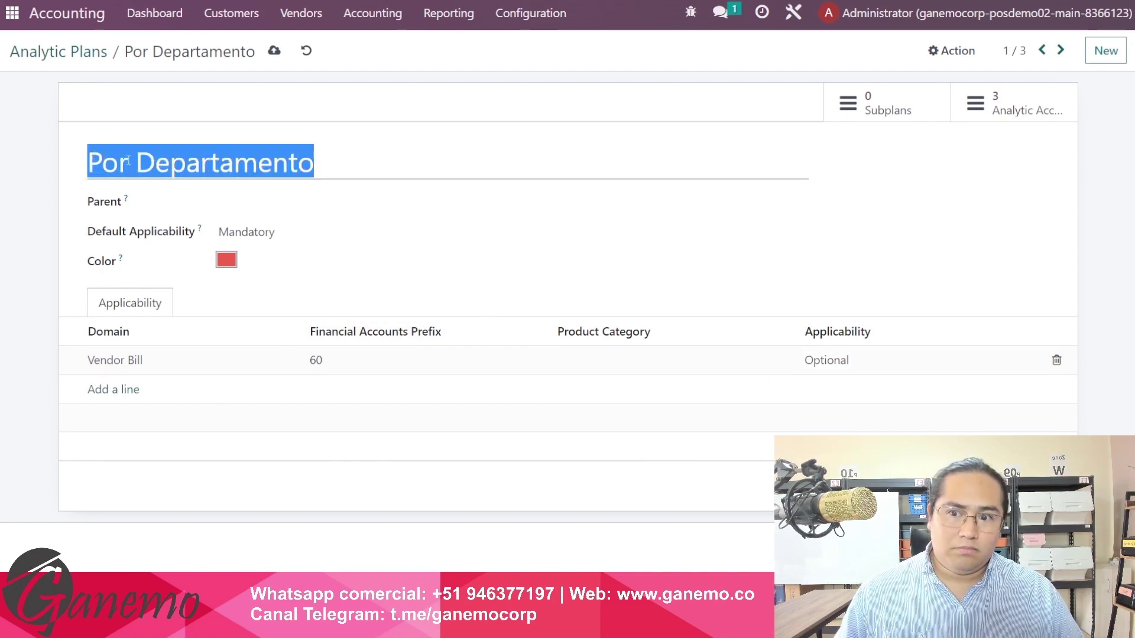
left_click(44, 268)
left_click_drag(315, 163, 119, 161)
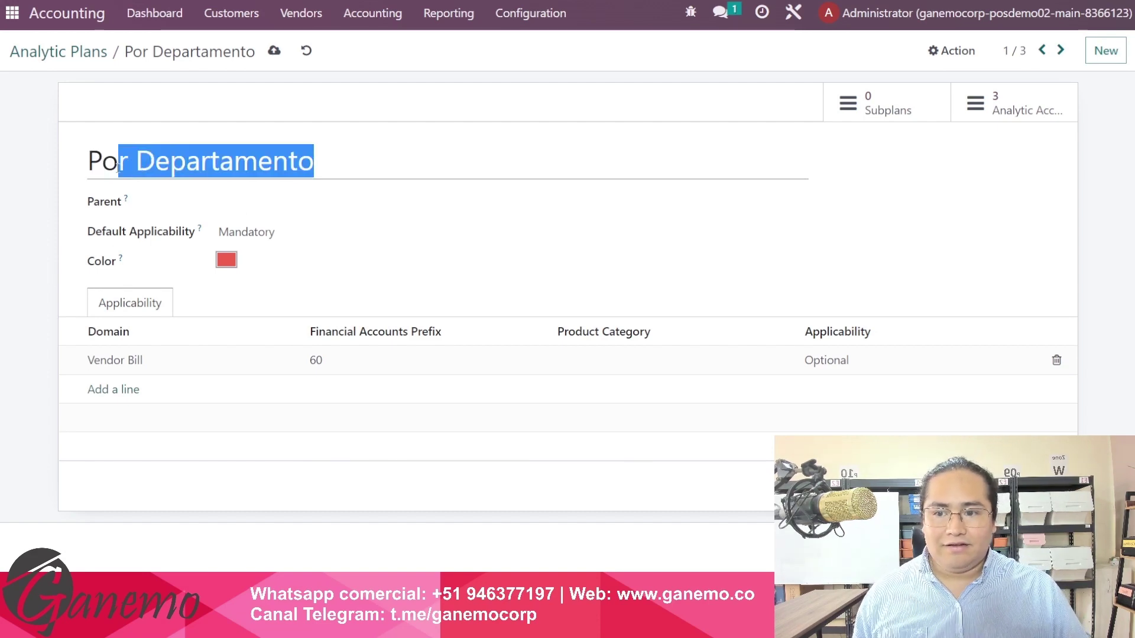
left_click(36, 257)
left_click(841, 362)
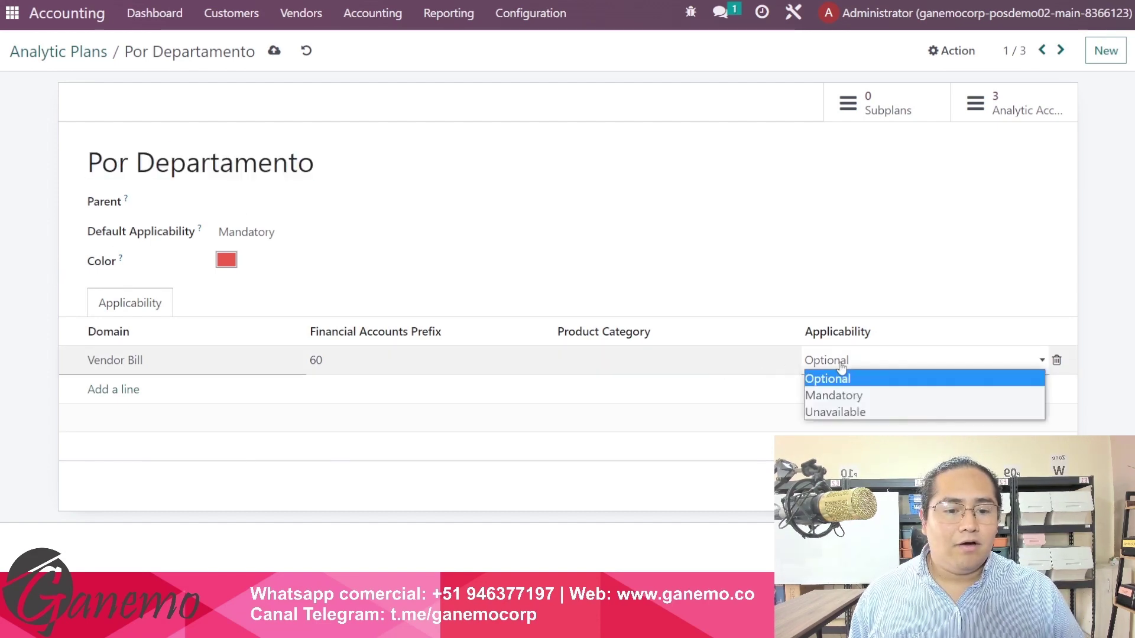
left_click(842, 368)
left_click(729, 289)
left_click(274, 51)
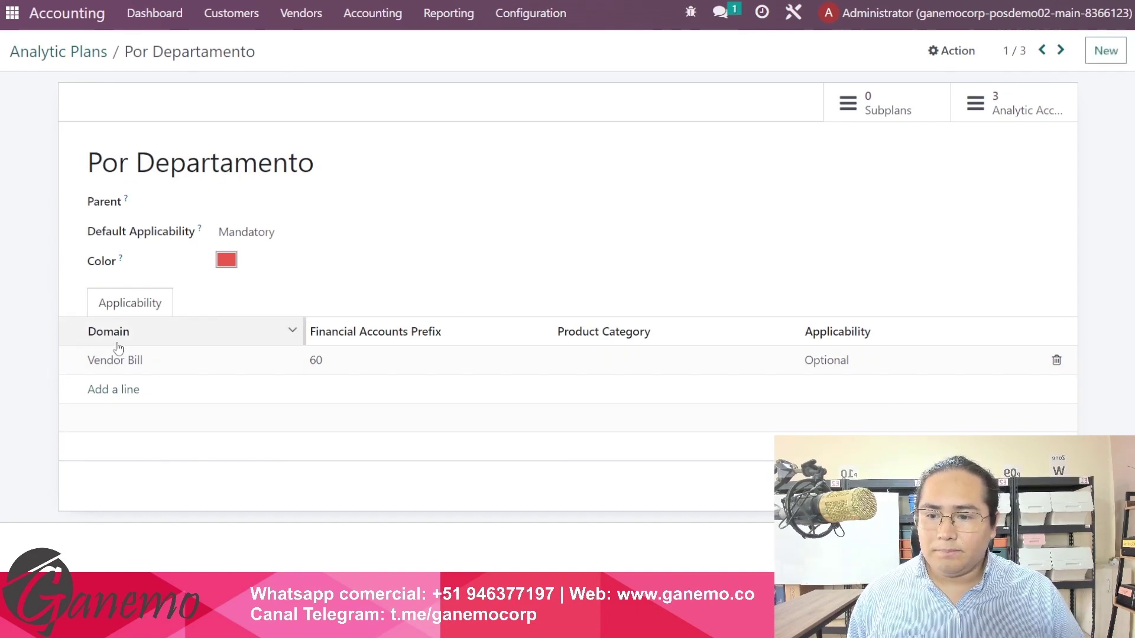
- Return to the draft vendor bill and check the account and analytic distribution on the Shampoo line
mouse_move(619, 349)
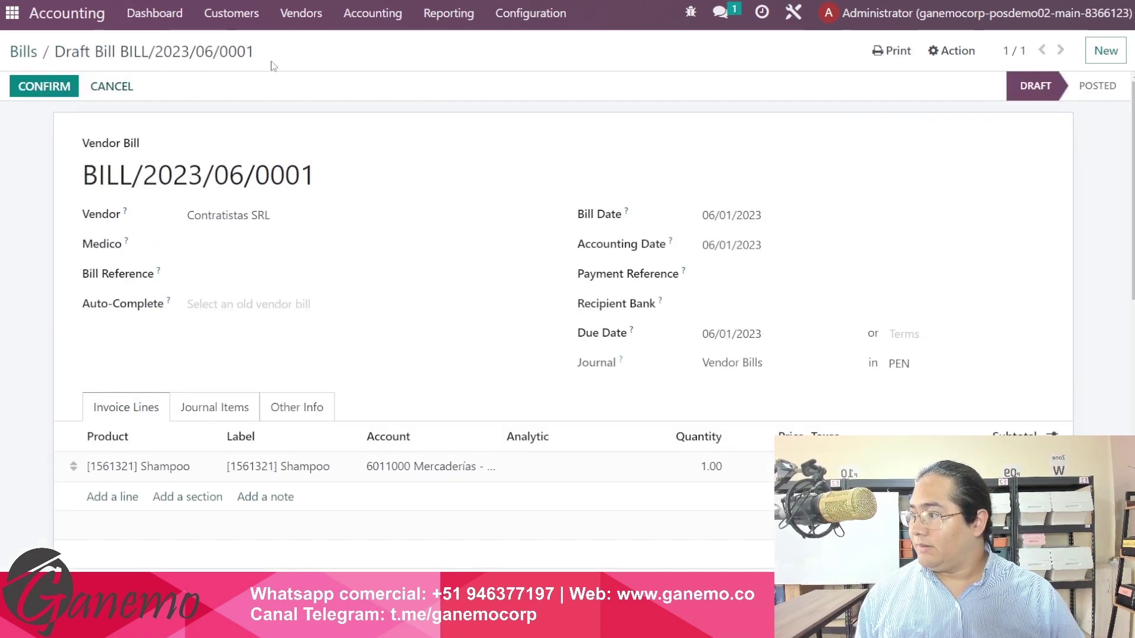
scroll(446, 271, "down", 5)
scroll(527, 410, "up", 4)
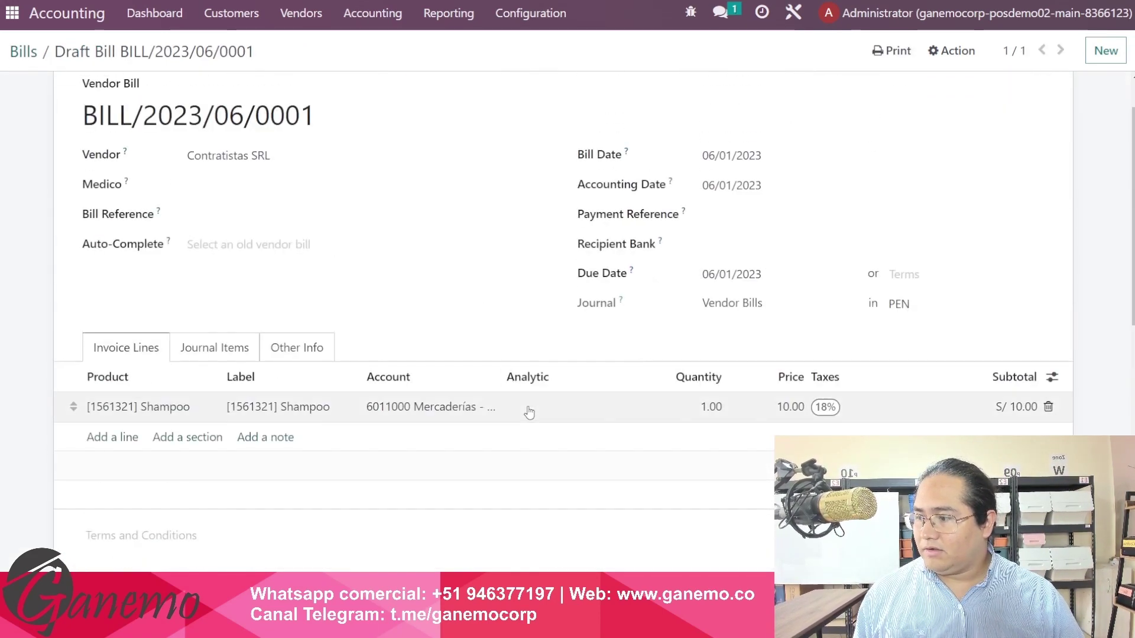
- Check the analytic plans offered on the Shampoo line and confirm draft bill BILL/2023/06/0001 without an analytic distribution
left_click(526, 422)
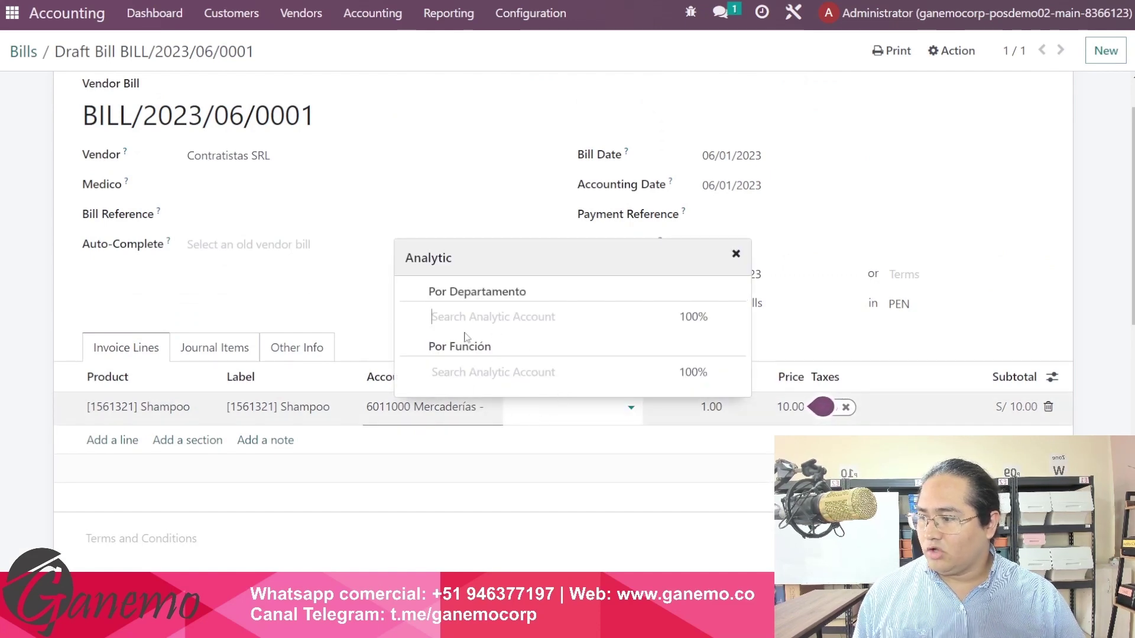
left_click(346, 323)
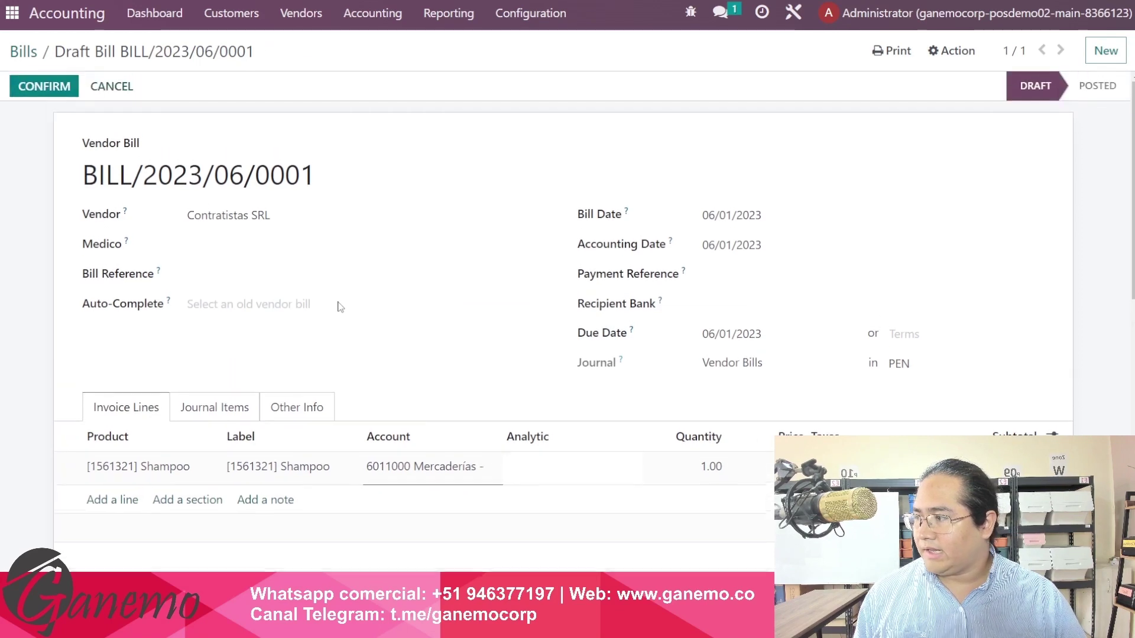
left_click(47, 86)
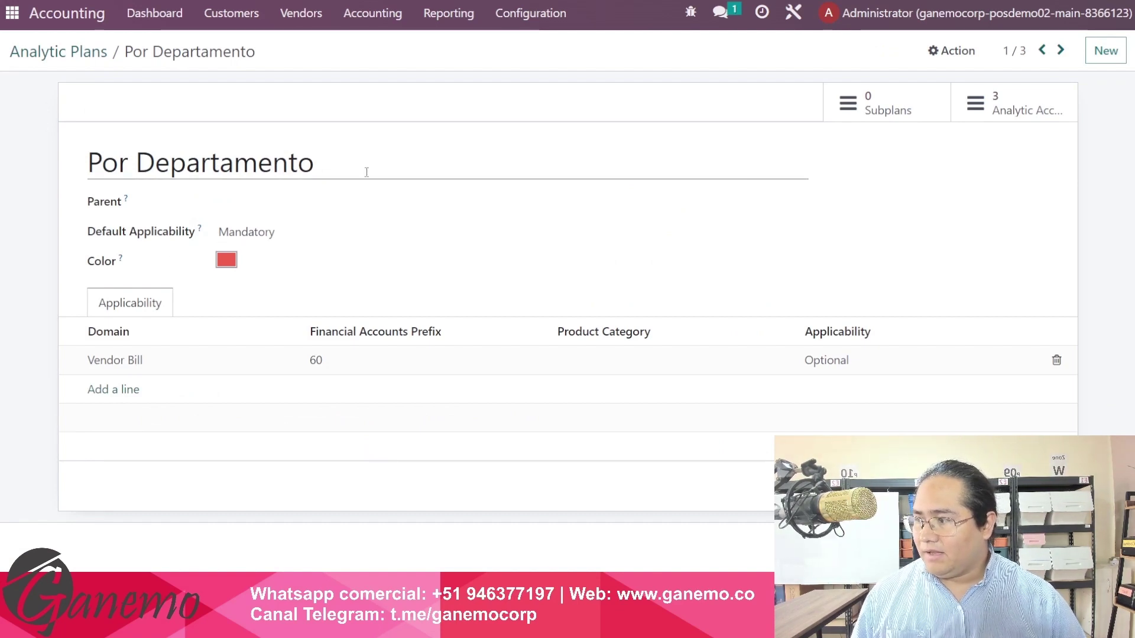
- Examine the Por Departamento analytic plan's default applicability and how its Vendor Bill applicability line makes an exception to it
left_click_drag(366, 172, 99, 173)
left_click(45, 275)
left_click_drag(87, 232, 273, 238)
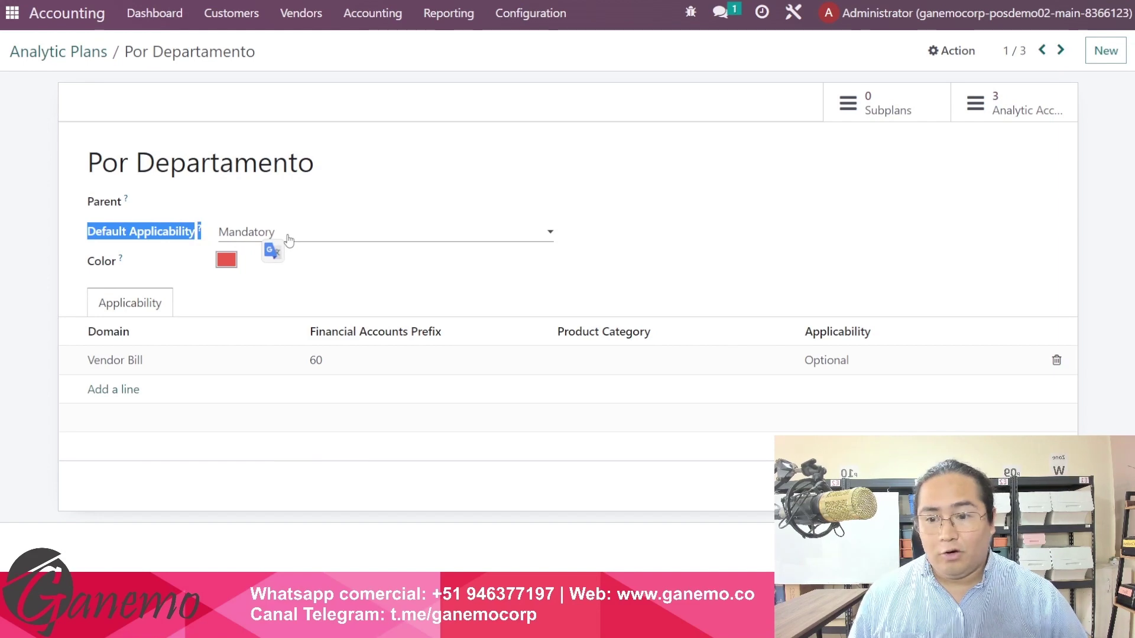
left_click_drag(43, 300, 818, 390)
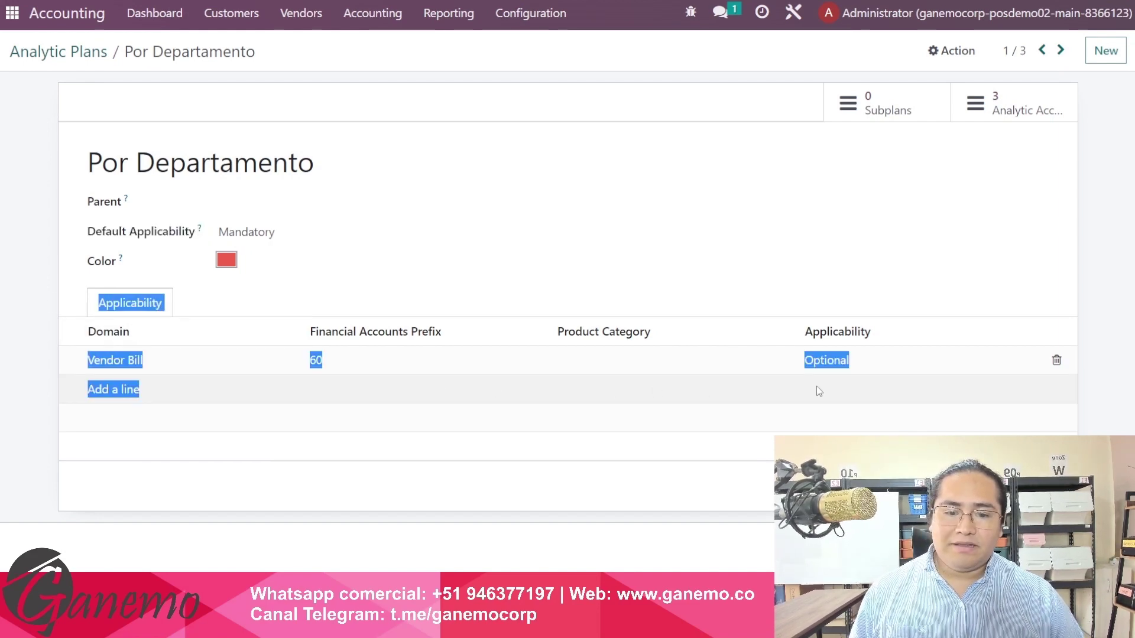
left_click(1083, 420)
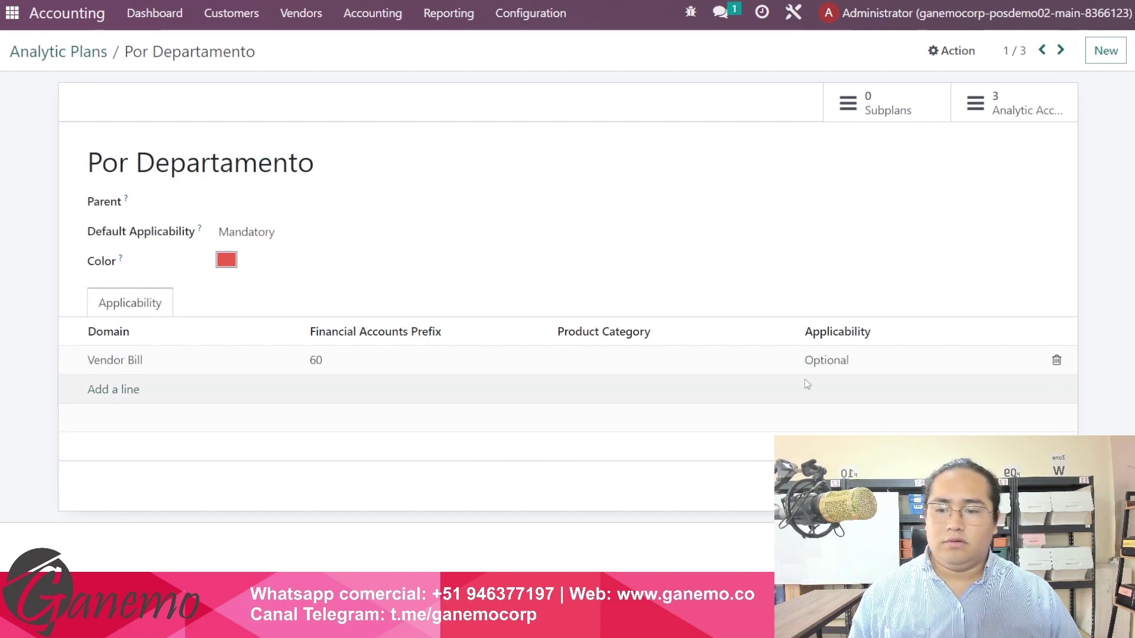
left_click(133, 366)
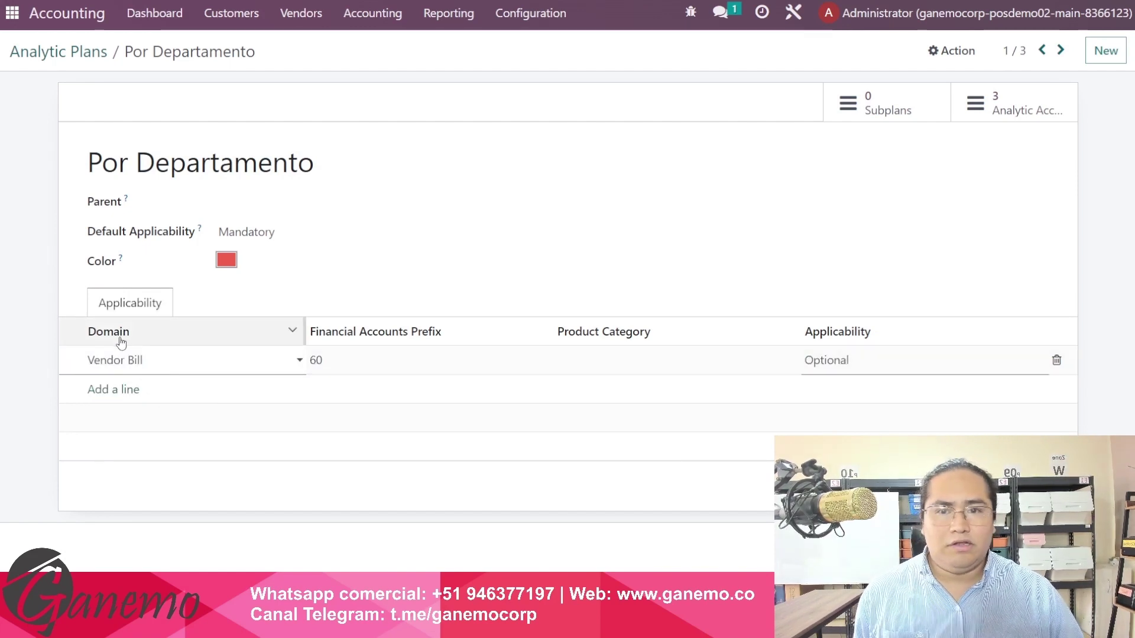
left_click(46, 377)
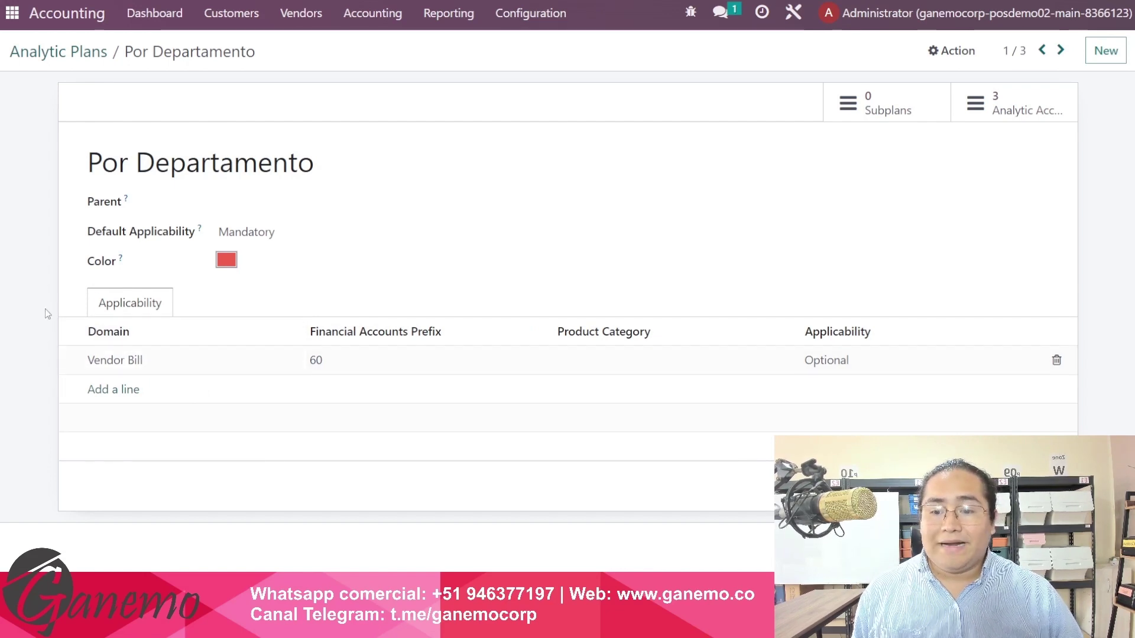
left_click_drag(46, 312, 646, 452)
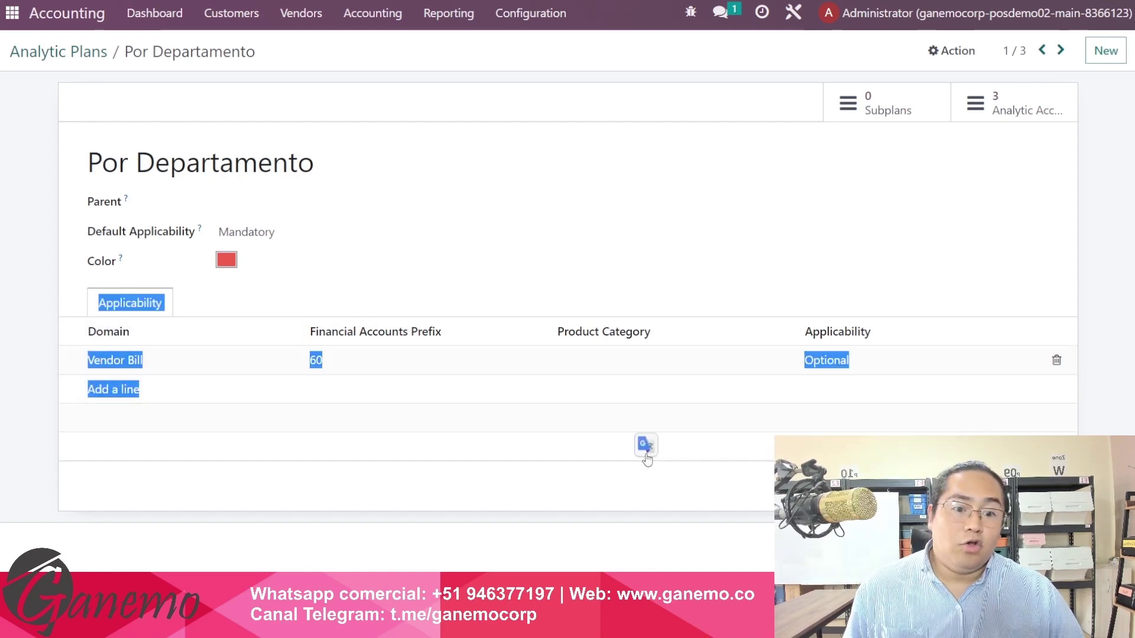
left_click(662, 302)
left_click_drag(65, 292, 620, 484)
left_click_drag(96, 231, 204, 233)
left_click(47, 283)
left_click_drag(28, 297, 574, 509)
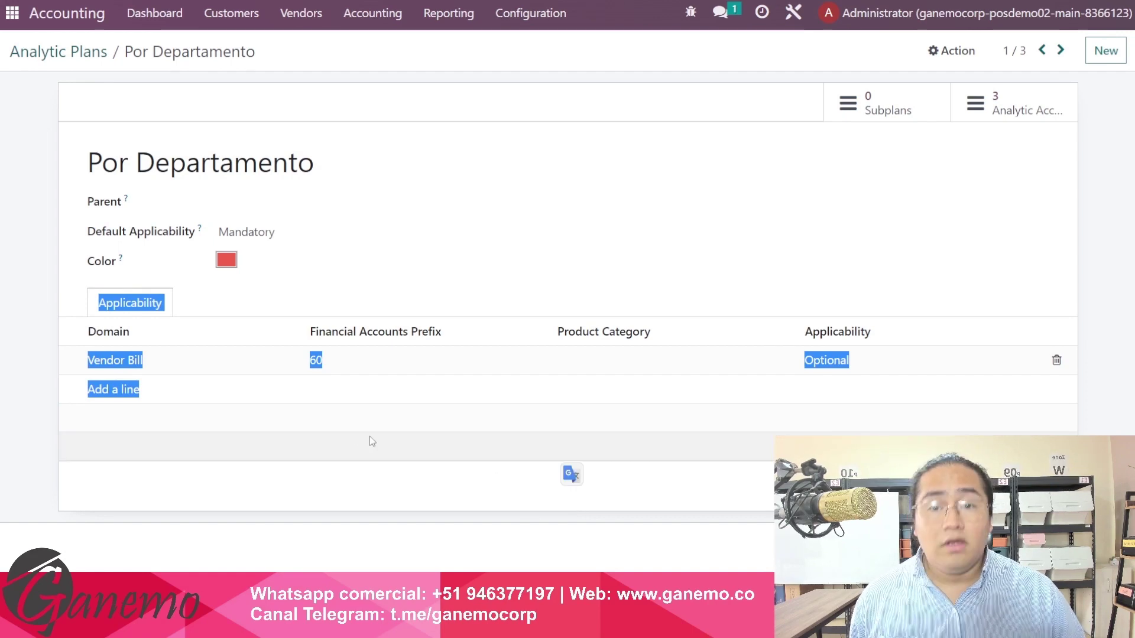
left_click(34, 378)
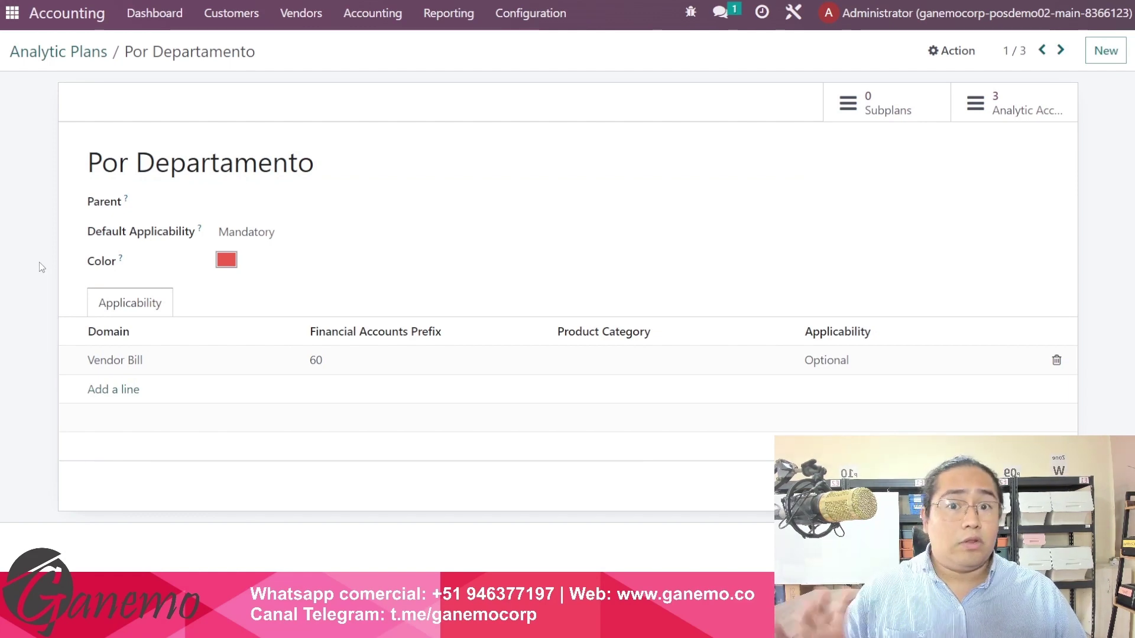
left_click_drag(316, 163, 103, 169)
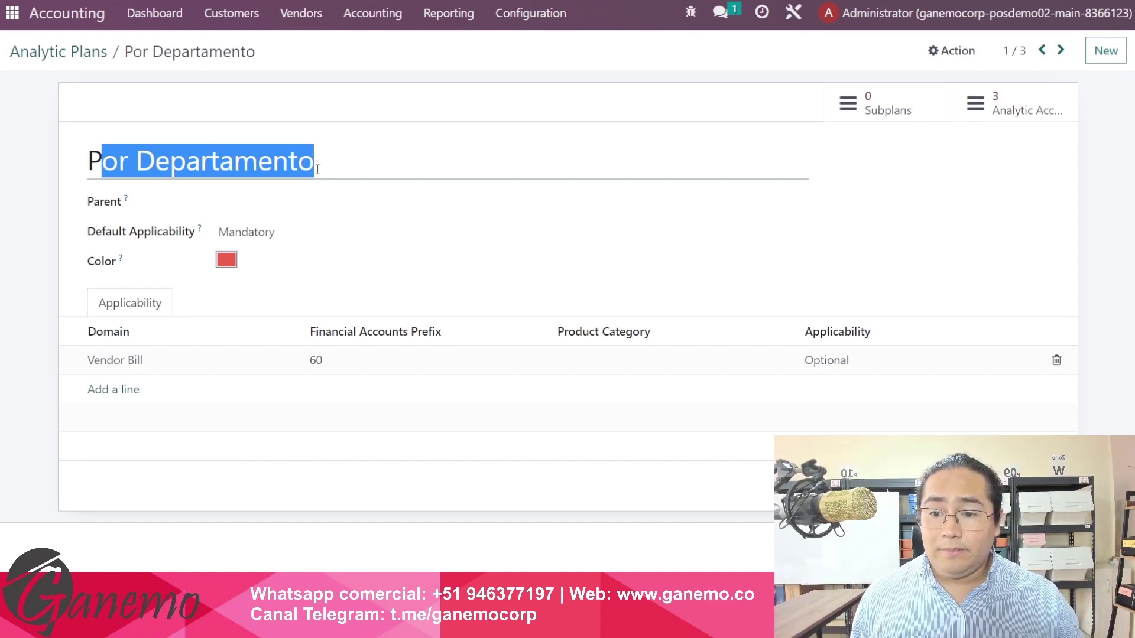
left_click(266, 243)
left_click(266, 243)
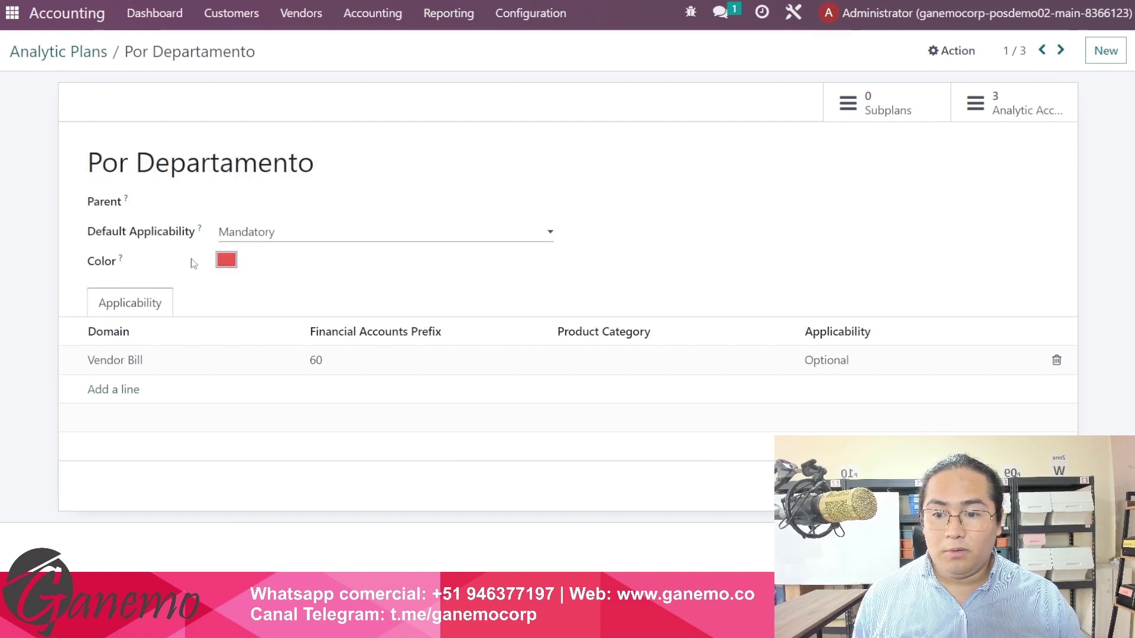
- Add an applicability line for the Sale Order domain set to Unavailable in the Por Departamento plan and save it
left_click(115, 394)
left_click(121, 393)
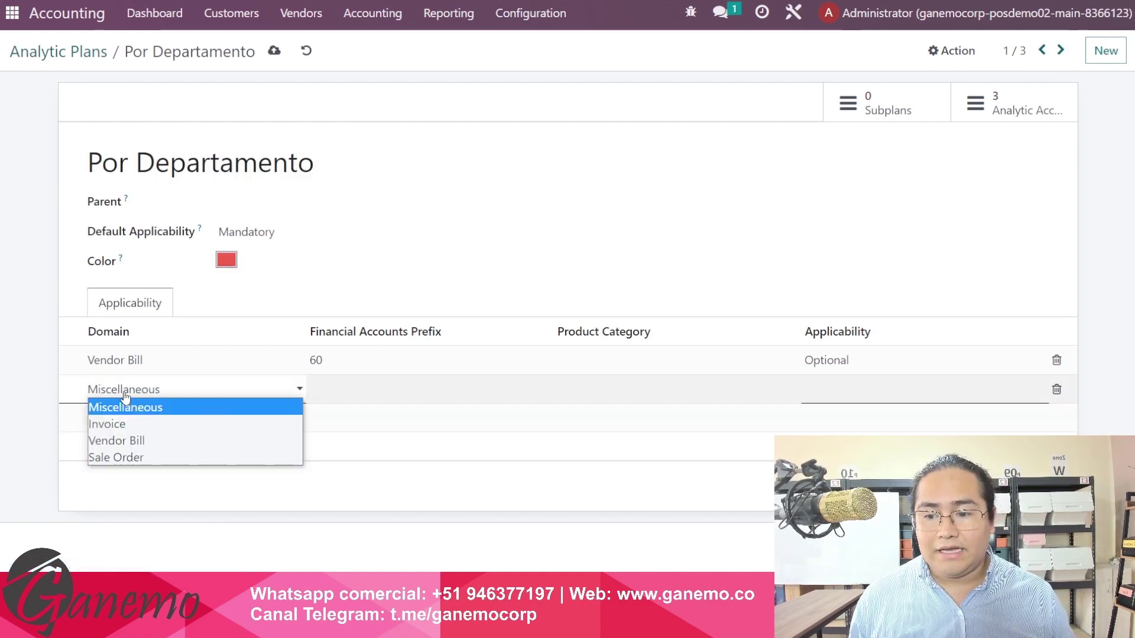
key("Down")
key("Down")
key("Down")
key("Return")
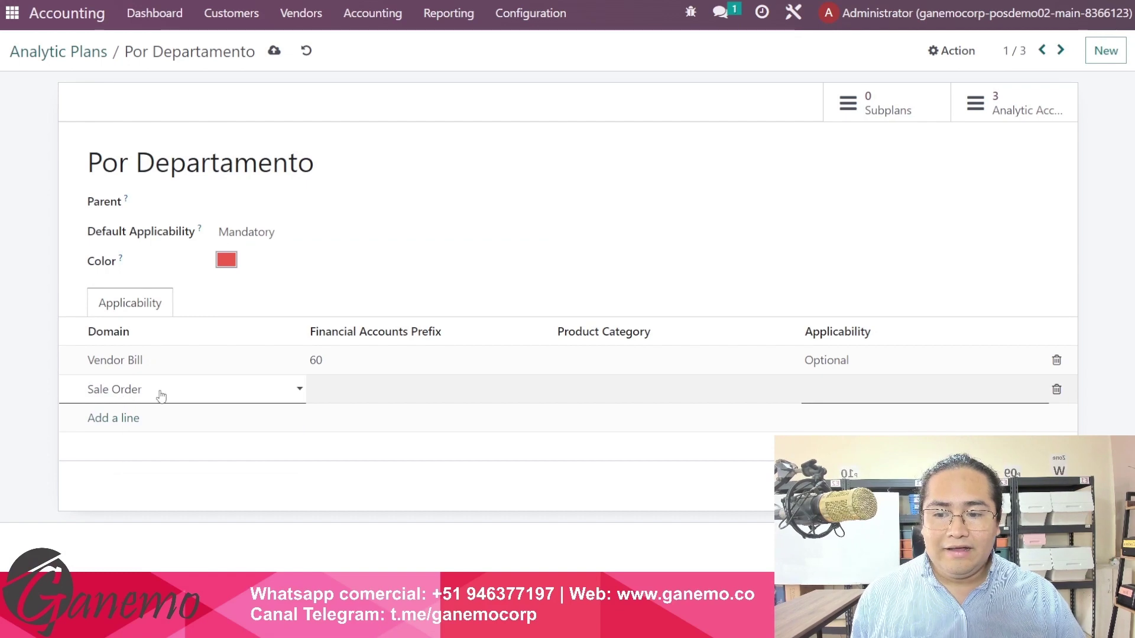
left_click(805, 396)
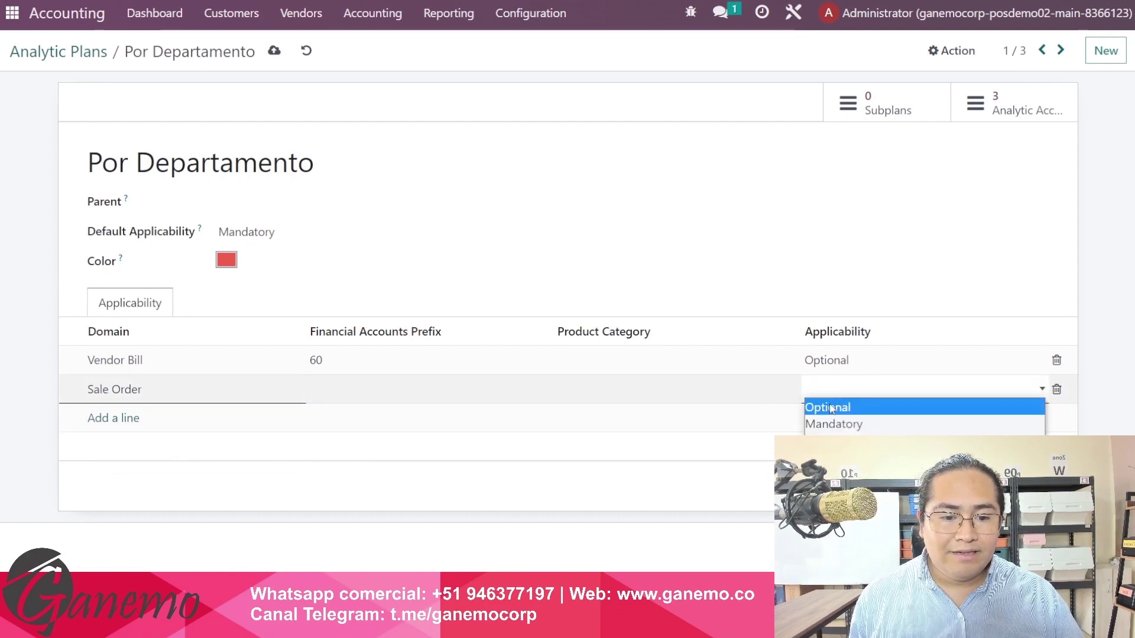
left_click(834, 440)
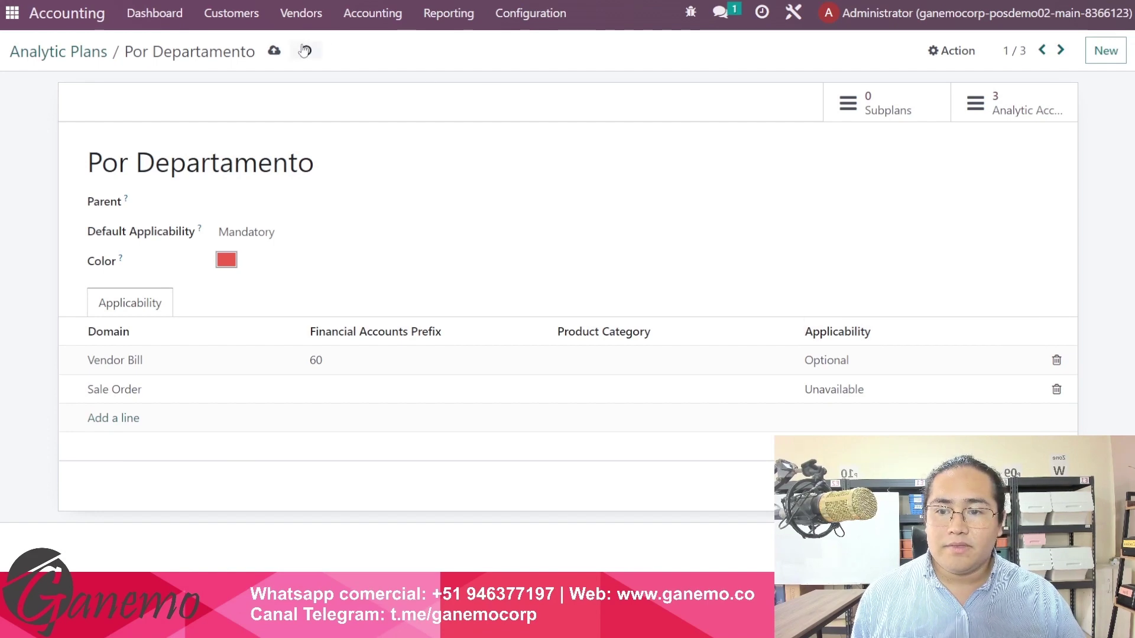
left_click(273, 50)
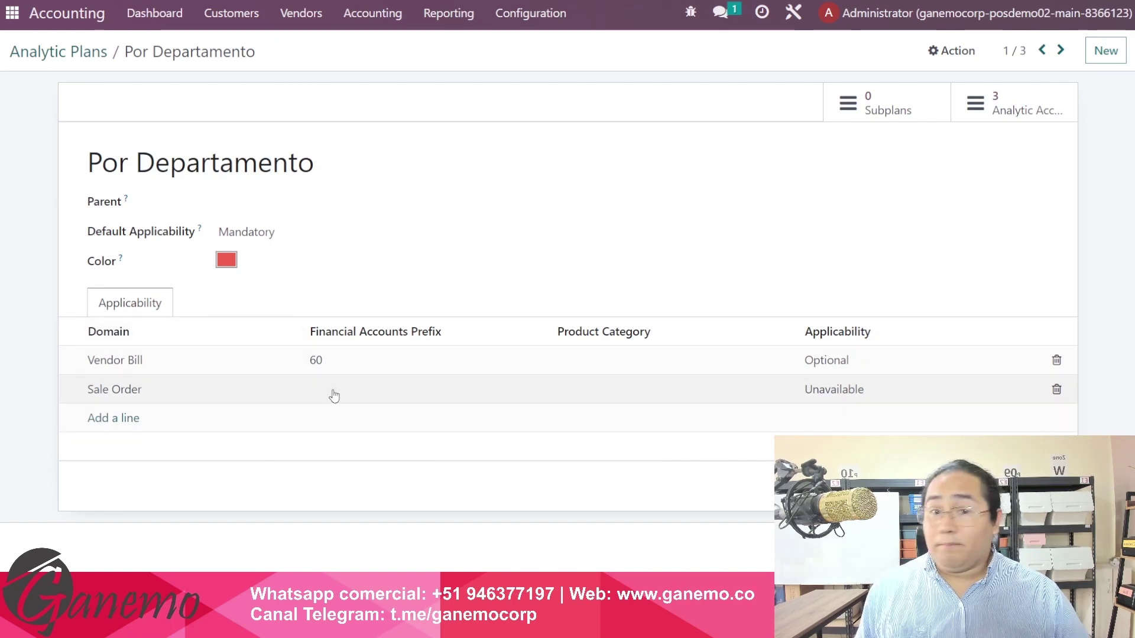
- Try an Unavailable applicability line for the Miscellaneous domain in the Por Departamento plan, and delete that line again
left_click_drag(343, 171, 81, 165)
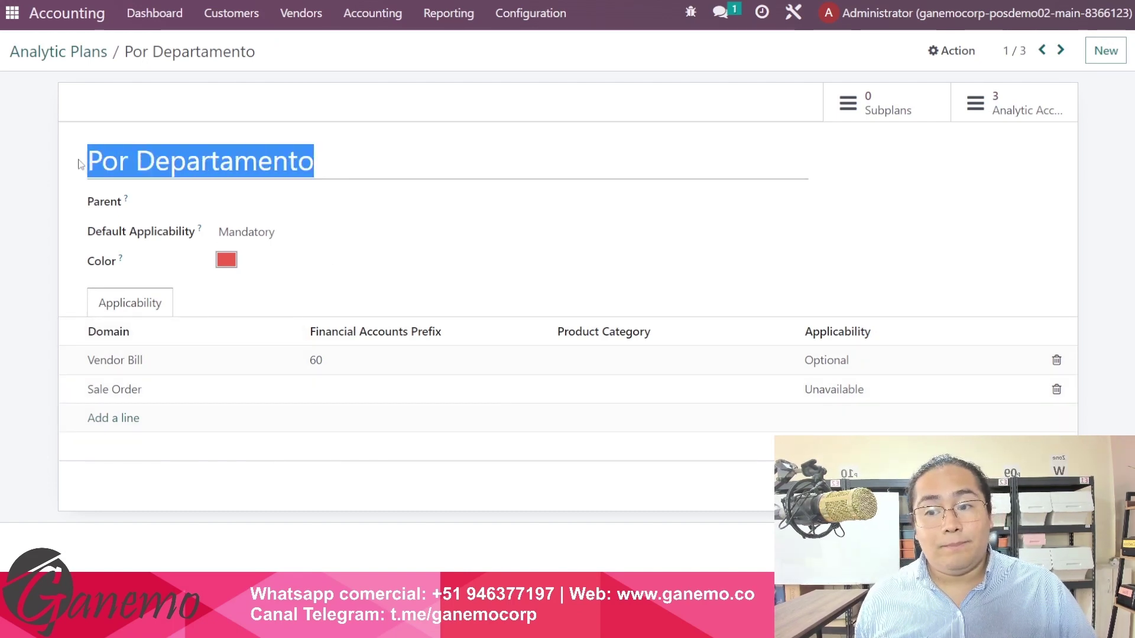
left_click(120, 427)
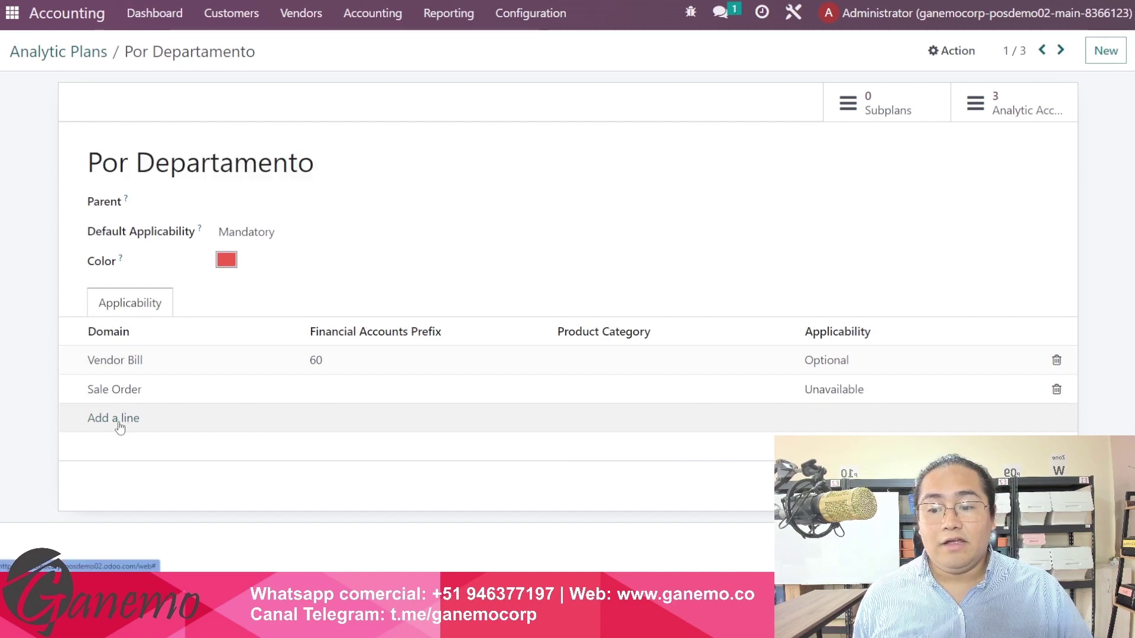
left_click(122, 423)
left_click(177, 431)
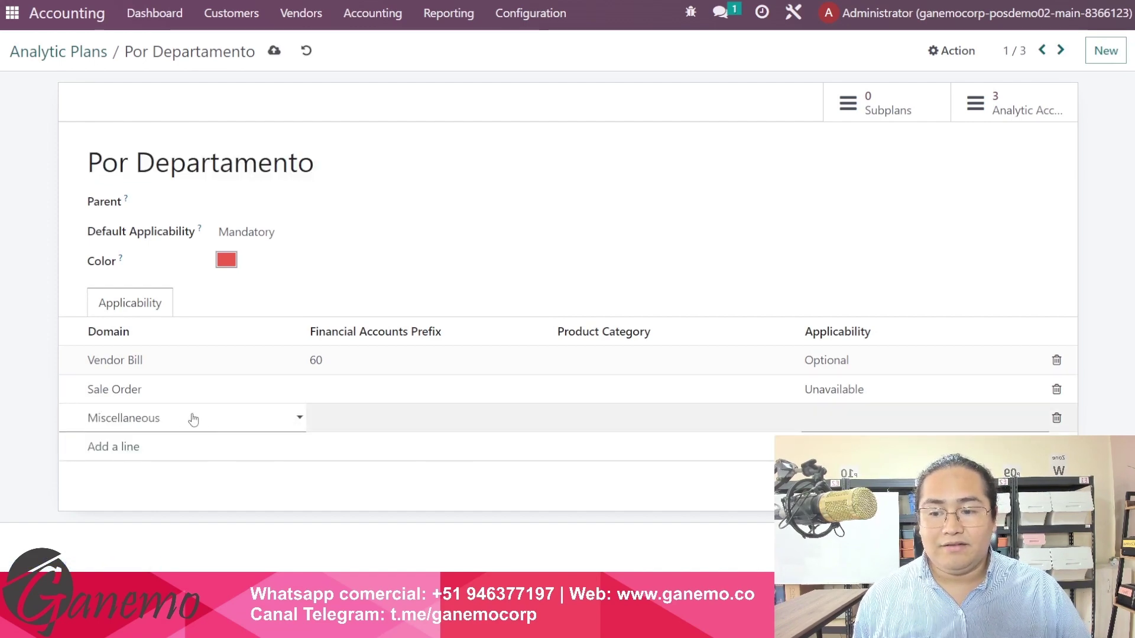
left_click(817, 429)
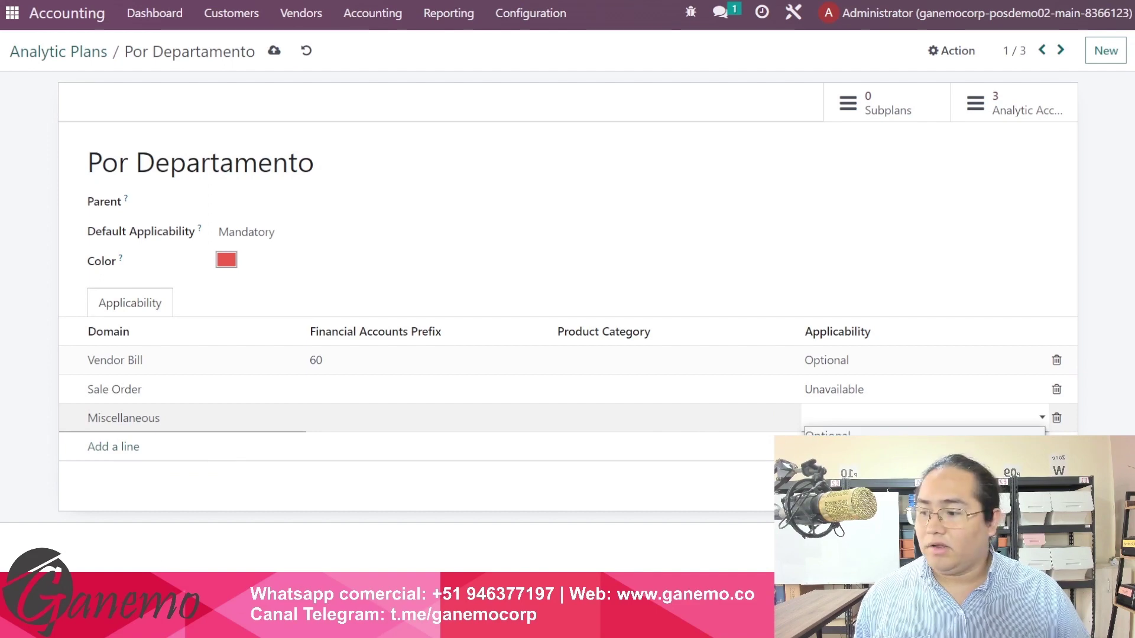
left_click(827, 458)
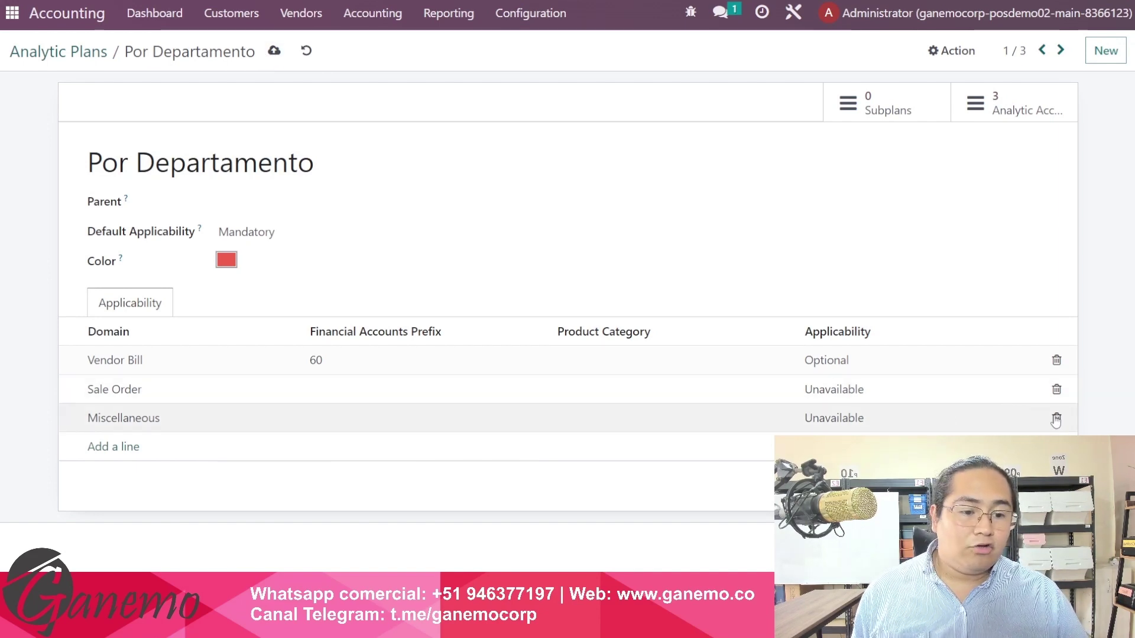
left_click(1056, 419)
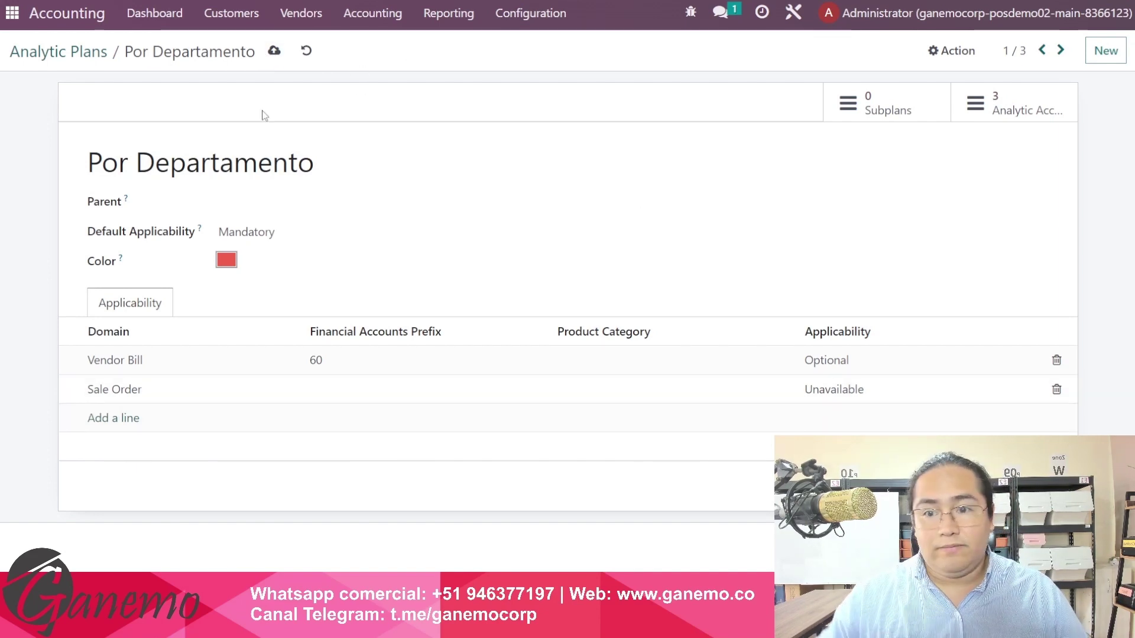
left_click(274, 52)
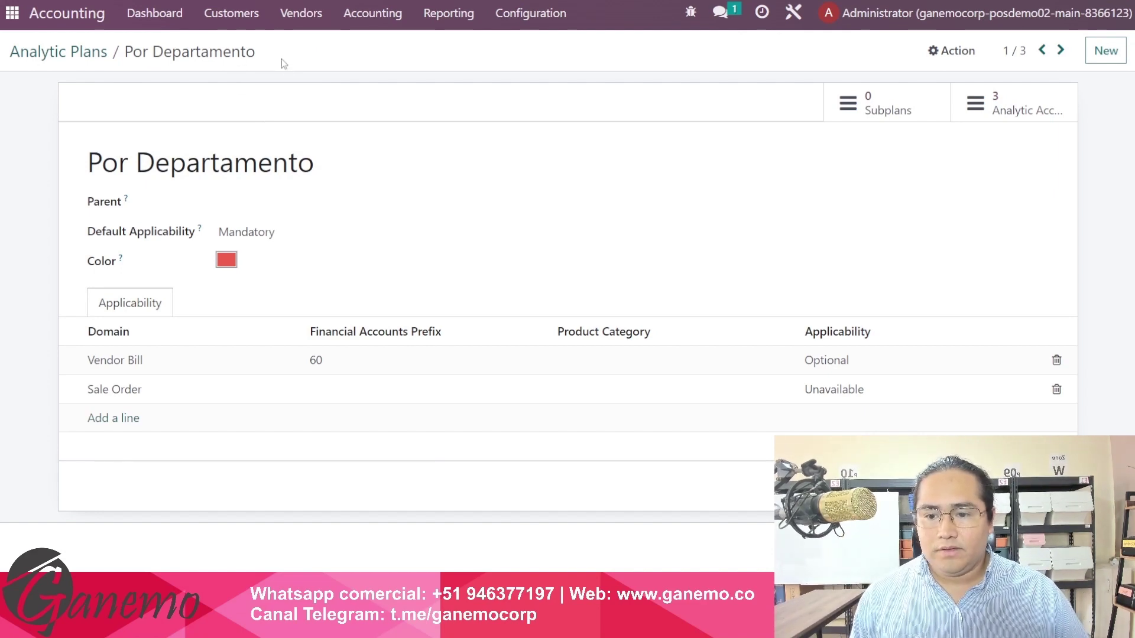
left_click(94, 54)
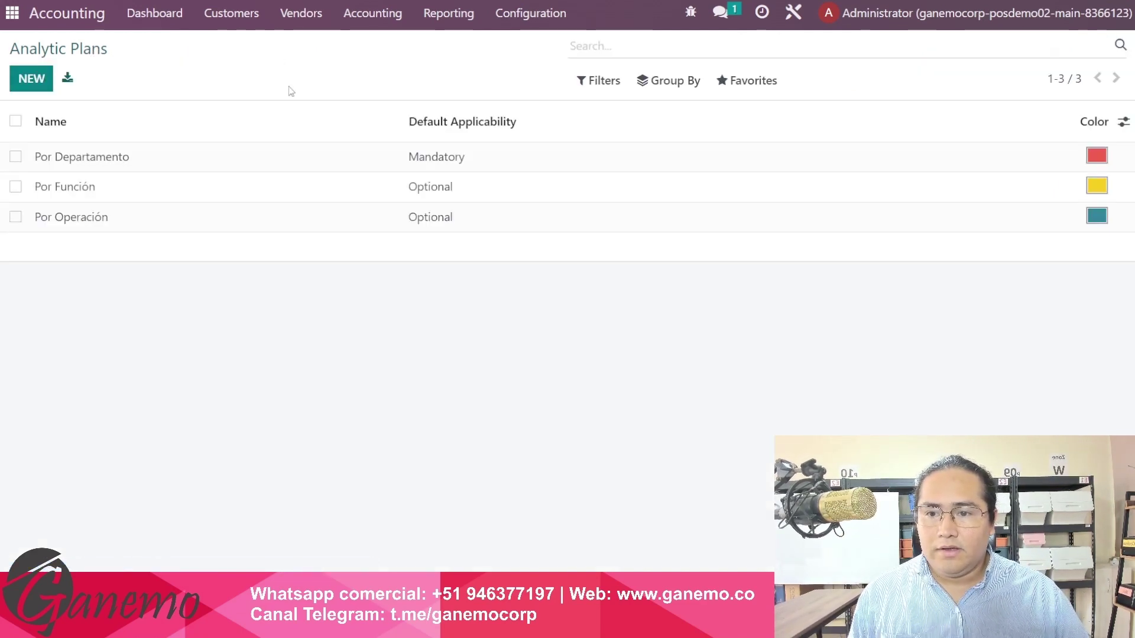
left_click(203, 166)
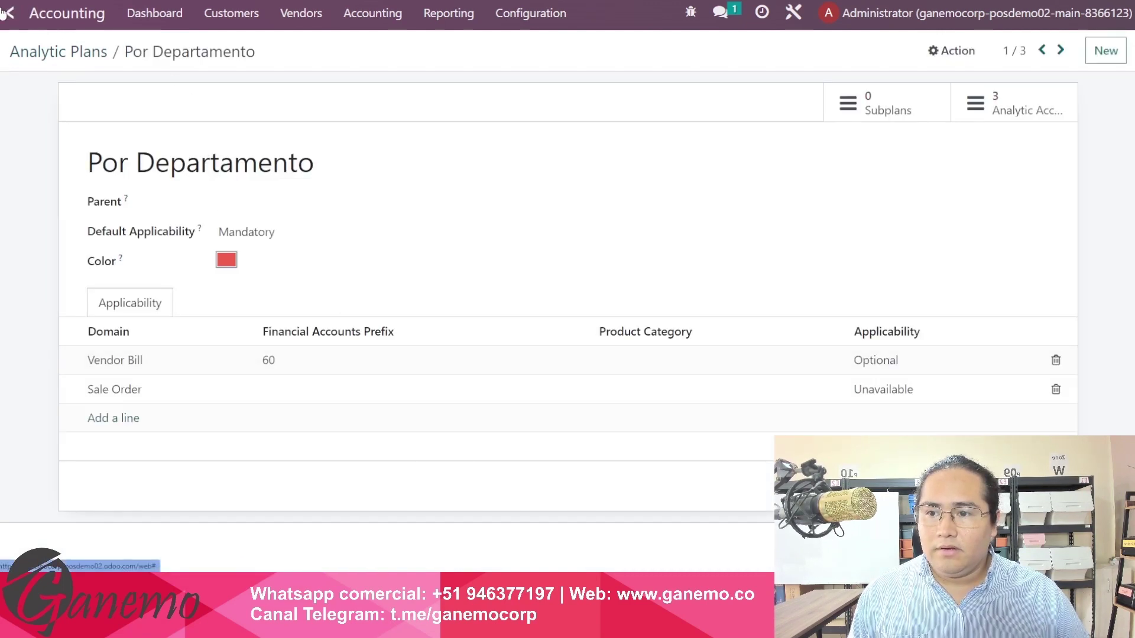
- Reset vendor bill BILL/2023/06/0001 to draft and open the analytic distribution of its Shampoo line
left_click(215, 19)
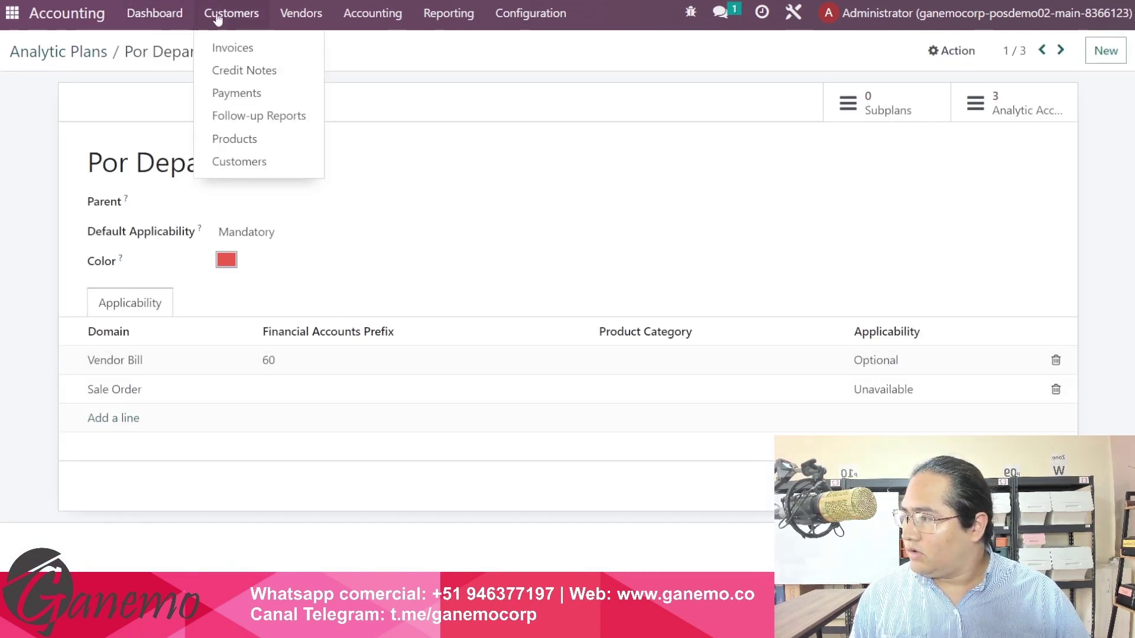
mouse_move(316, 18)
left_click(313, 47)
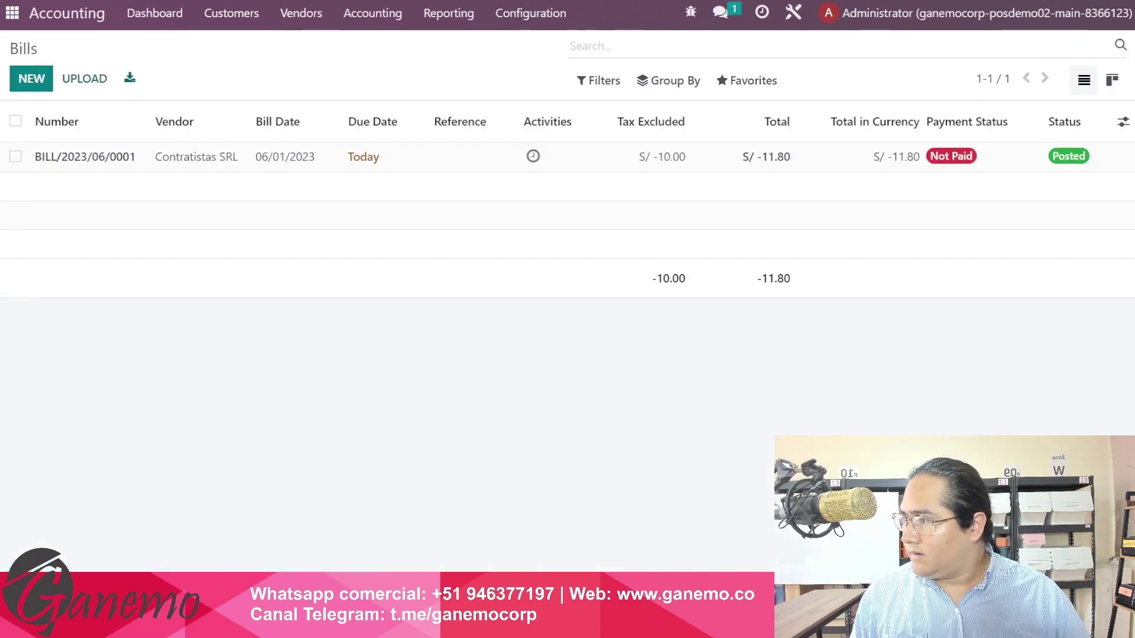
left_click(277, 157)
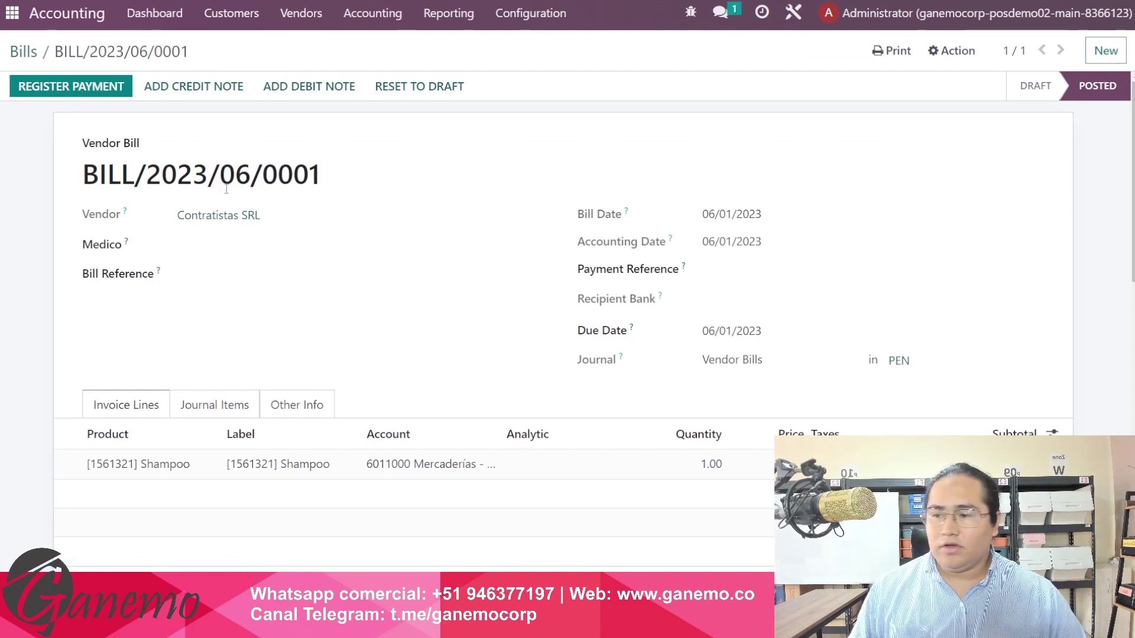
left_click(452, 87)
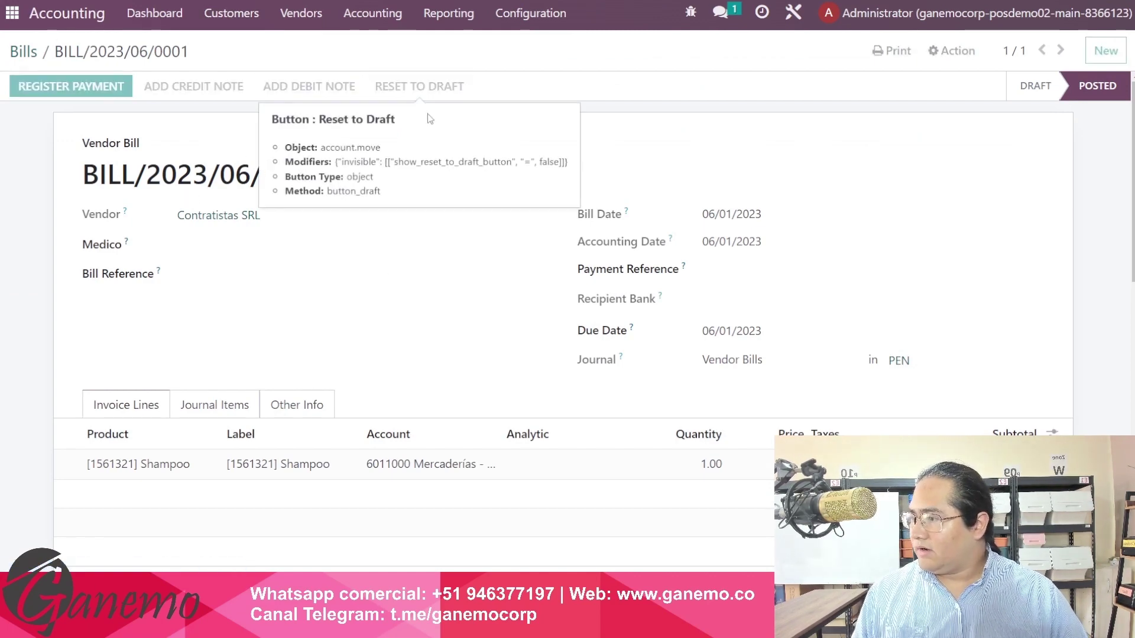
left_click(566, 473)
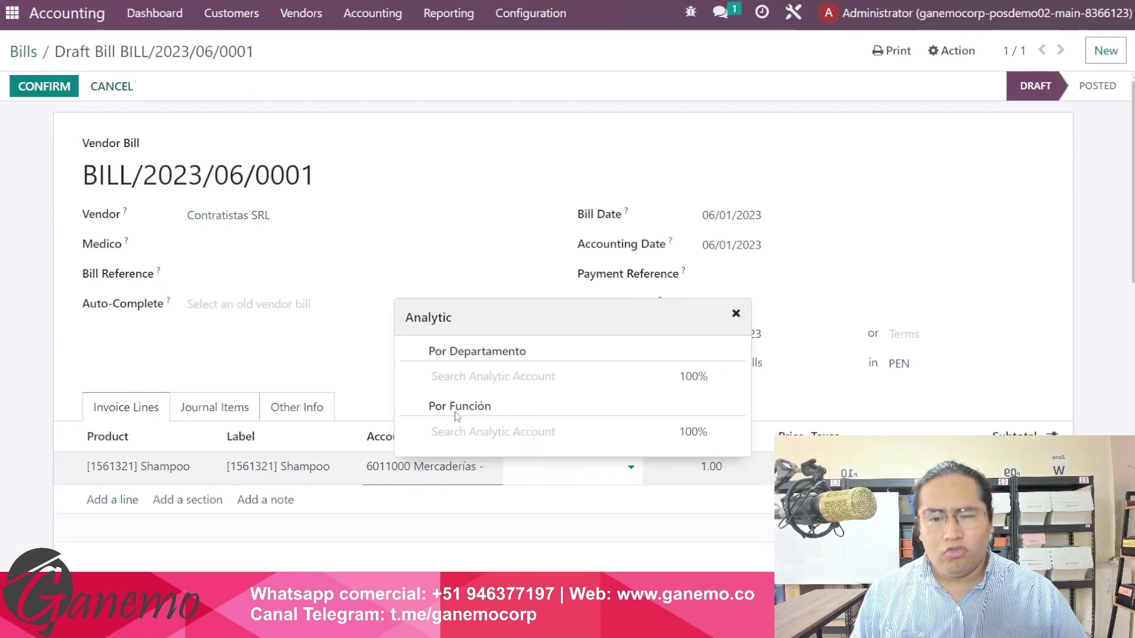
- Open the Analytic Plans list in a new browser tab and switch to it
left_click(548, 18)
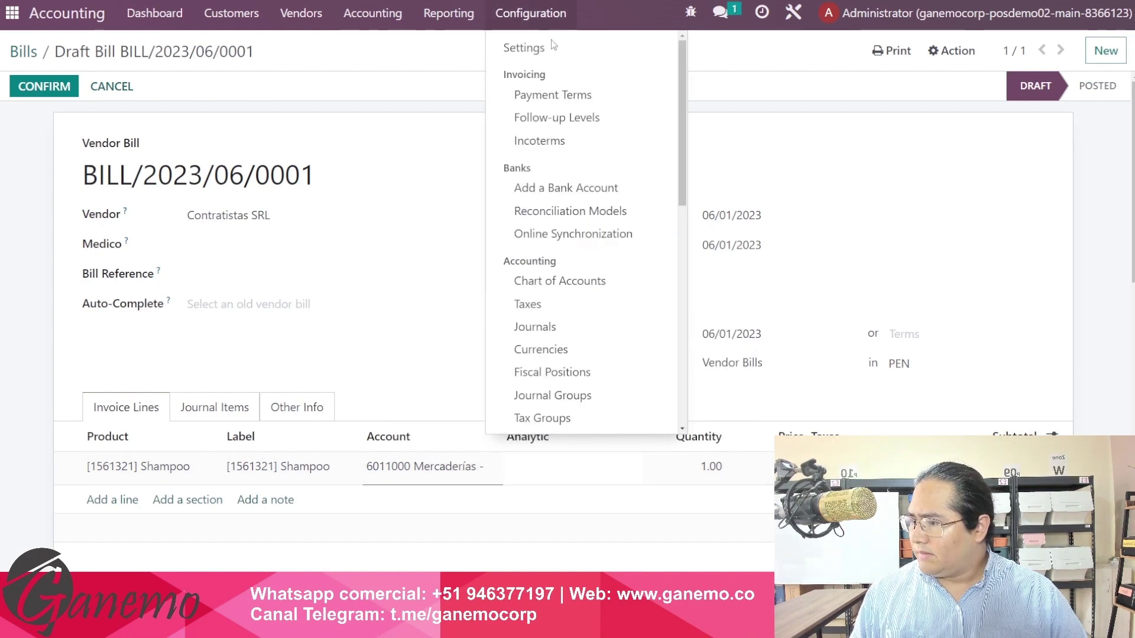
scroll(565, 248, "down", 10)
right_click(571, 371)
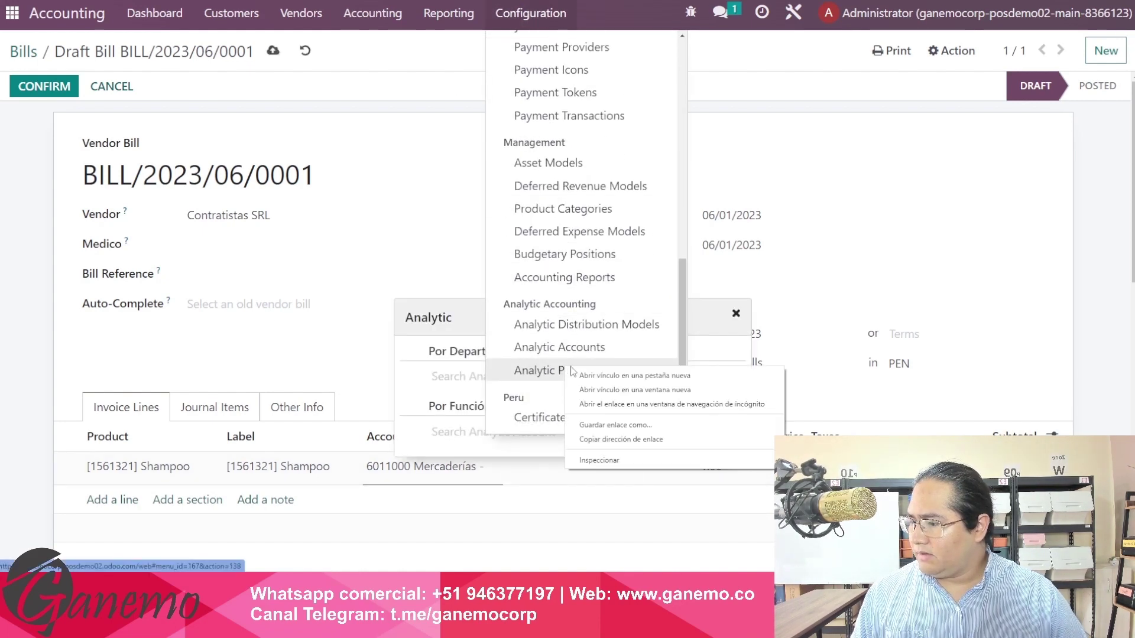
left_click(634, 376)
key("ctrl+Tab")
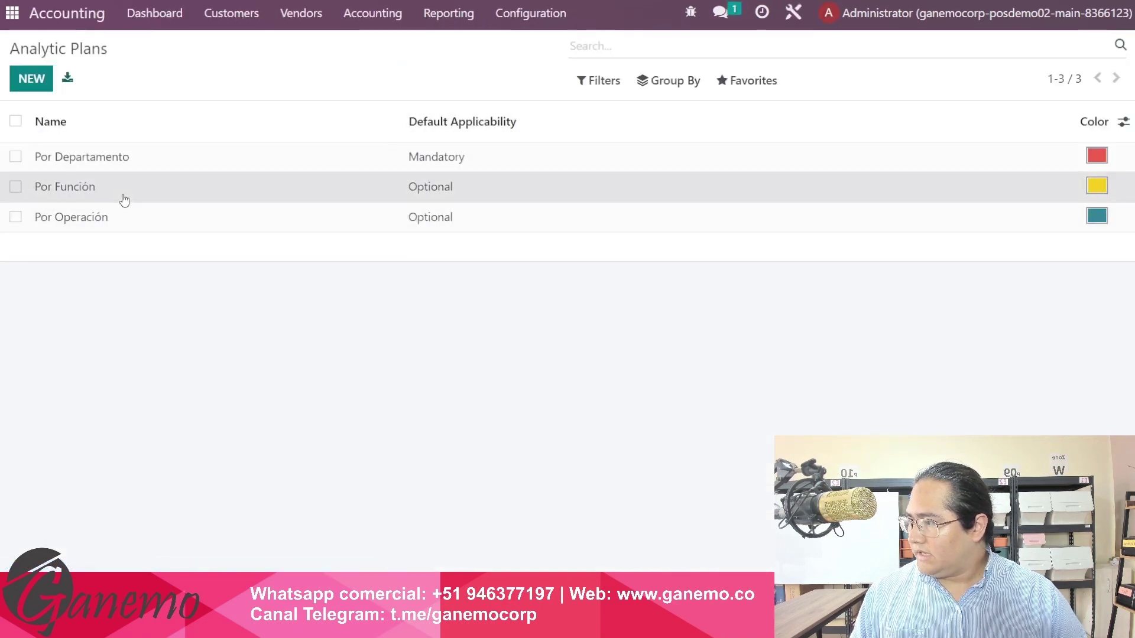
- Open the Por Función plan and set its default applicability to Unavailable, after trying Mandatory and Optional
left_click(124, 199)
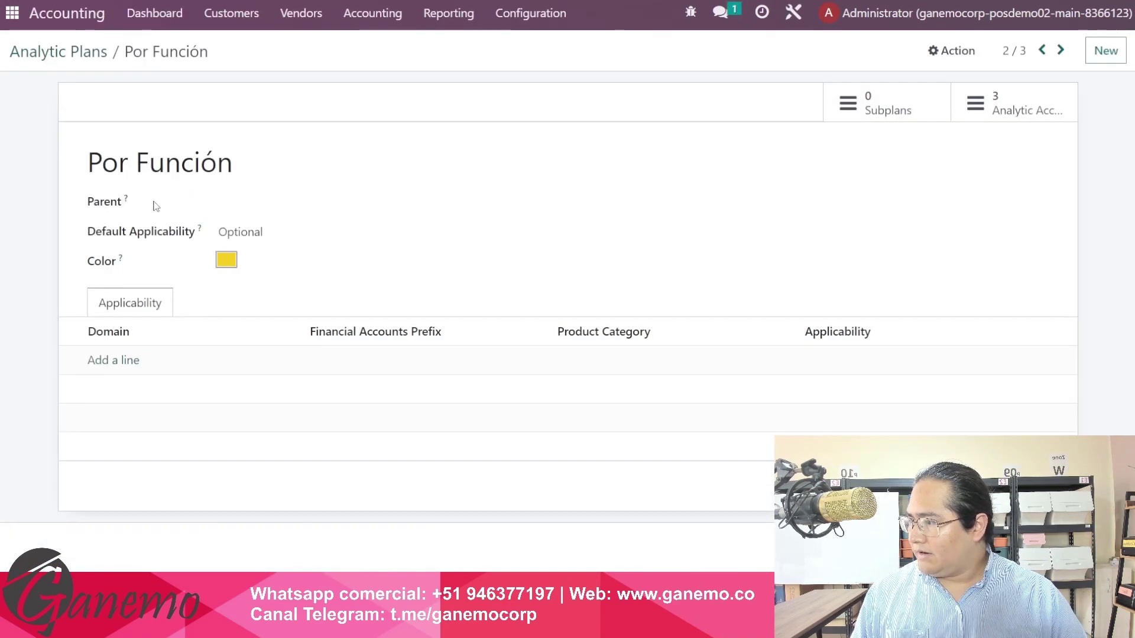
left_click(291, 234)
left_click(291, 273)
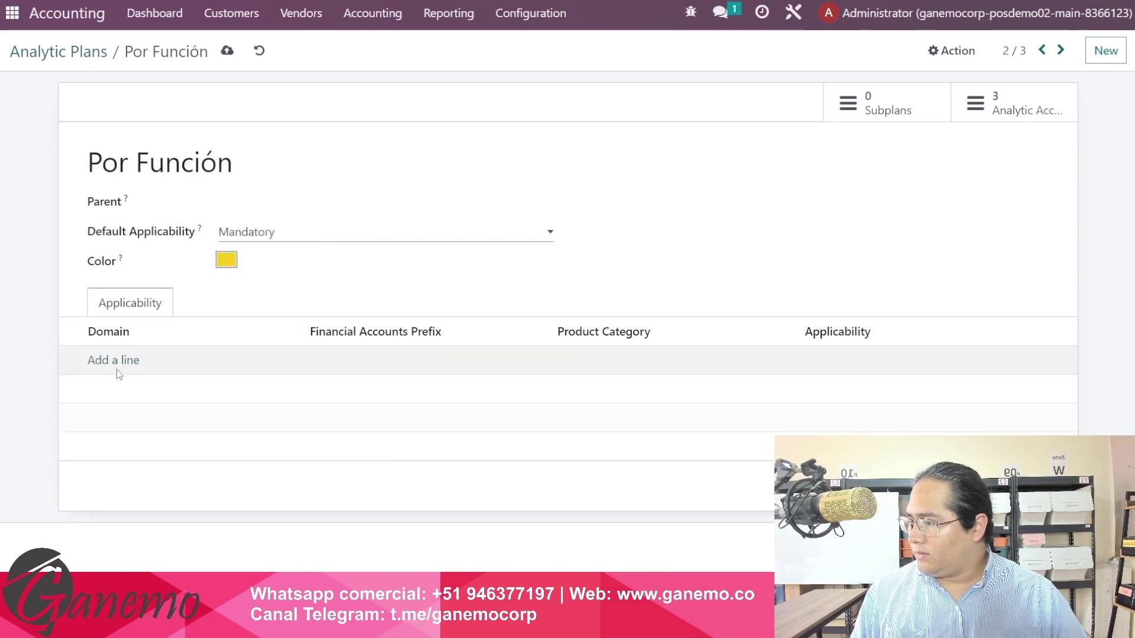
left_click(228, 53)
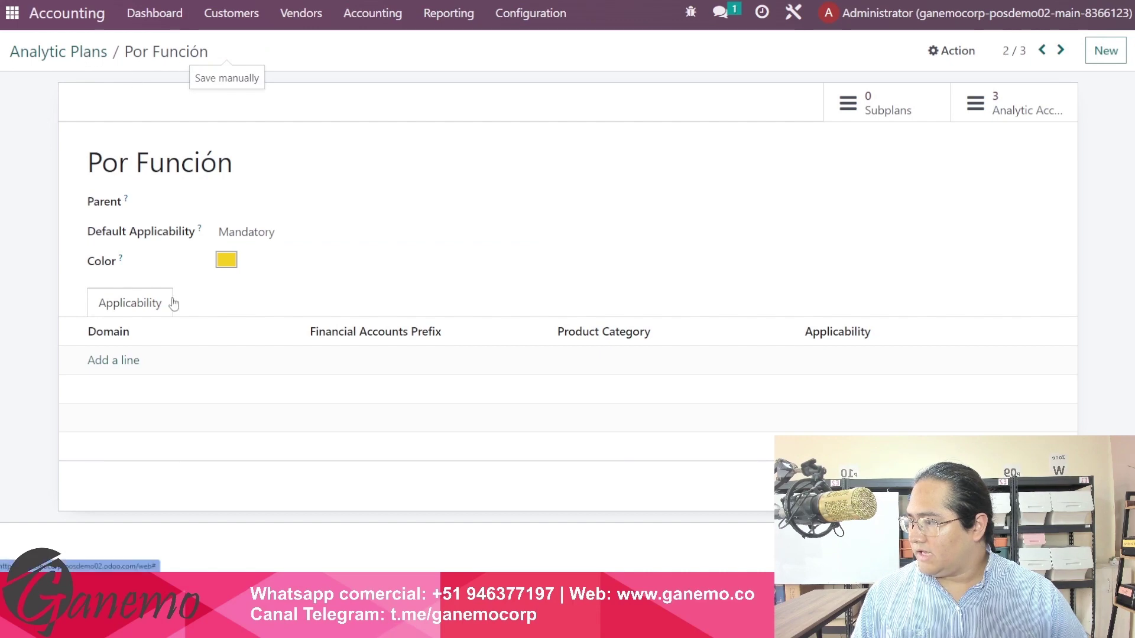
left_click(302, 229)
left_click(236, 251)
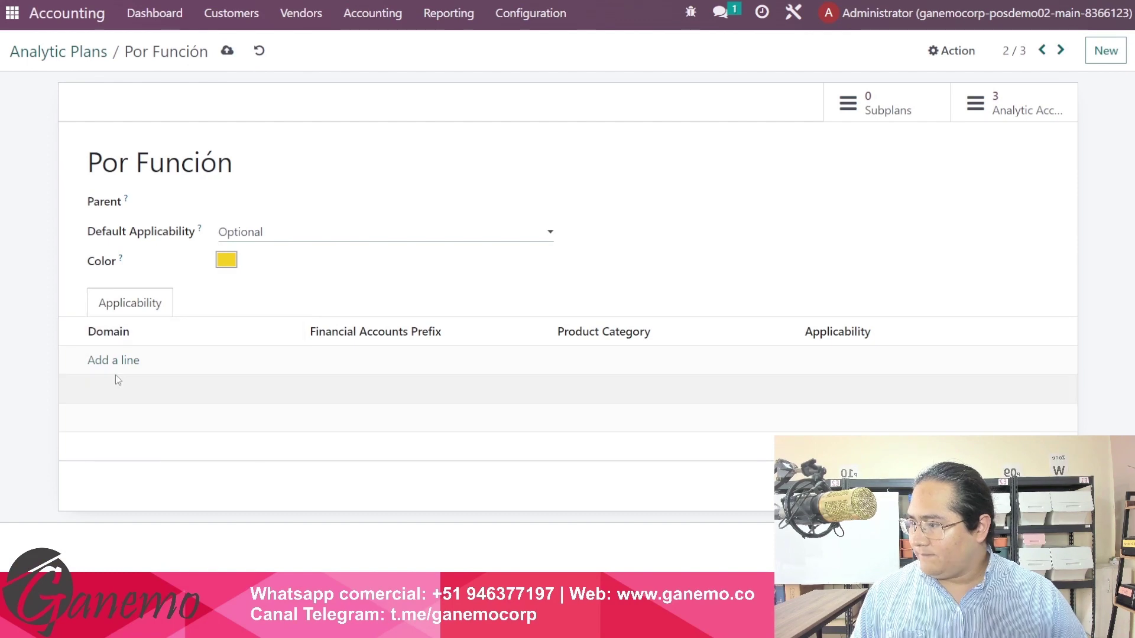
left_click(255, 235)
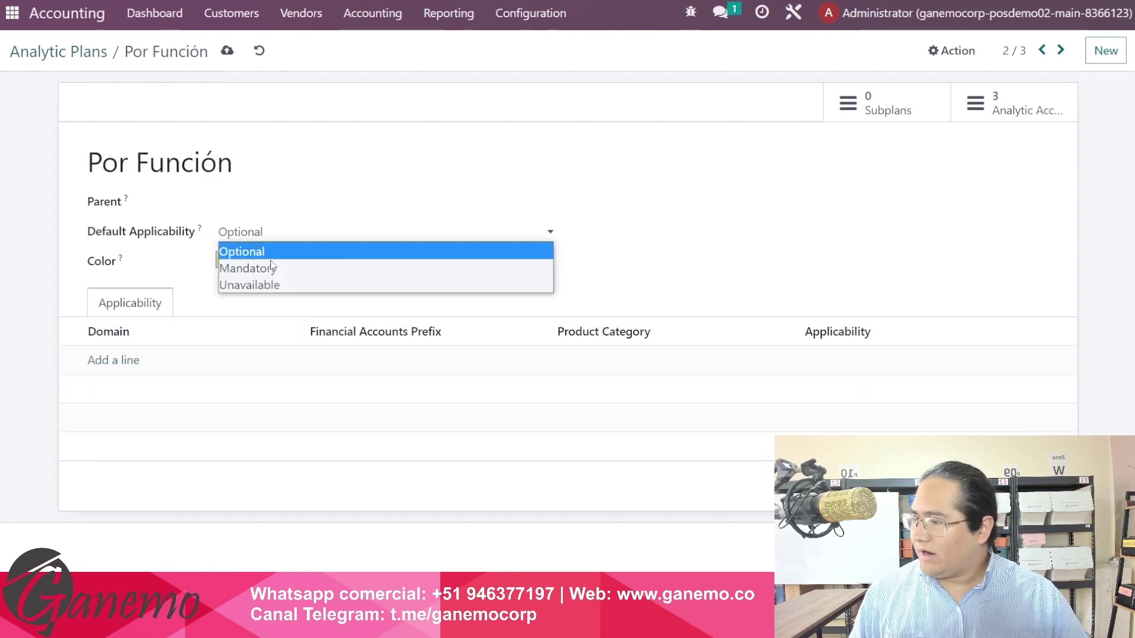
left_click(254, 285)
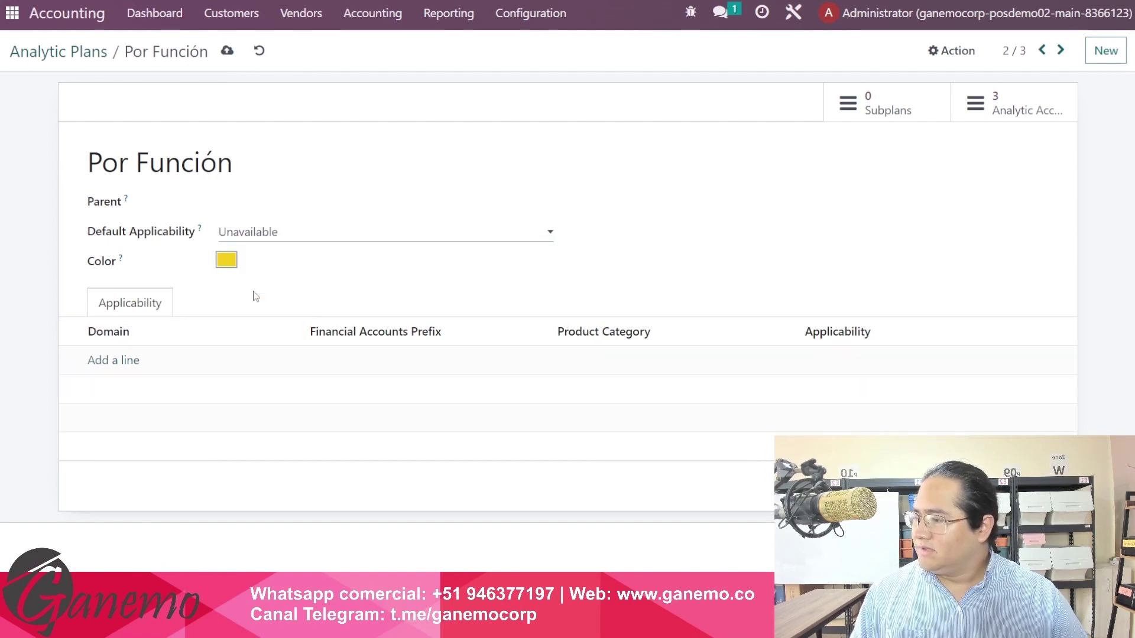
- Add an applicability line for the Vendor Bill domain set to Mandatory in the Por Función plan
left_click(125, 360)
left_click(127, 363)
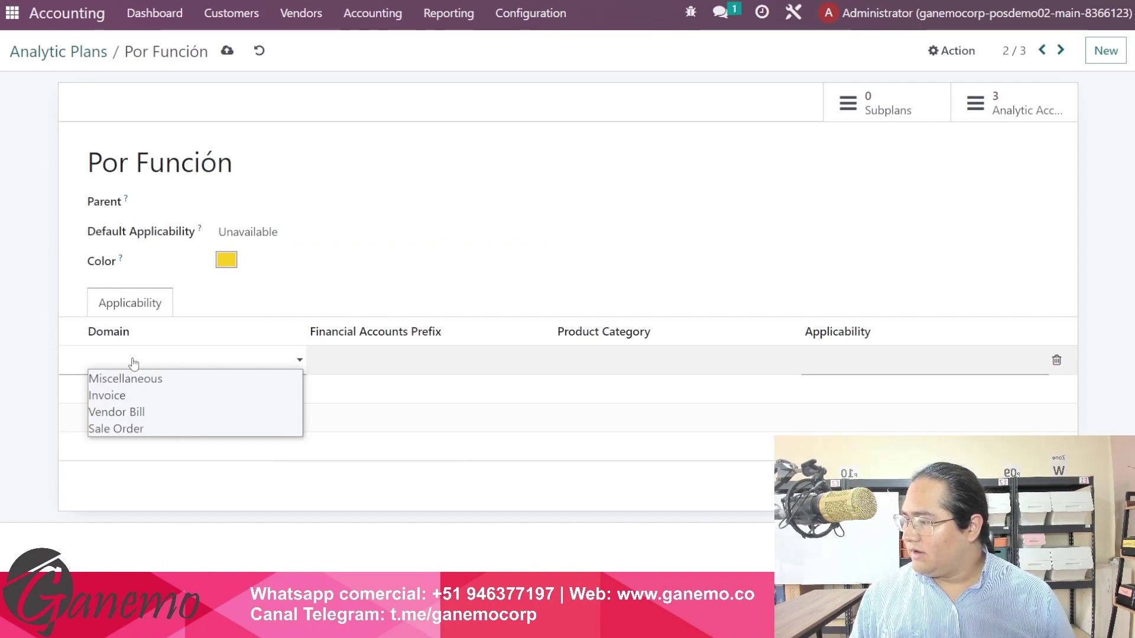
key("Down")
key("Down")
key("Down")
key("Down")
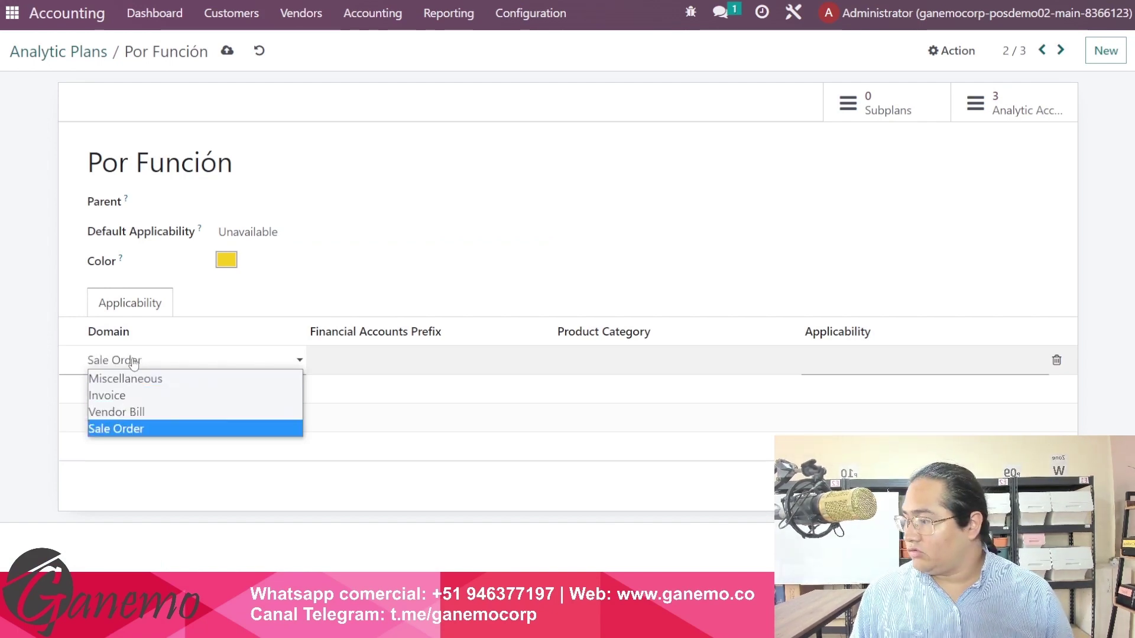
key("Up")
key("Up")
key("Up")
key("Down")
key("Down")
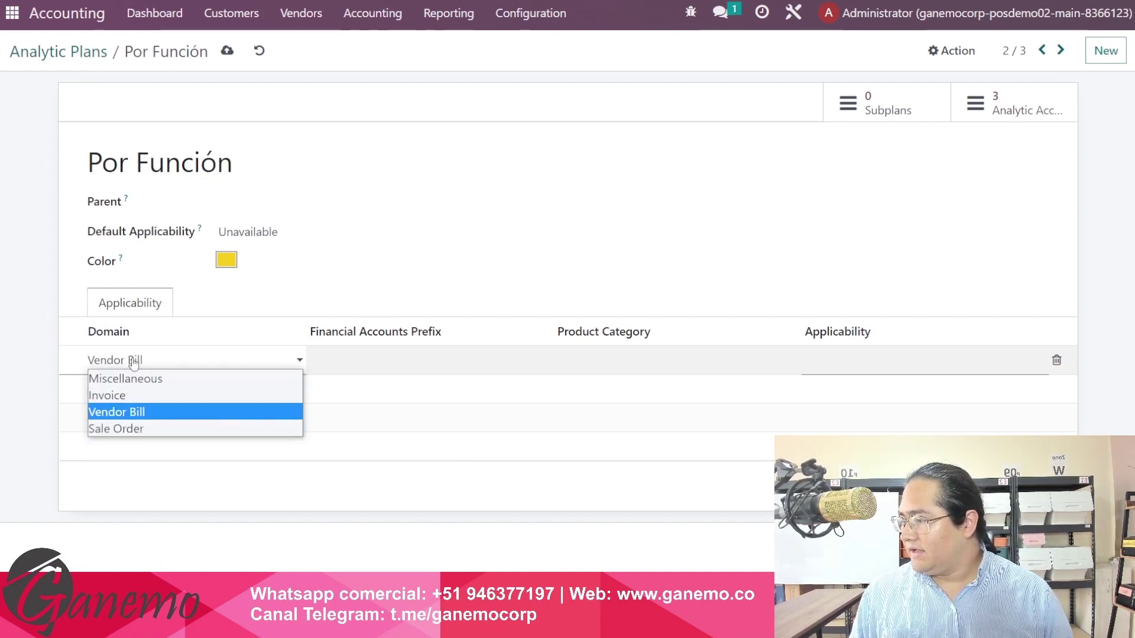
key("Return")
left_click(886, 360)
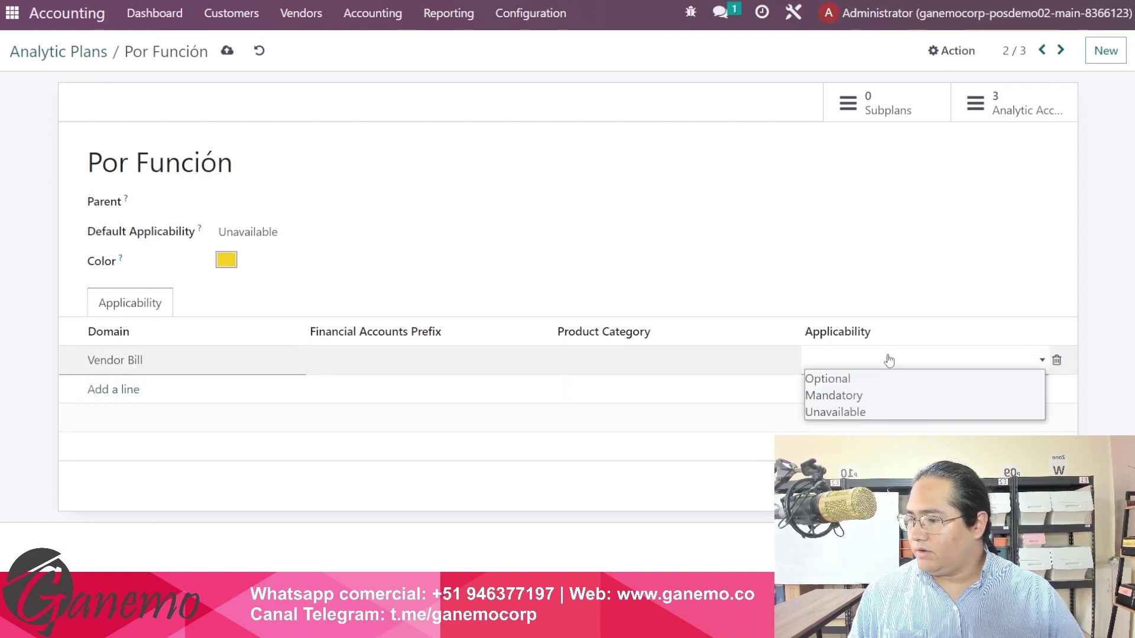
left_click(868, 395)
left_click(600, 289)
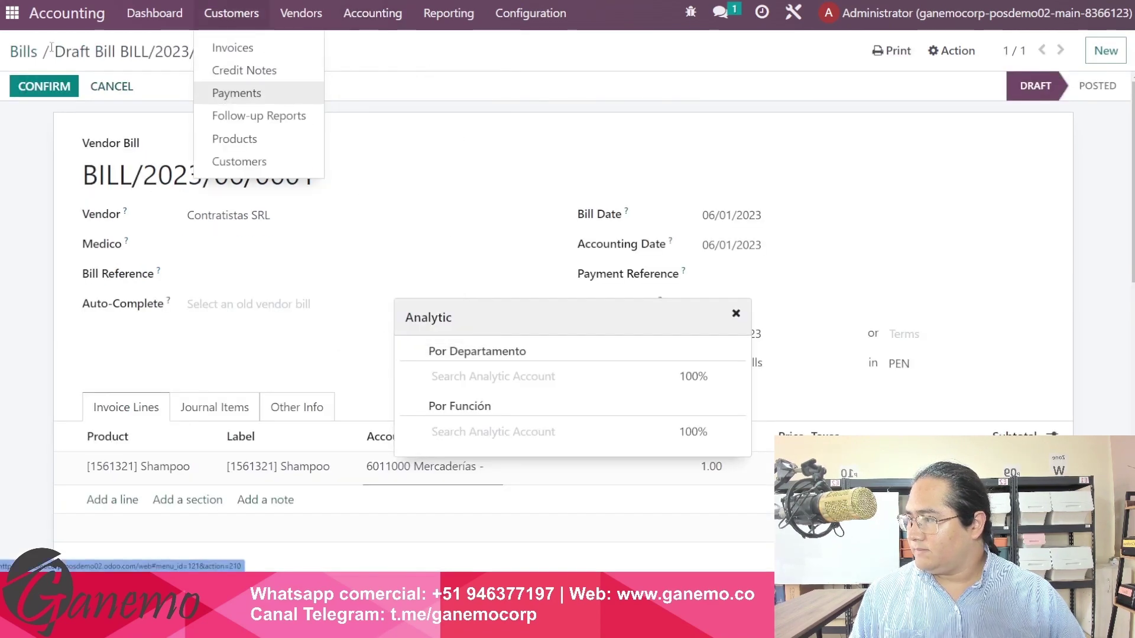
- Reopen draft bill BILL/2023/06/0001 from the Bills list and open the analytic distribution of its Shampoo line
left_click(52, 48)
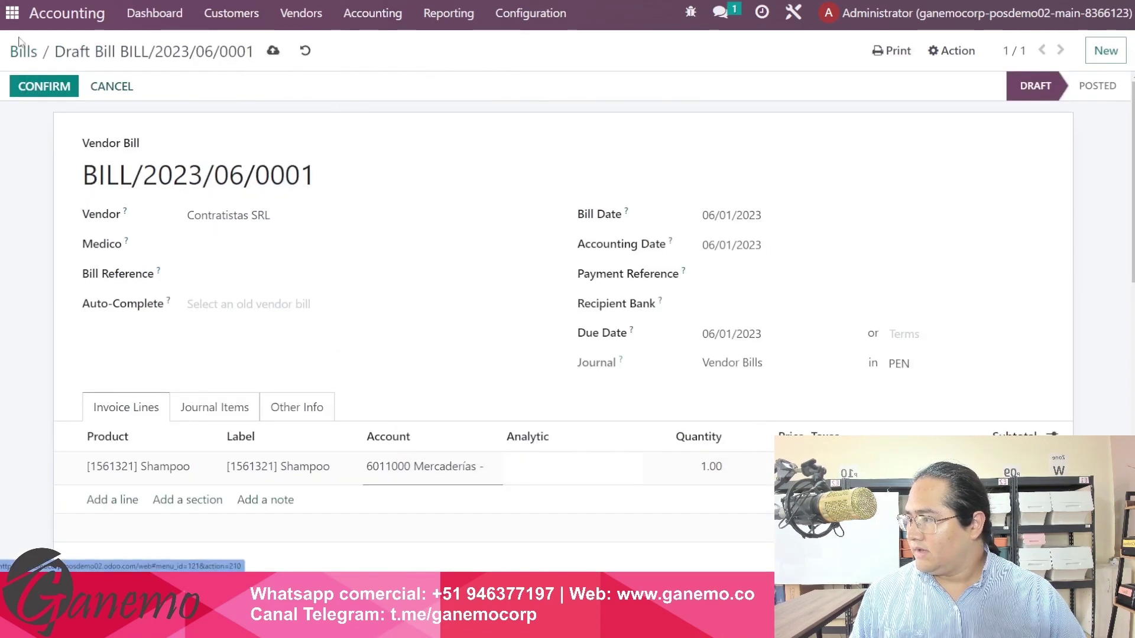
left_click(26, 52)
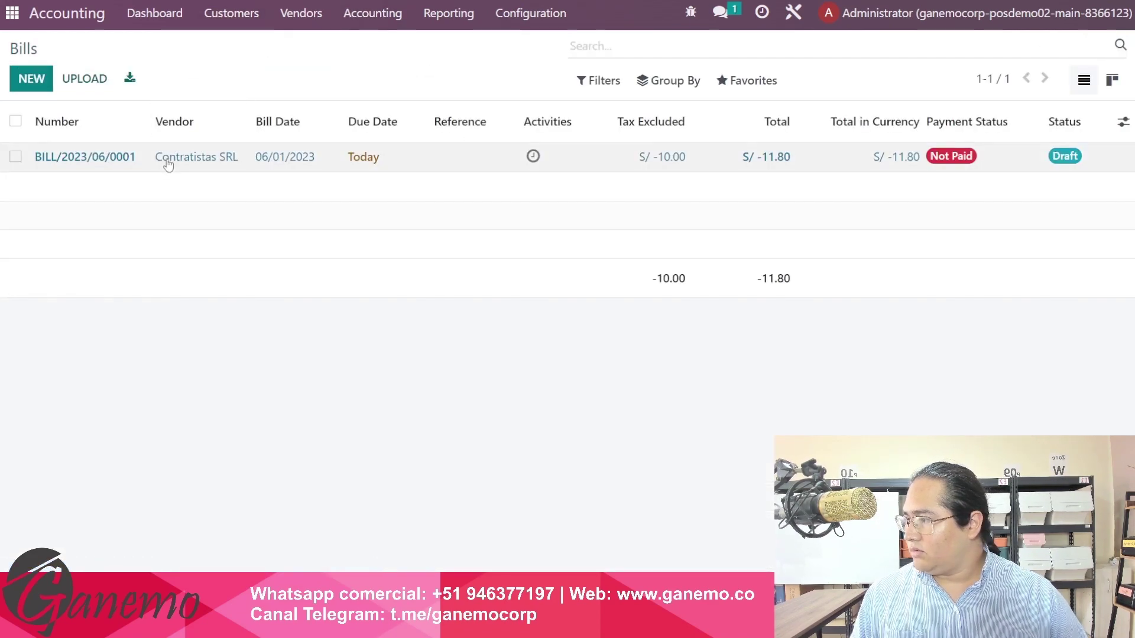
left_click(77, 157)
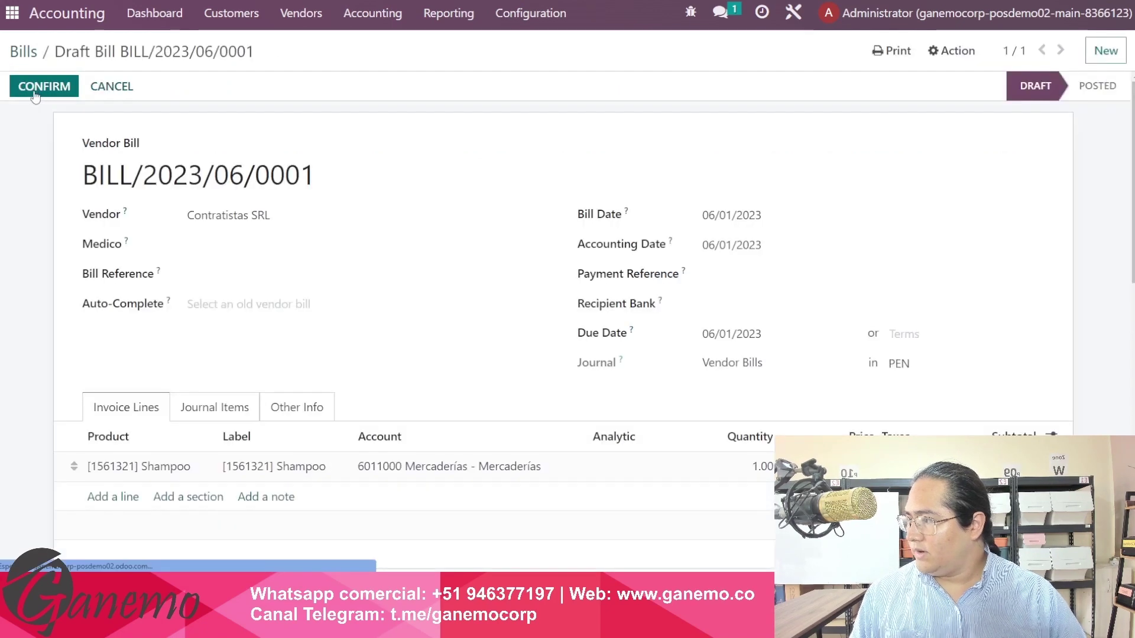
left_click(623, 479)
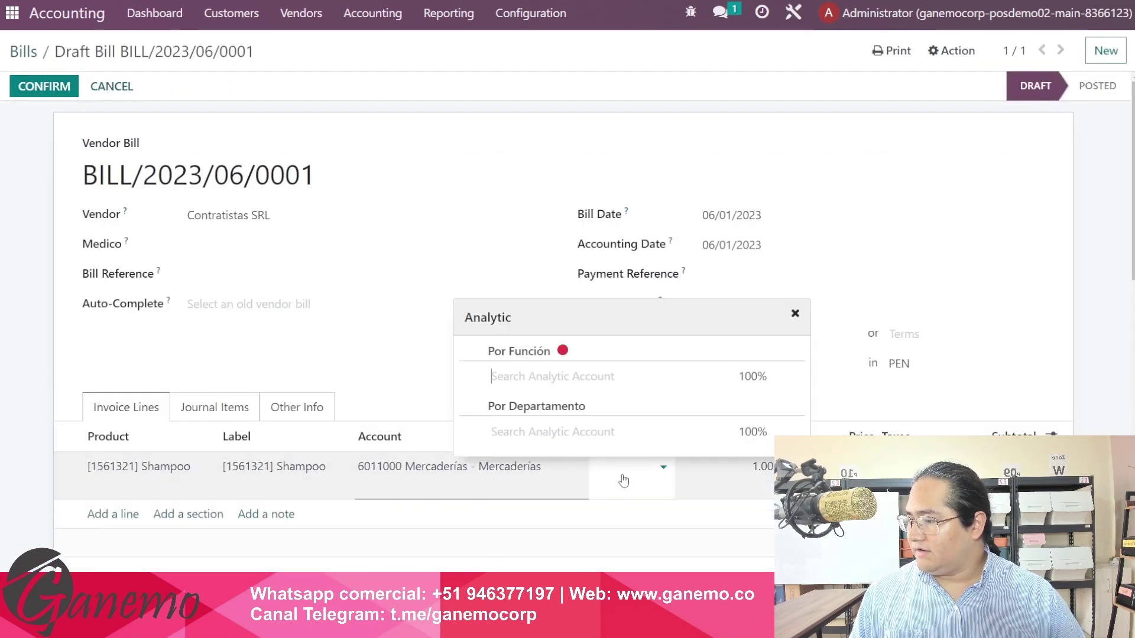
- Assign the Shampoo line to the Administración account under Por Función at 100%, after trying Producción
left_click(542, 377)
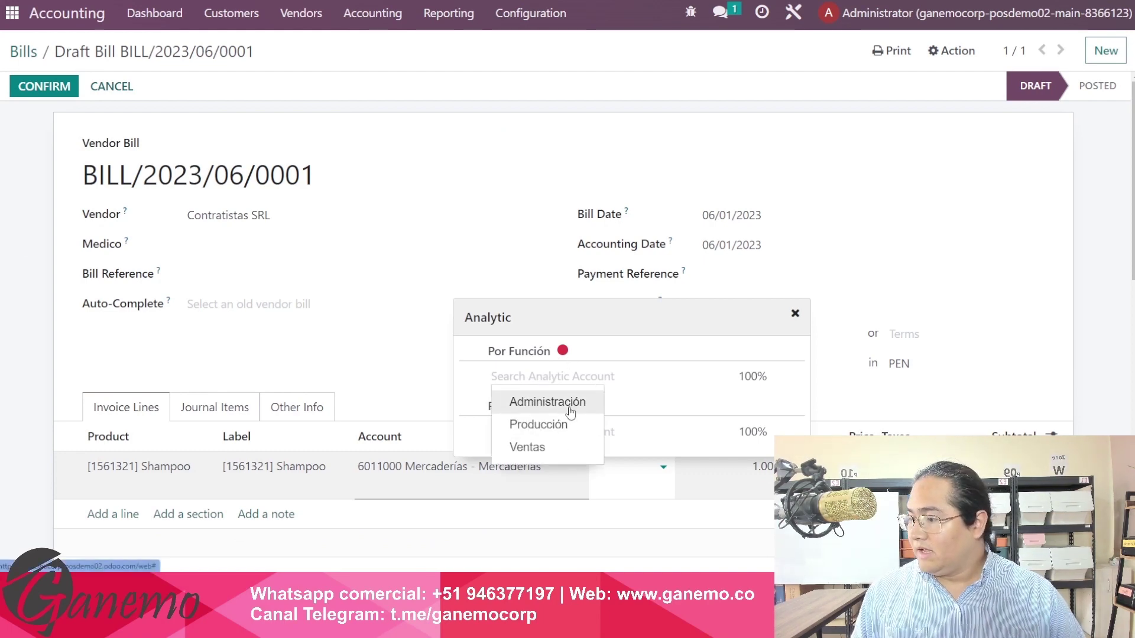
left_click(553, 427)
left_click(568, 358)
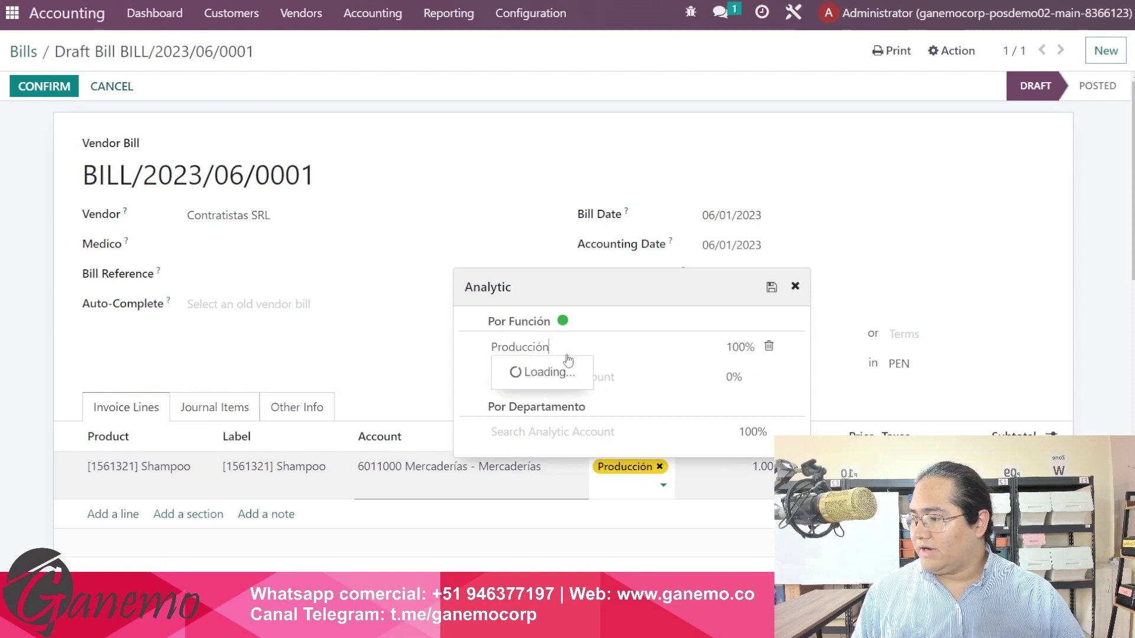
left_click(547, 371)
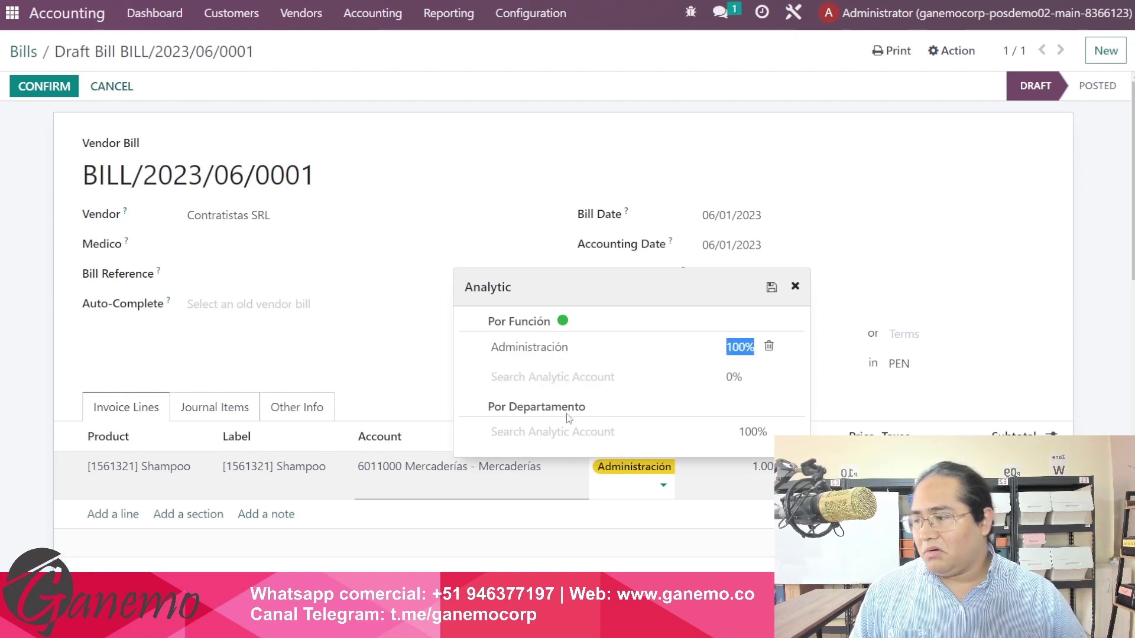
- Discard a new distribution template started from the Shampoo line's analytic distribution and confirm the vendor bill
left_click(768, 289)
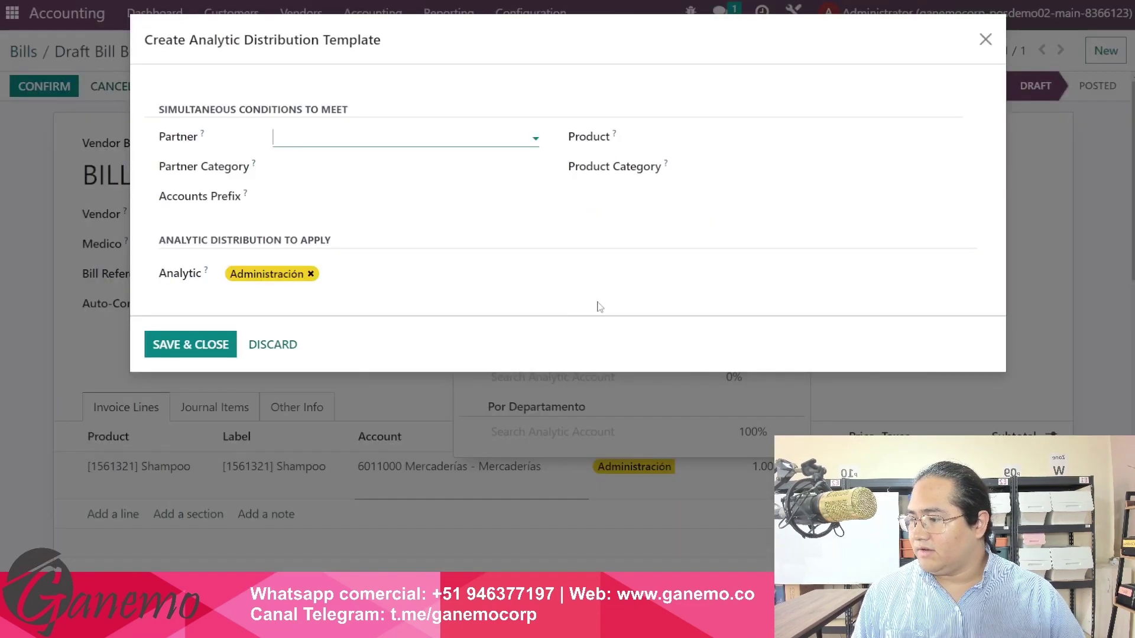
left_click(283, 346)
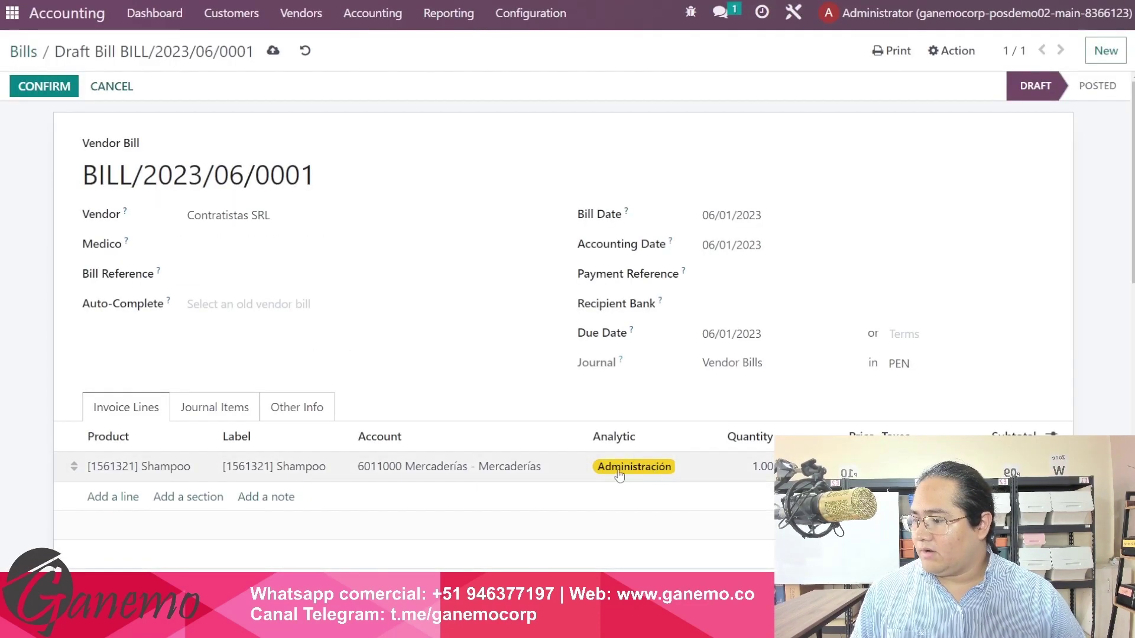
left_click(47, 87)
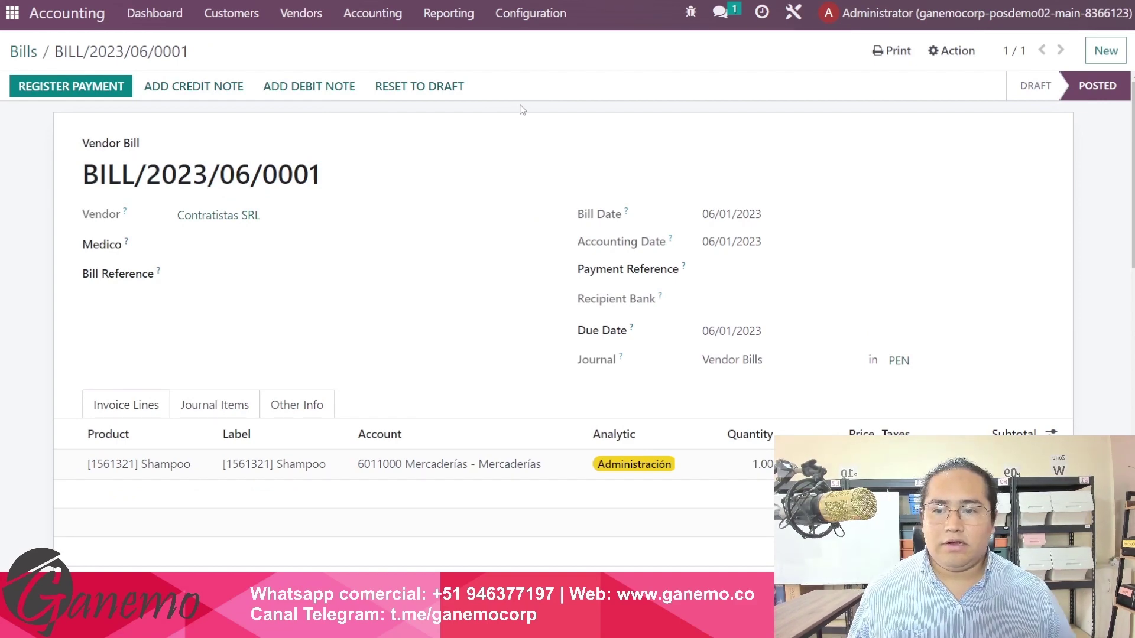
- Create a new vendor bill with Contratistas SRL as the vendor
left_click(13, 53)
key("alt+c")
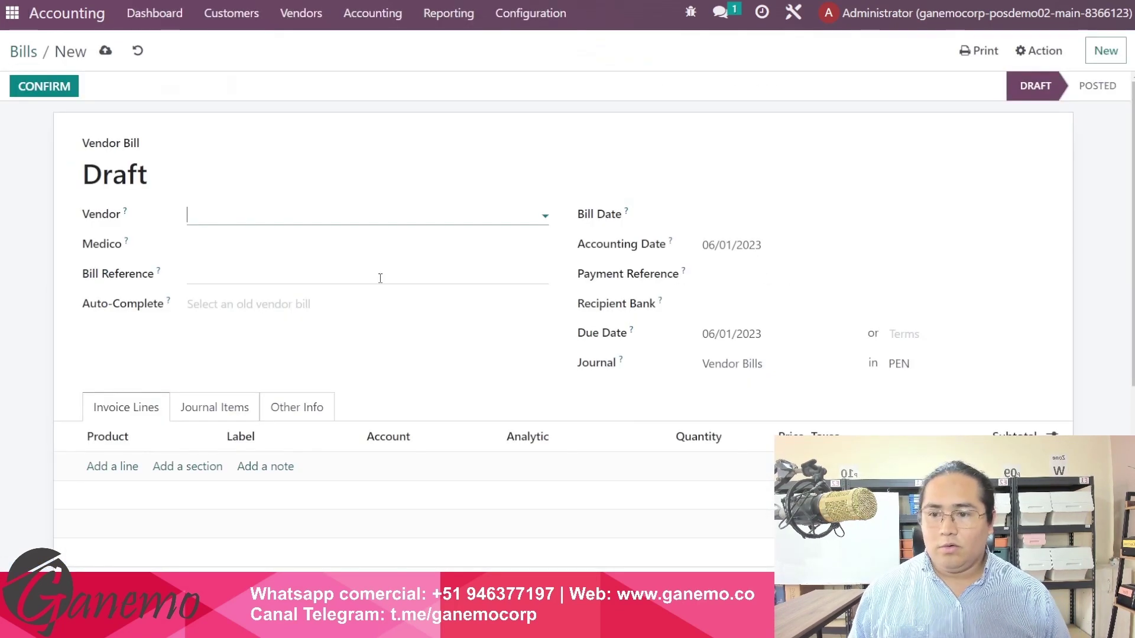
key("Down")
key("Down")
key("Up")
key("Tab")
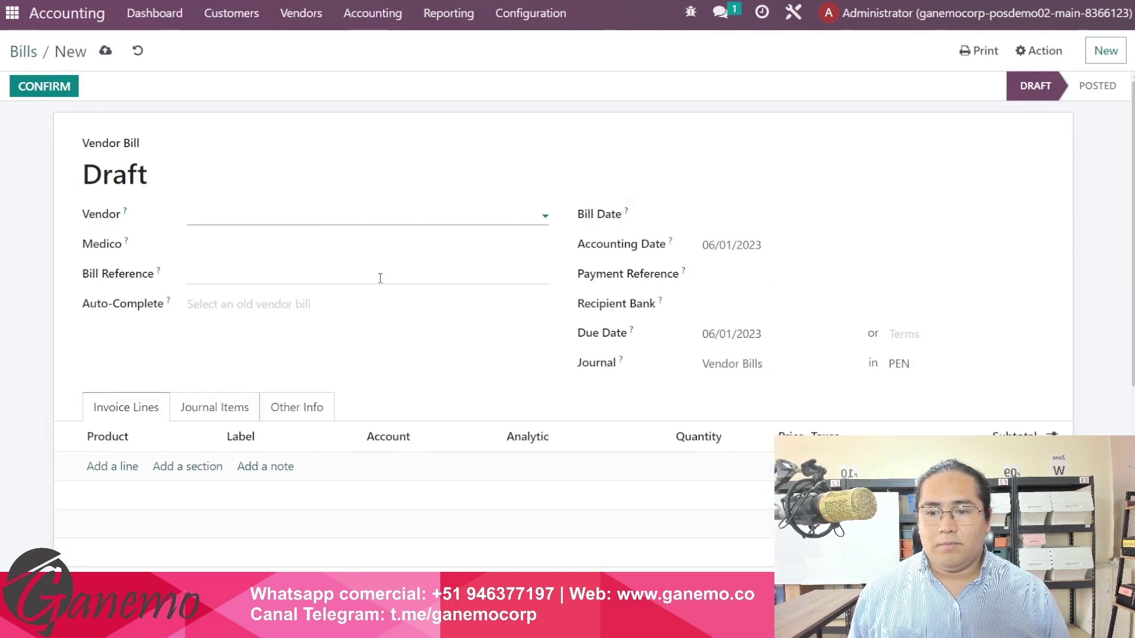
key("Tab")
key("Tab")
key("Tab")
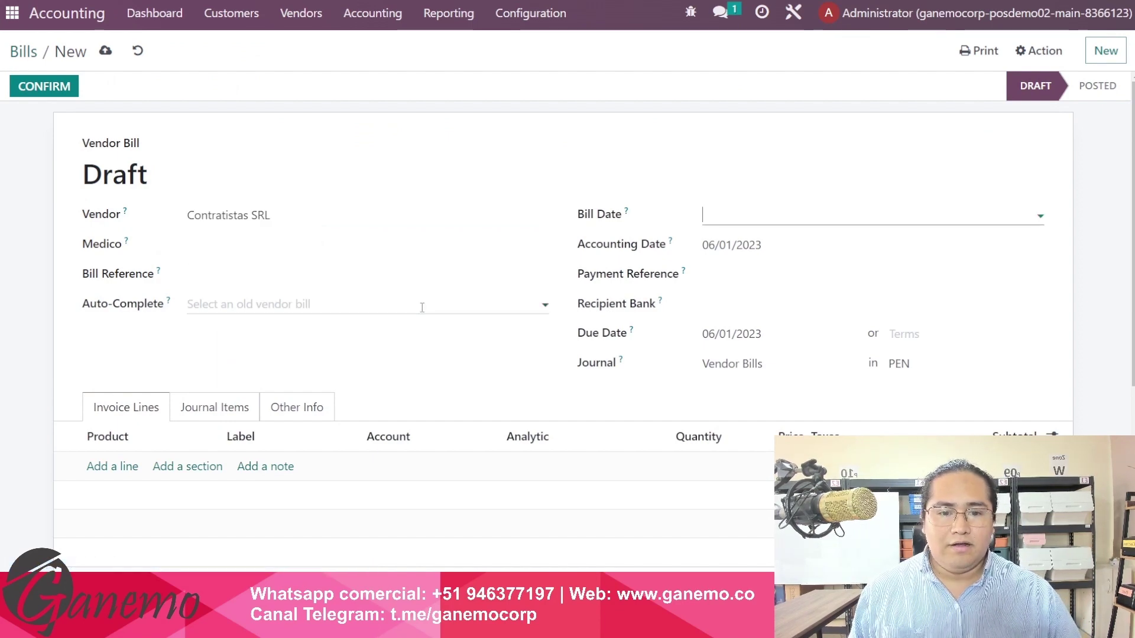
- Set the new bill's date to 06/01/2023
key("Down")
key("Down")
key("Up")
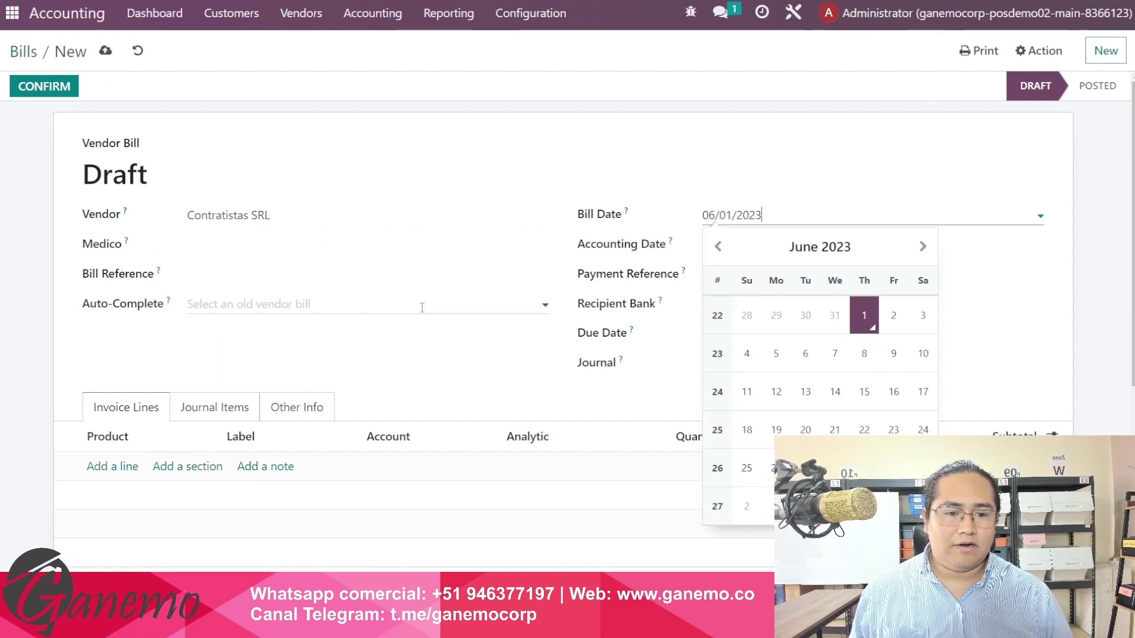
key("Tab")
key("Tab")
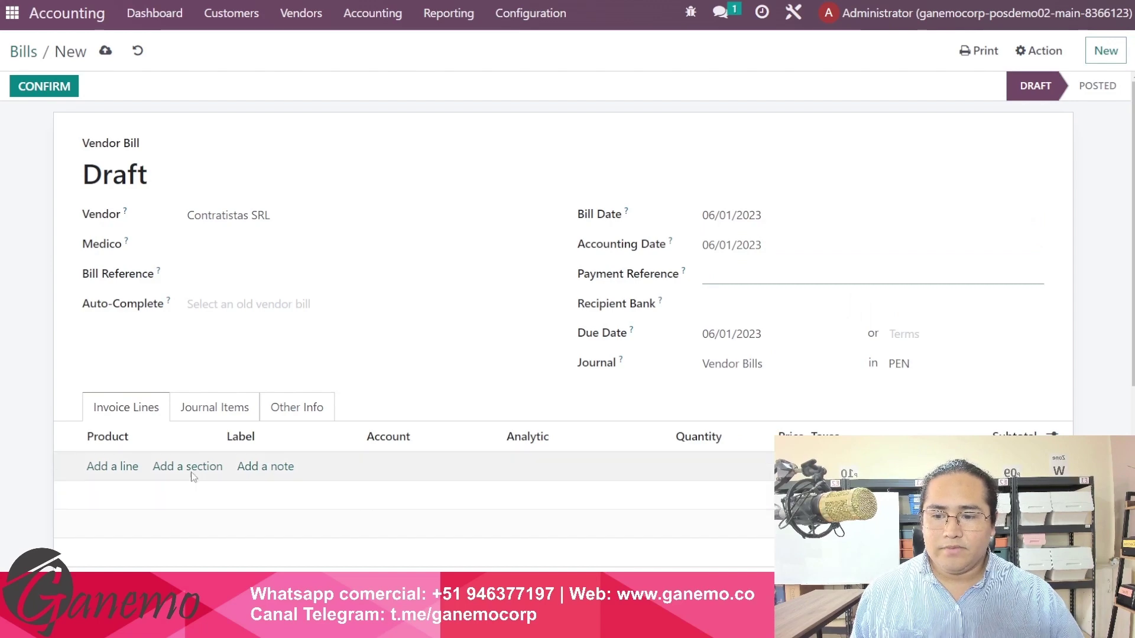
- Add an invoice line for the product [1561321] Shampoo and open its analytic distribution
left_click(126, 468)
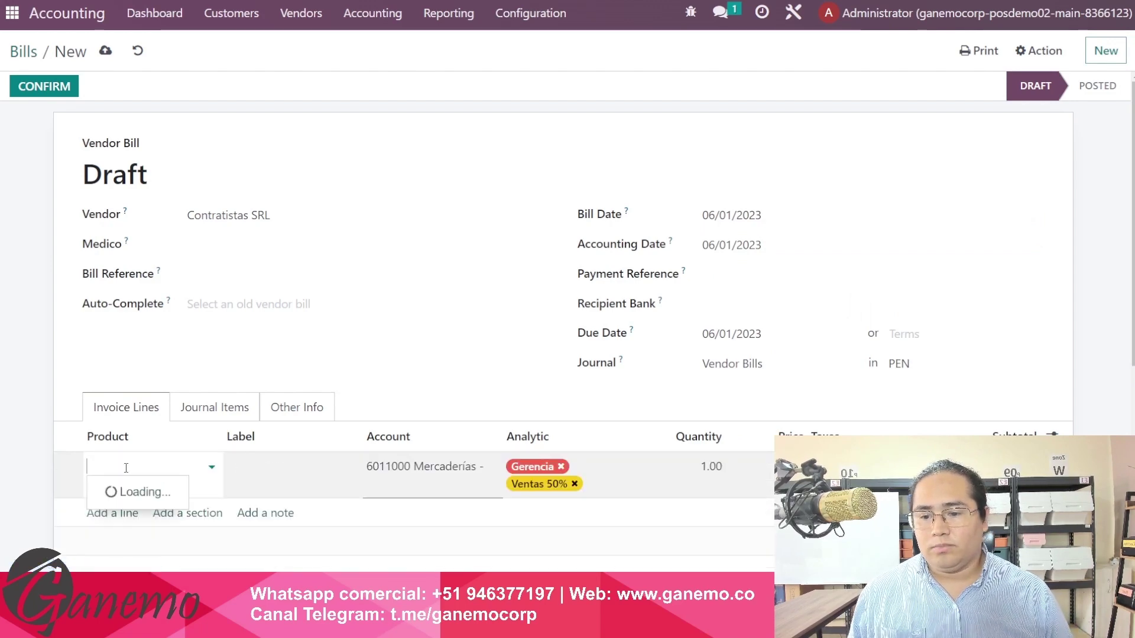
key("Return")
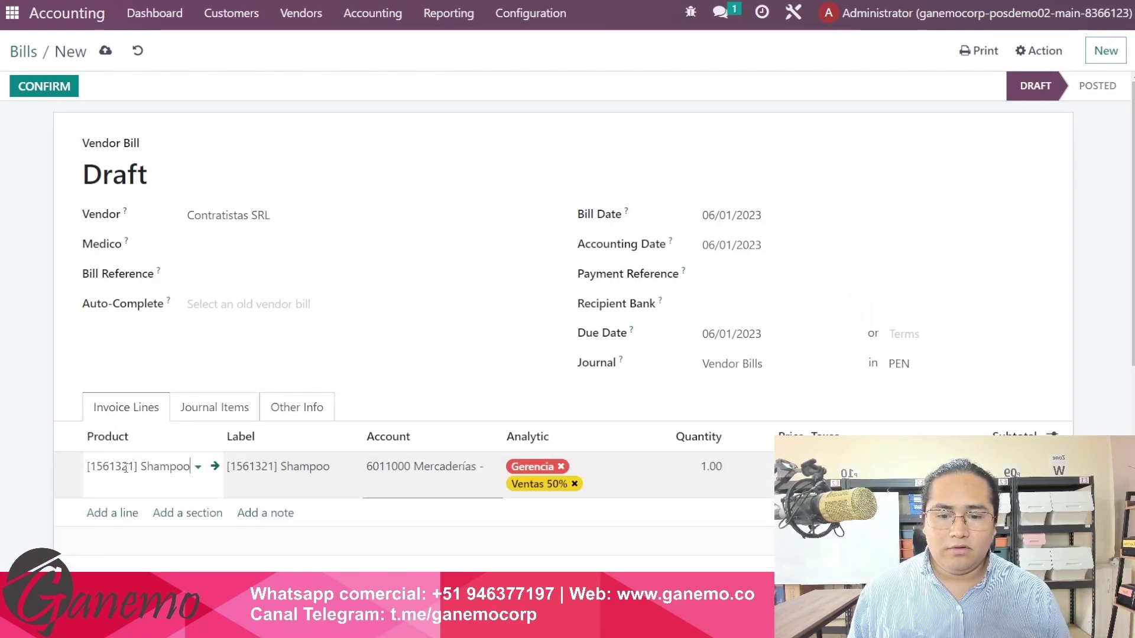
key("Tab")
key("Tab")
key("Tab")
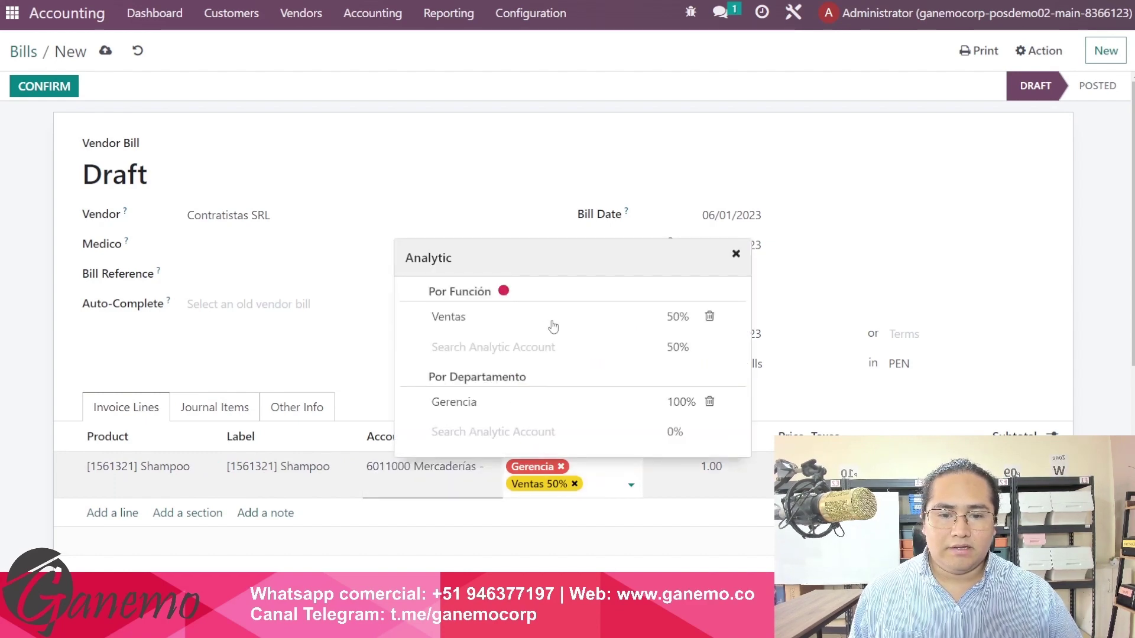
- Replace the Shampoo line's Por Función allocation with Ventas at 100% and remove Gerencia from Por Departamento
left_click(709, 319)
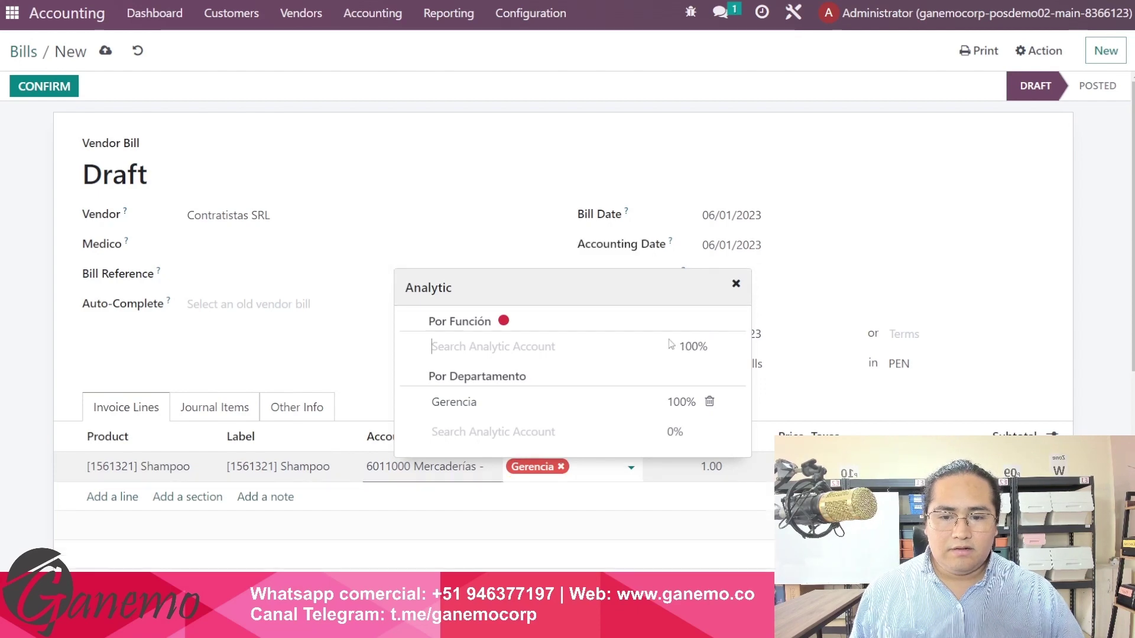
left_click(530, 353)
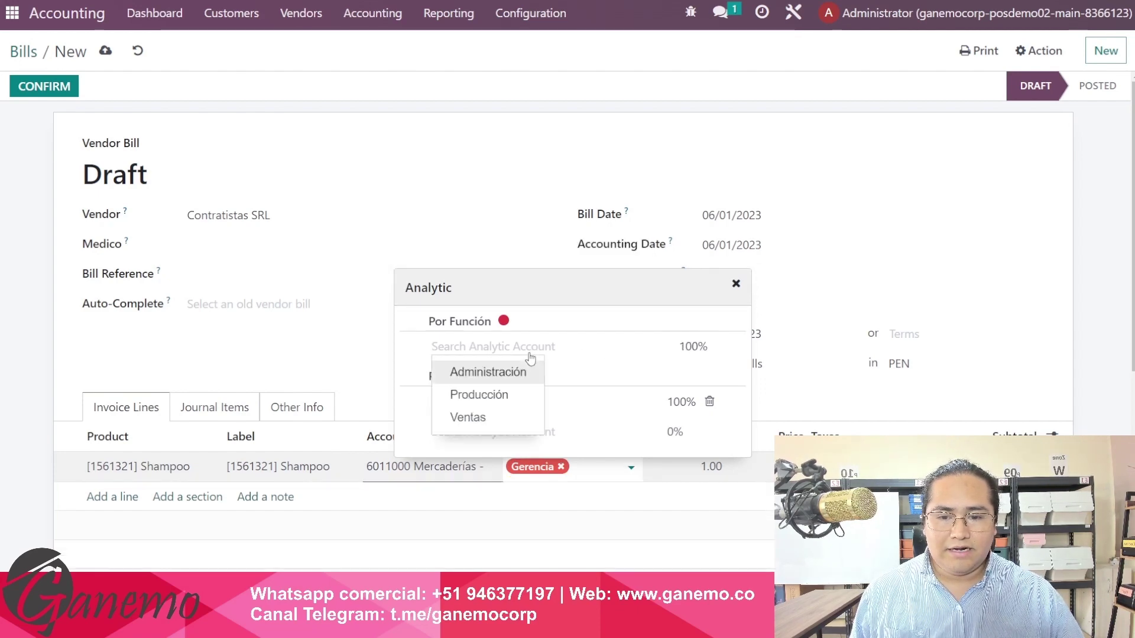
left_click(504, 372)
left_click(544, 322)
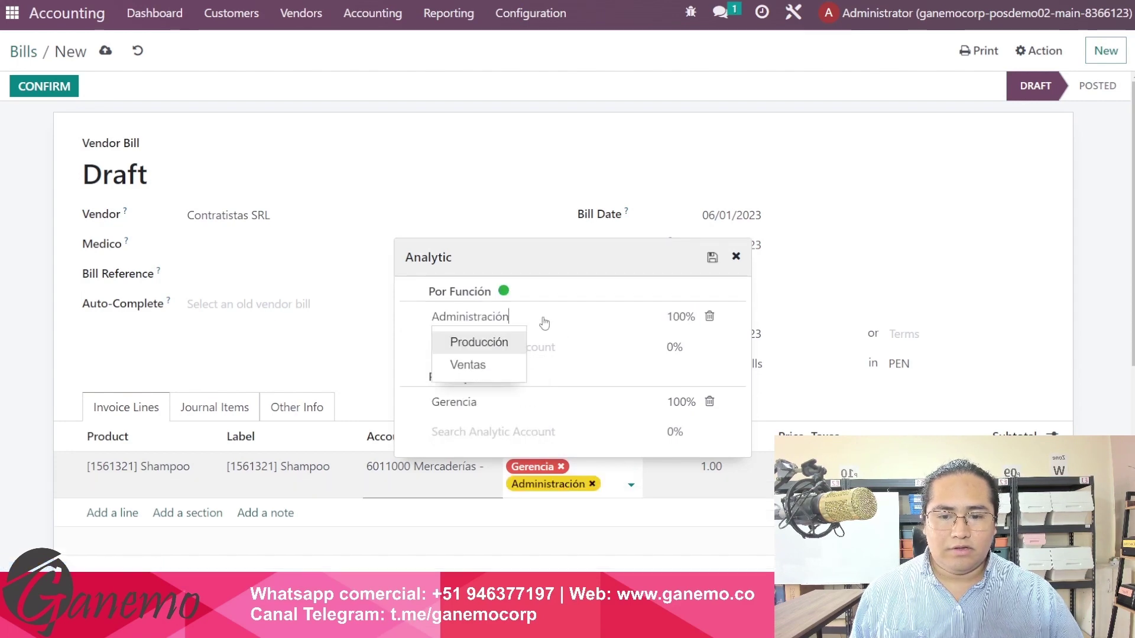
left_click(506, 365)
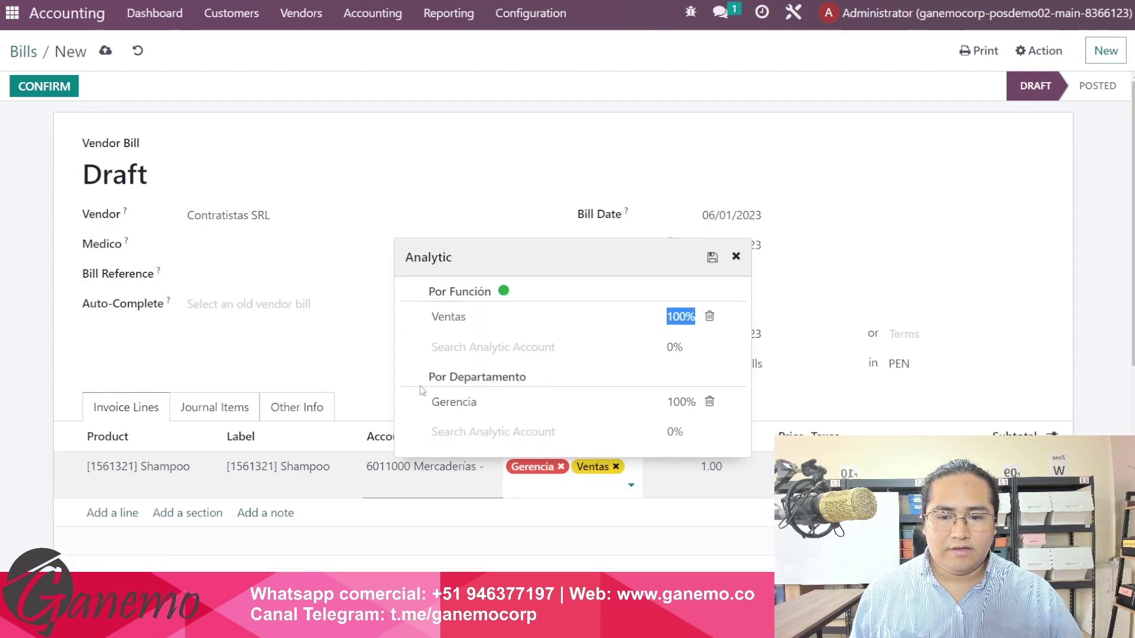
left_click(708, 402)
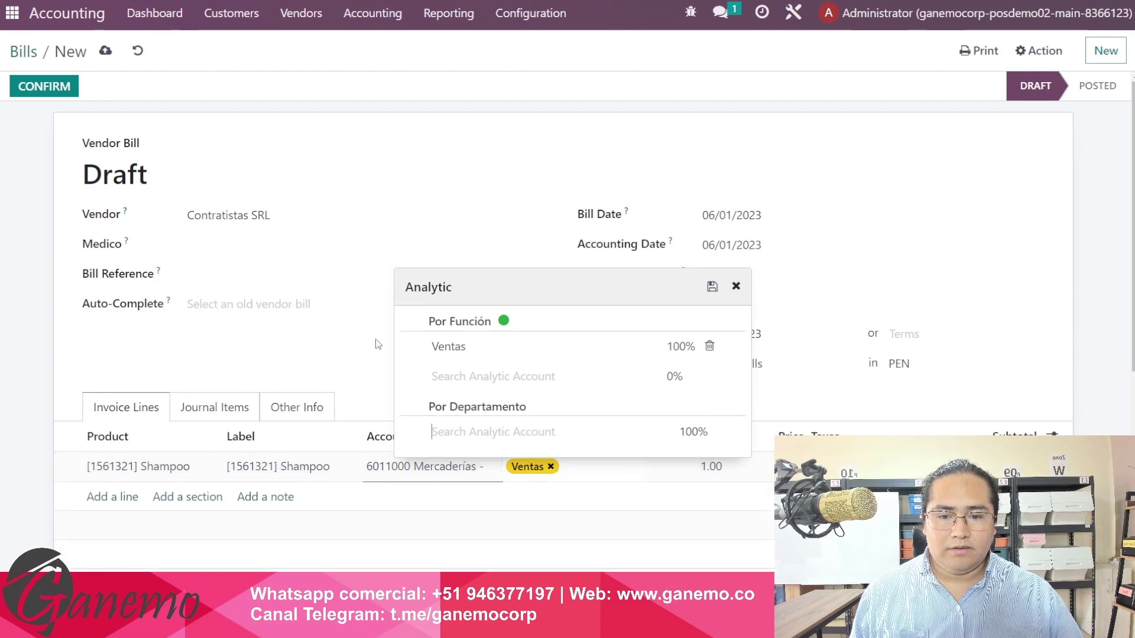
left_click(340, 344)
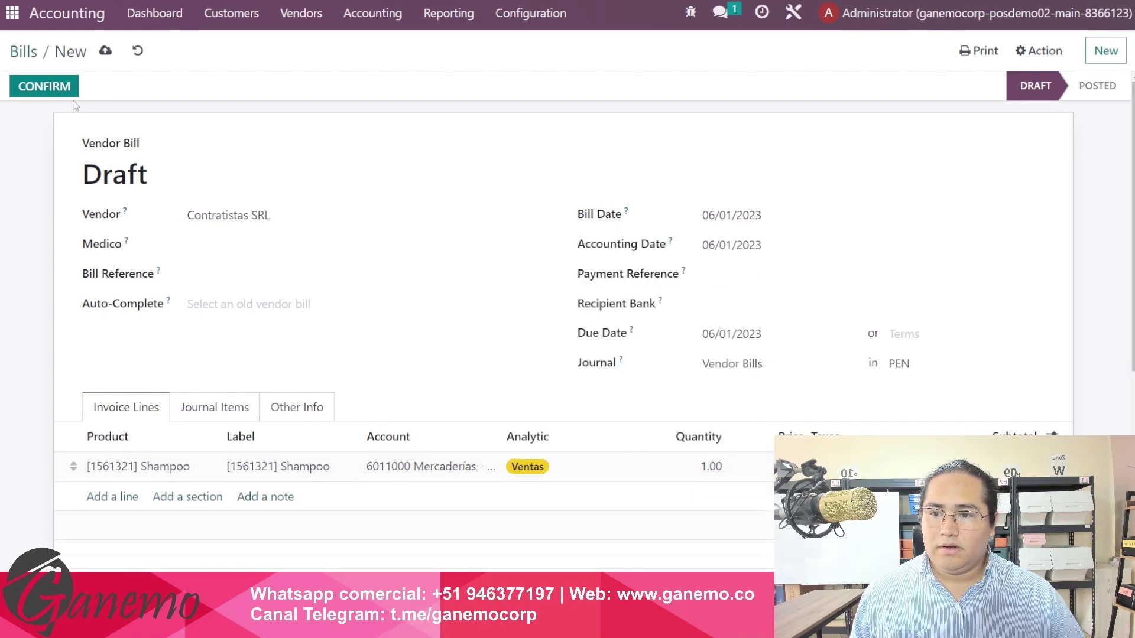
- Confirm the Contratistas SRL bill and review the analytic account on its invoice line and journal items
left_click(52, 87)
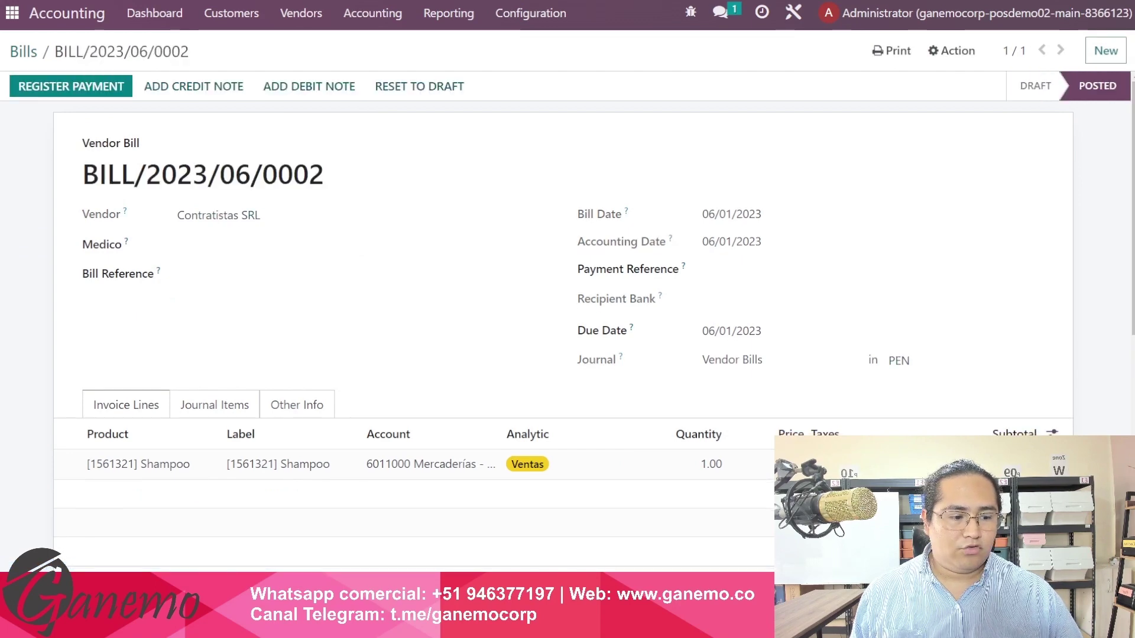
scroll(532, 349, "down", 3)
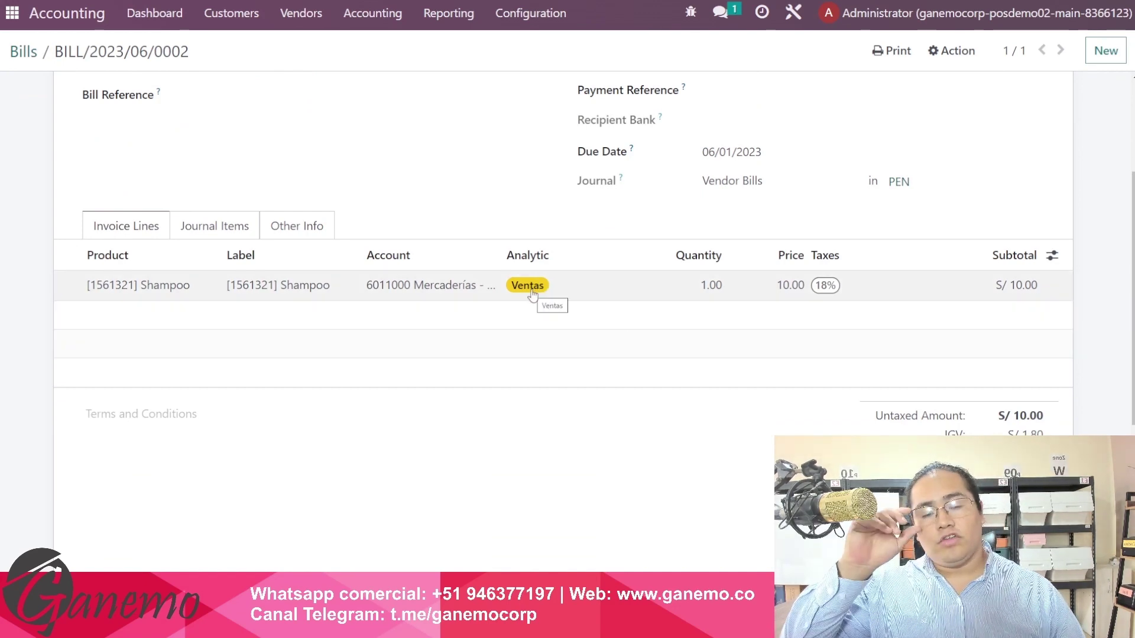
scroll(532, 294, "up", 2)
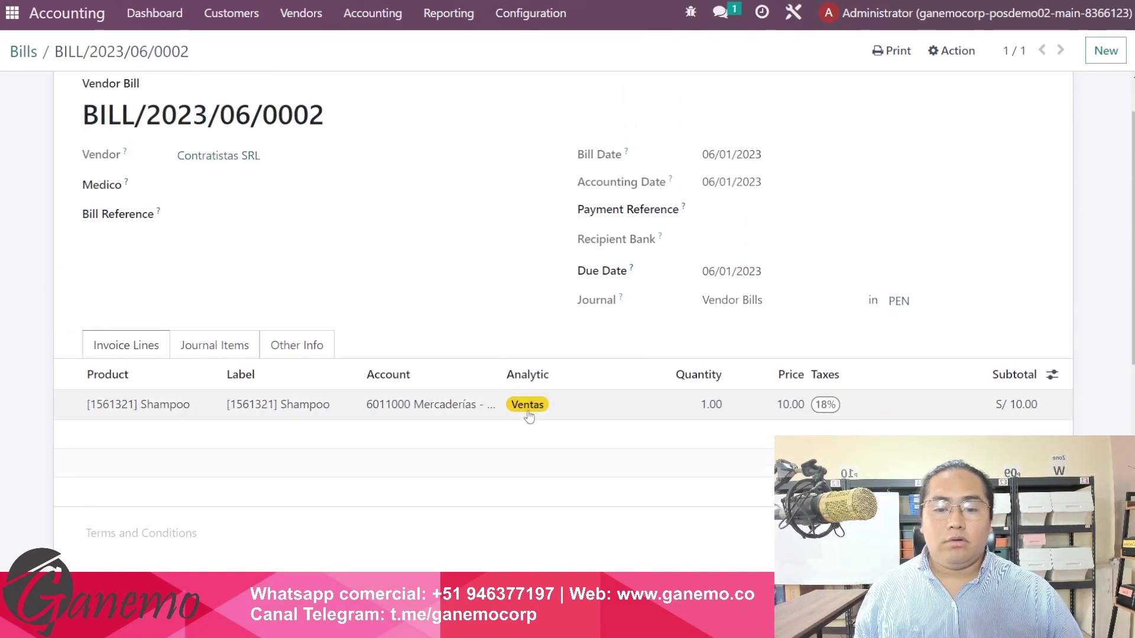
left_click(220, 355)
scroll(380, 344, "down", 1)
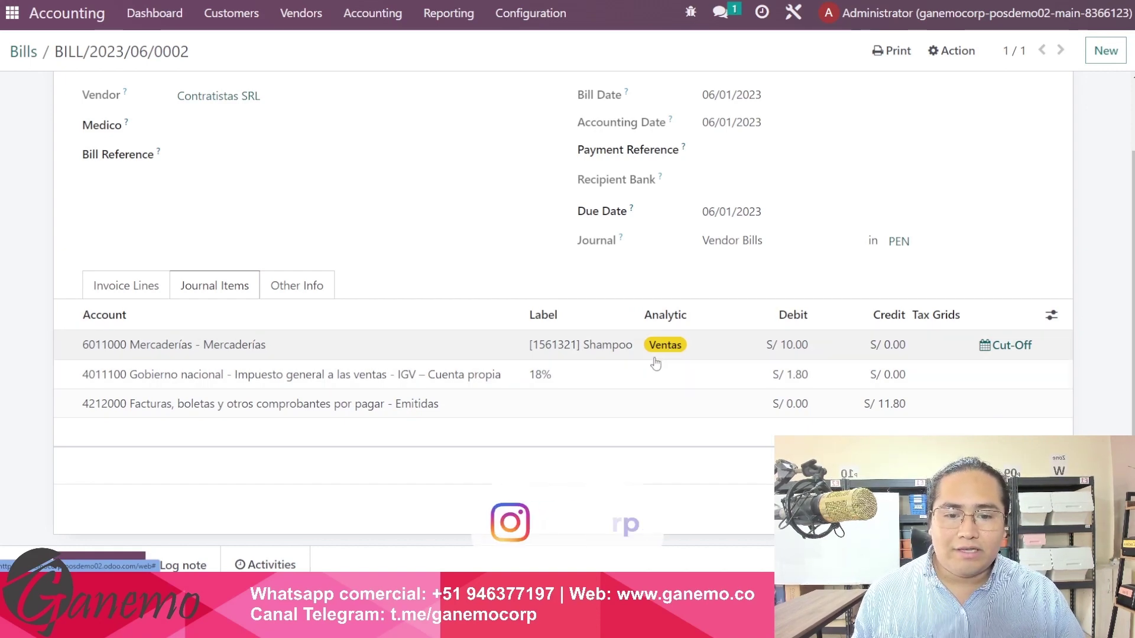
- Compare the analytic accounts on the journal items of the two posted Contratistas SRL bills
left_click(24, 52)
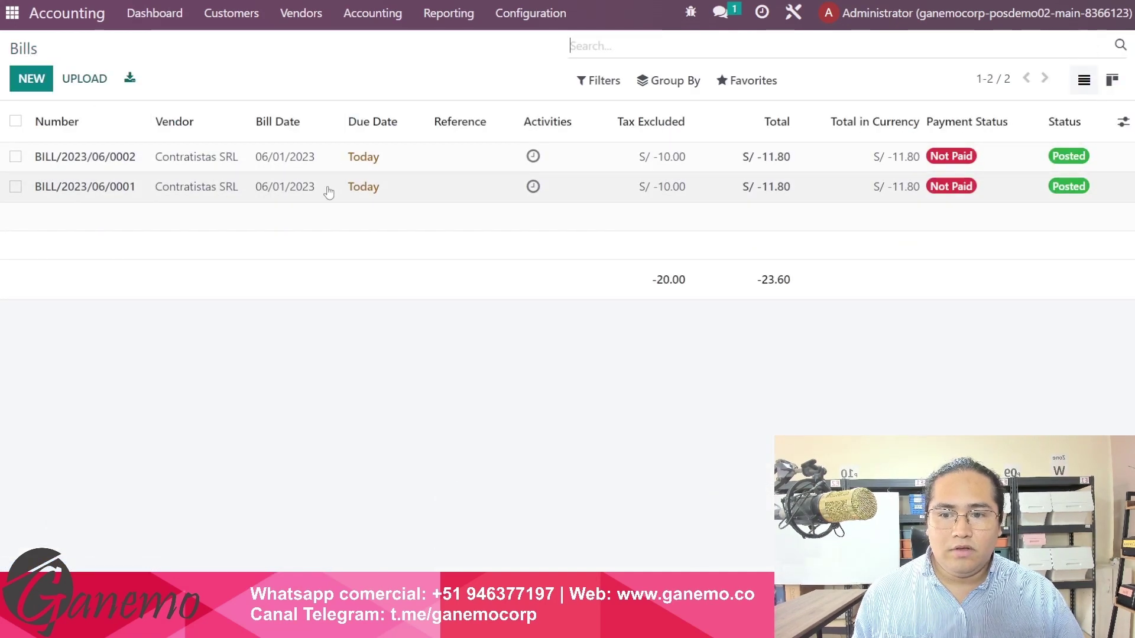
left_click(356, 162)
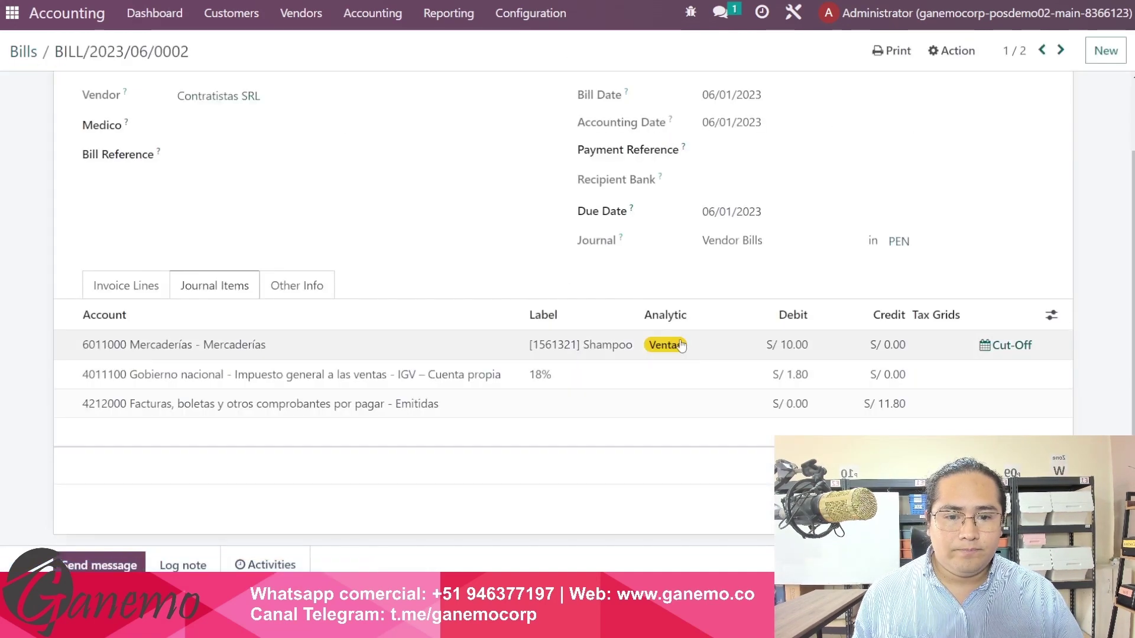
left_click(1064, 55)
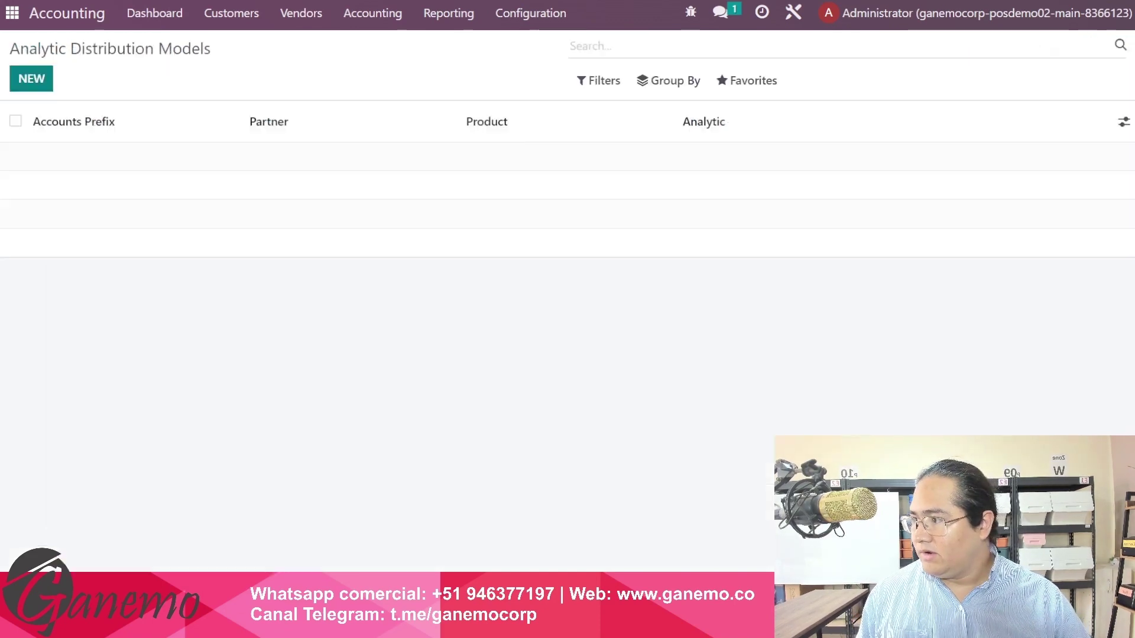
- Open the Por Función analytic plan and show the colors available for it
left_click(567, 15)
scroll(497, 230, "down", 5)
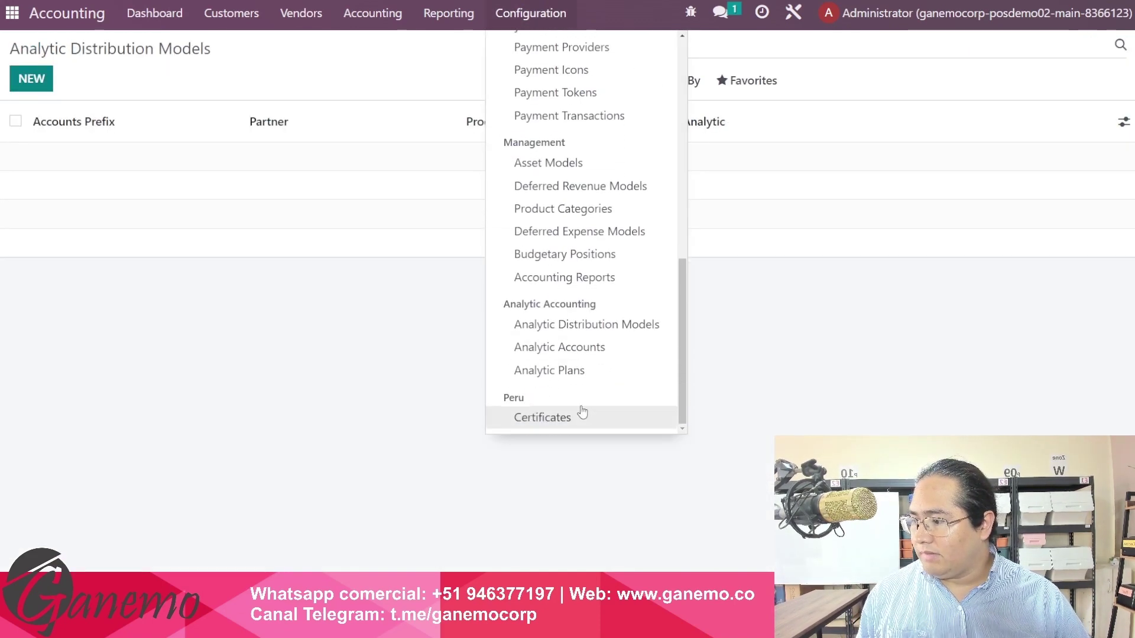
left_click(571, 368)
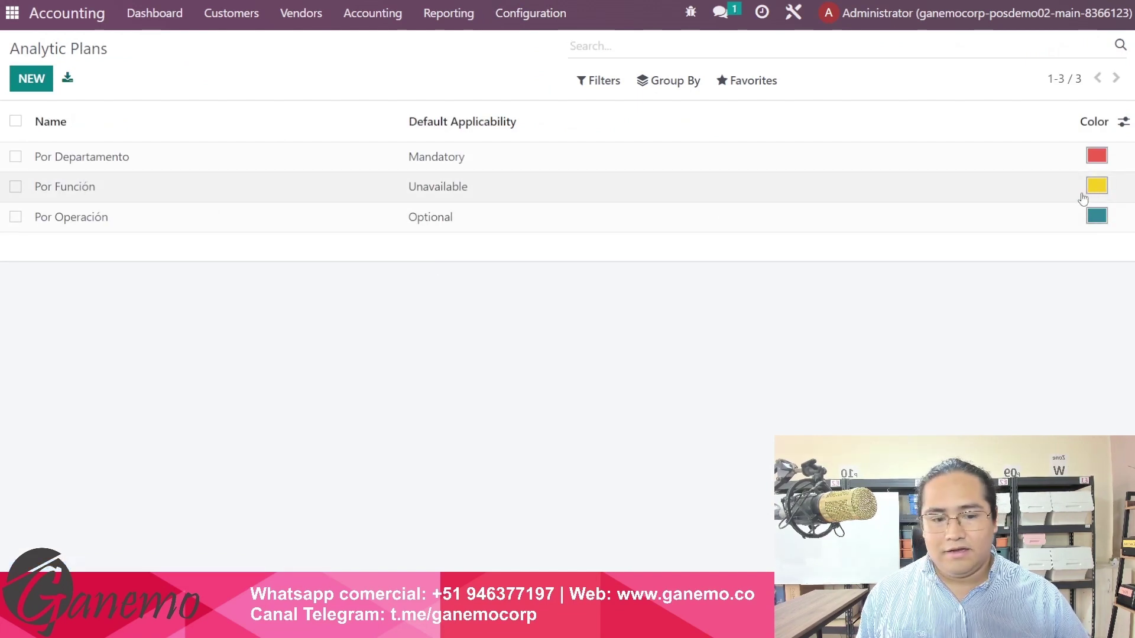
left_click(998, 188)
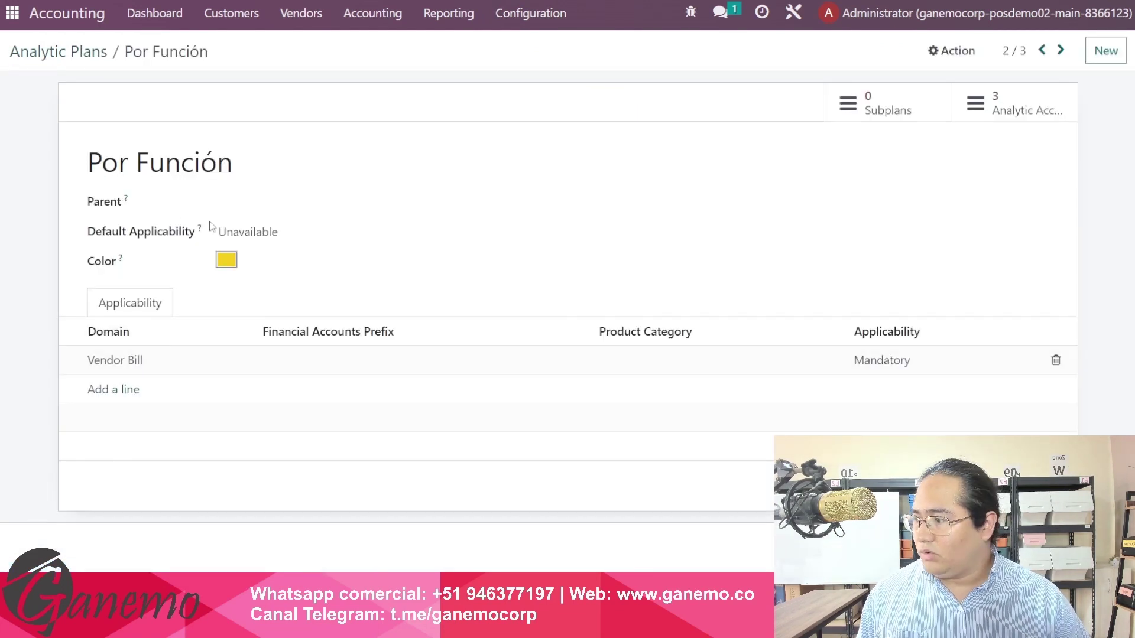
left_click(226, 260)
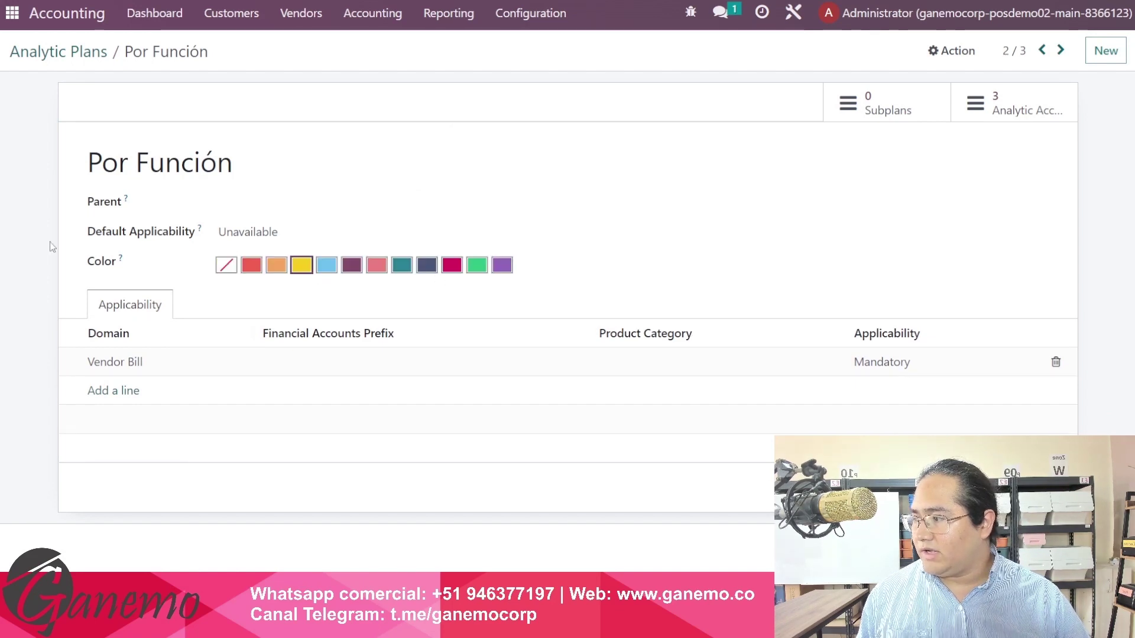
- Return to the open vendor bill and go back to the list of bills
left_click(272, 1)
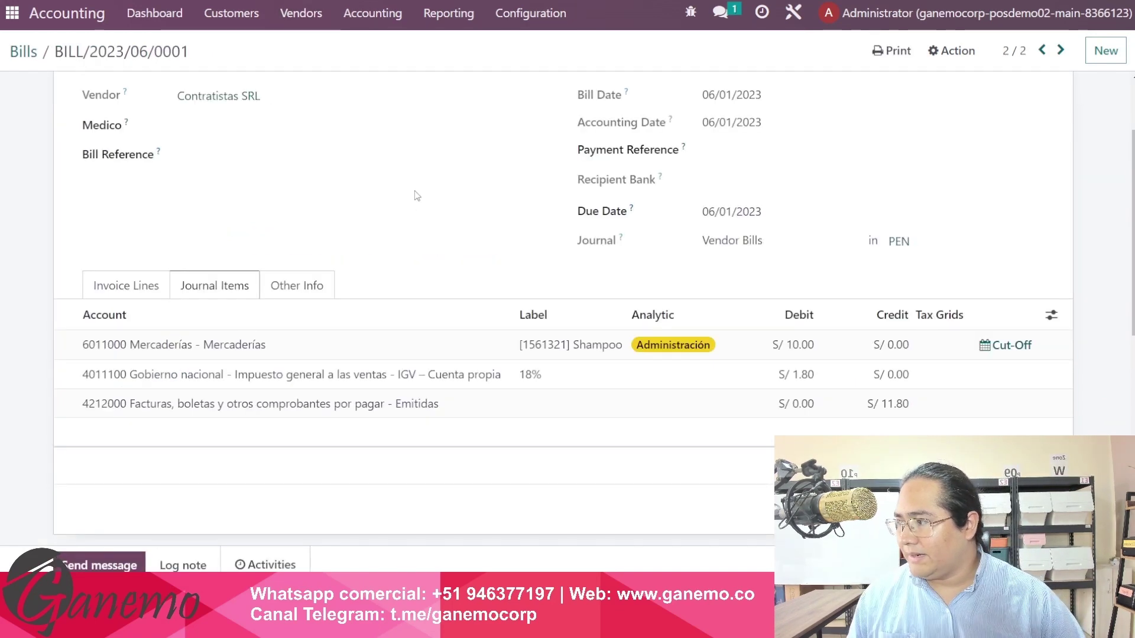
scroll(414, 195, "up", 2)
left_click(24, 50)
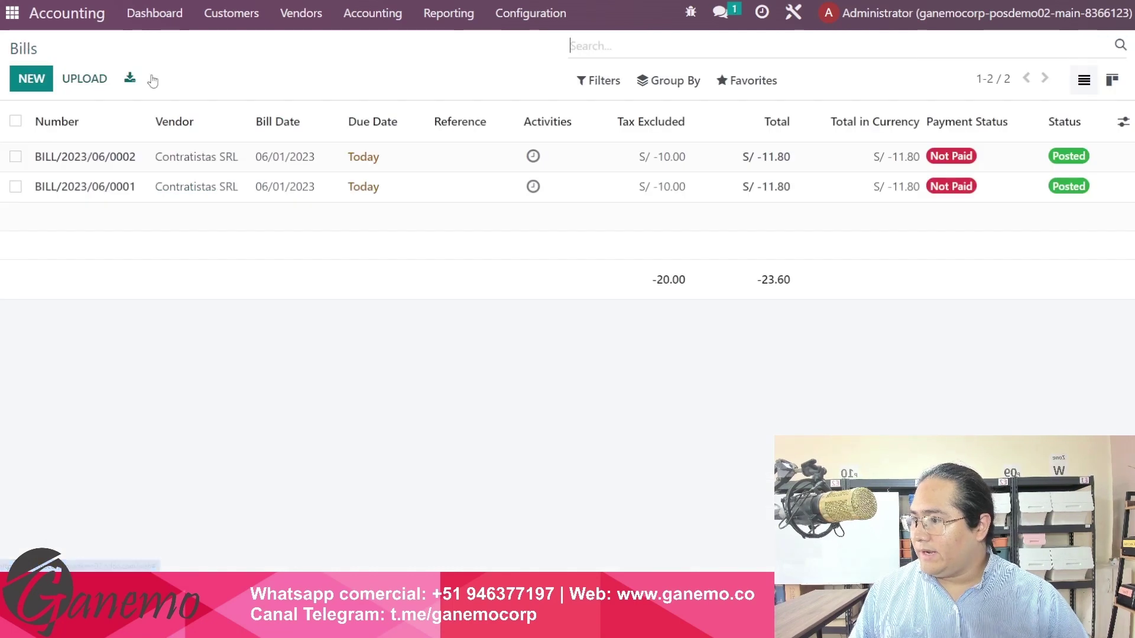
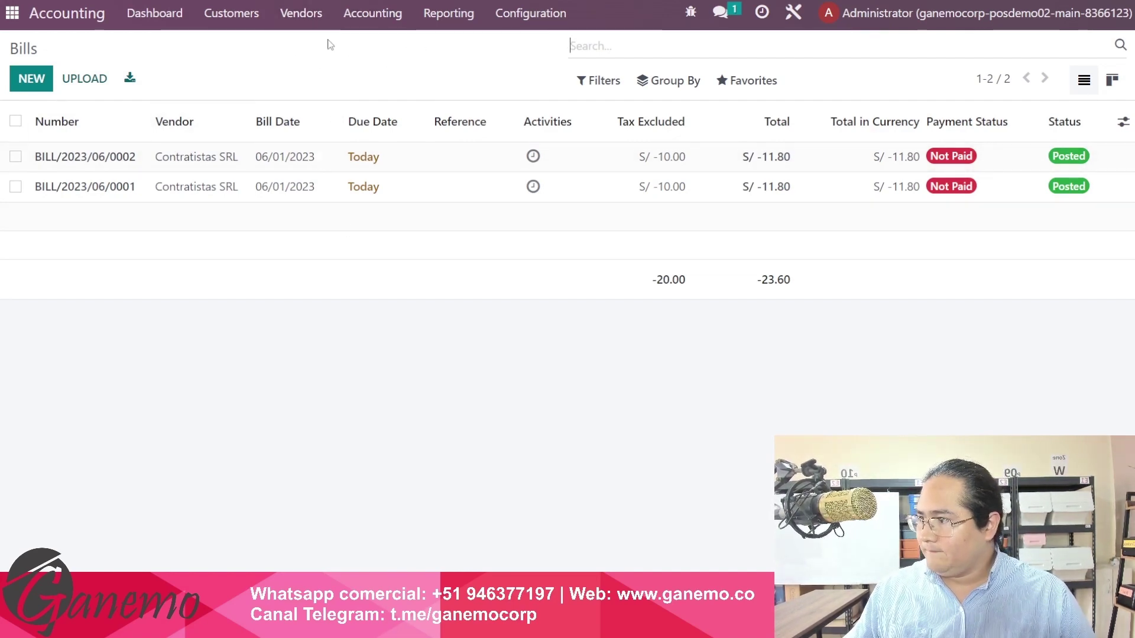
- Open the Profit and Loss report and group it analytically by the Por Función plan
left_click(440, 13)
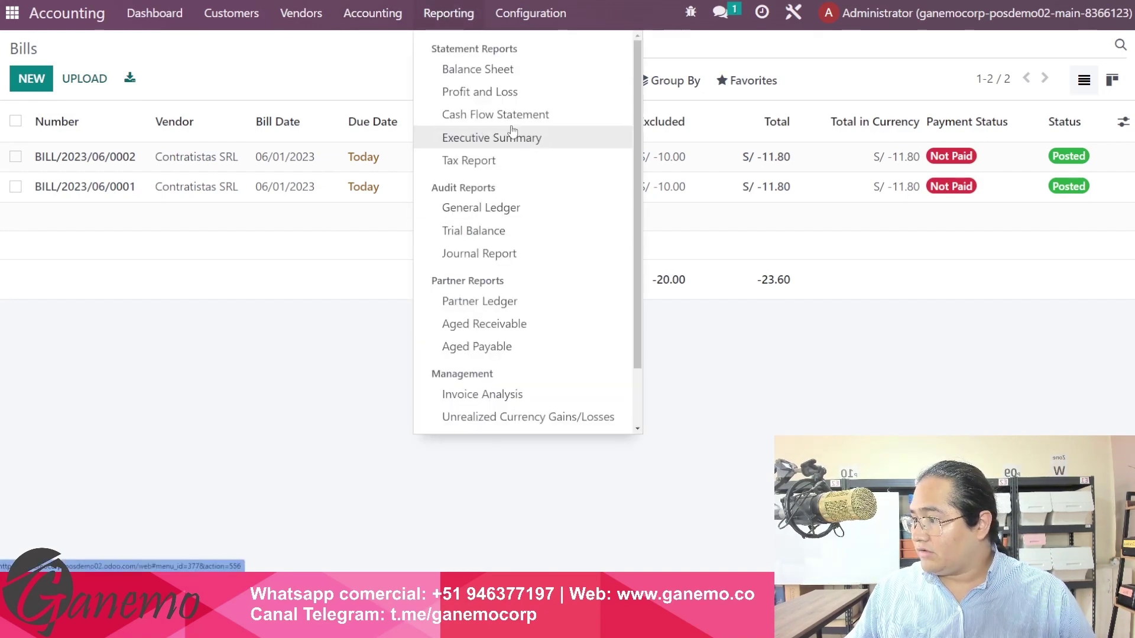
left_click(491, 92)
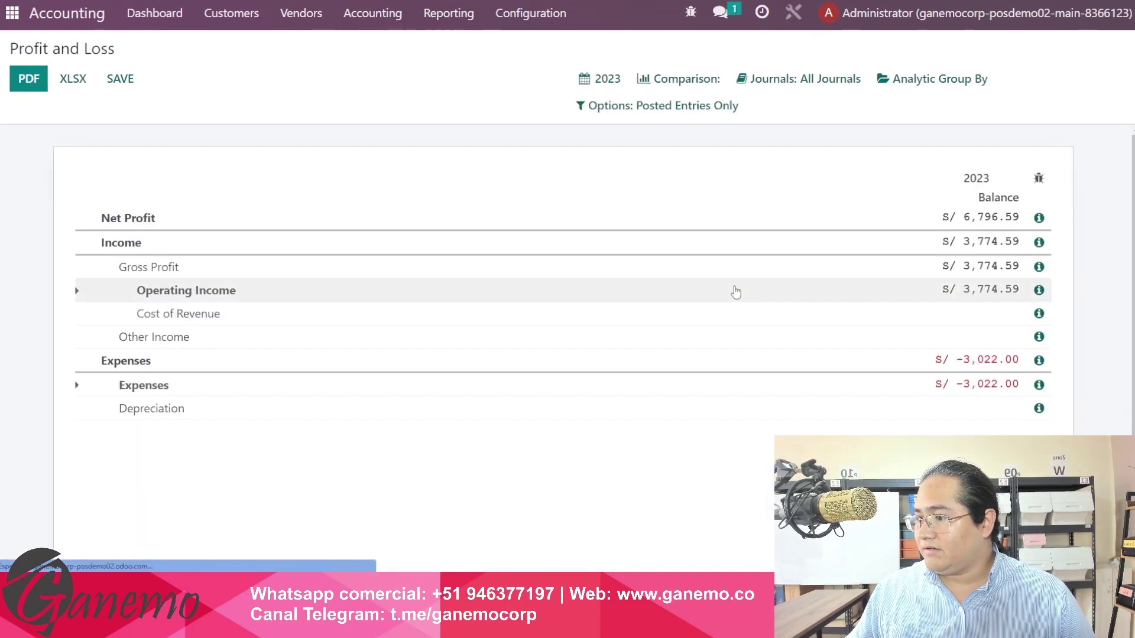
left_click(914, 83)
left_click(956, 116)
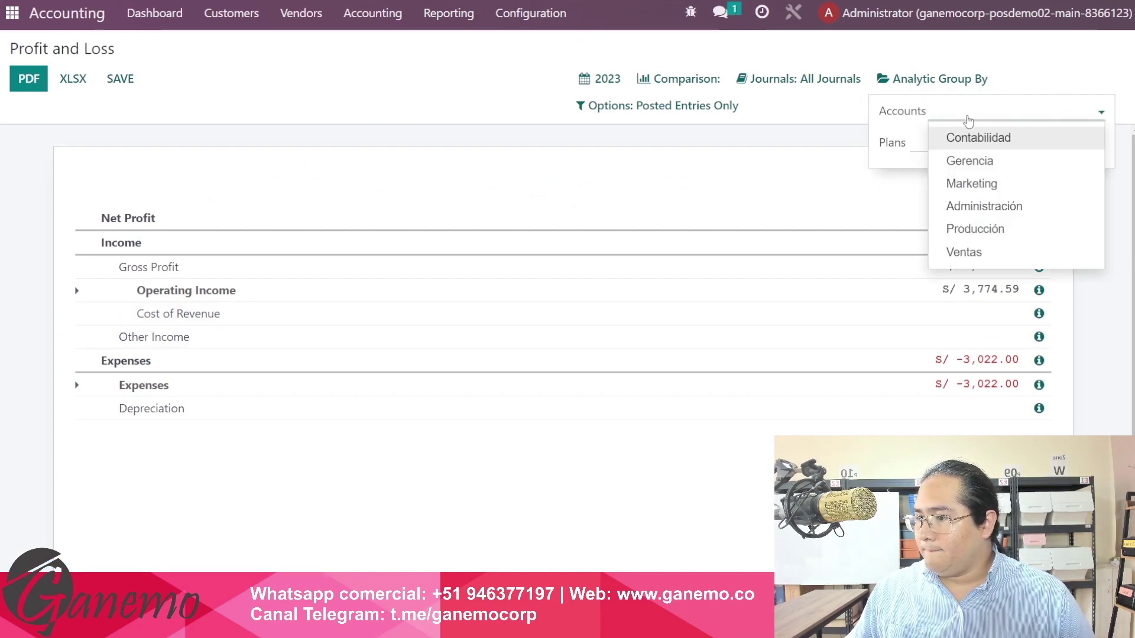
left_click(925, 144)
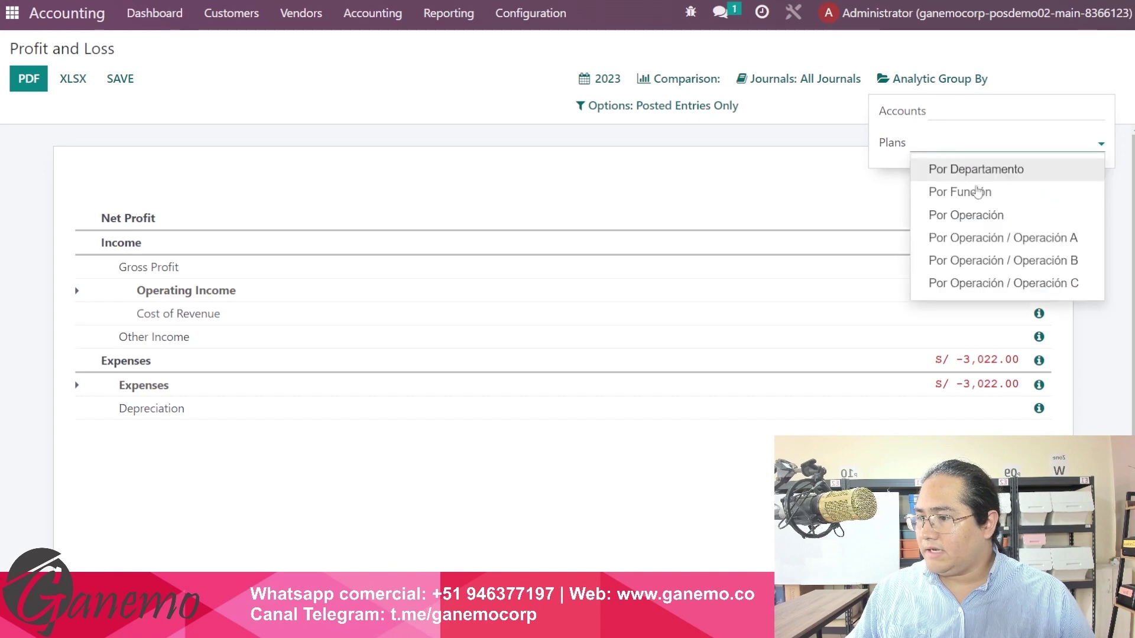
left_click(978, 201)
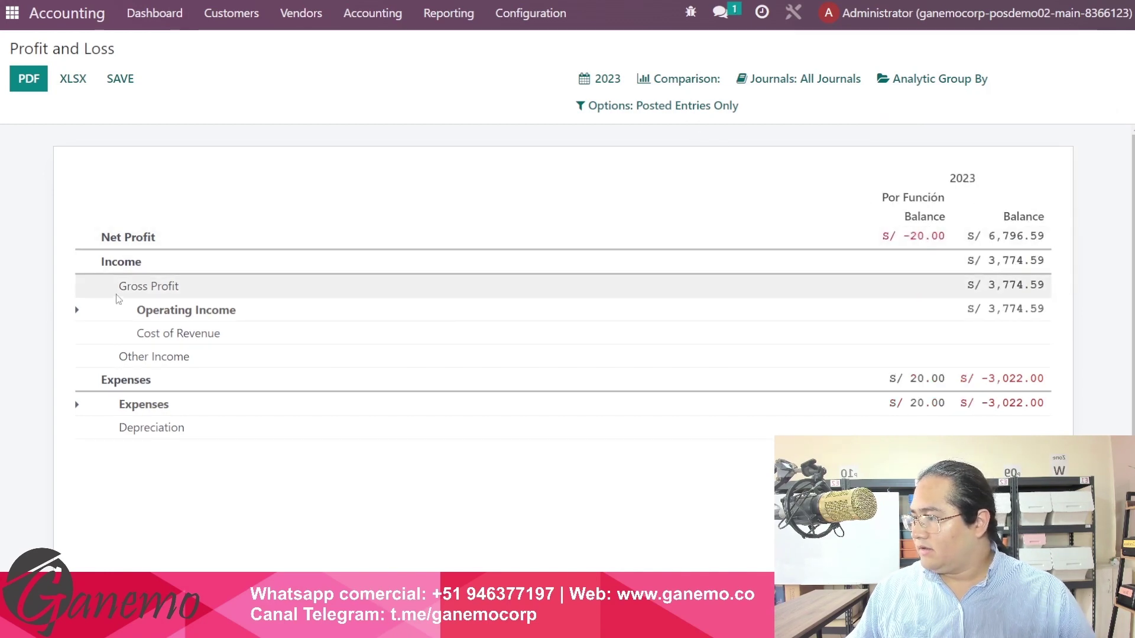
- Expand the Operating Income and Expenses sections of the Profit and Loss report to show their accounts
left_click(80, 312)
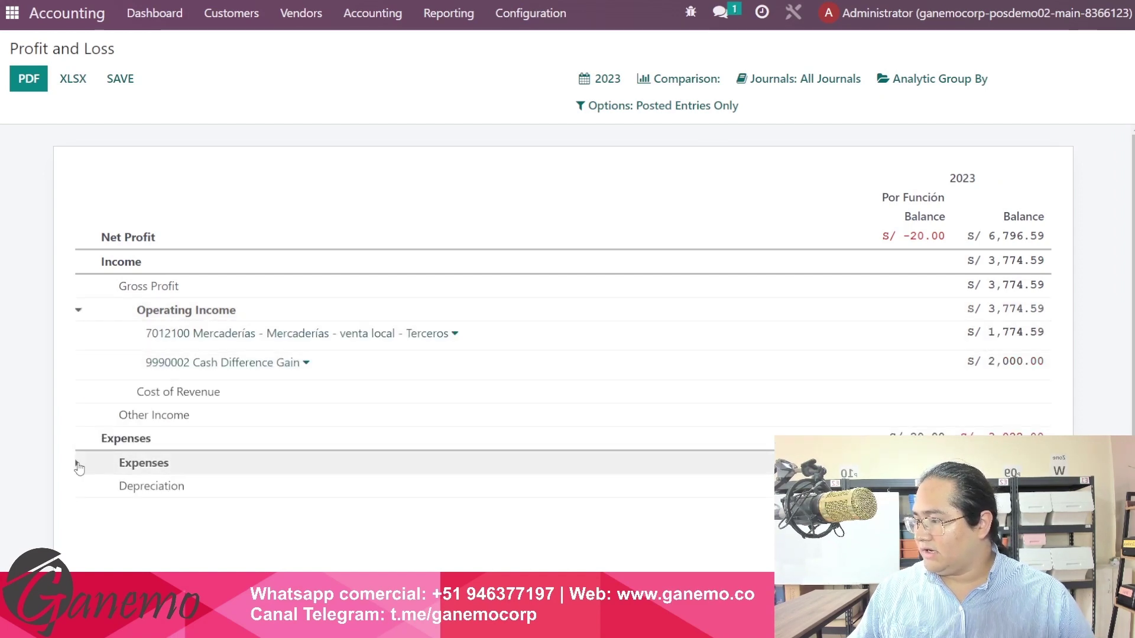
left_click(81, 466)
scroll(314, 400, "down", 1)
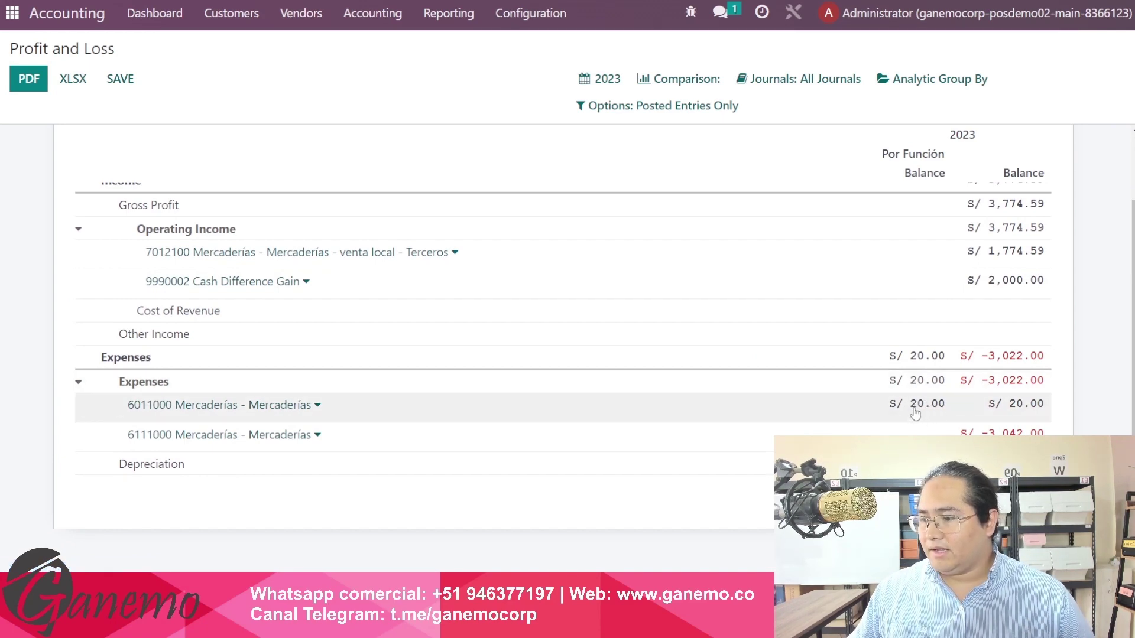
- Open the General Ledger for account 6011000 Mercaderías and examine the debit amounts of its two Shampoo entries and their total
left_click(312, 407)
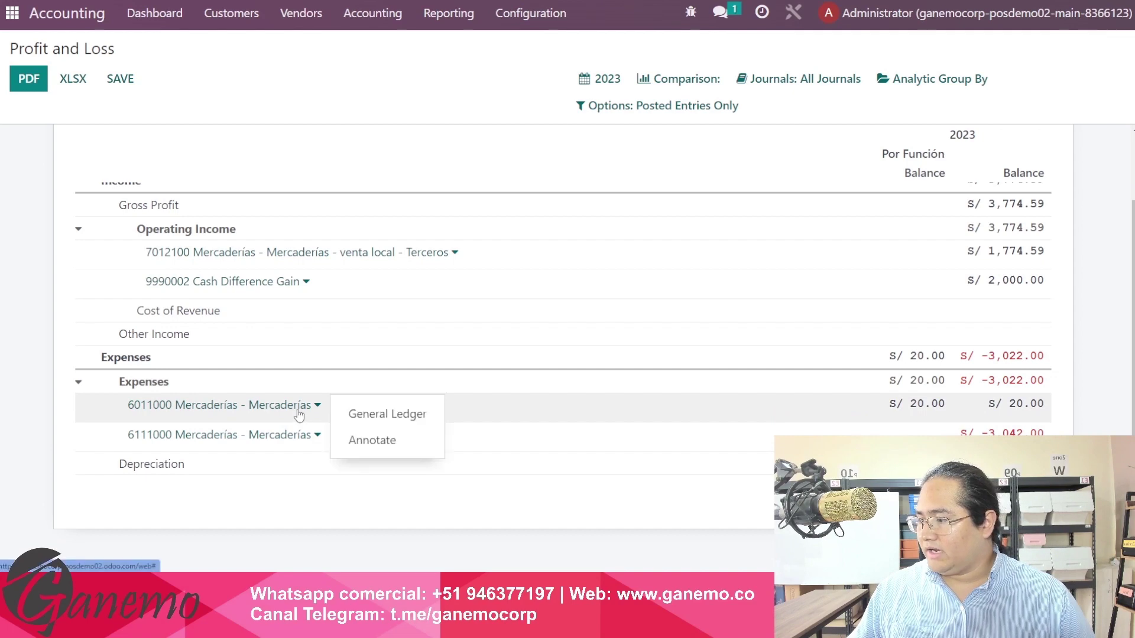
left_click(339, 414)
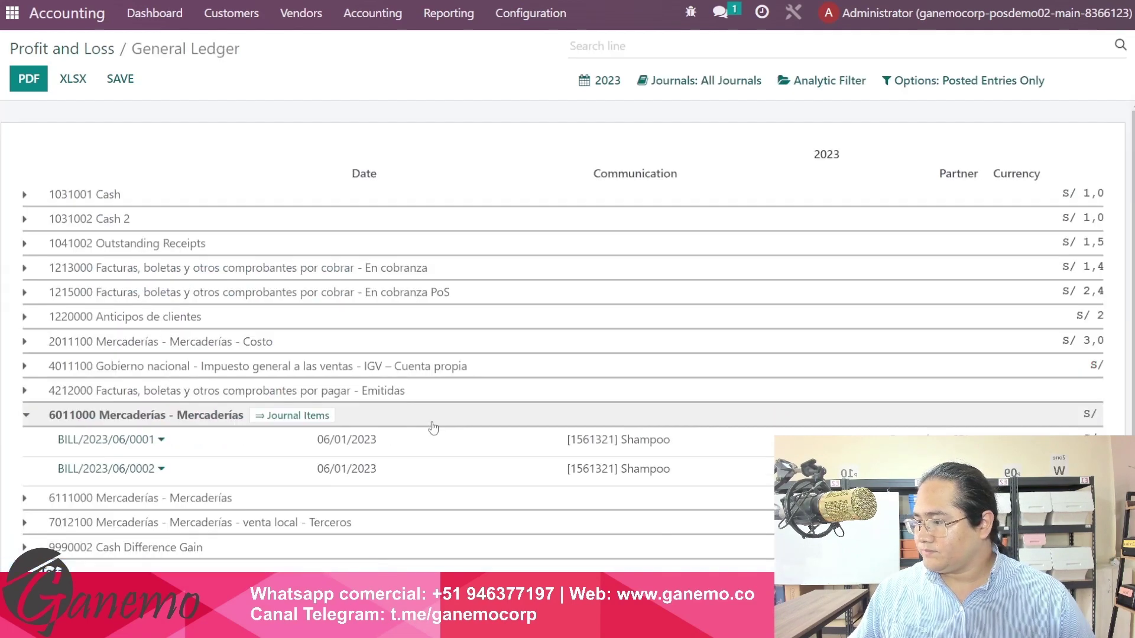
scroll(491, 422, "down", 1)
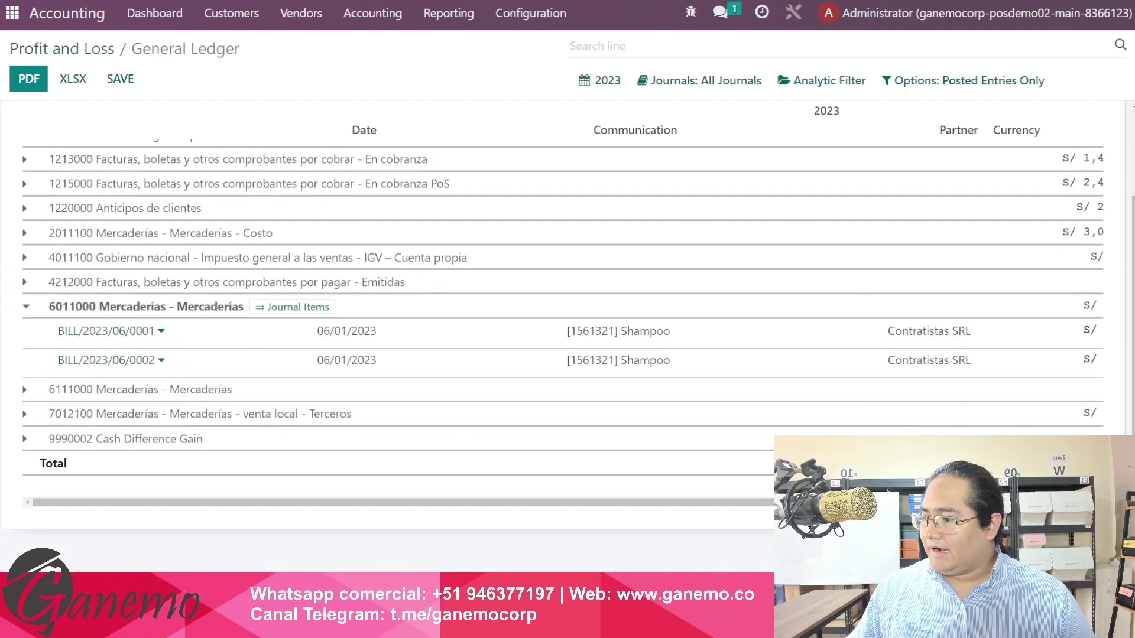
left_click_drag(591, 503, 783, 503)
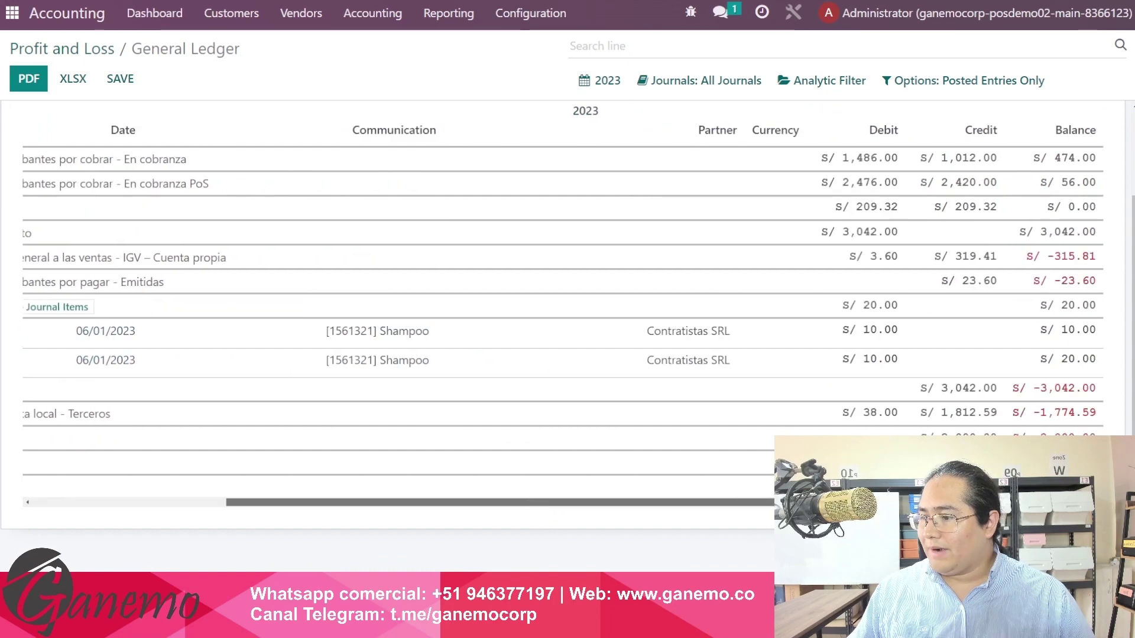
scroll(180, 341, "left", 5)
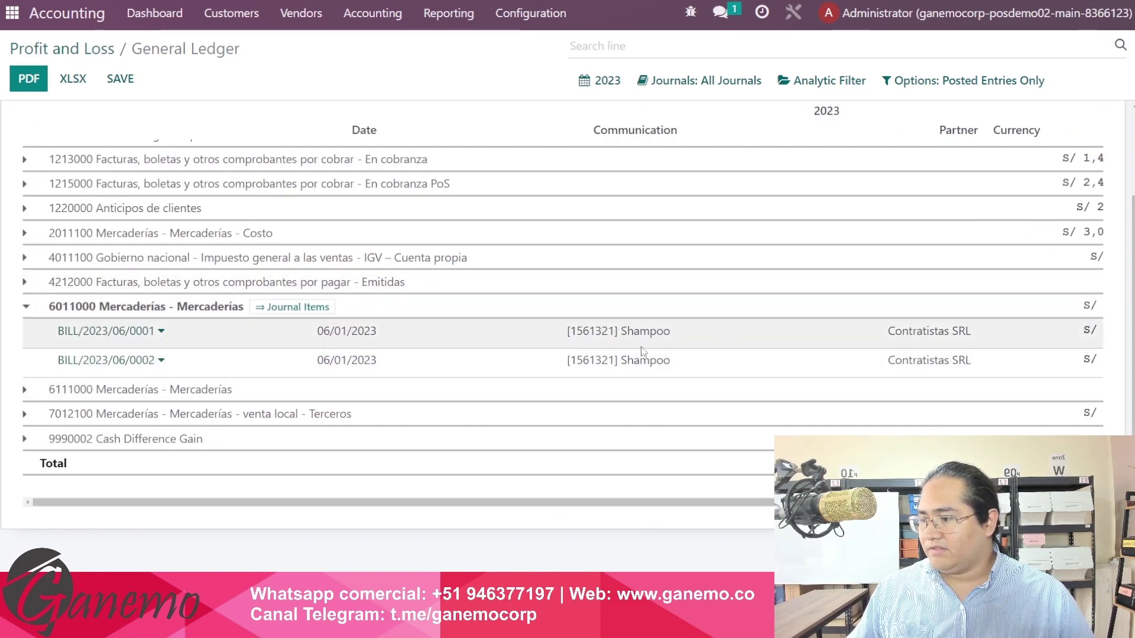
scroll(562, 307, "right", 1)
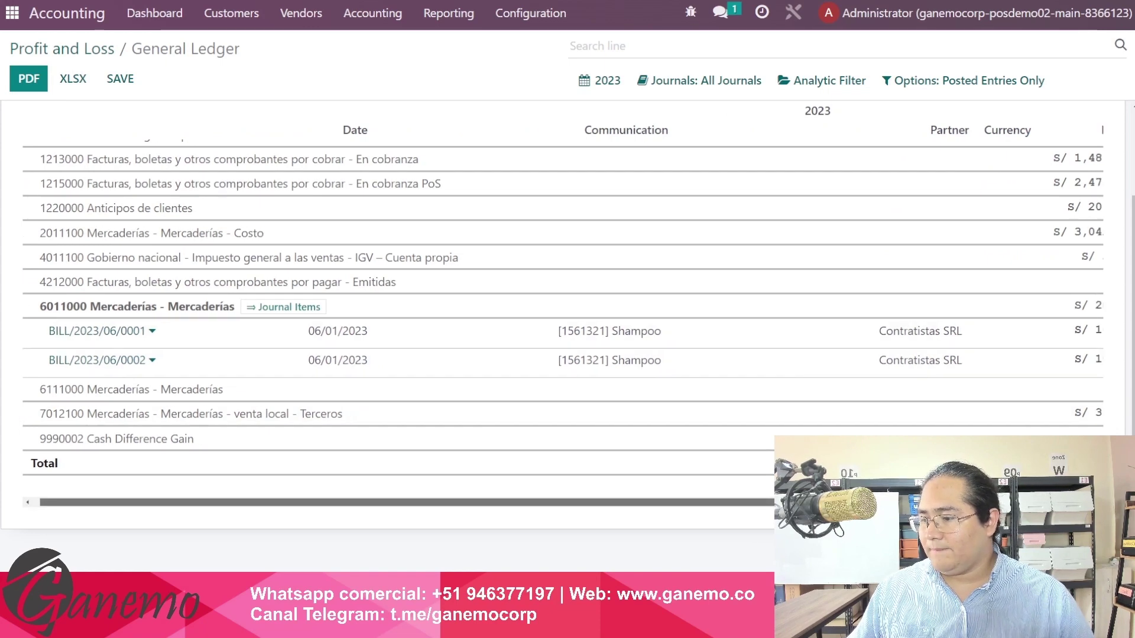
scroll(563, 306, "right", 5)
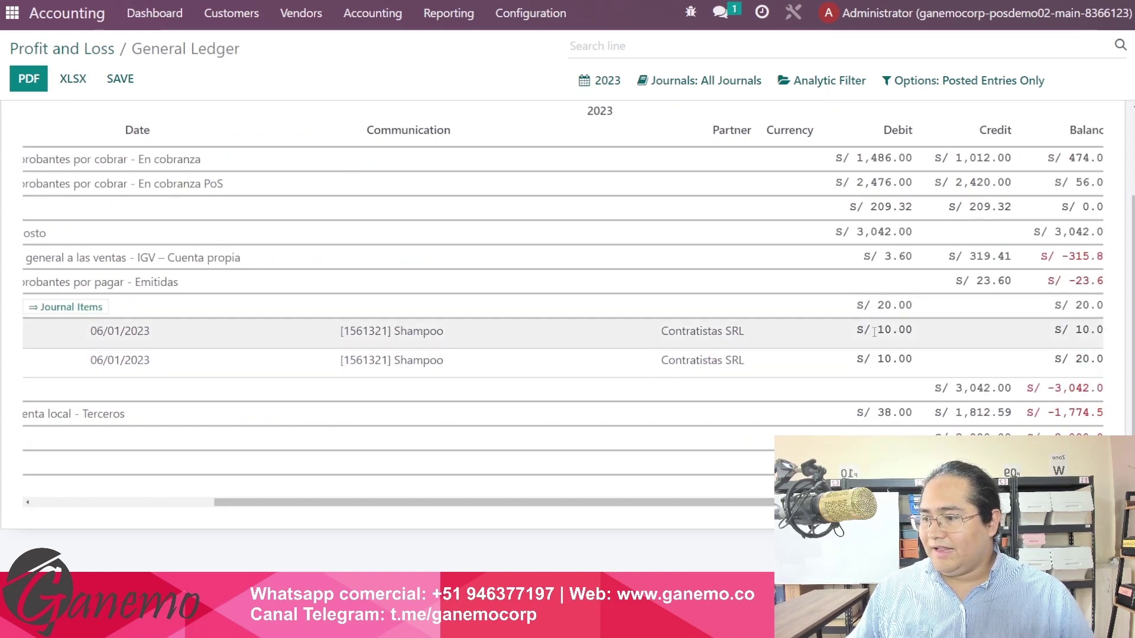
left_click_drag(874, 332, 919, 365)
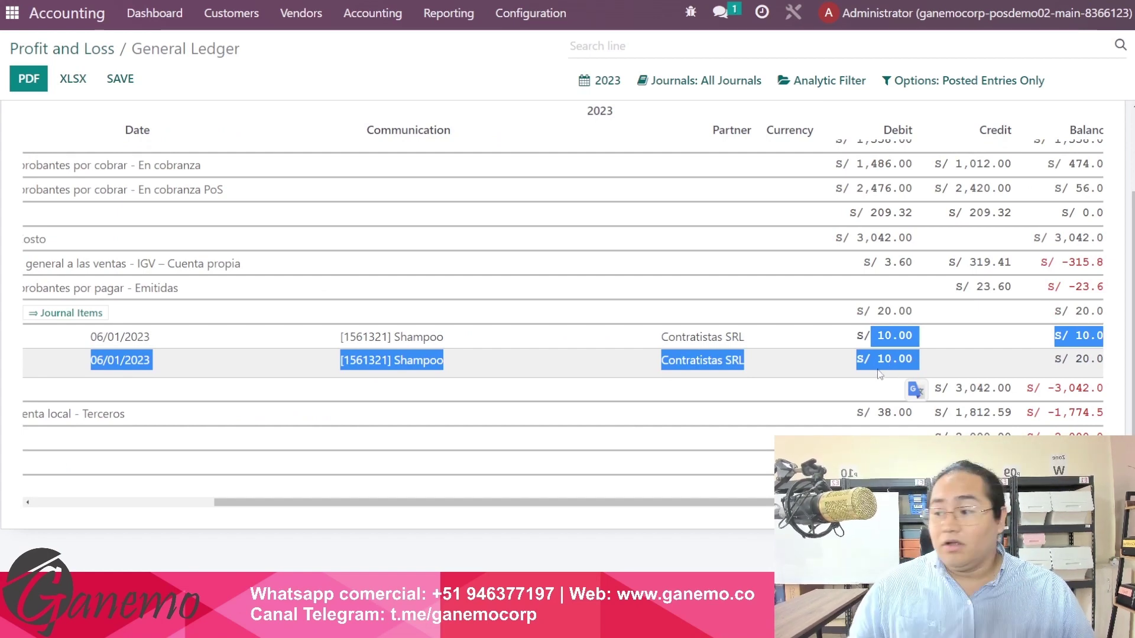
left_click_drag(870, 310, 917, 314)
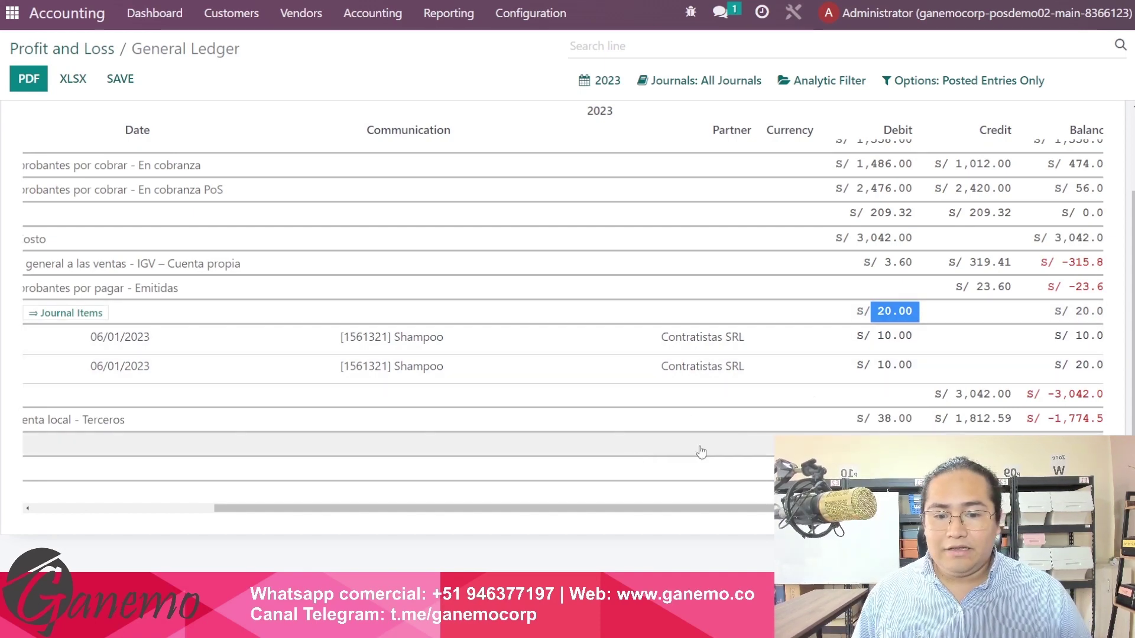
- From the Profit and Loss report, inspect the analytic items behind the Por Función balance of account 6011000 Mercaderías, then return to the report
left_click(91, 58)
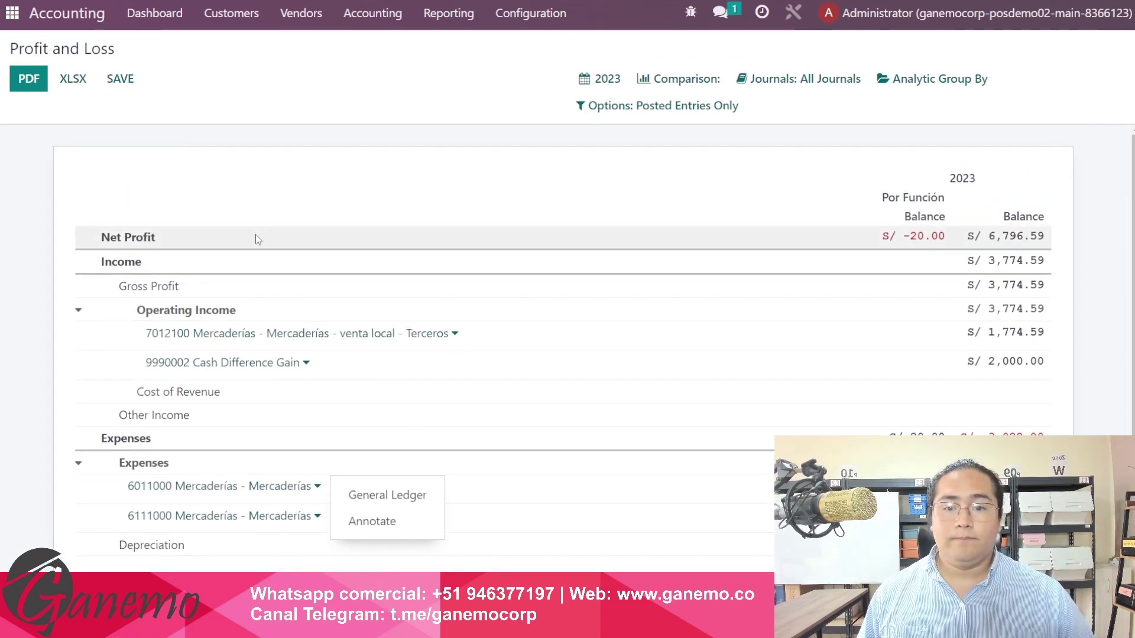
scroll(337, 408, "down", 3)
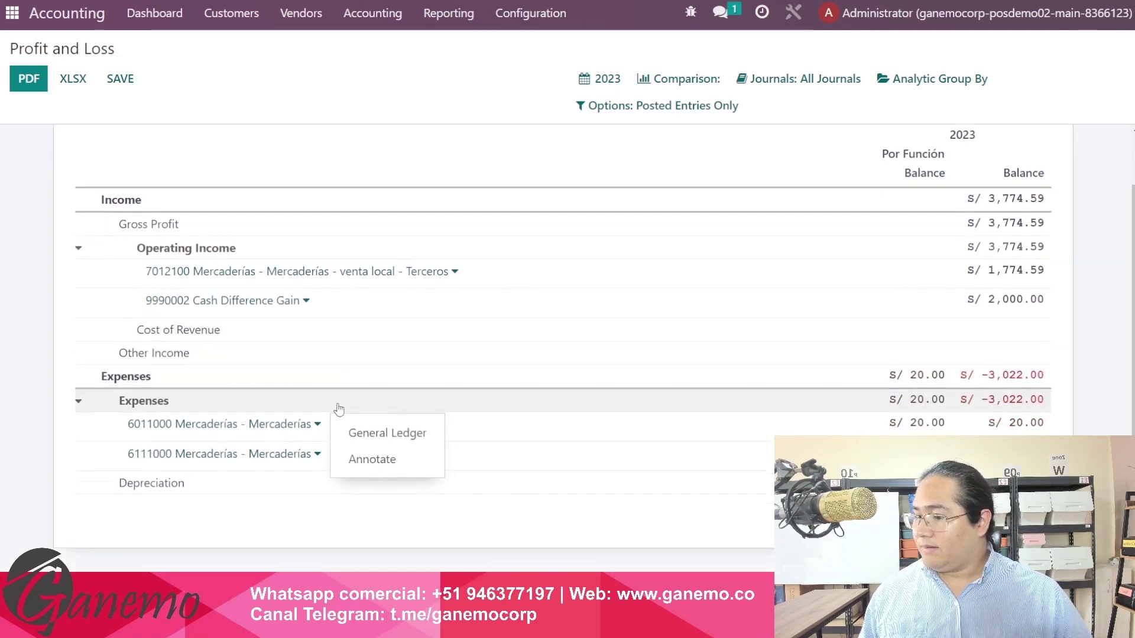
left_click_drag(908, 407, 928, 411)
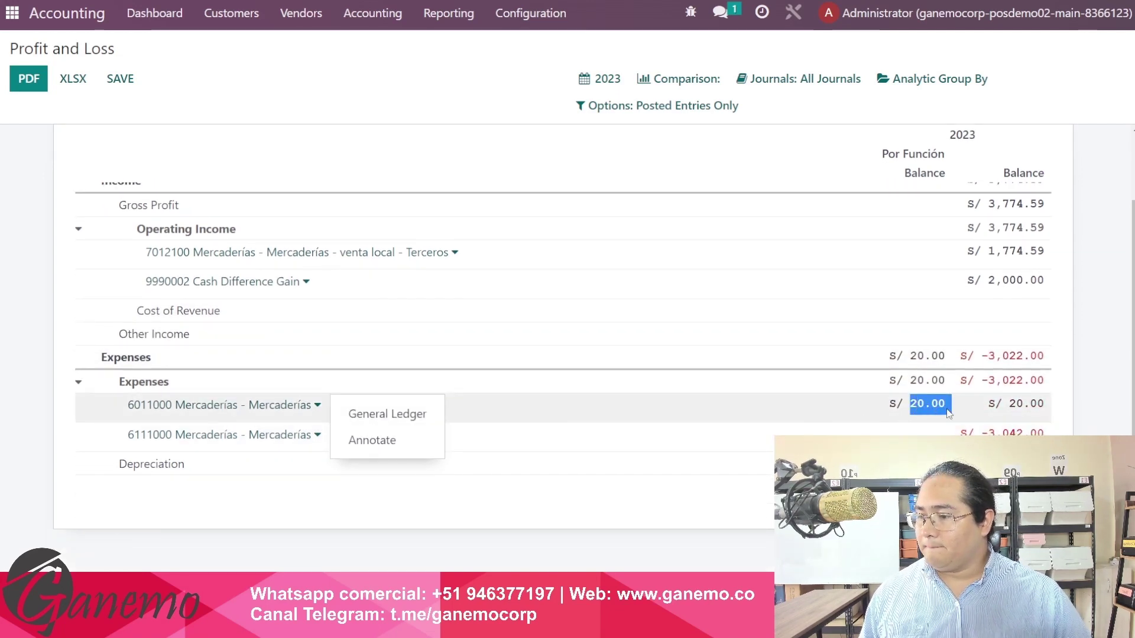
left_click(927, 407)
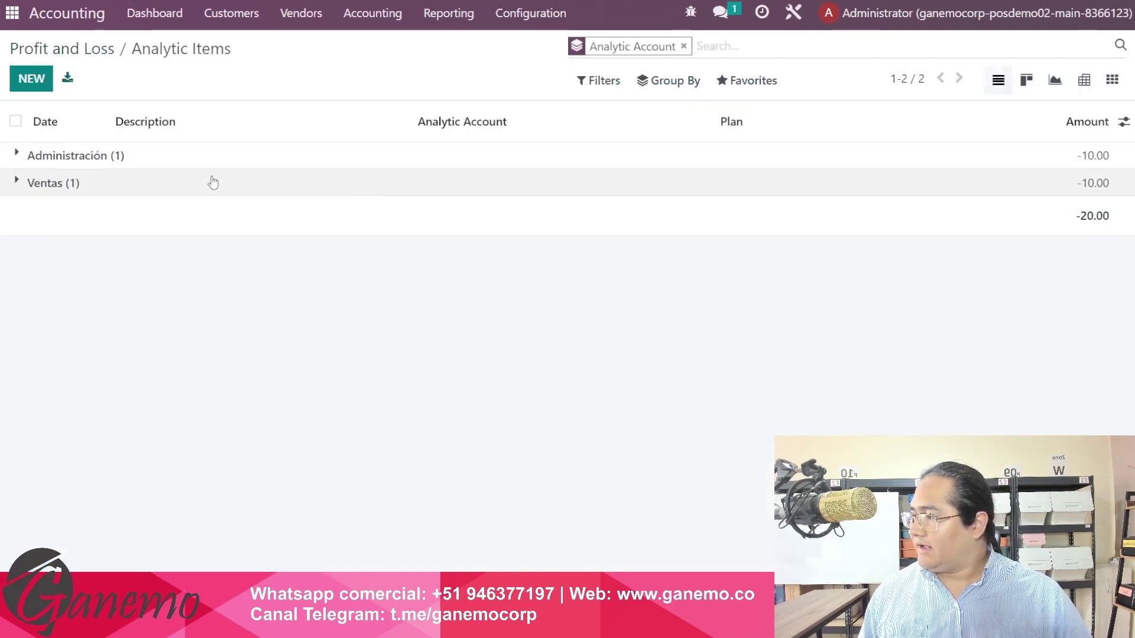
left_click(93, 51)
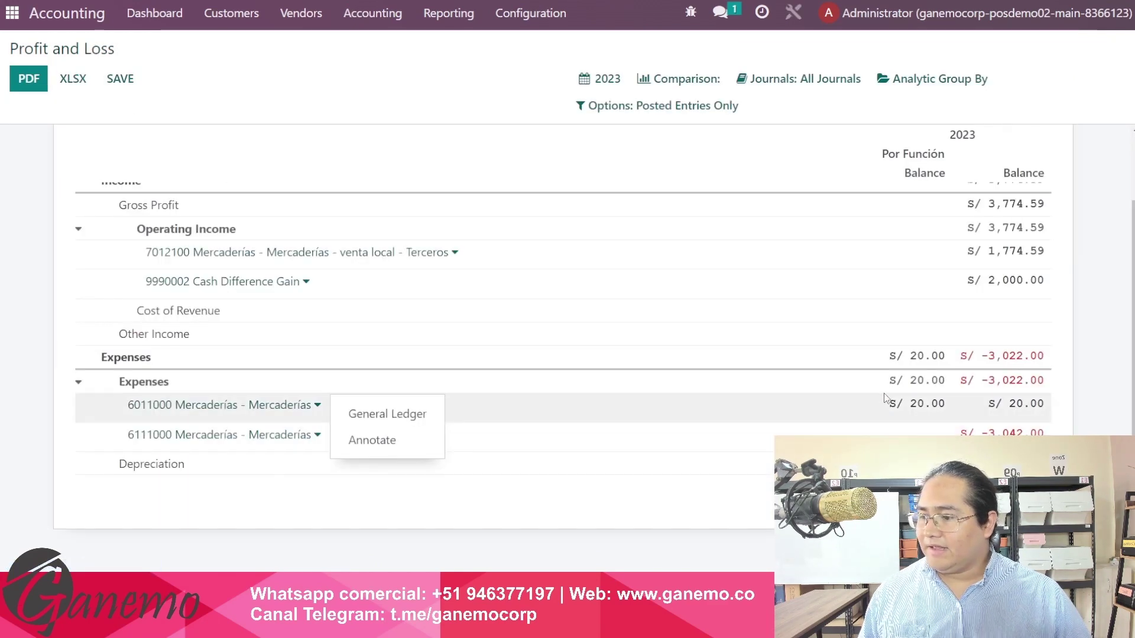
- Inspect the Administración and Ventas analytic items behind the Por Función balance of account 6011000 Mercaderías again and return to the report
left_click(927, 406)
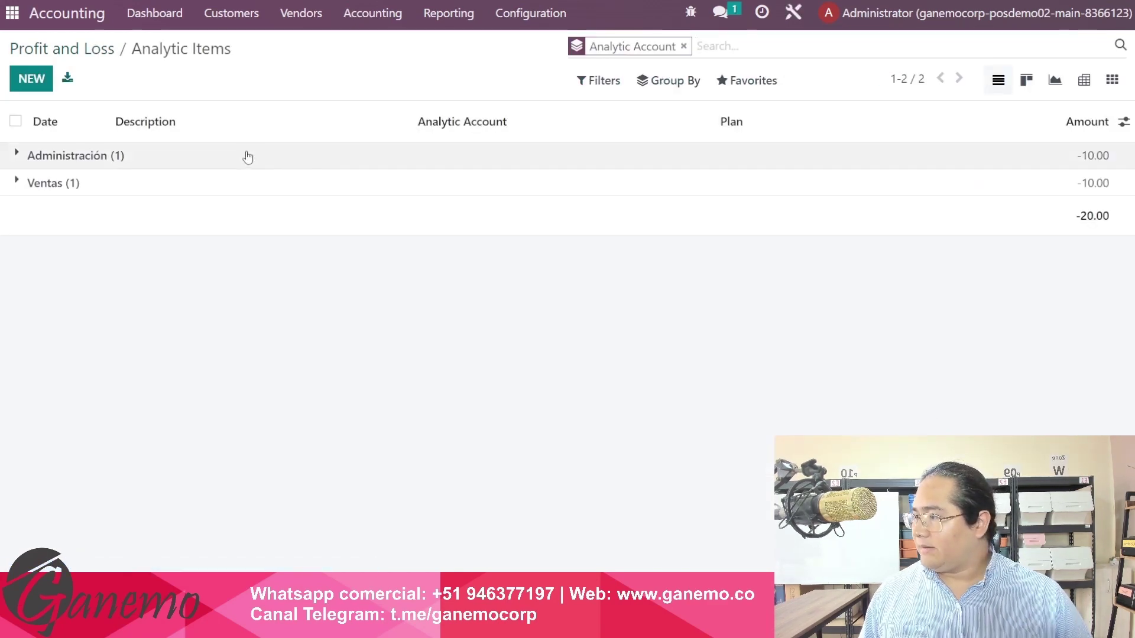
left_click(158, 155)
left_click(121, 214)
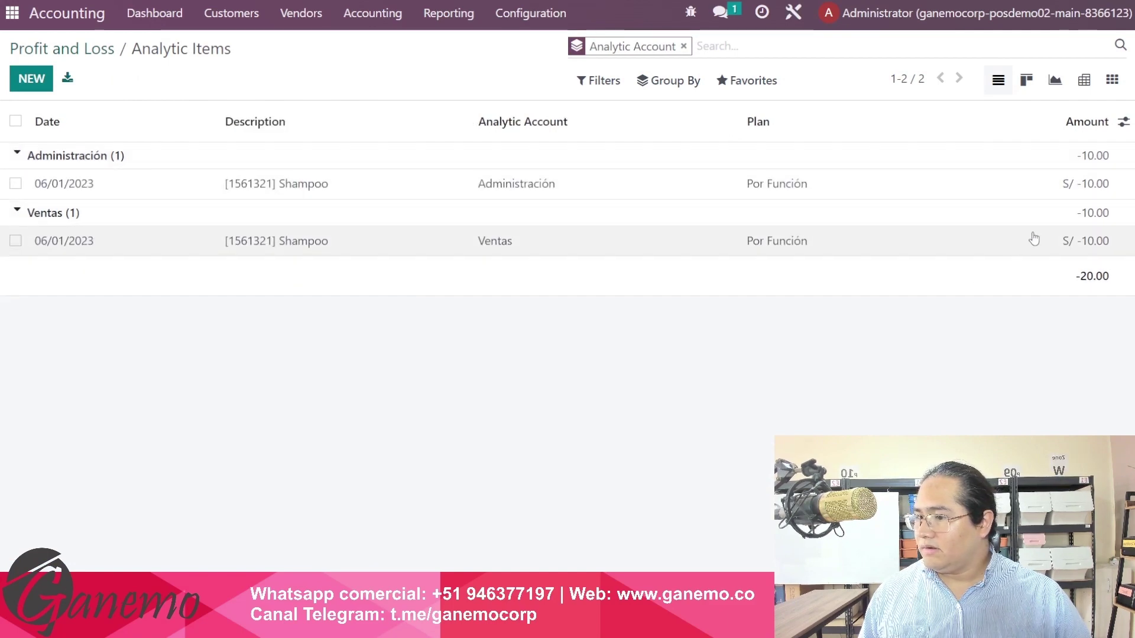
left_click(110, 49)
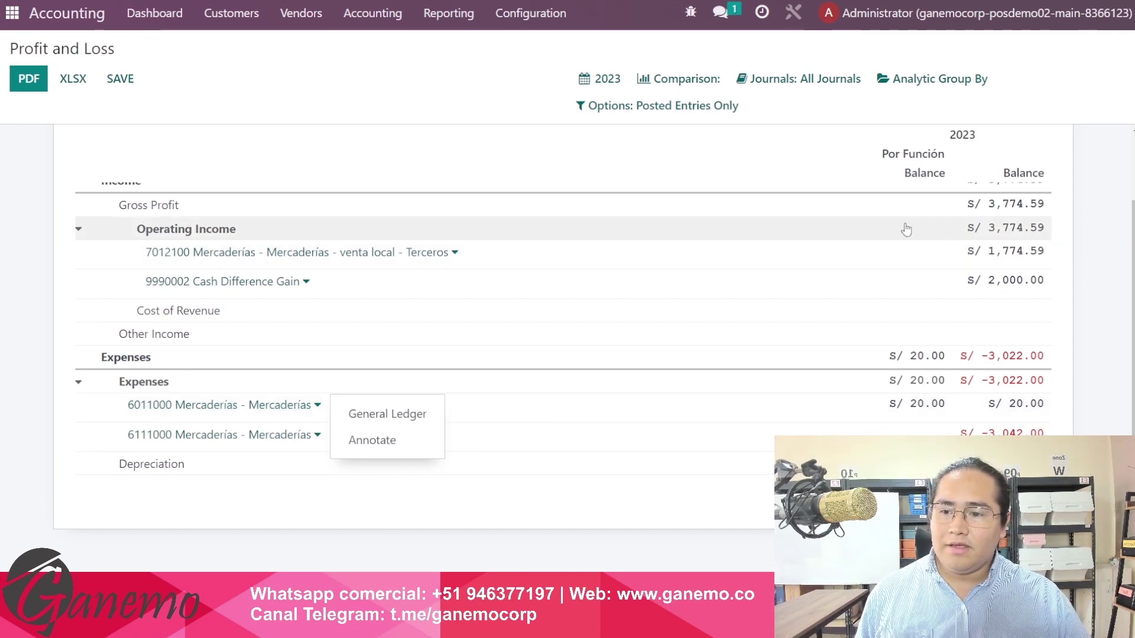
left_click(997, 263)
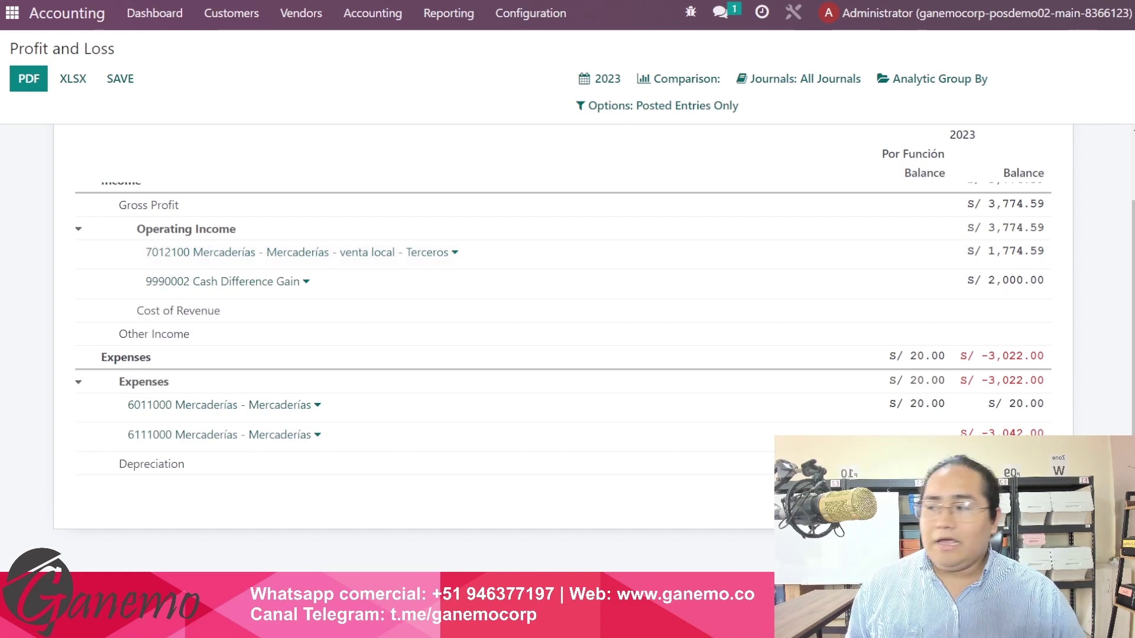
- Open the list of Analytic Distribution Models in the analytic accounting configuration
left_click(515, 20)
scroll(638, 278, "down", 8)
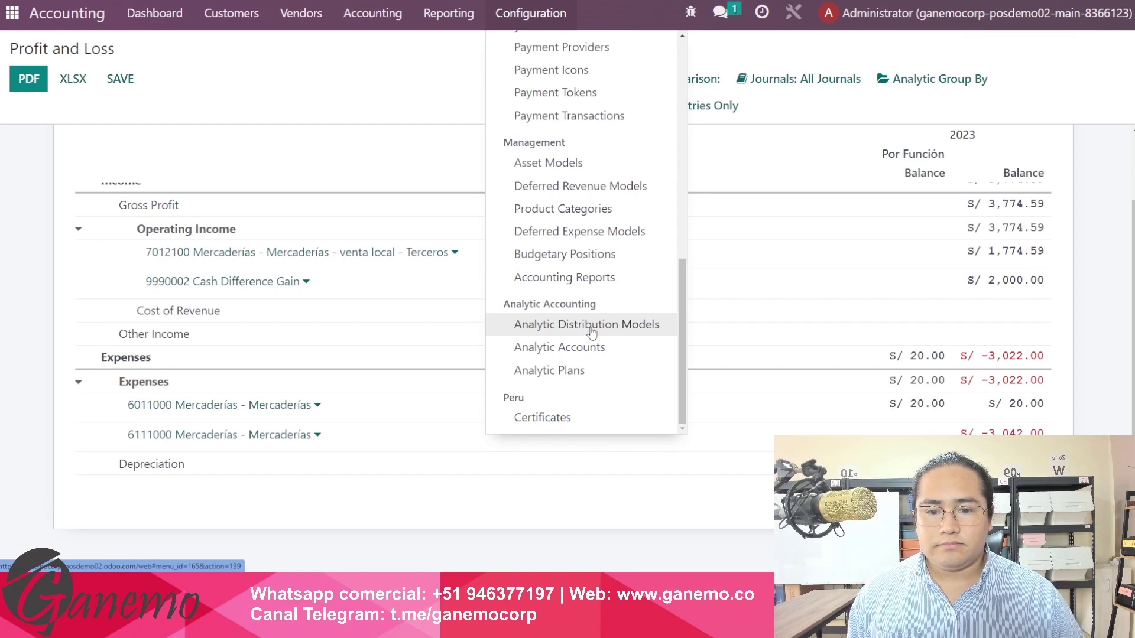
left_click(591, 332)
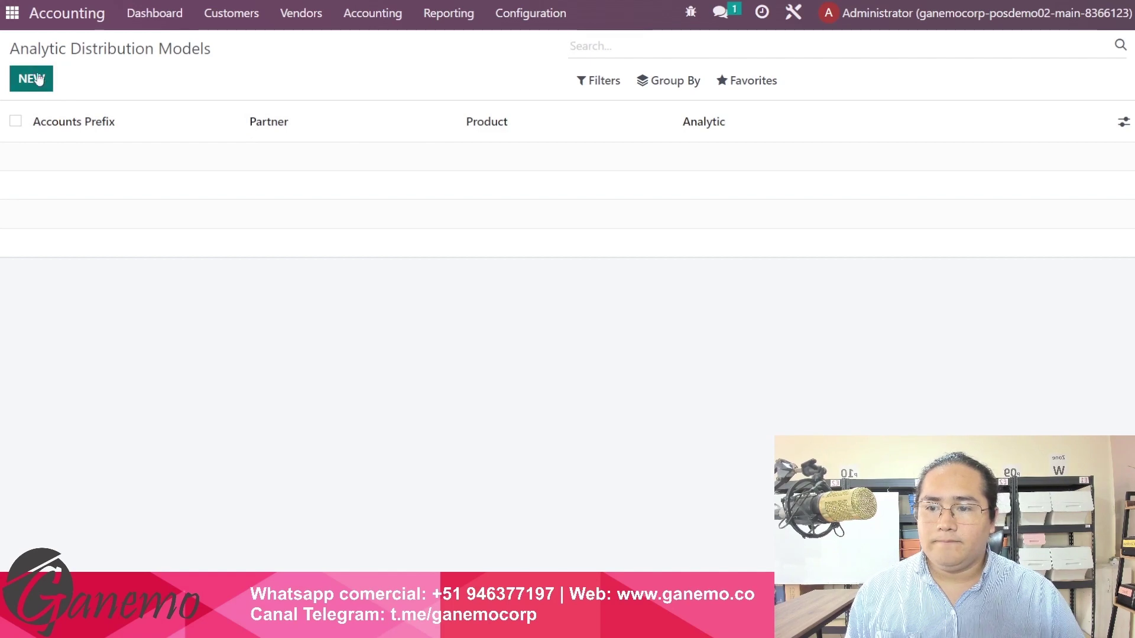
- Create a new vendor bill for Contratistas SRL with the bill date 06/01/2023
left_click(300, 18)
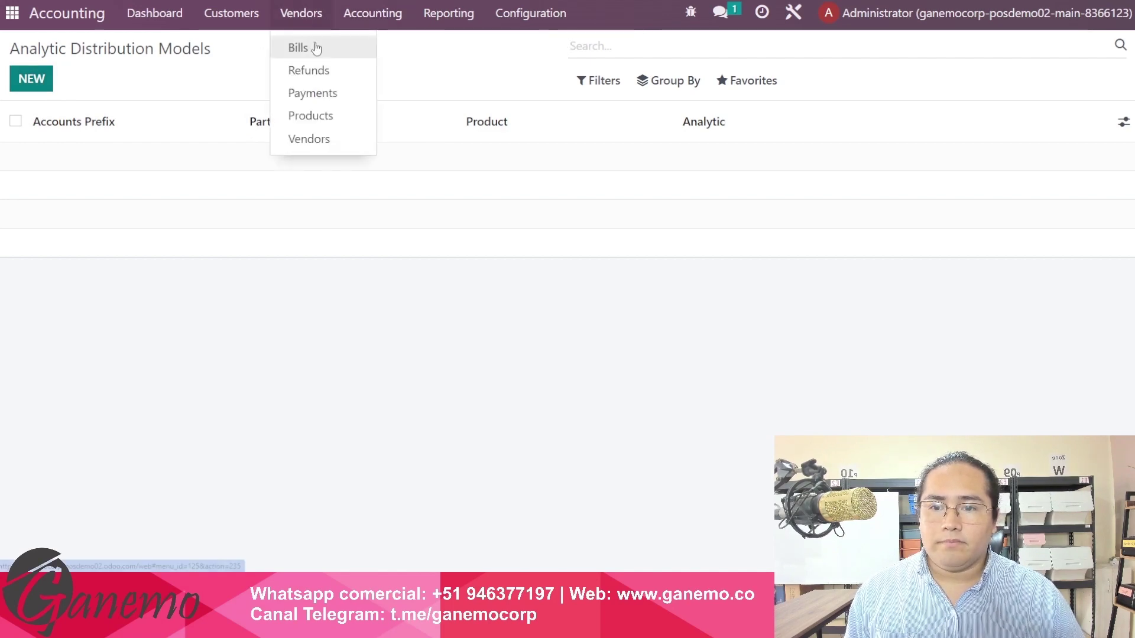
left_click(316, 48)
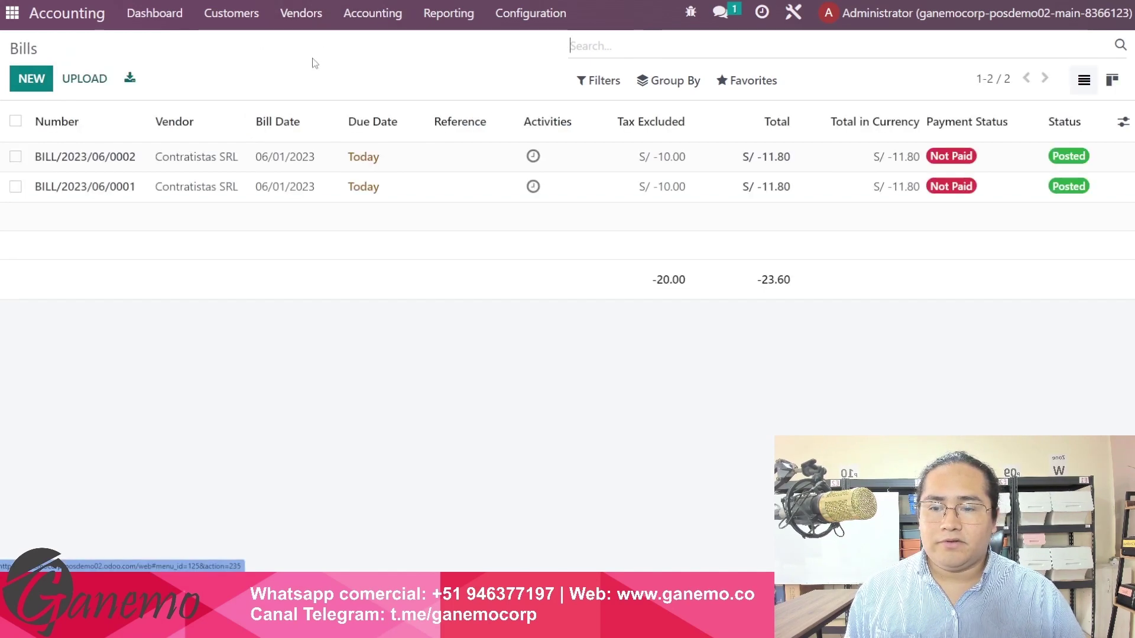
left_click(39, 79)
left_click(304, 219)
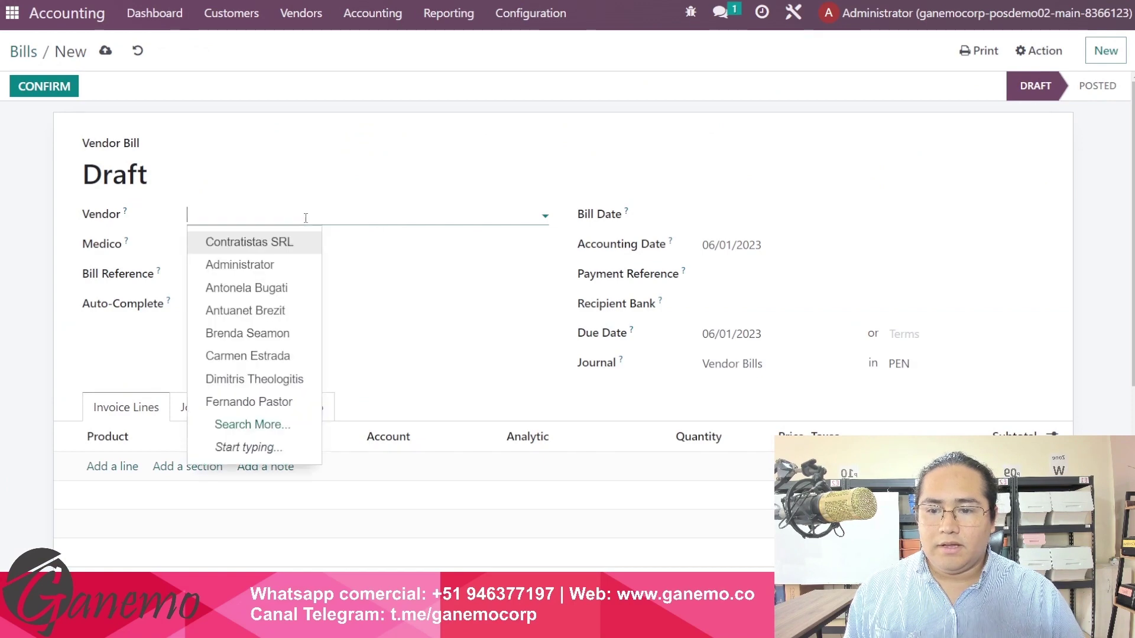
left_click(278, 244)
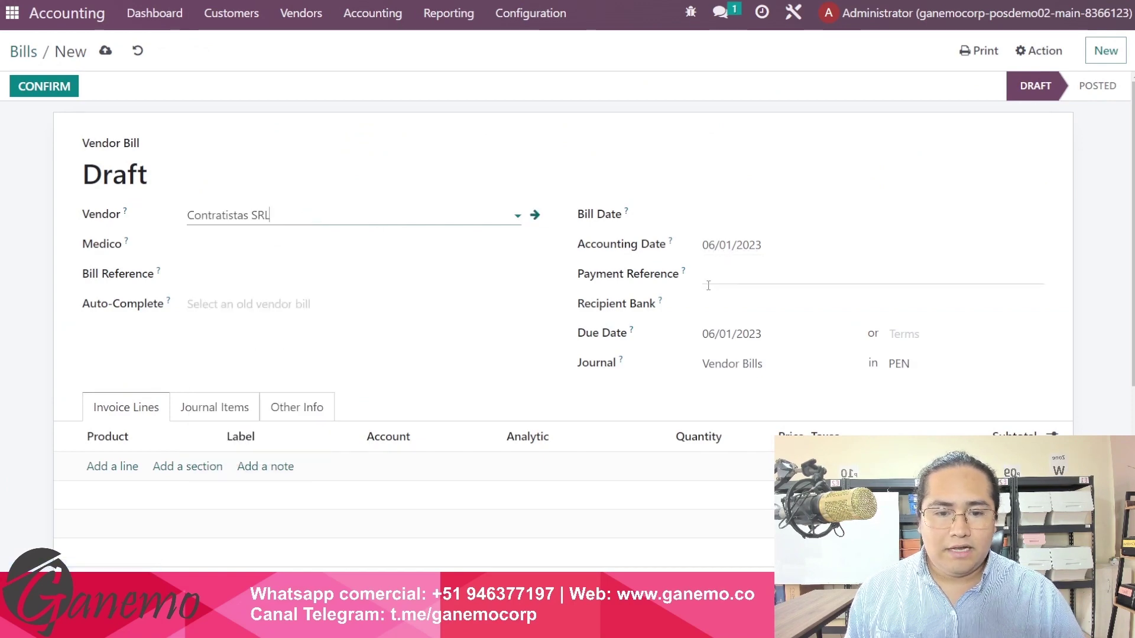
left_click(722, 218)
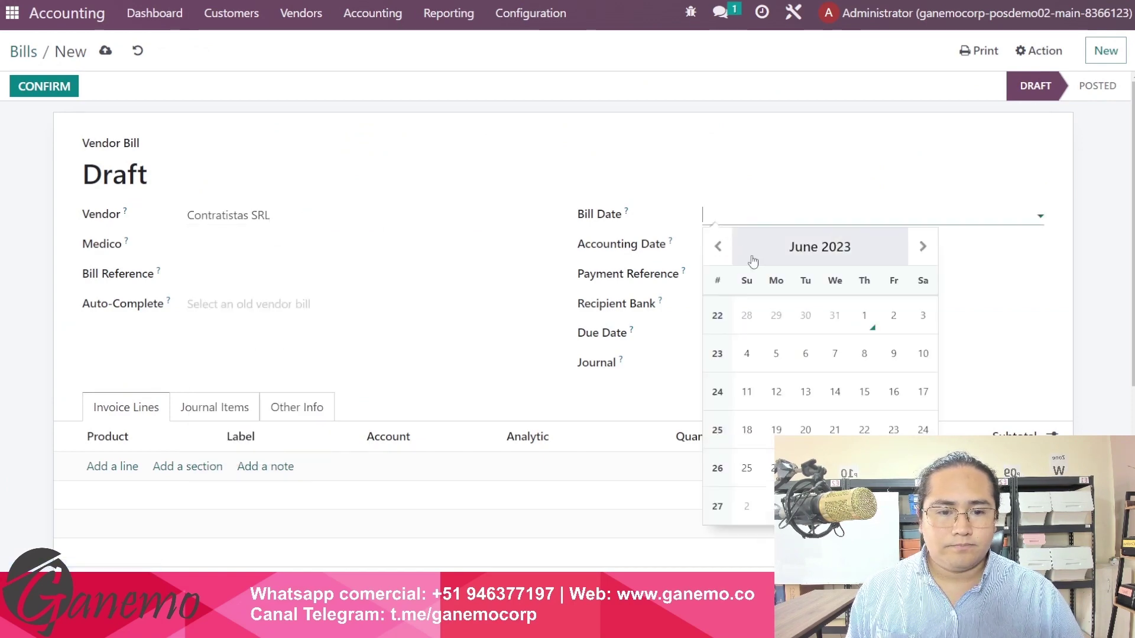
left_click(864, 315)
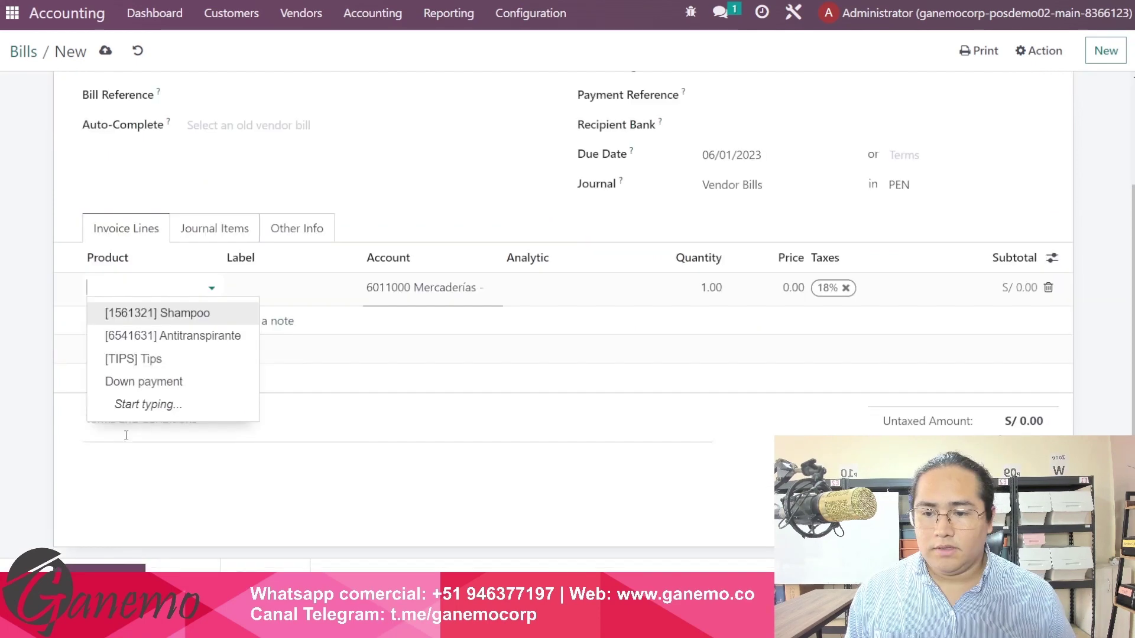
- Add the product [1561321] Shampoo as an invoice line and open the line's analytic distribution
key("Return")
key("Tab")
key("Tab")
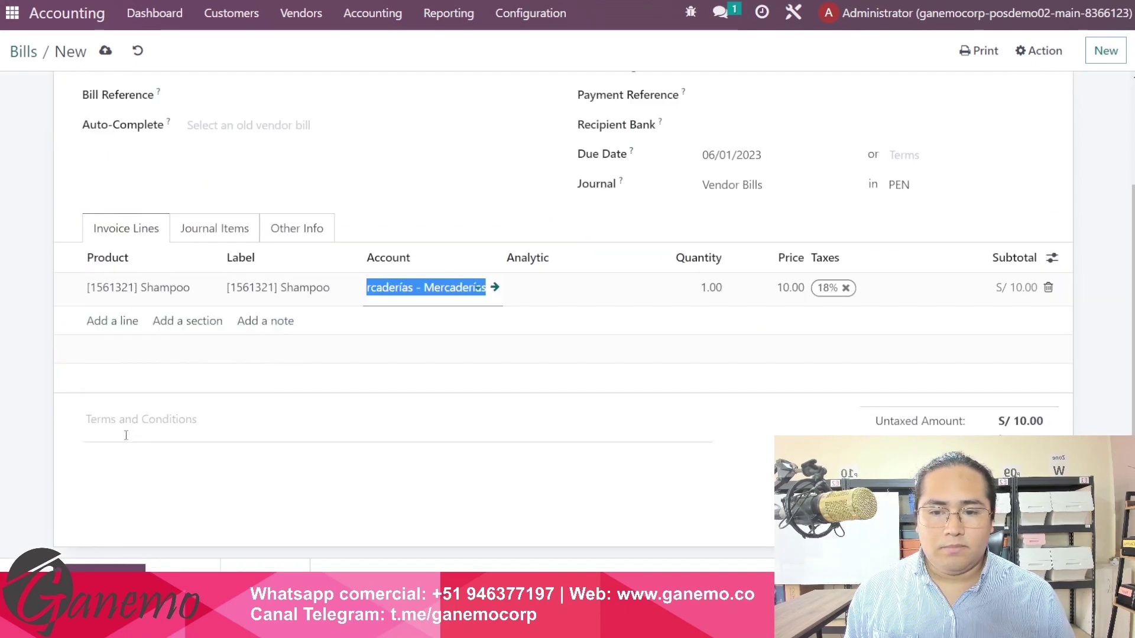
key("Tab")
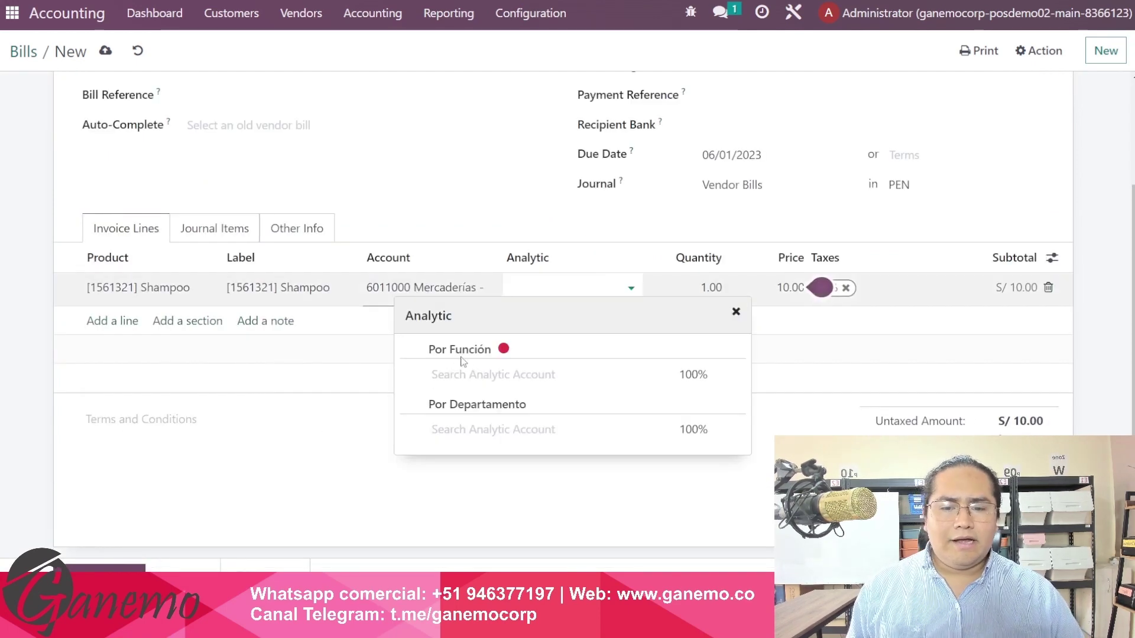
- Distribute the Shampoo line under the Por Función plan as 50% Administración and 50% Ventas
left_click(480, 375)
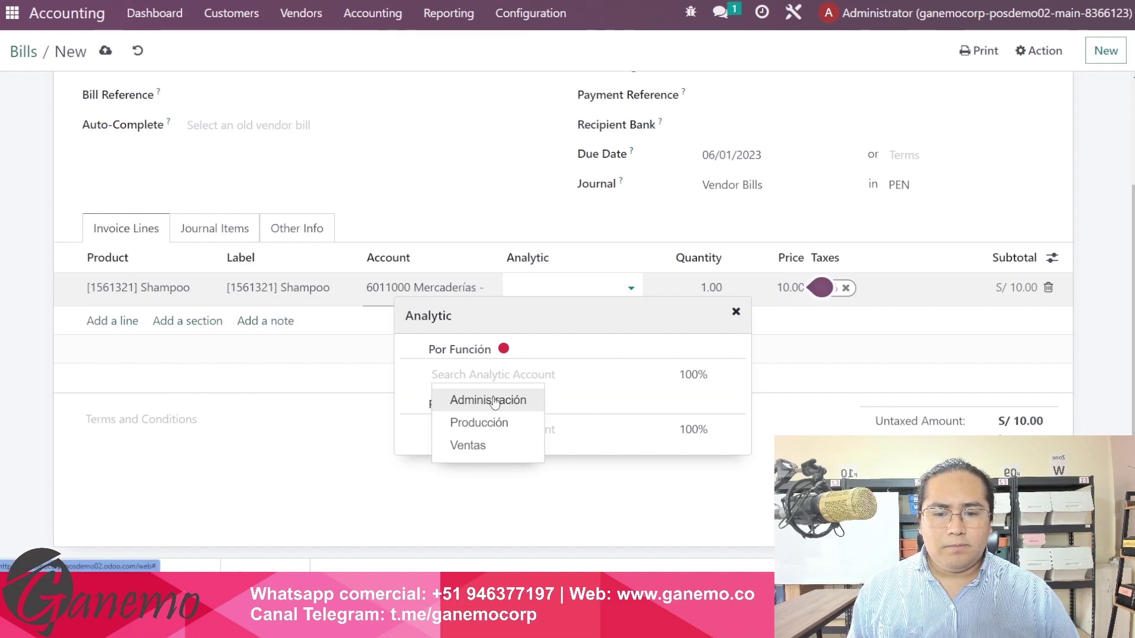
left_click(488, 400)
type("50")
key("Tab")
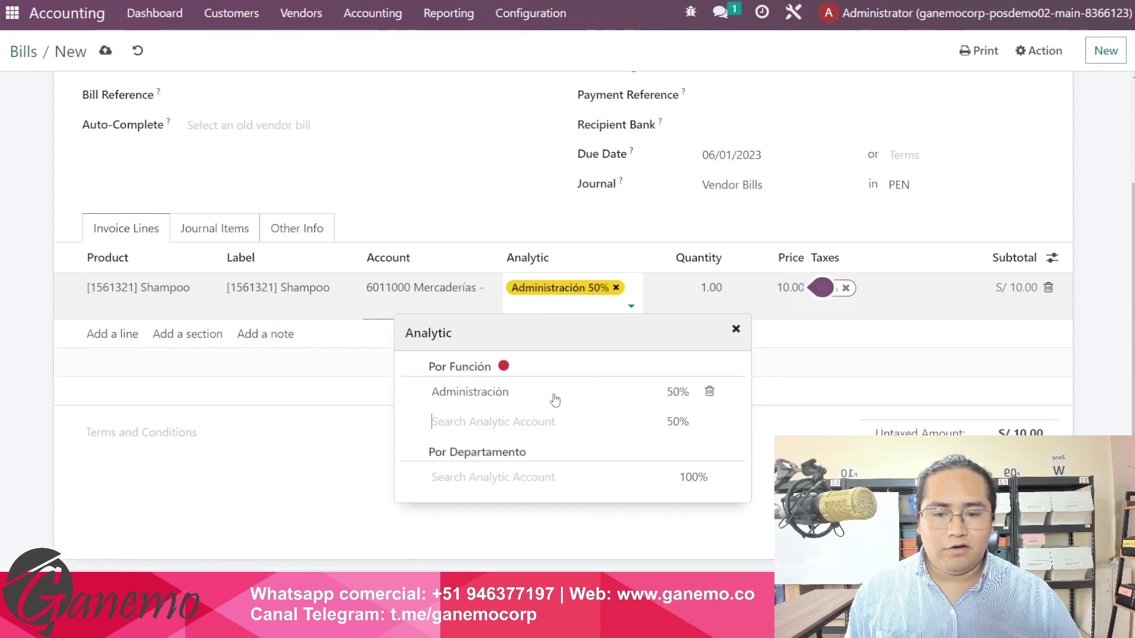
key("Down")
key("Down")
key("Return")
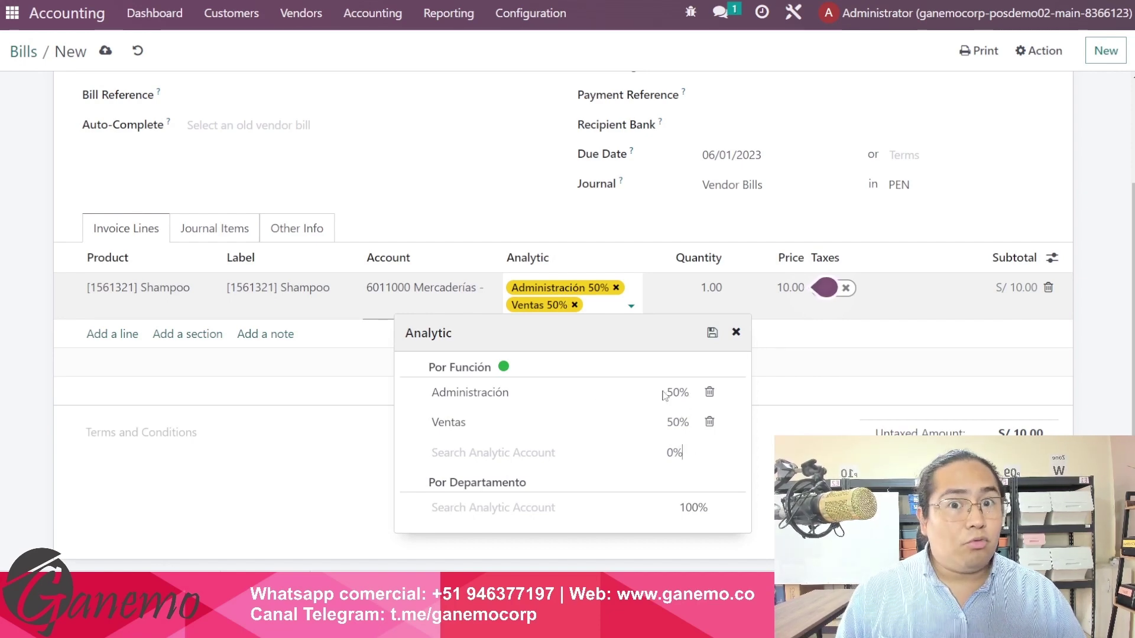
left_click(679, 453)
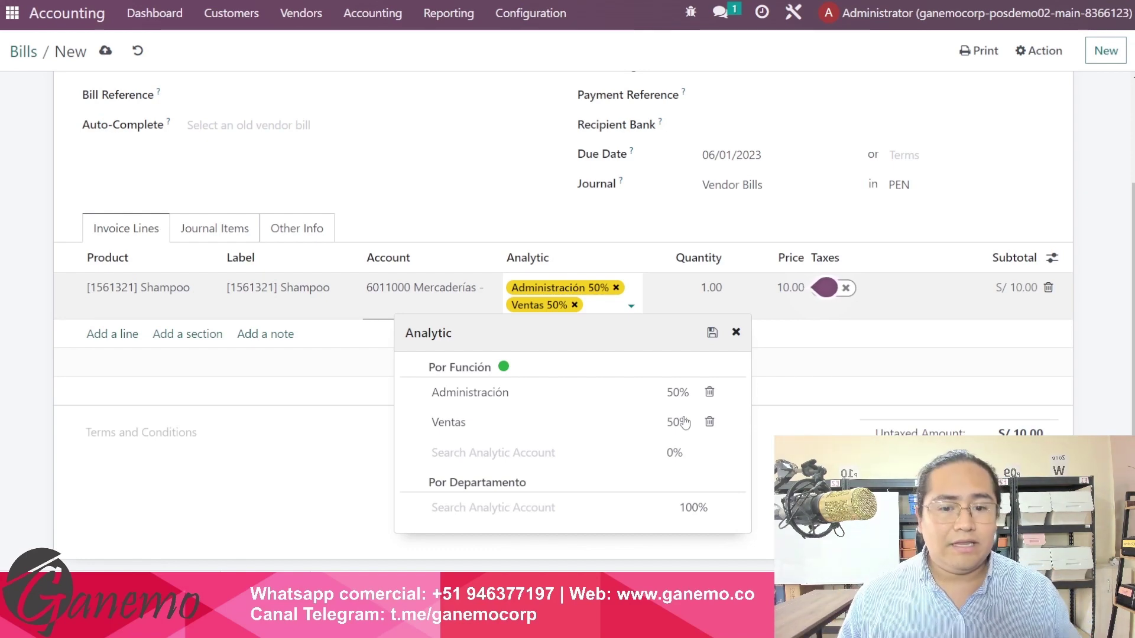
- Start an analytic distribution template from the line's split and review its conditions and distribution sections
left_click(712, 334)
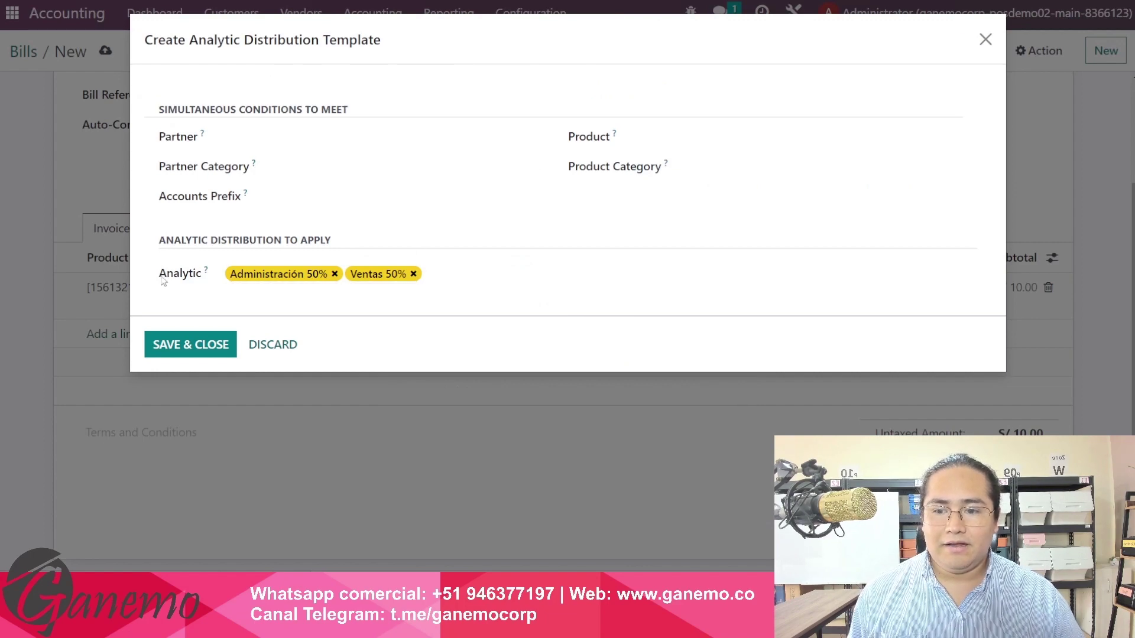
left_click_drag(173, 240, 362, 242)
left_click(269, 258)
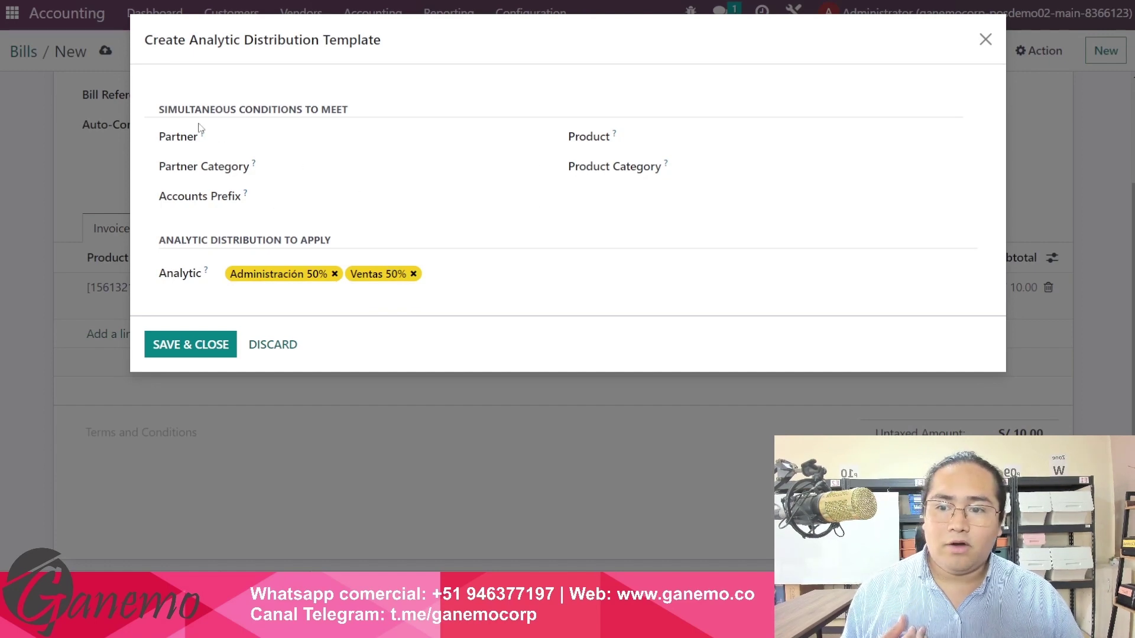
left_click_drag(166, 111, 358, 116)
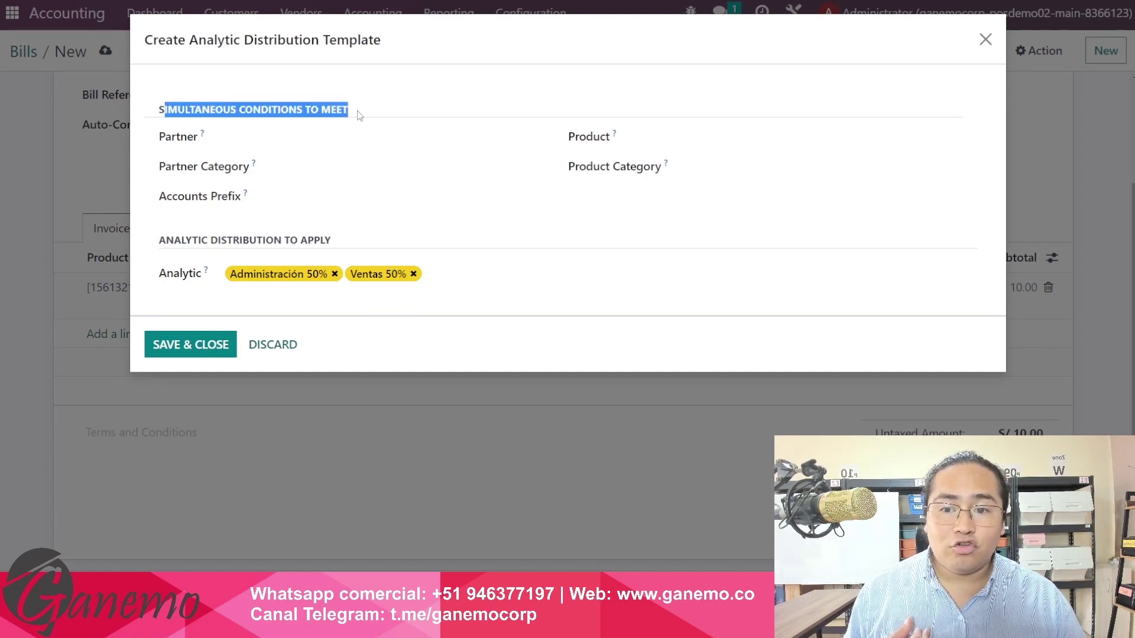
left_click(323, 94)
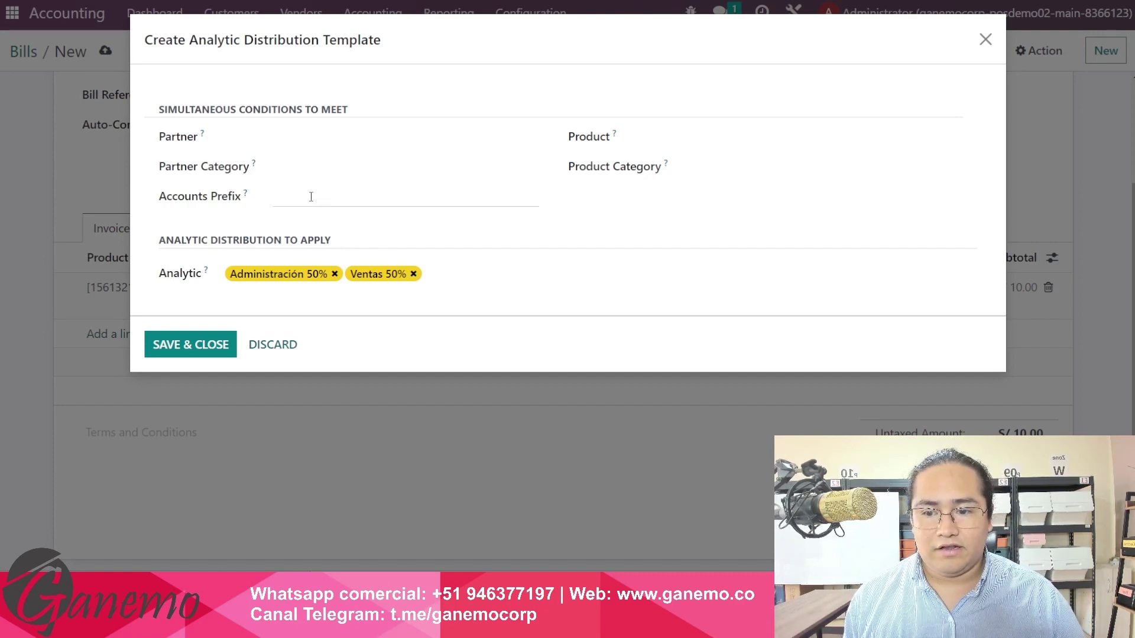
- Set the template's conditions to partner Contratistas SRL and product [1561321] Shampoo
left_click(300, 140)
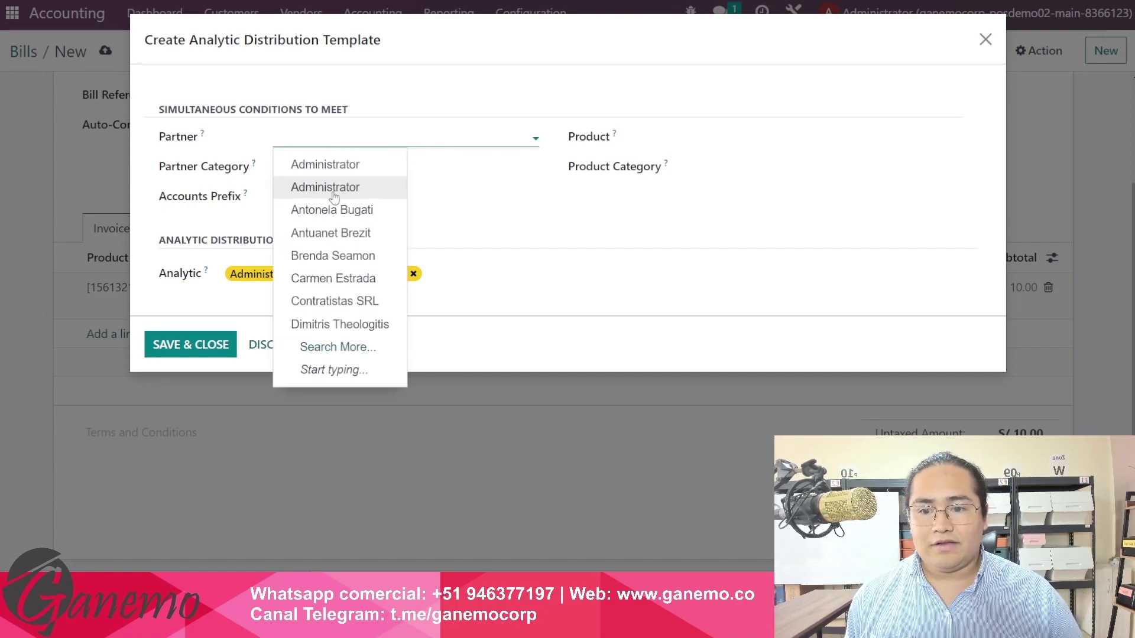
left_click(343, 301)
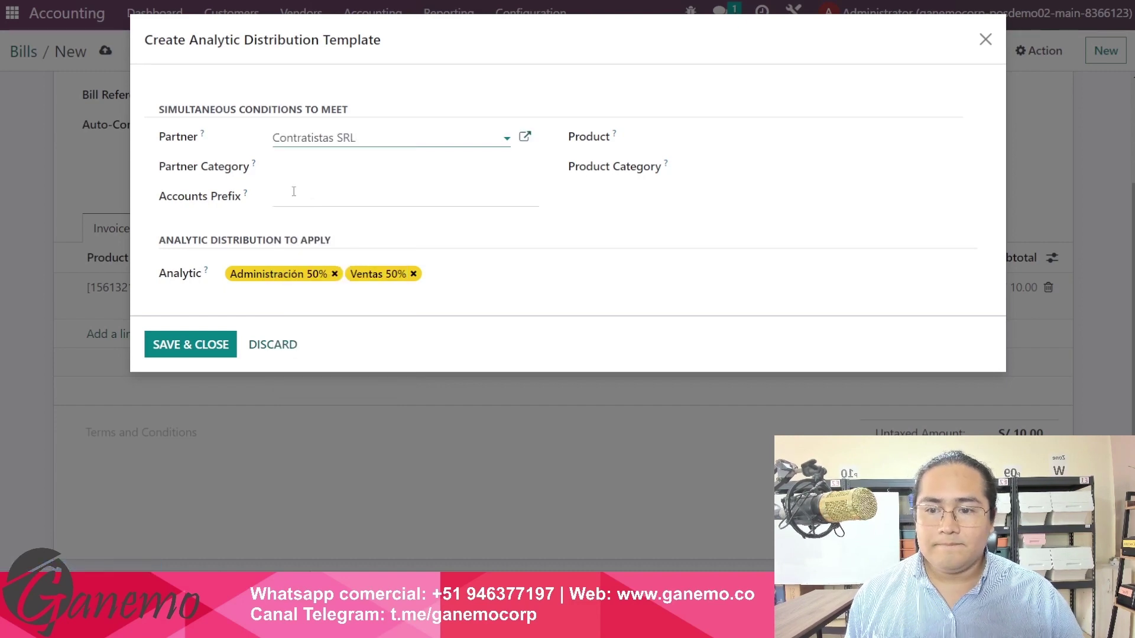
left_click(685, 142)
type("[1561321] Shampoo")
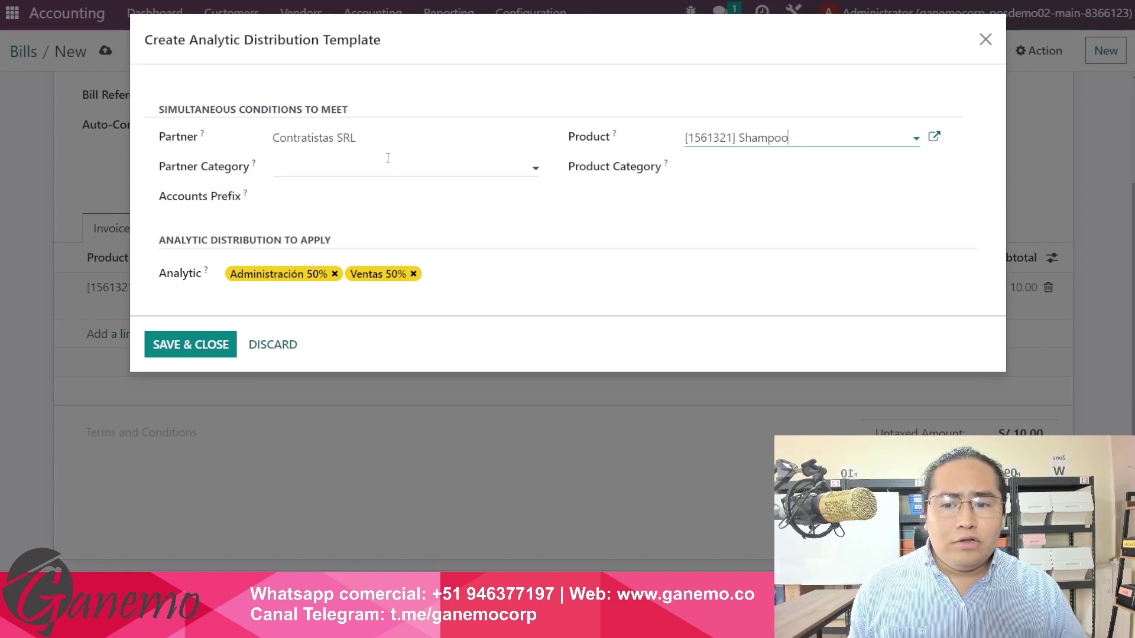
- Try the example accounts prefixes 94456412 and 64351321 as a template condition and clear the field
left_click(364, 192)
type("94456412")
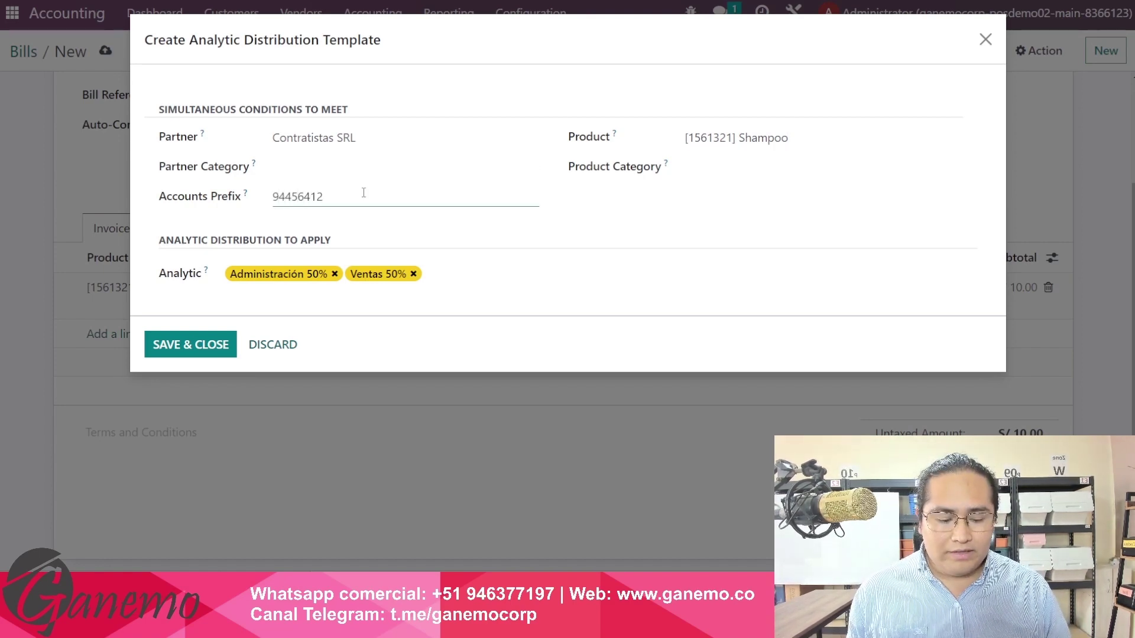
key("ctrl+a")
type("64351321")
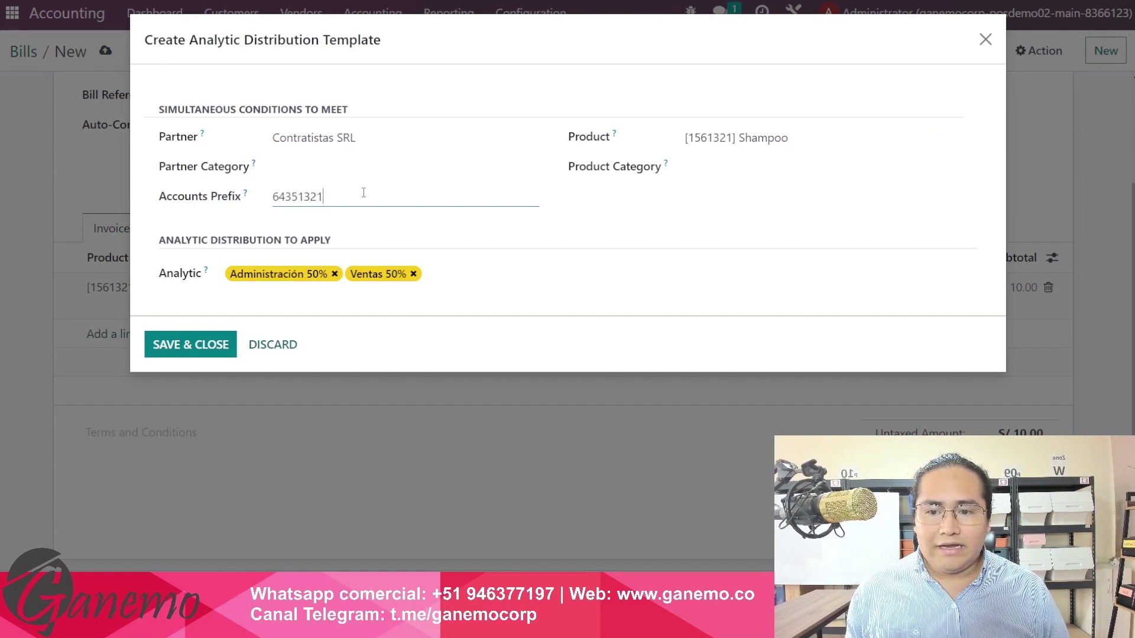
key("ctrl+a")
key("BackSpace")
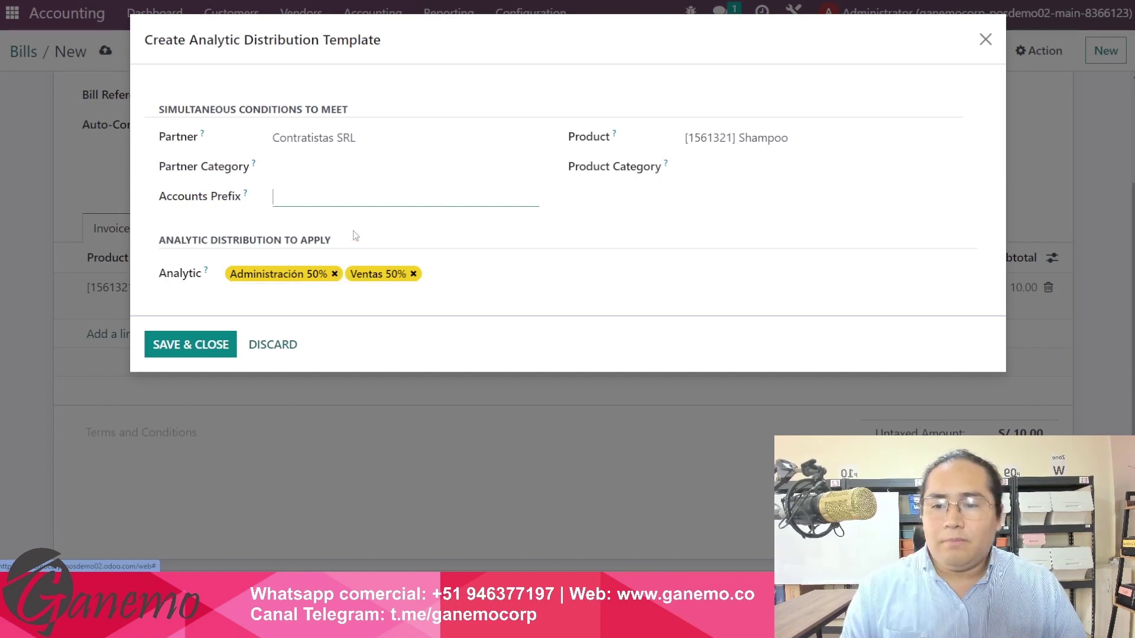
- Review the template's optional category and accounts prefix conditions, save the template, and return to the vendor bills list
left_click_drag(200, 140, 249, 168)
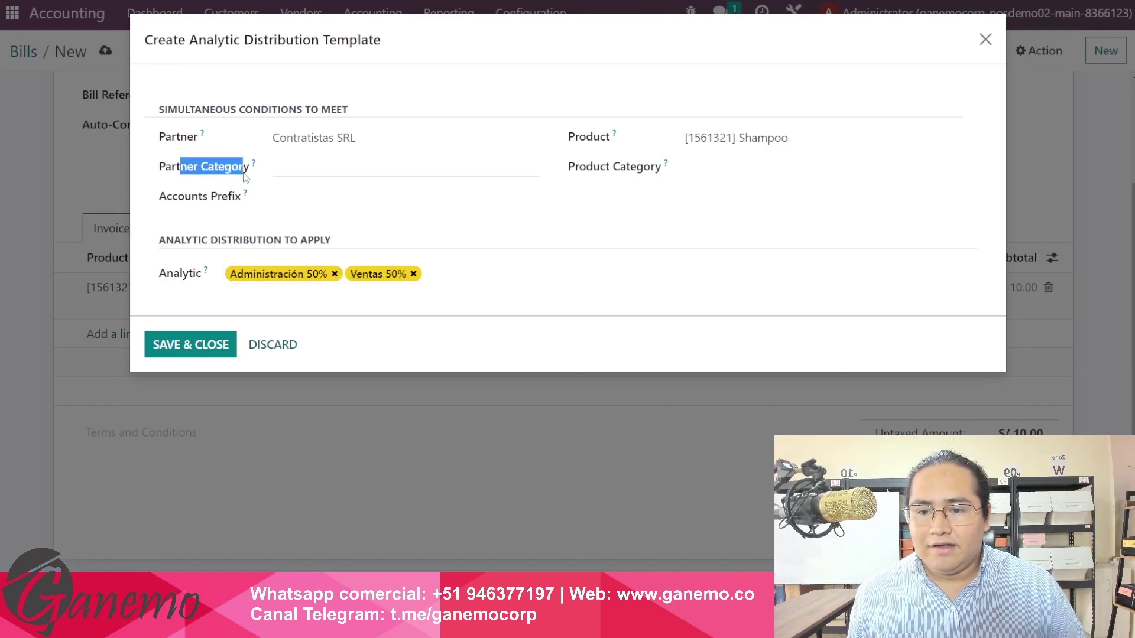
left_click_drag(157, 197, 247, 197)
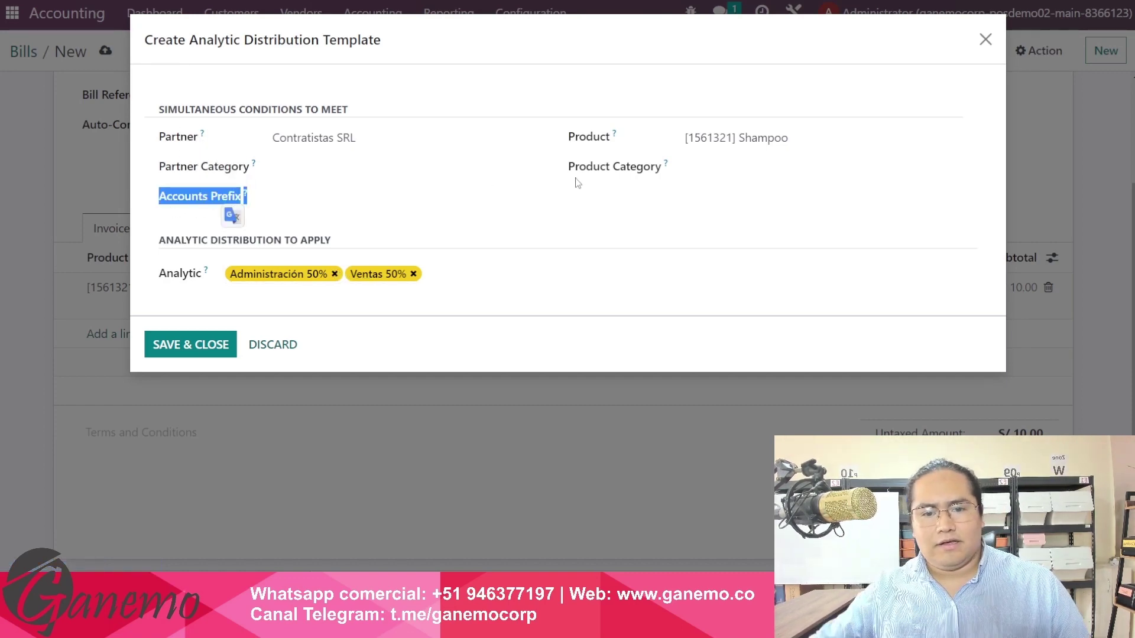
left_click_drag(585, 167, 653, 167)
left_click(644, 171)
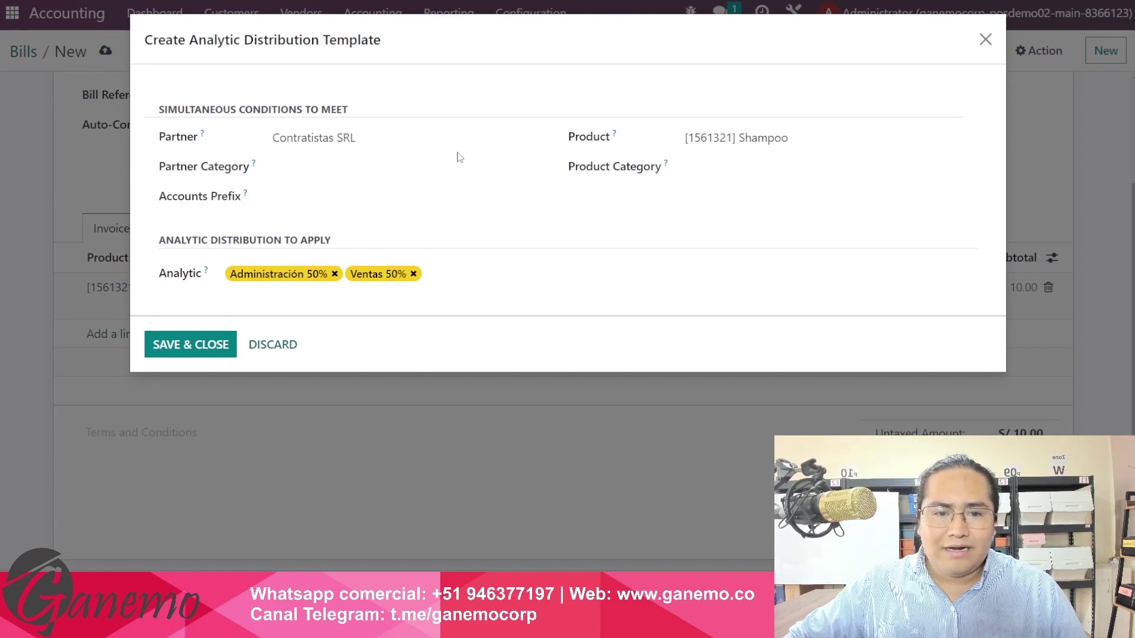
left_click(191, 344)
left_click(443, 219)
scroll(281, 144, "up", 3)
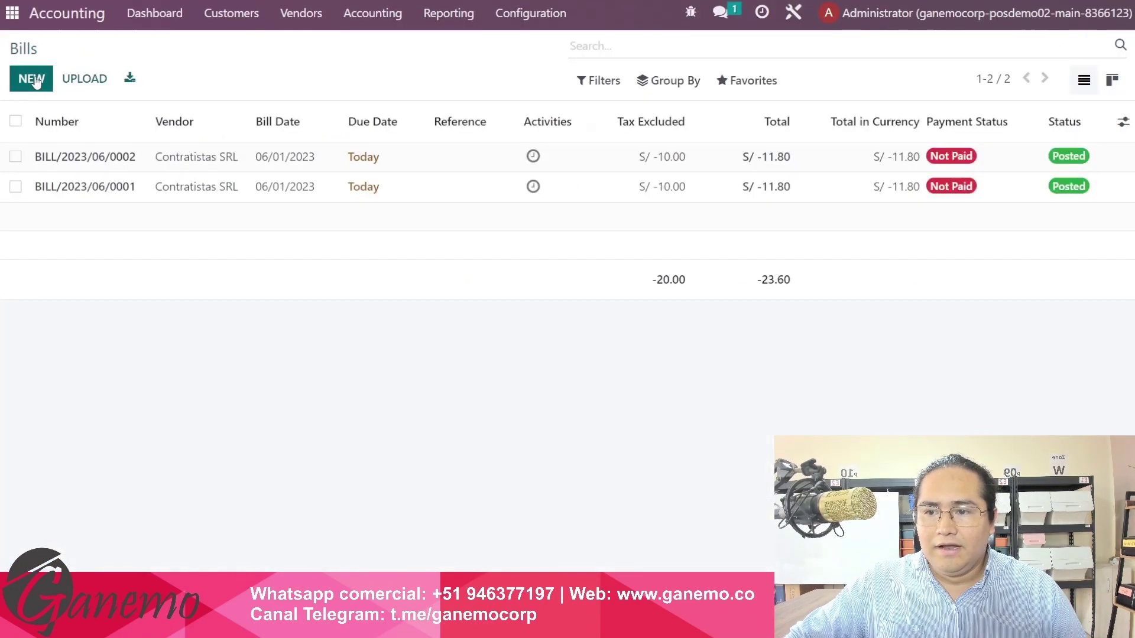
- Create a new vendor bill for Contratistas SRL with the bill date 06/01/2023
left_click(33, 80)
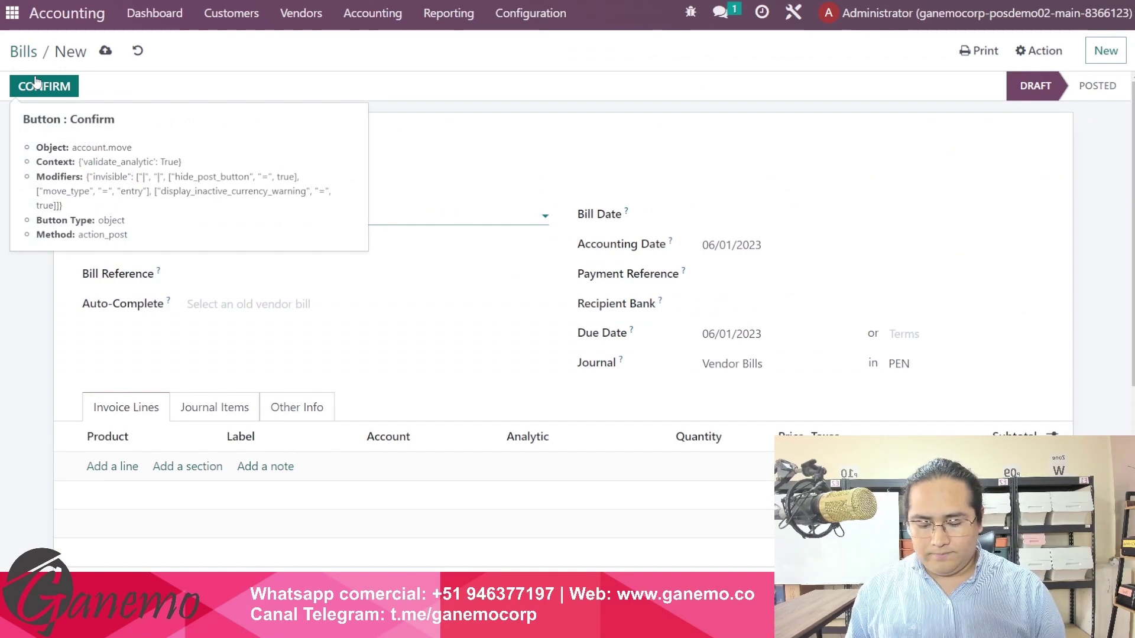
type("cont")
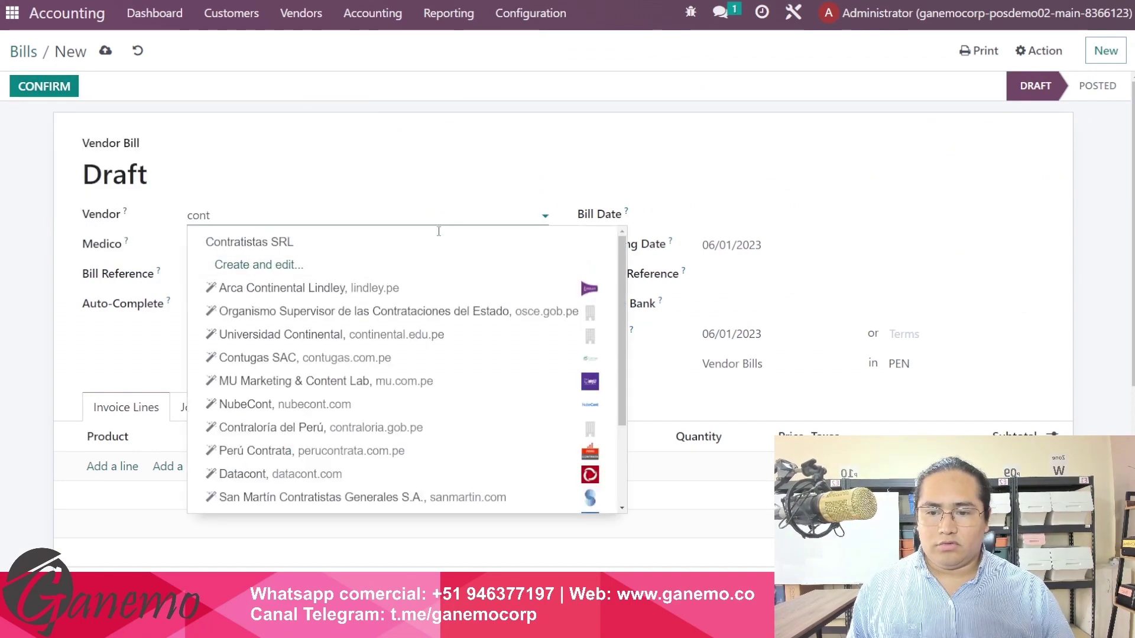
left_click(431, 243)
key("Tab")
key("Tab")
key("Tab")
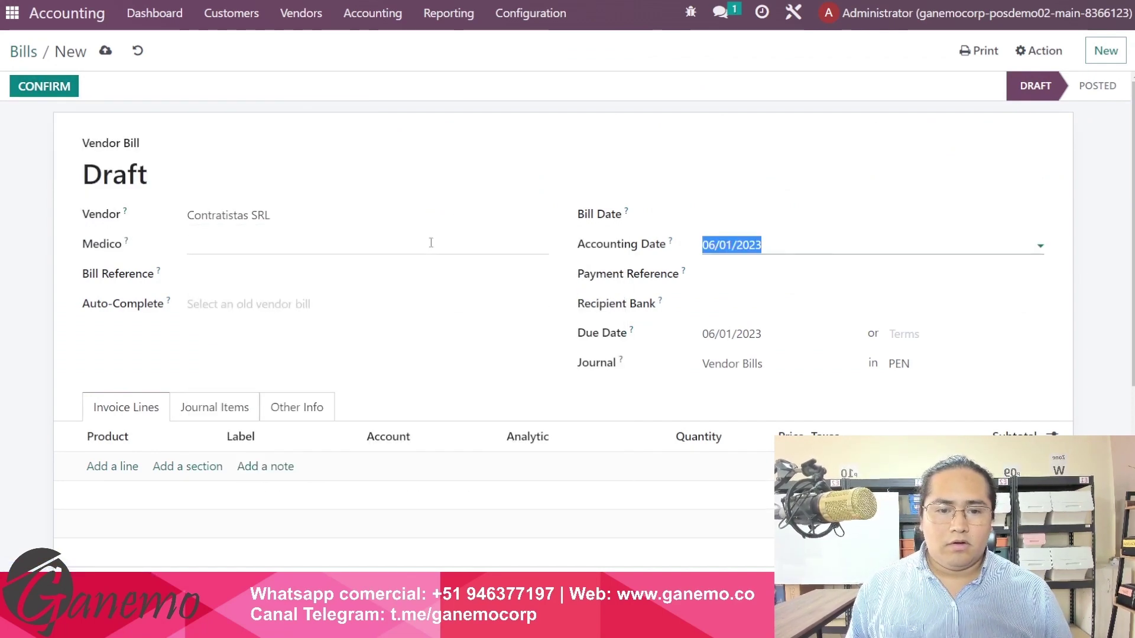
left_click(721, 210)
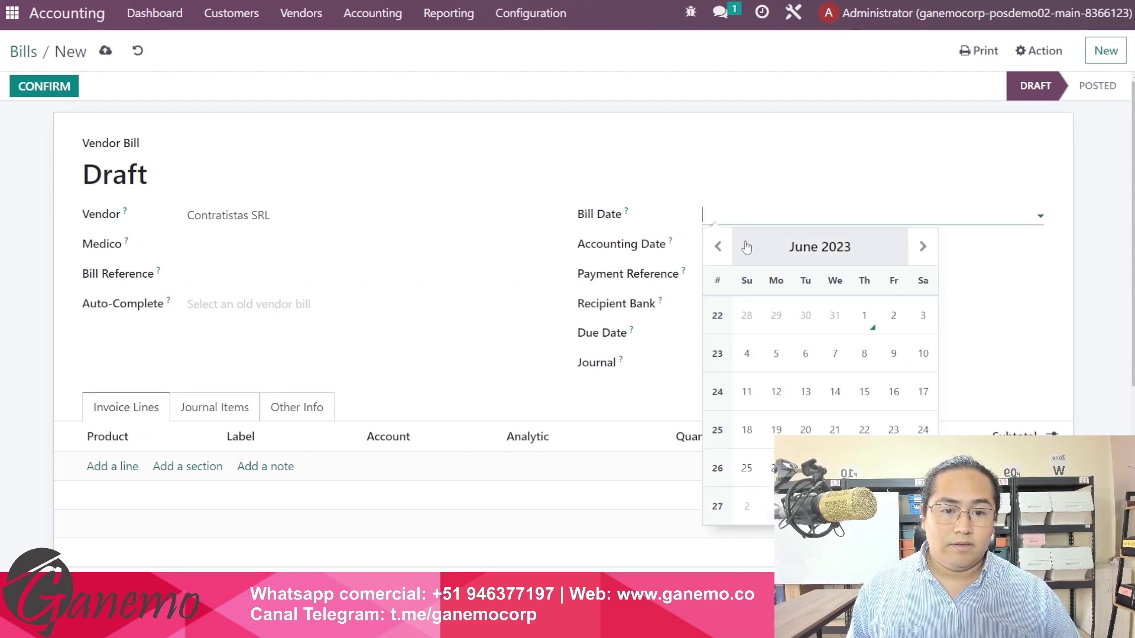
left_click(863, 315)
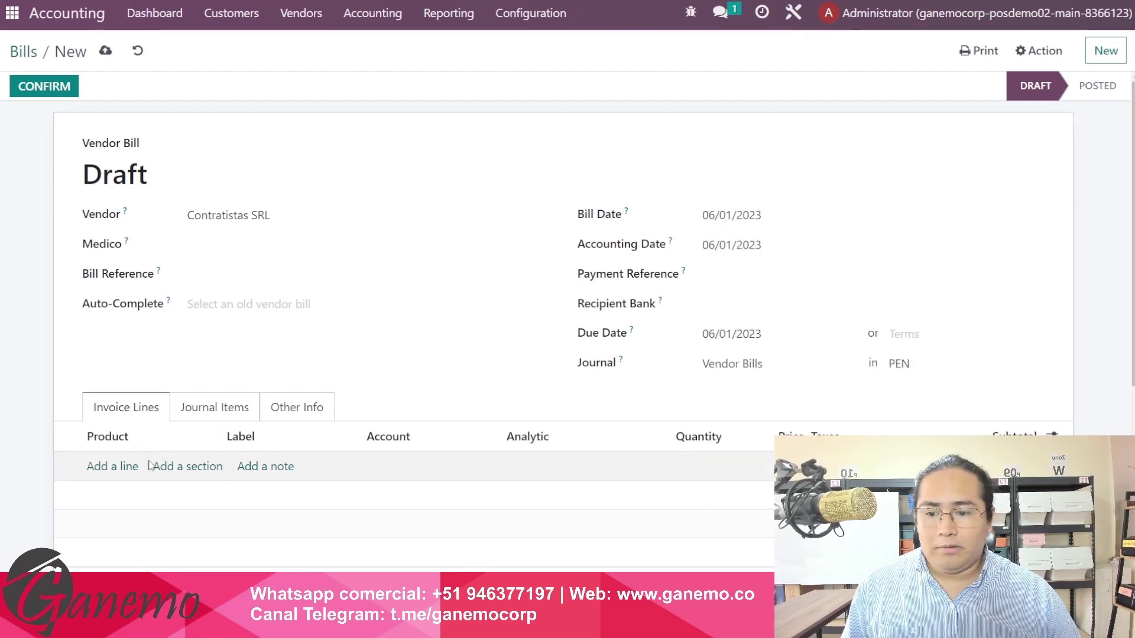
- Add an invoice line for product [1561321] Shampoo and review its automatically applied analytic distribution
left_click(123, 468)
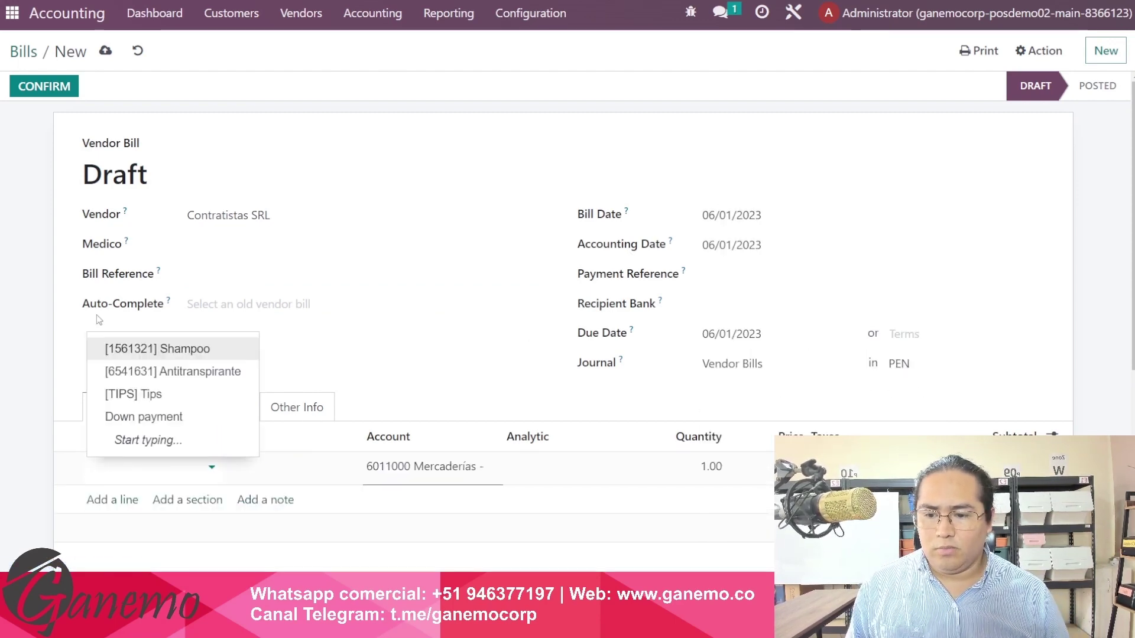
key("Return")
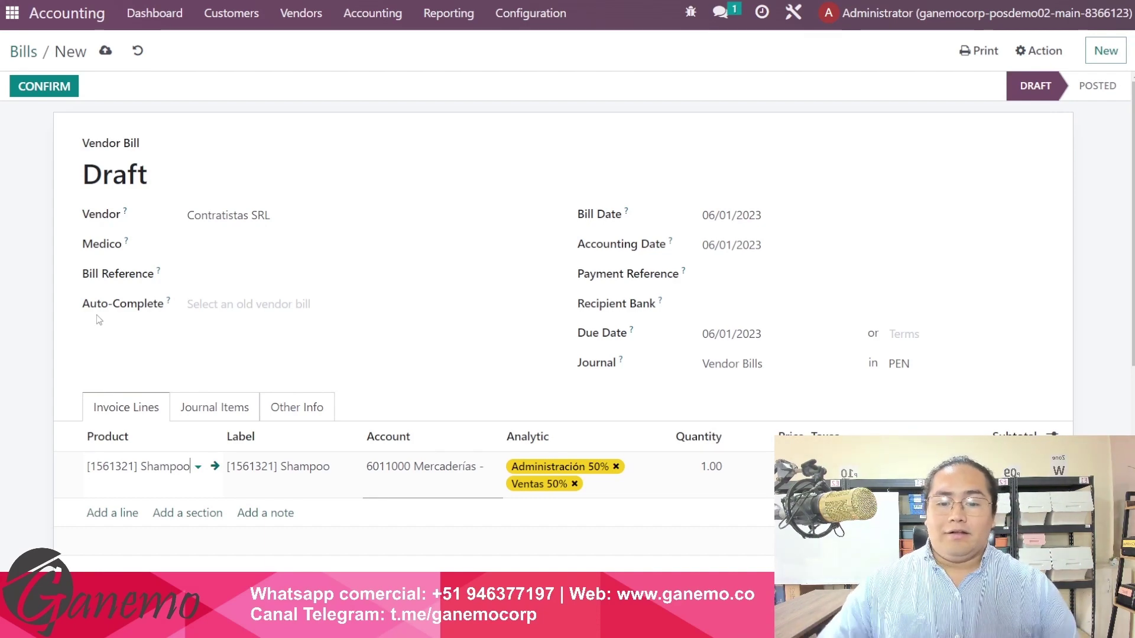
key("Tab")
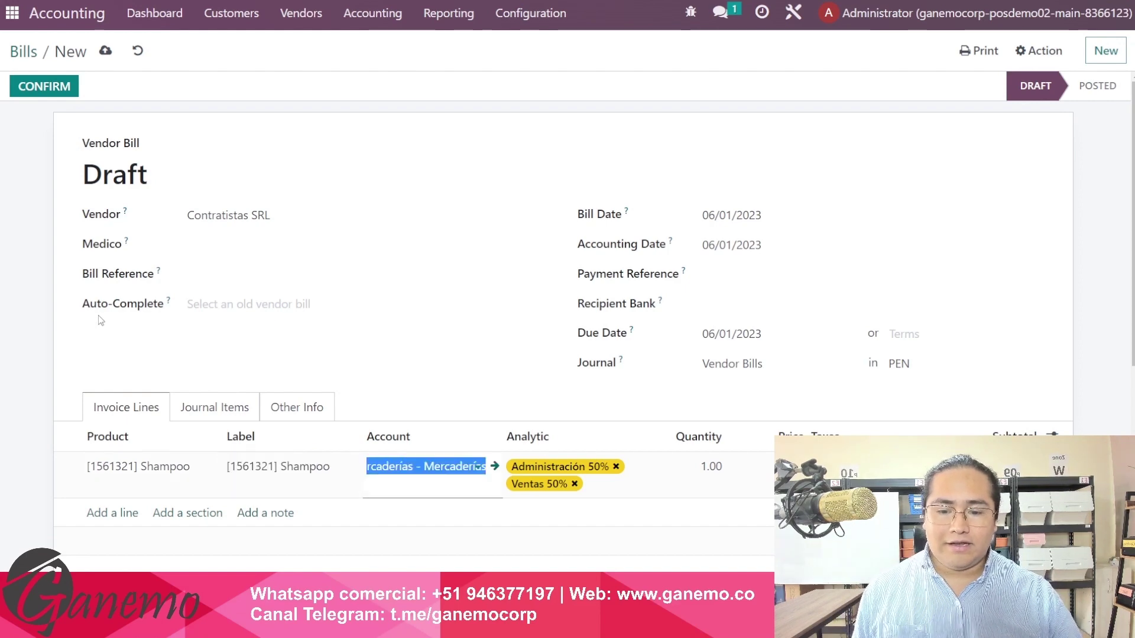
key("Tab")
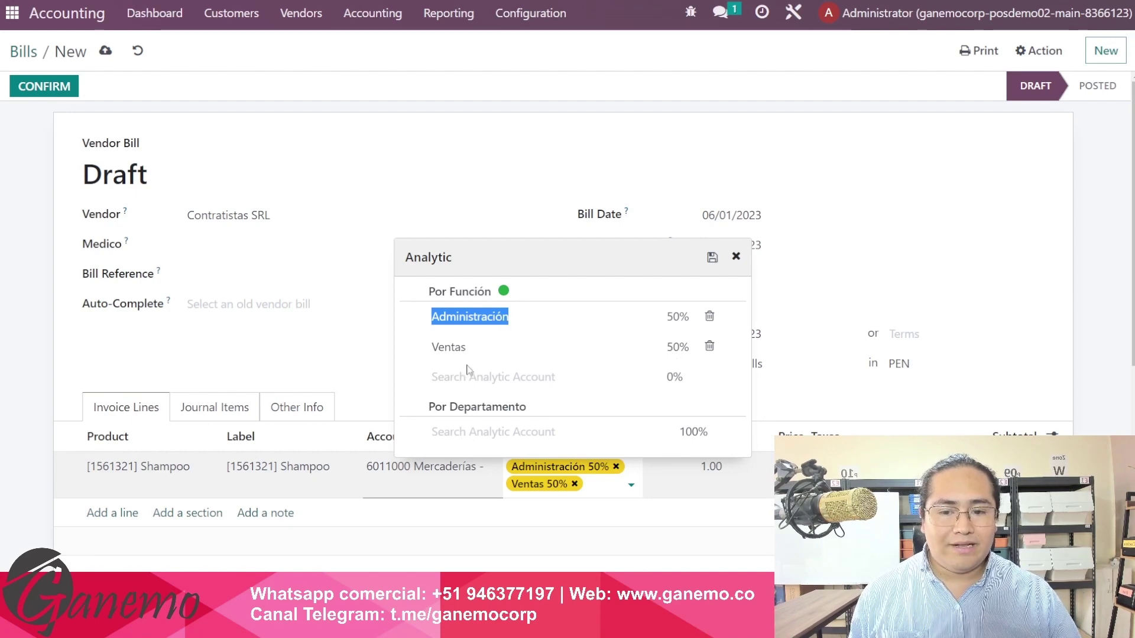
left_click(279, 354)
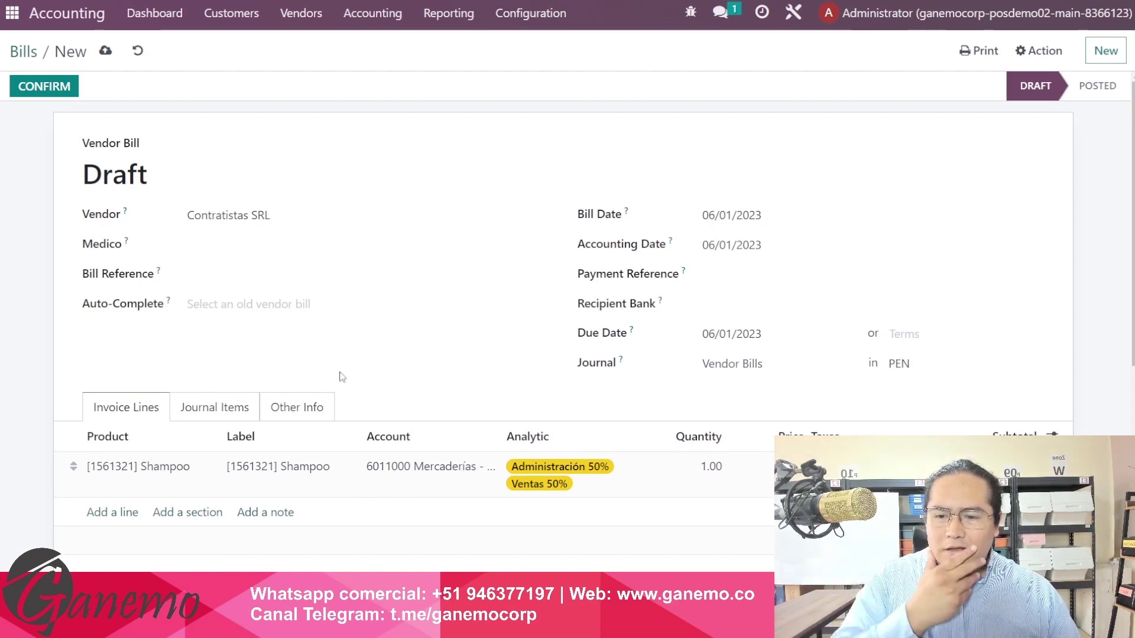
- Add a second invoice line for product [6541631] Antitranspirante and check its analytic distribution
scroll(393, 374, "down", 1)
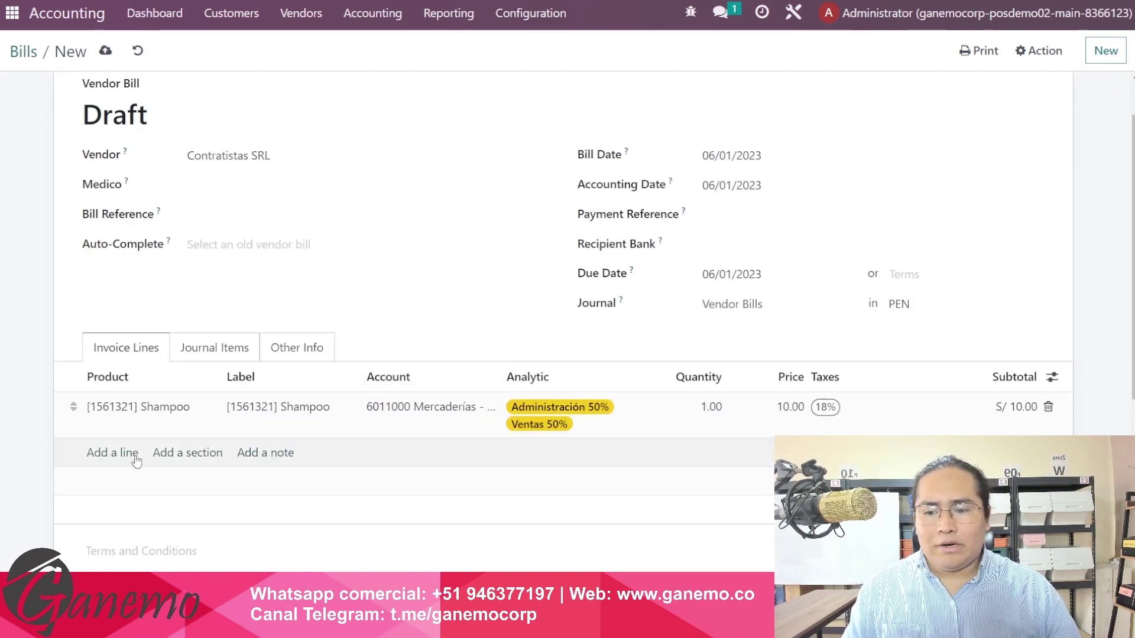
left_click(121, 459)
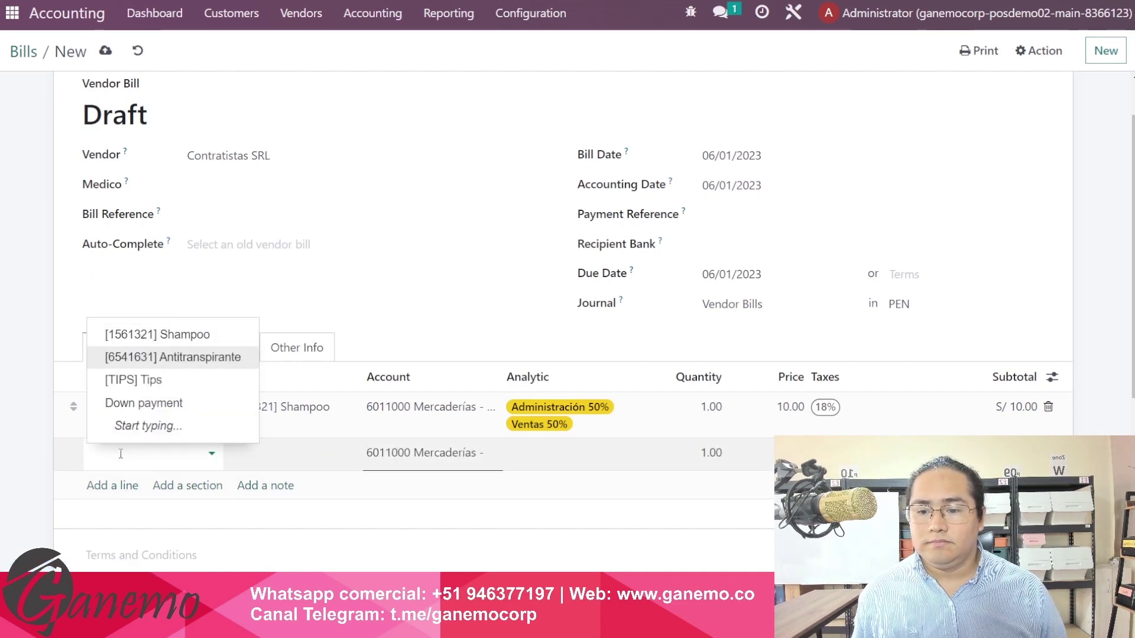
type("6541631")
key("Return")
left_click(433, 358)
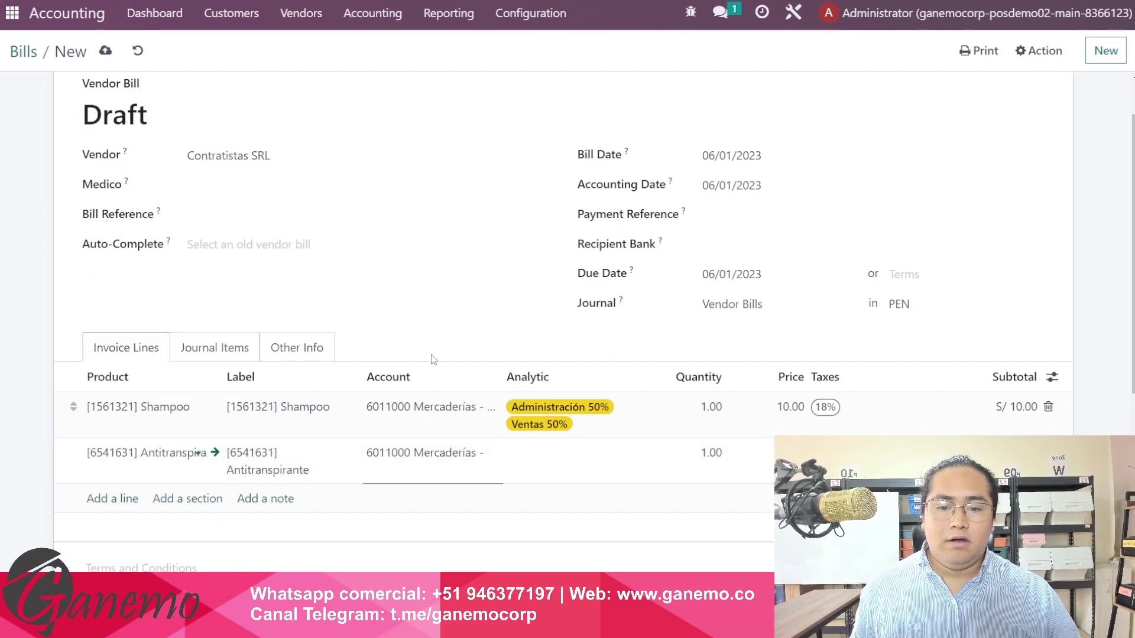
left_click(553, 468)
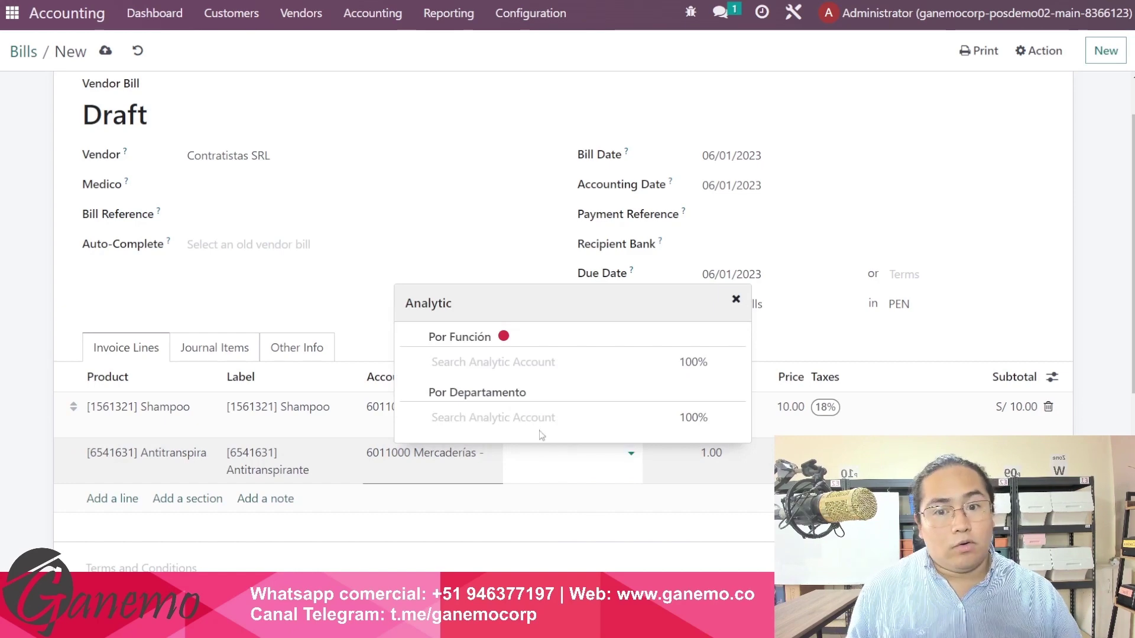
left_click(516, 270)
left_click(516, 270)
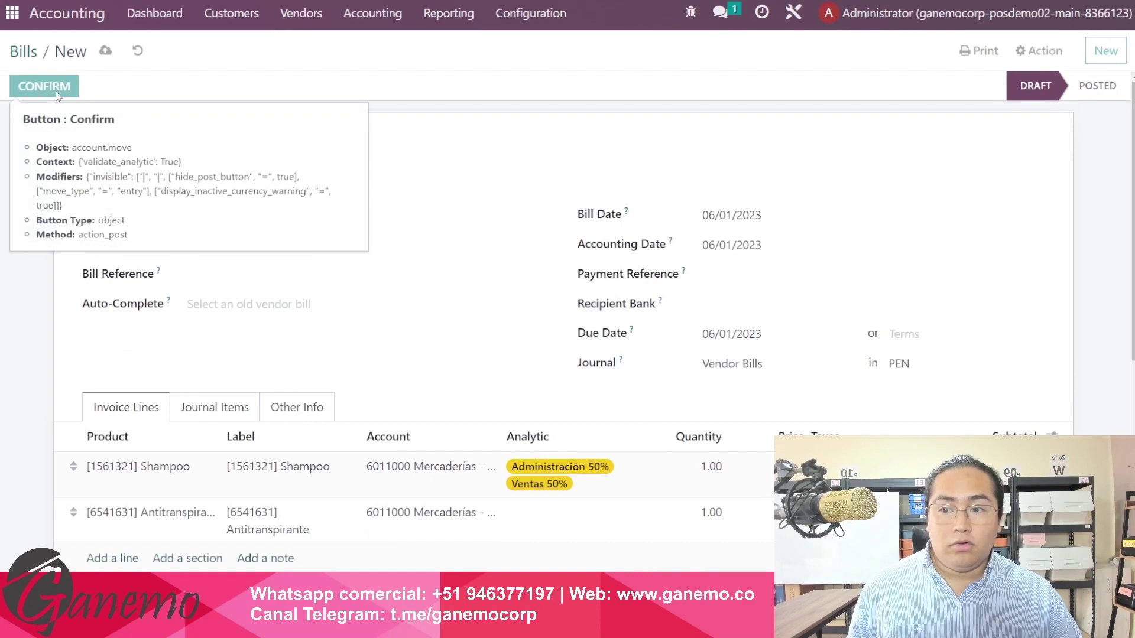
- Try to confirm the vendor bill without an analytic distribution on the Antitranspirante line
left_click(56, 91)
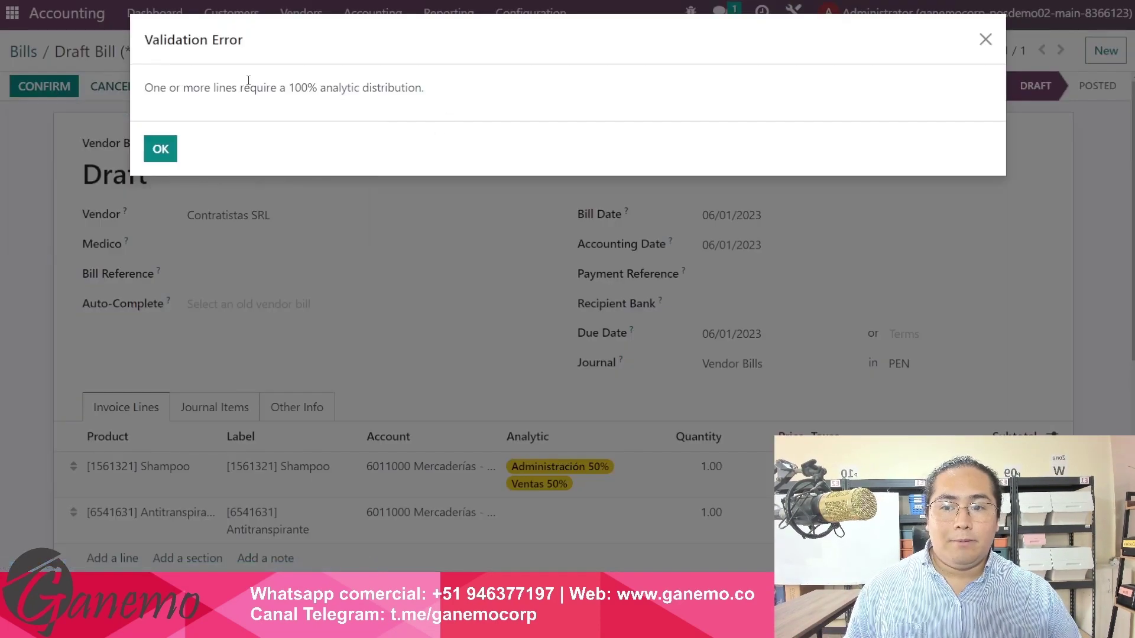
left_click_drag(237, 87, 410, 106)
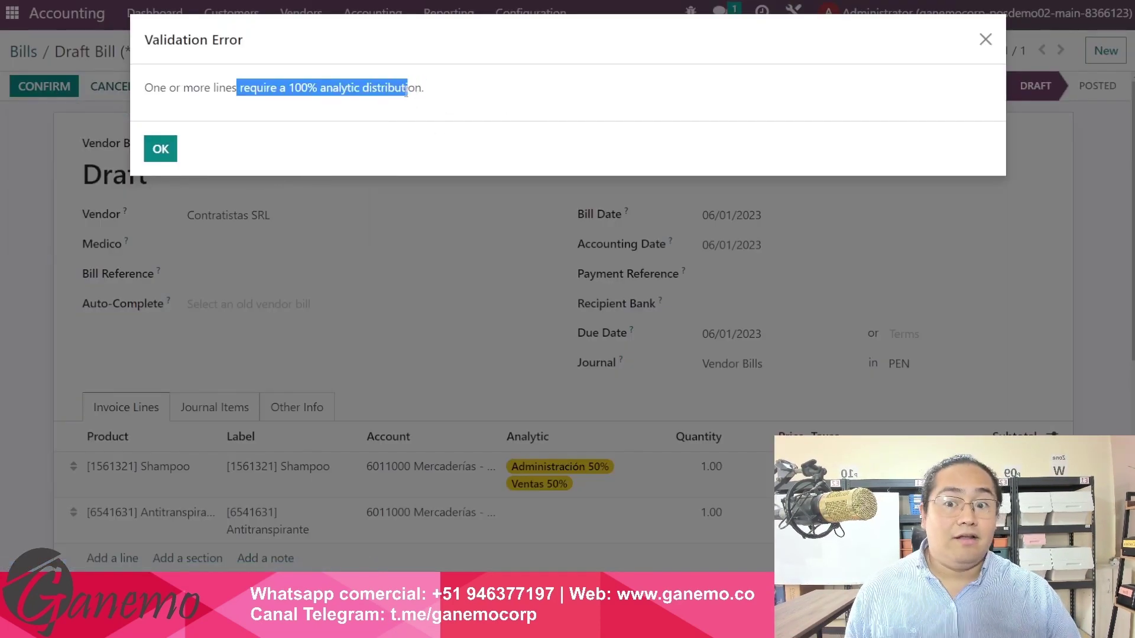
left_click(166, 155)
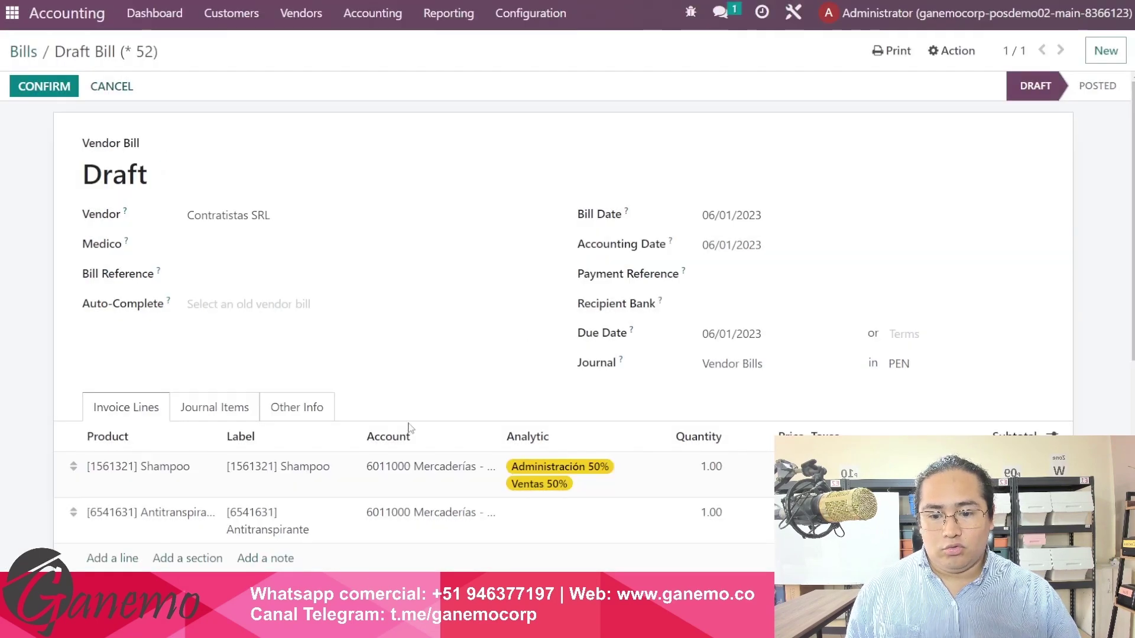
- Assign Producción under Por Función to the Antitranspirante line and confirm the vendor bill
scroll(390, 485, "down", 2)
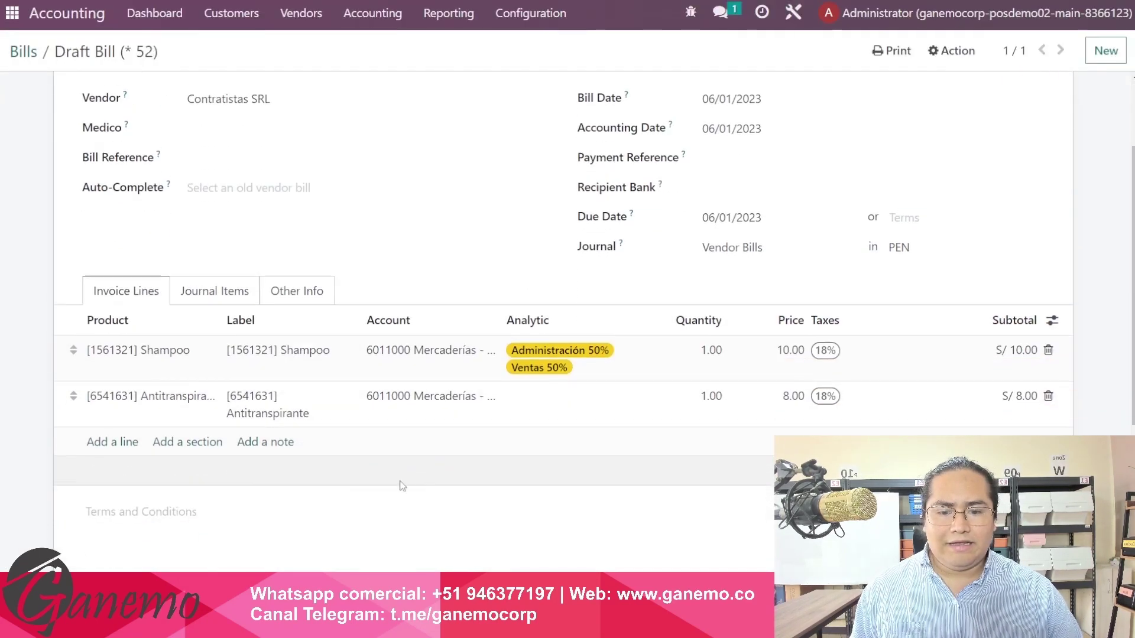
left_click(538, 406)
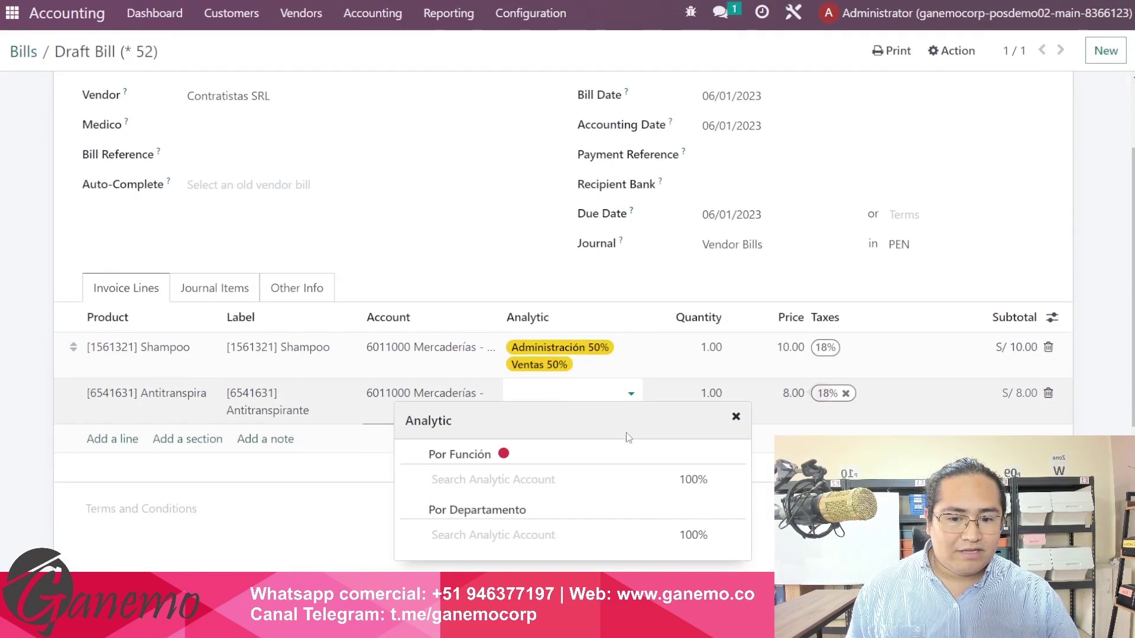
left_click(539, 535)
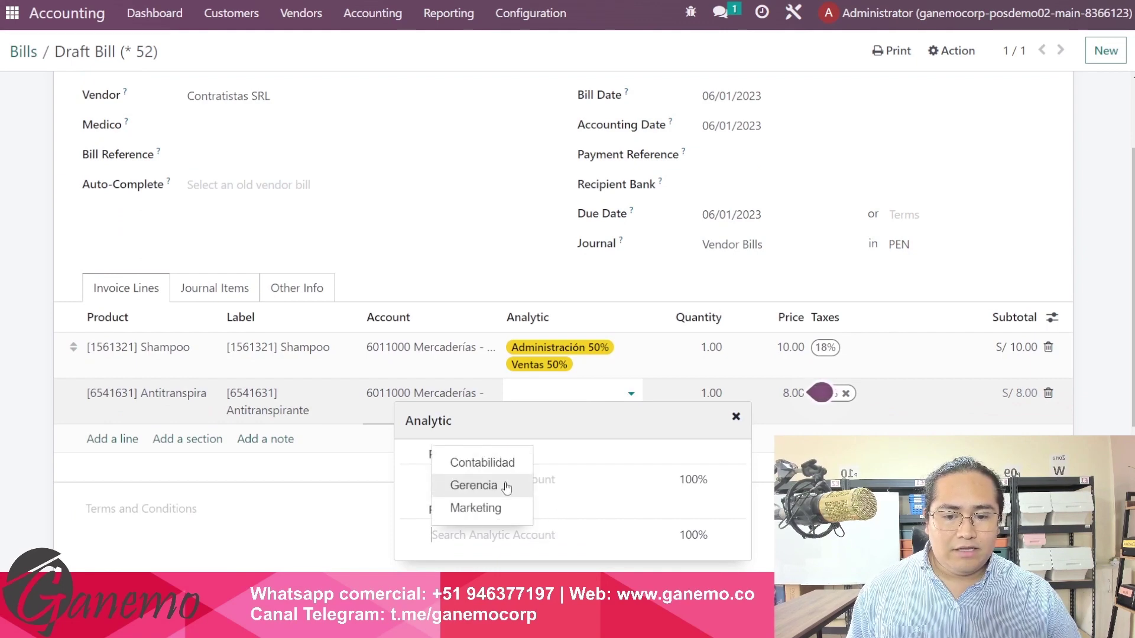
left_click(566, 480)
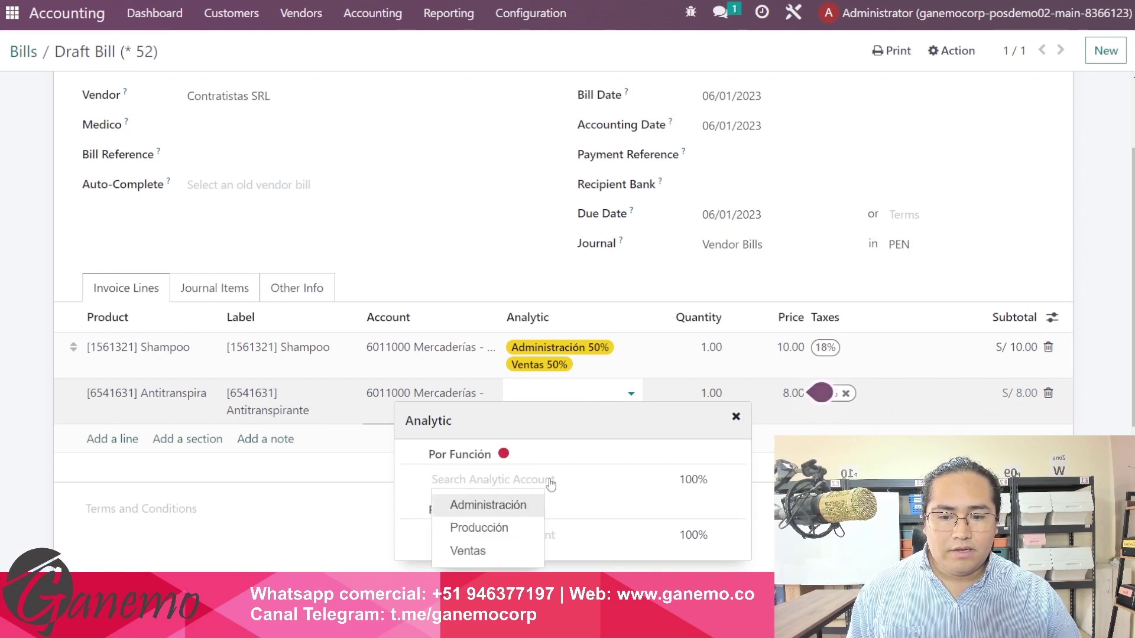
left_click(501, 524)
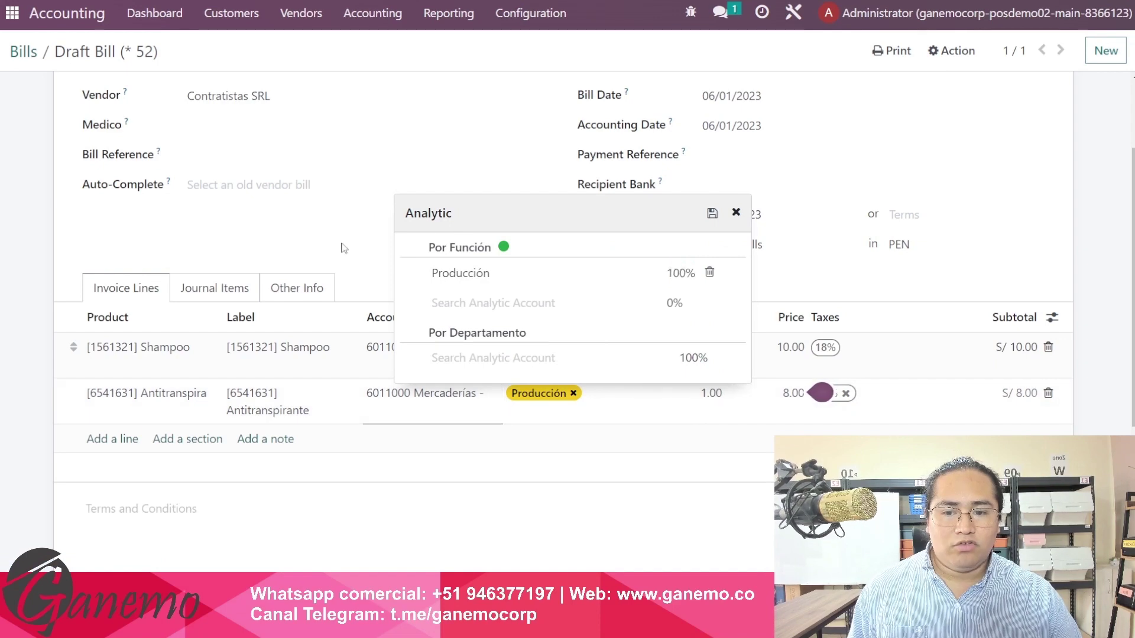
left_click(374, 253)
scroll(375, 253, "up", 3)
left_click(59, 89)
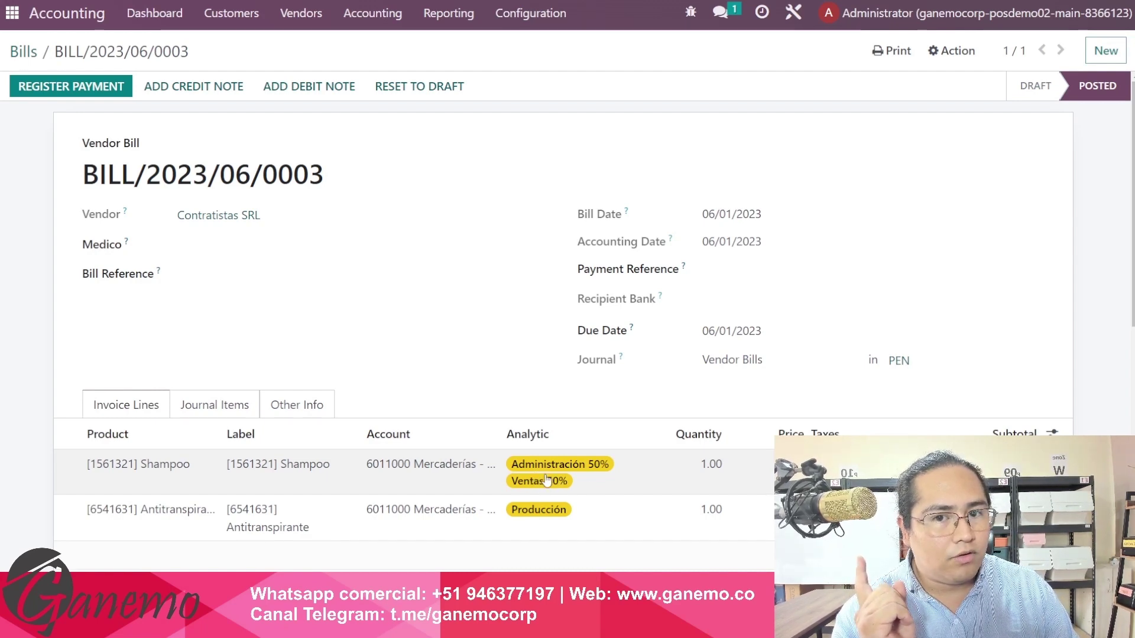
- Create an analytic distribution model with accounts prefix 70 and Marketing at 100% under Por Departamento
left_click(529, 14)
scroll(564, 97, "down", 7)
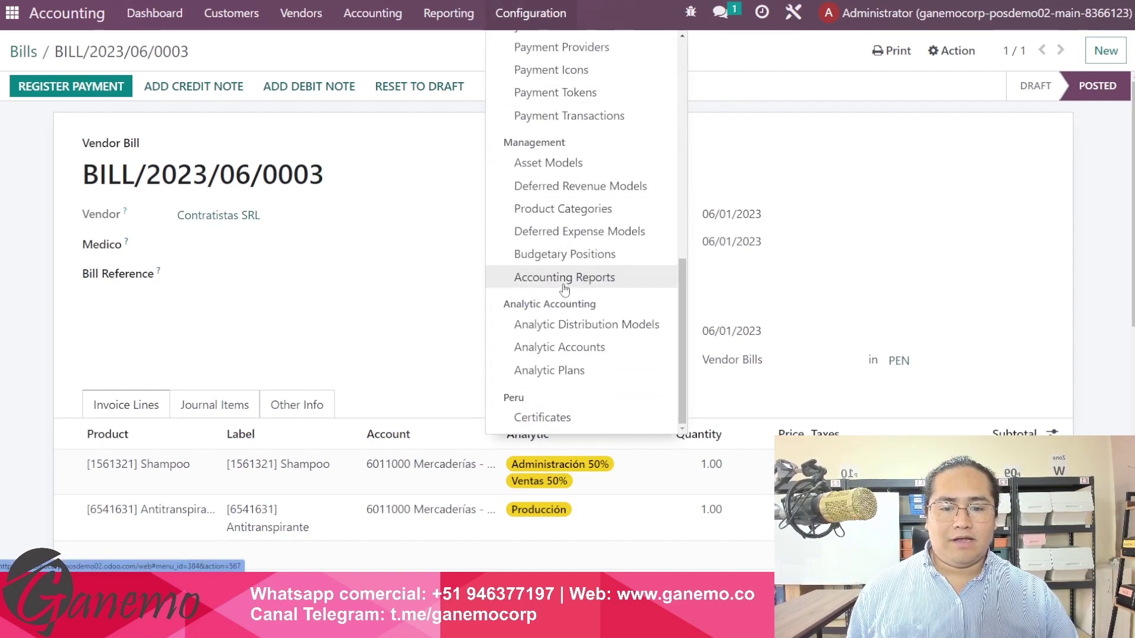
left_click(590, 331)
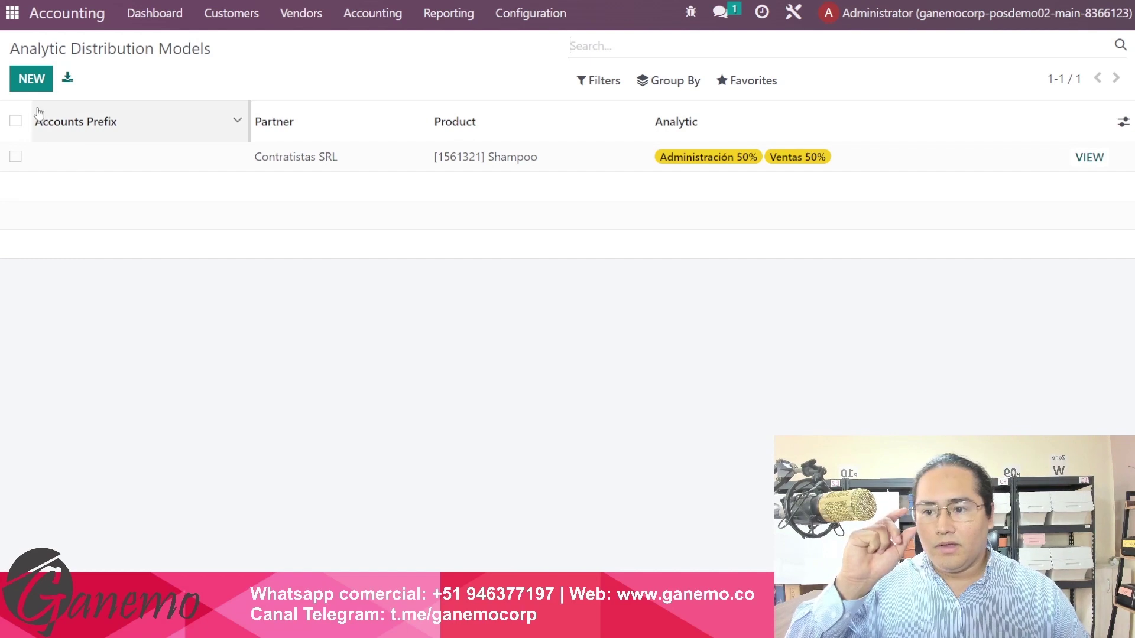
left_click(37, 89)
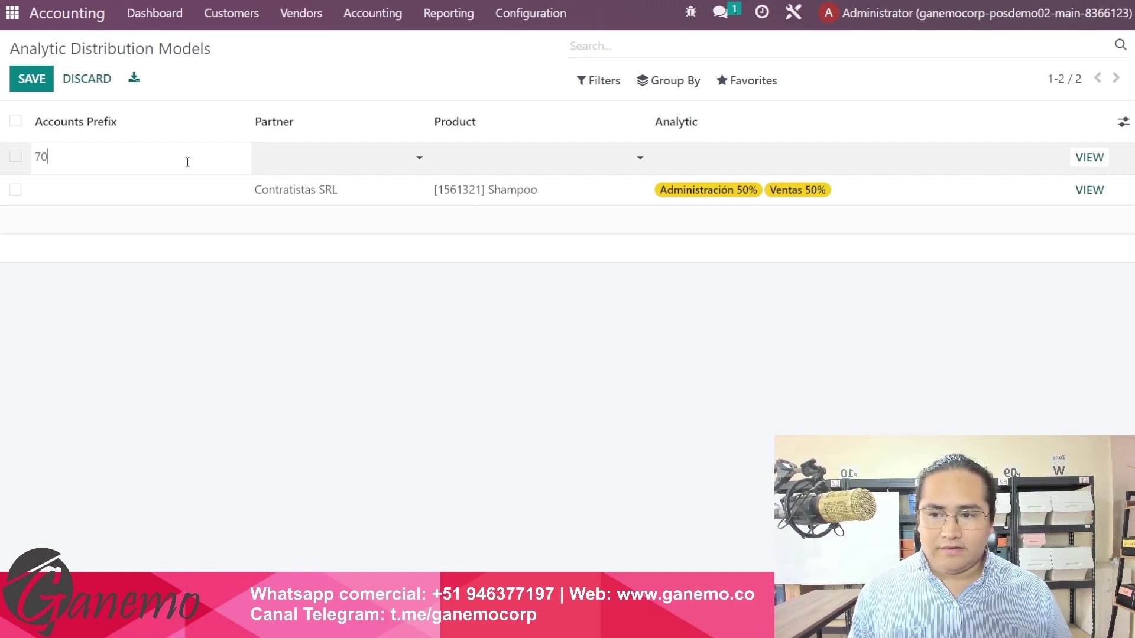
key("Tab")
key("Tab")
key("Tab")
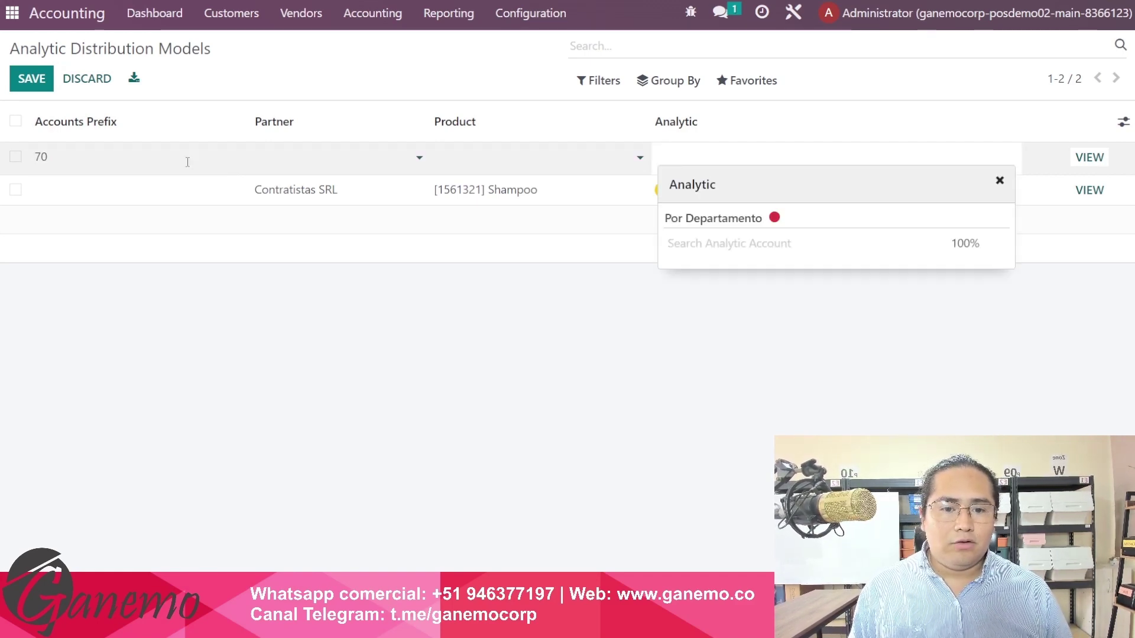
left_click(704, 243)
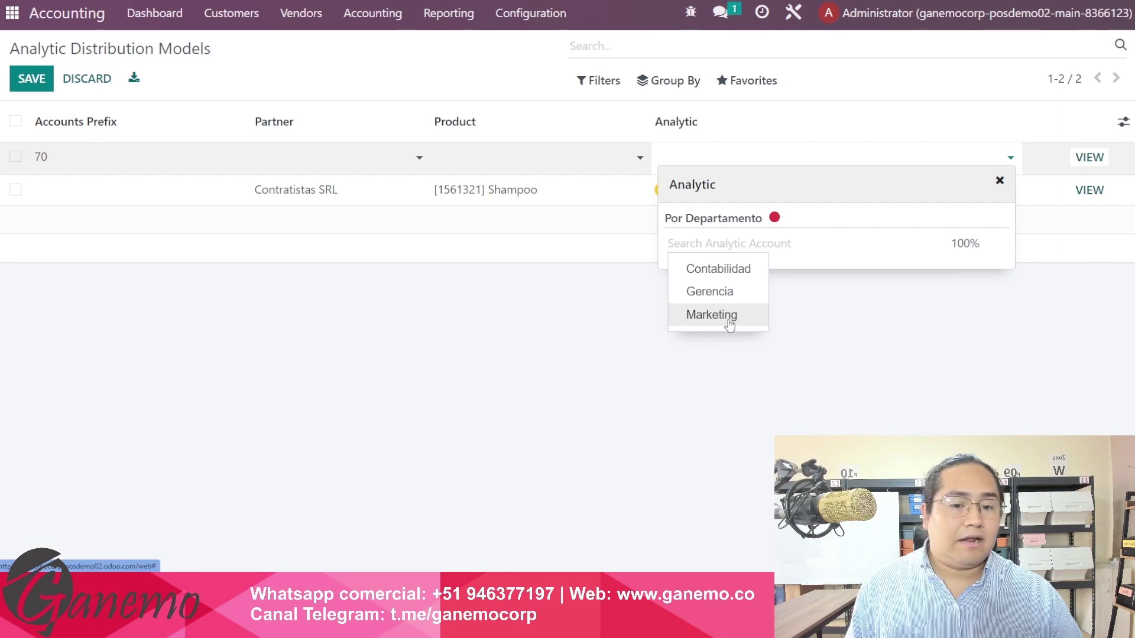
left_click(730, 325)
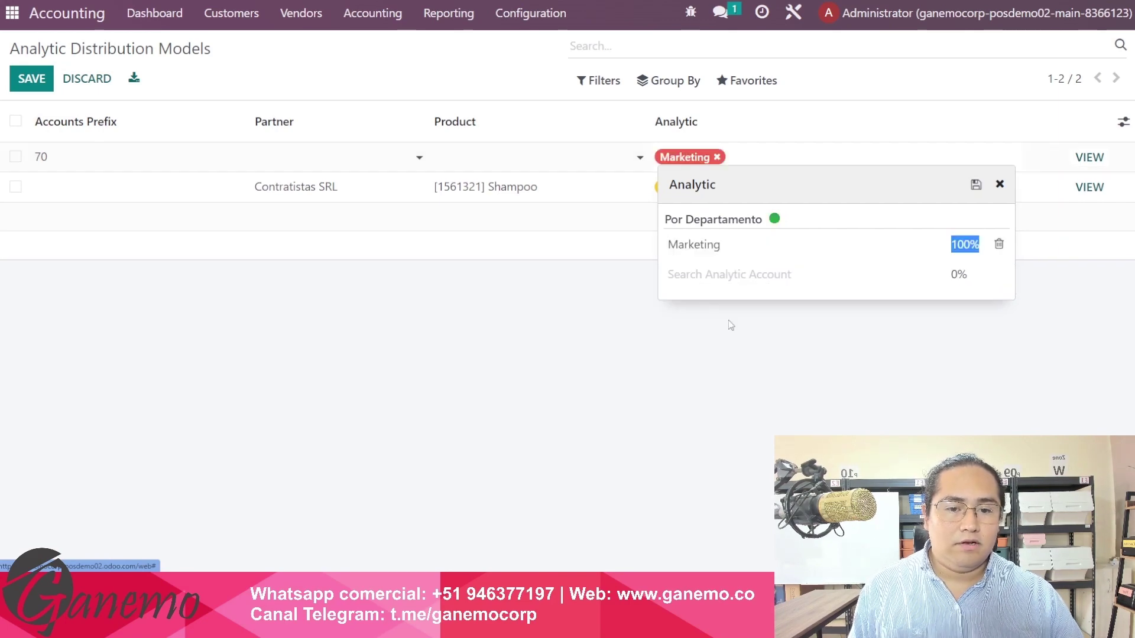
left_click(616, 448)
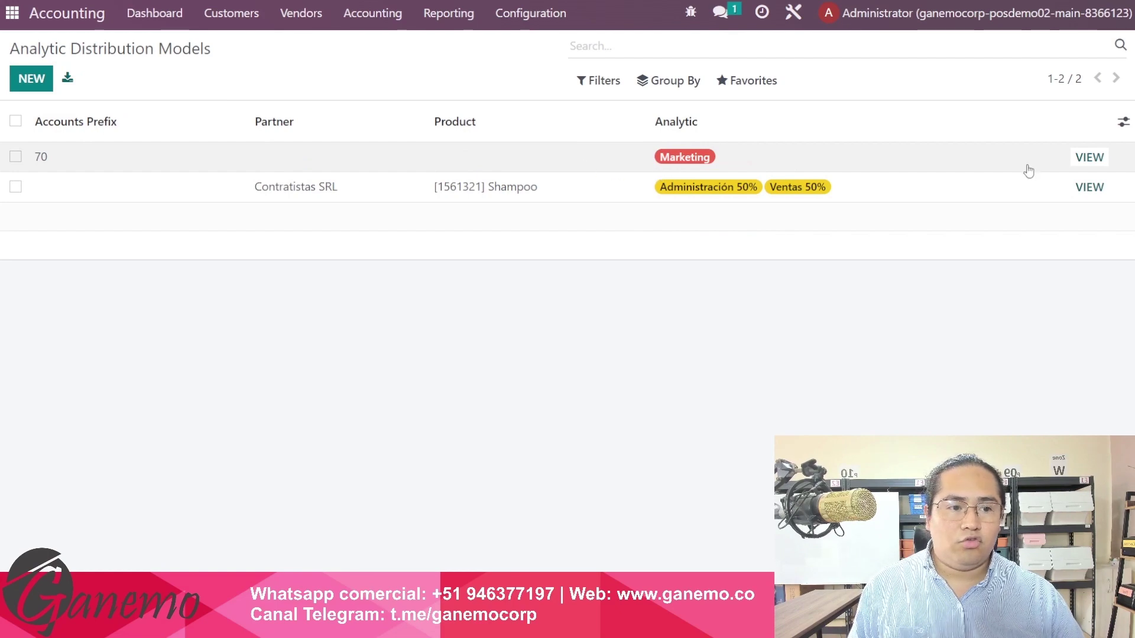
- Show the Partner Category and Product Category columns in the distribution models list, and return to the apps overview
left_click(1118, 129)
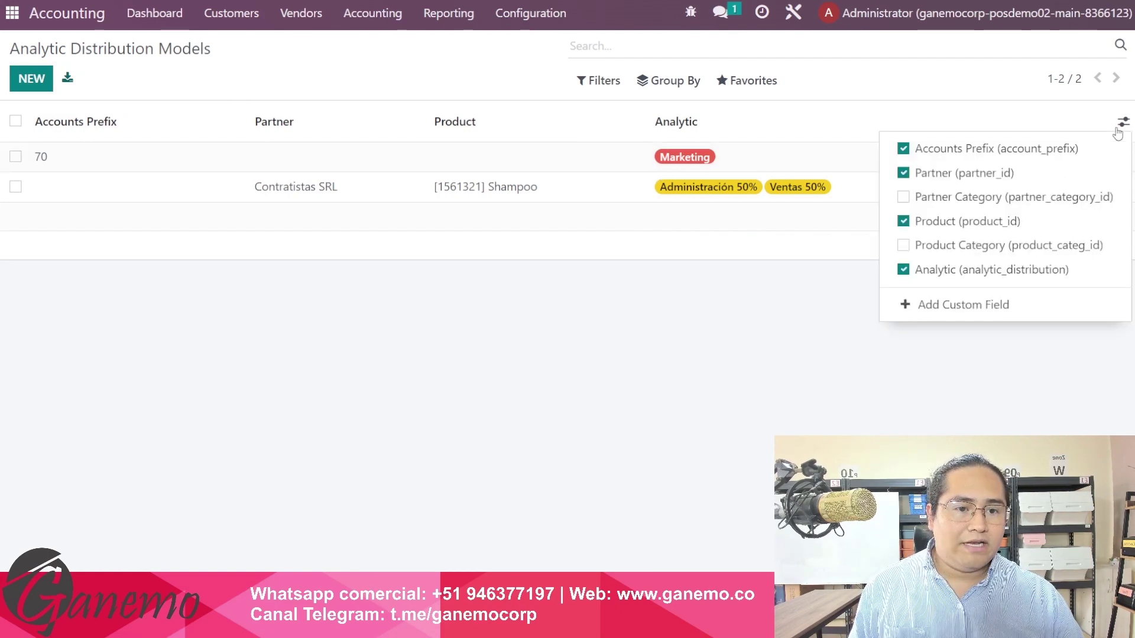
left_click(903, 196)
left_click(904, 245)
left_click(826, 329)
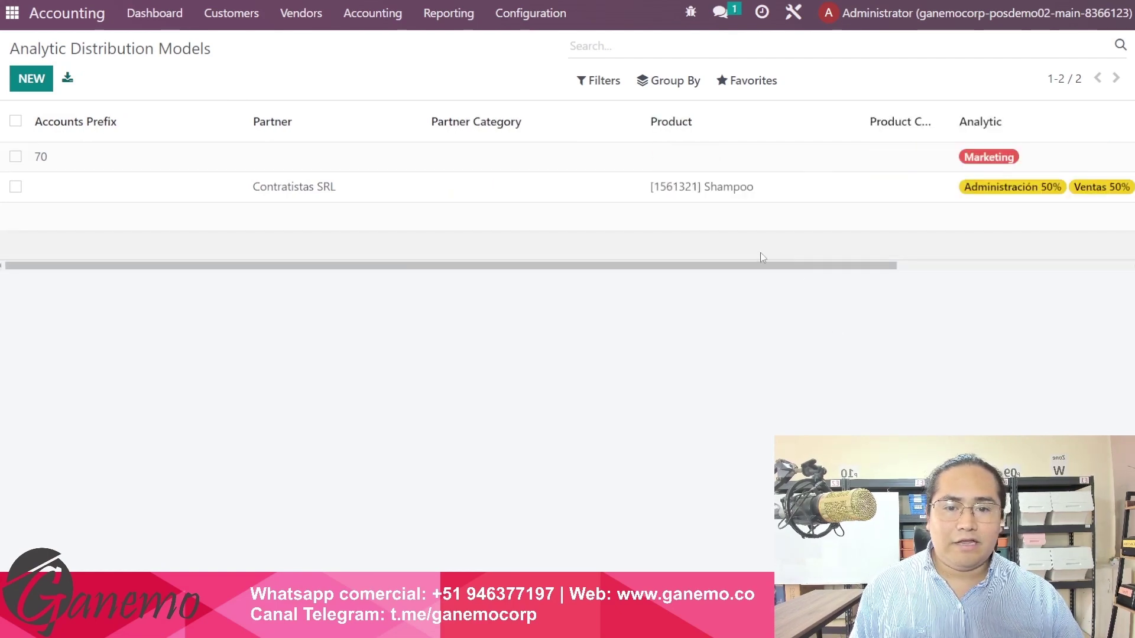
left_click_drag(755, 266, 552, 264)
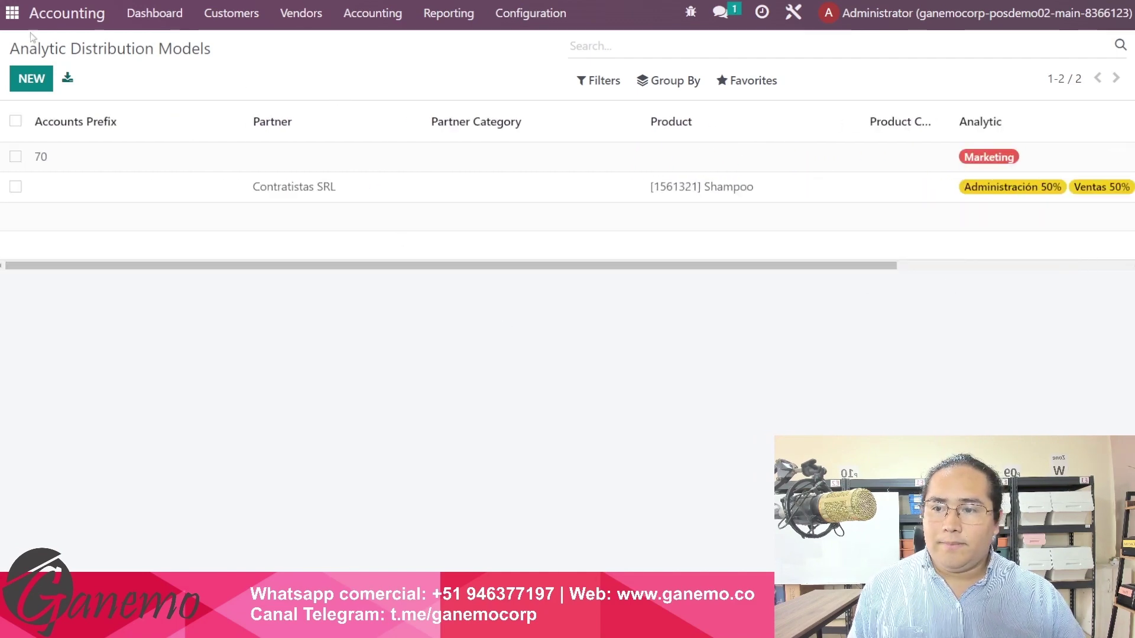
left_click(12, 13)
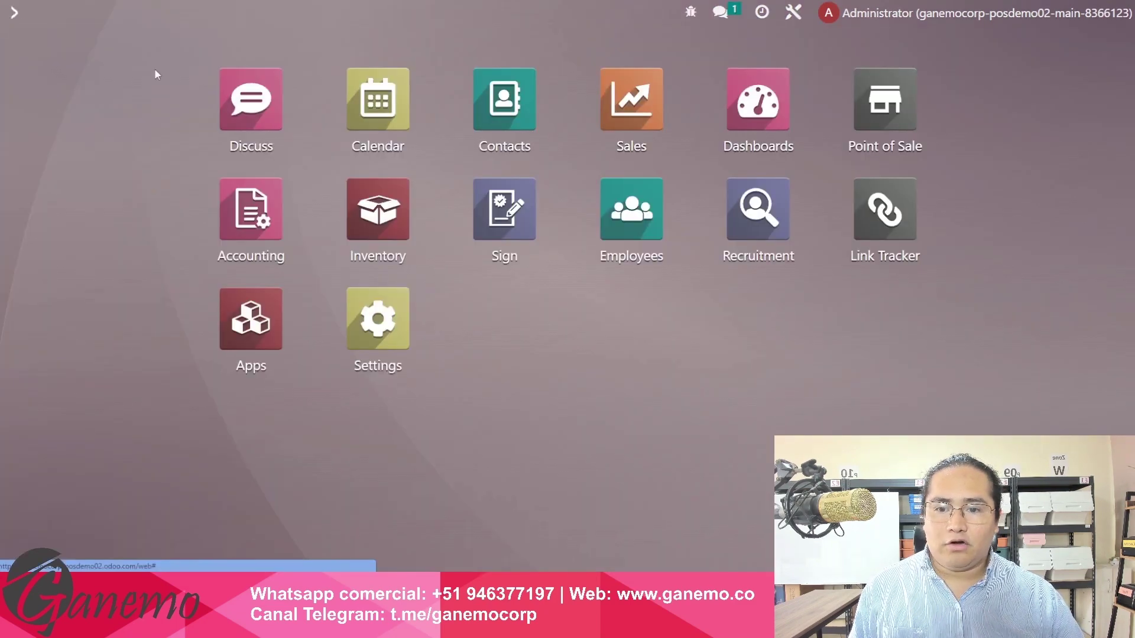
- Start a new customer invoice in Accounting
left_click(275, 200)
left_click(236, 14)
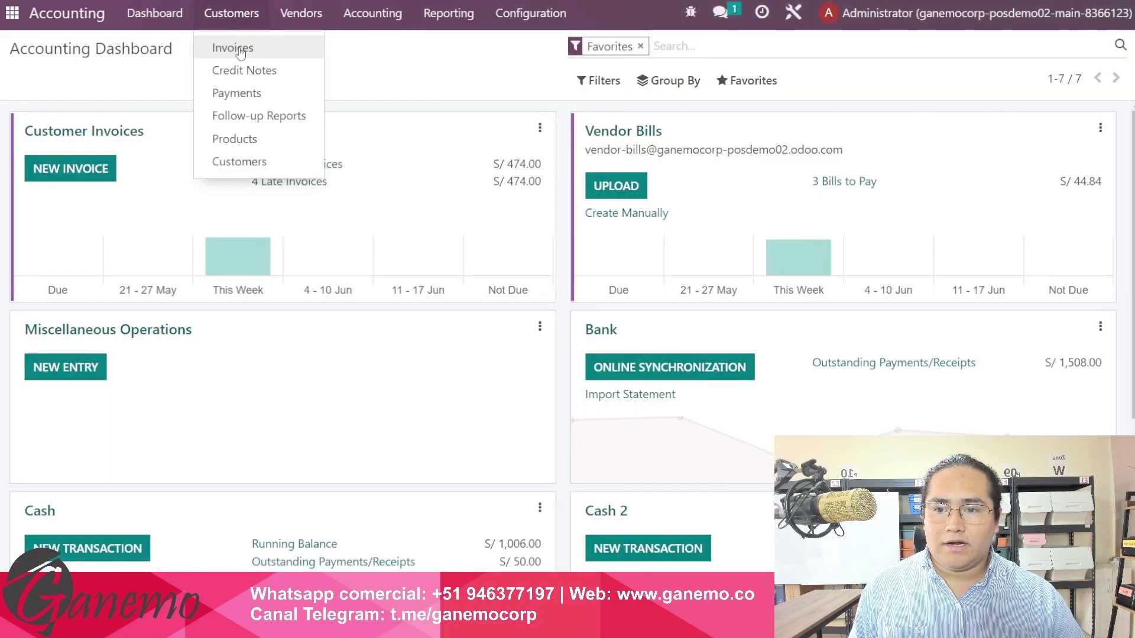
left_click(239, 52)
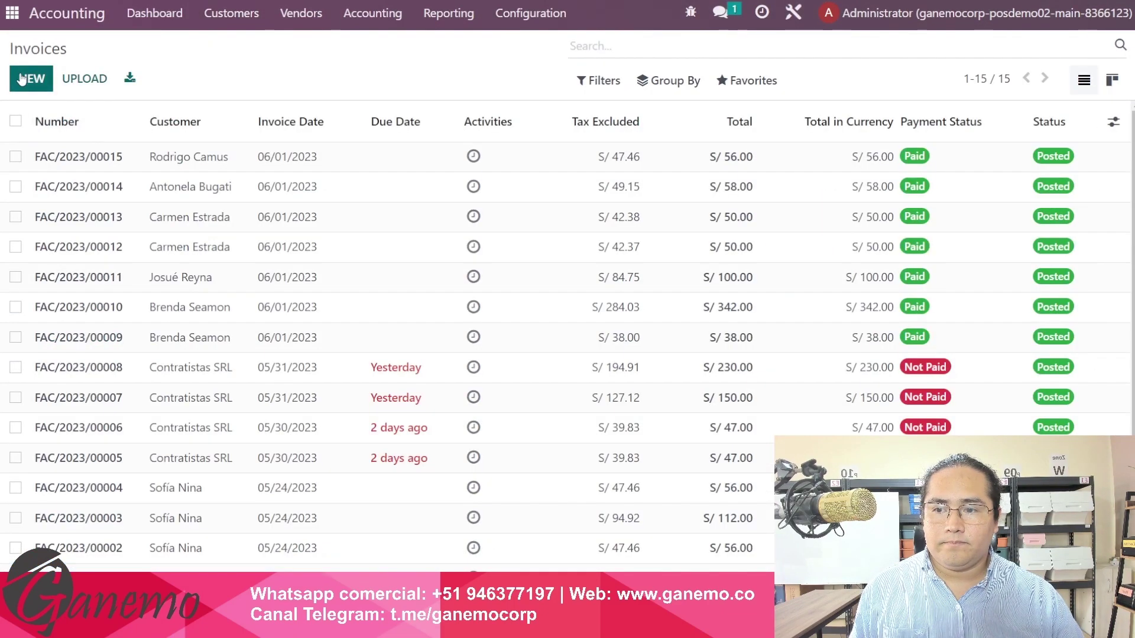
left_click(22, 79)
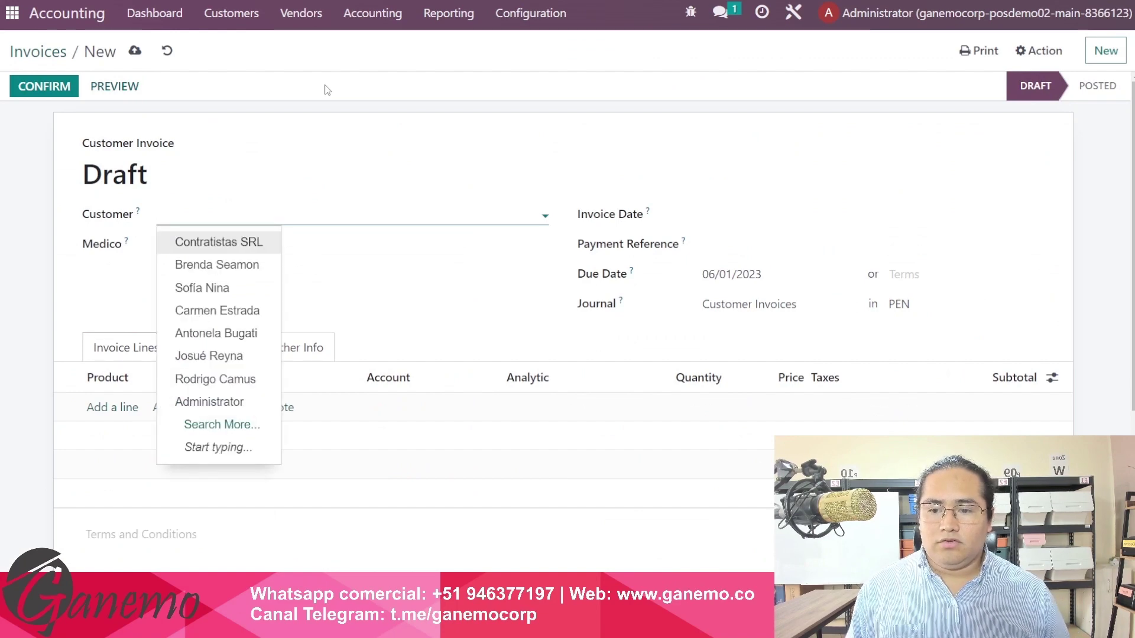
- Set the new invoice's customer to the individual contact listed directly before Administrator, instead of Contratistas SRL
key("Return")
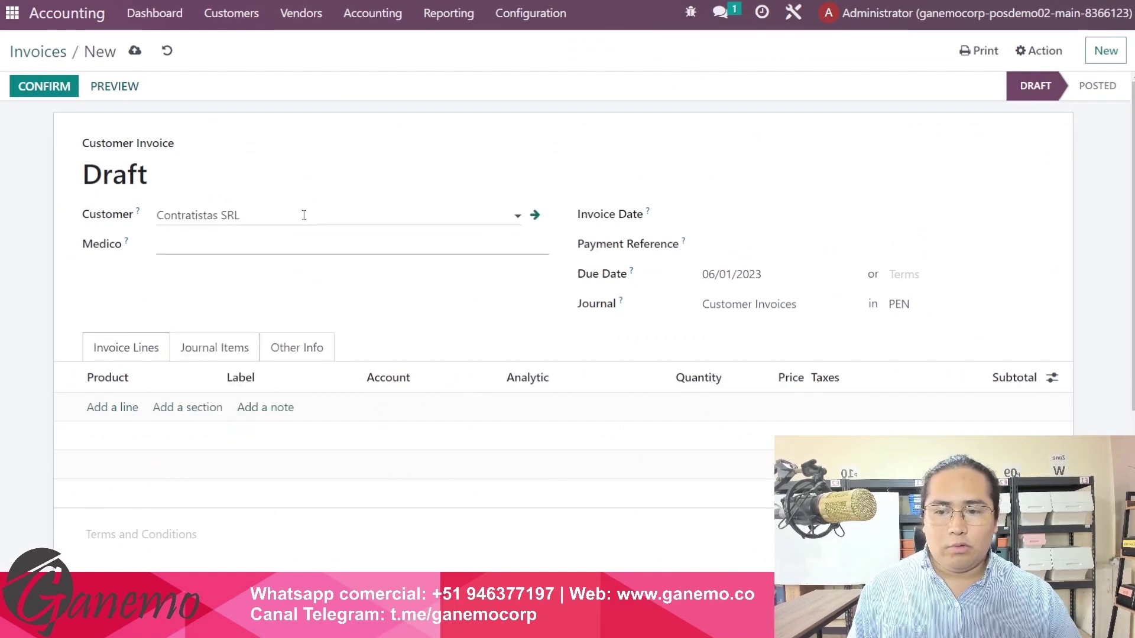
key("ctrl+a")
key("BackSpace")
key("Down")
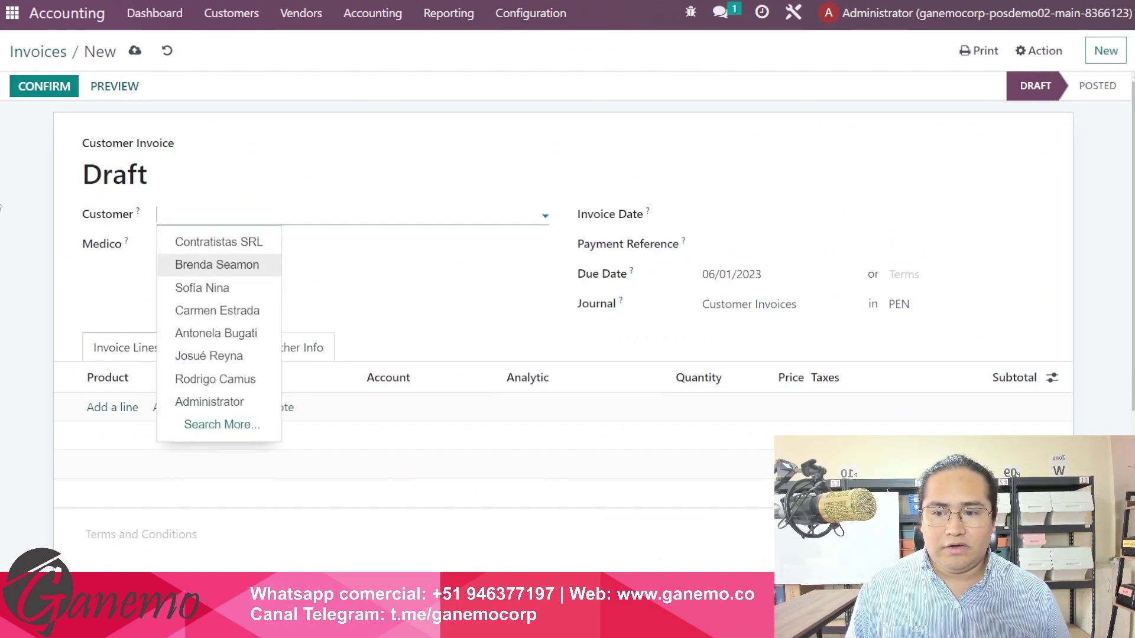
key("Down")
key("Down")
key("Down")
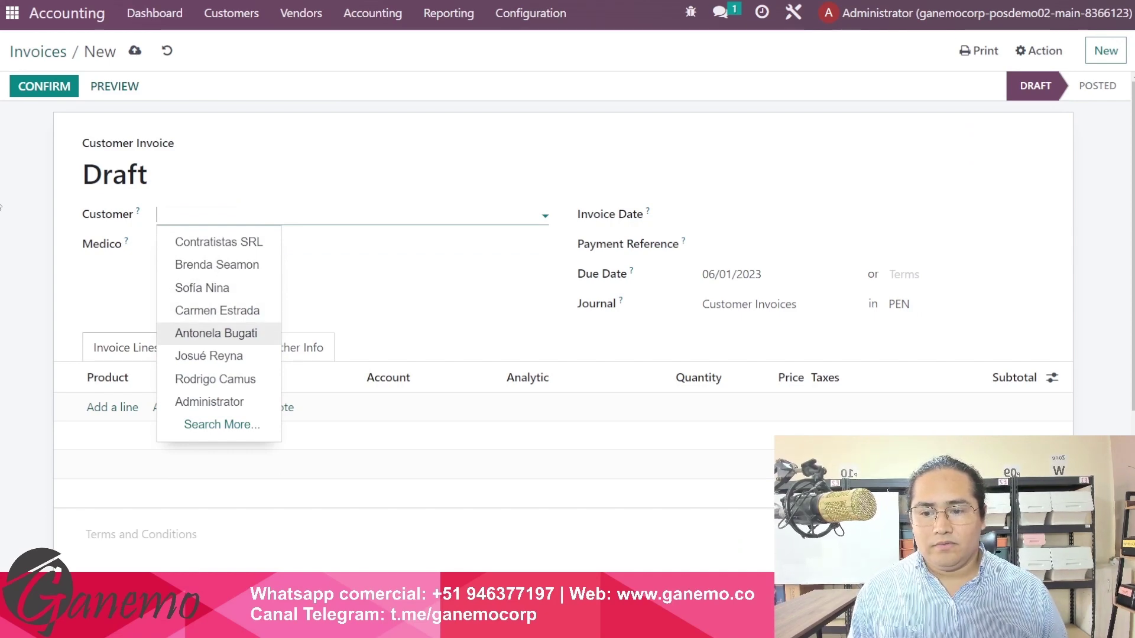
key("Down")
key("Down")
key("Tab")
key("Tab")
key("Tab")
key("Tab")
key("Tab")
key("Tab")
key("Tab")
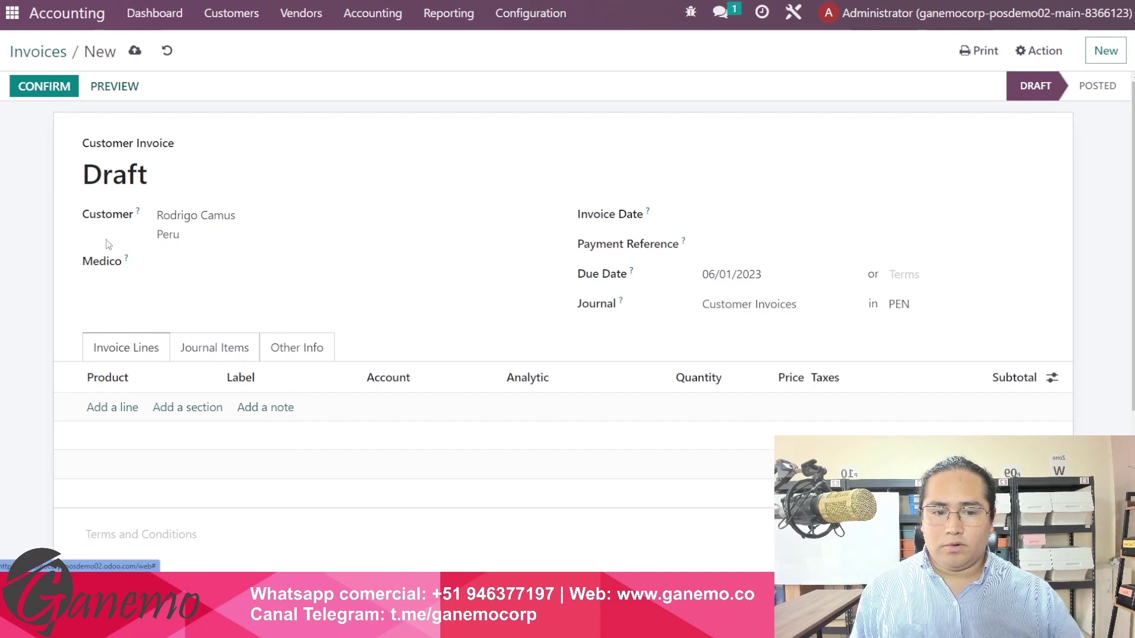
- Add an invoice line for Antitranspirante and check the prefix 70 of its account
left_click(104, 408)
left_click(103, 411)
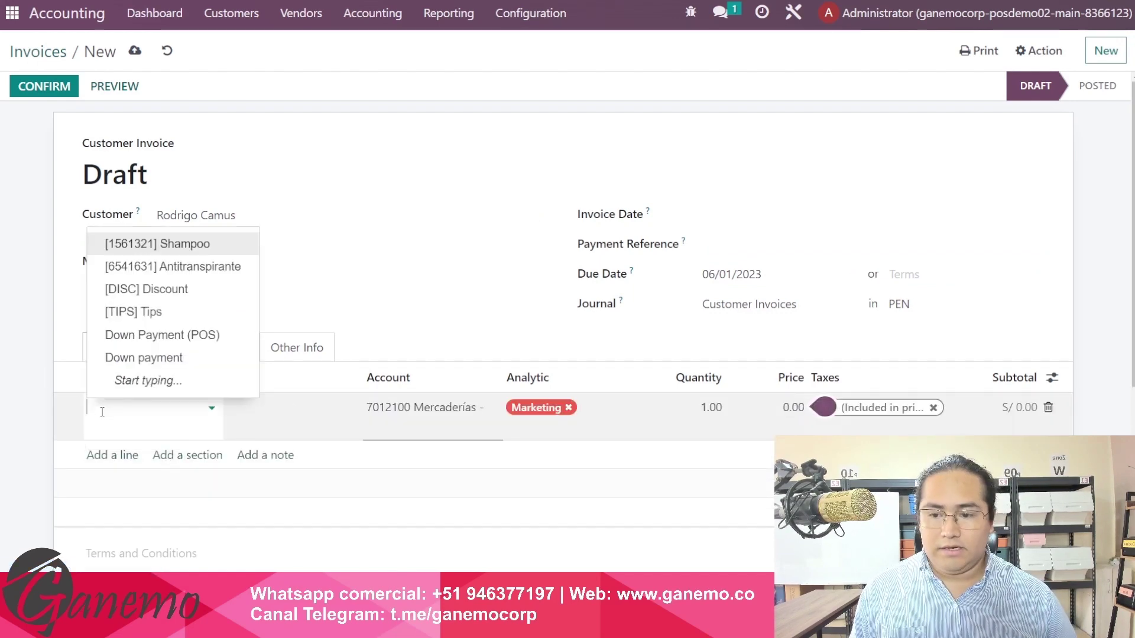
key("Down")
key("Return")
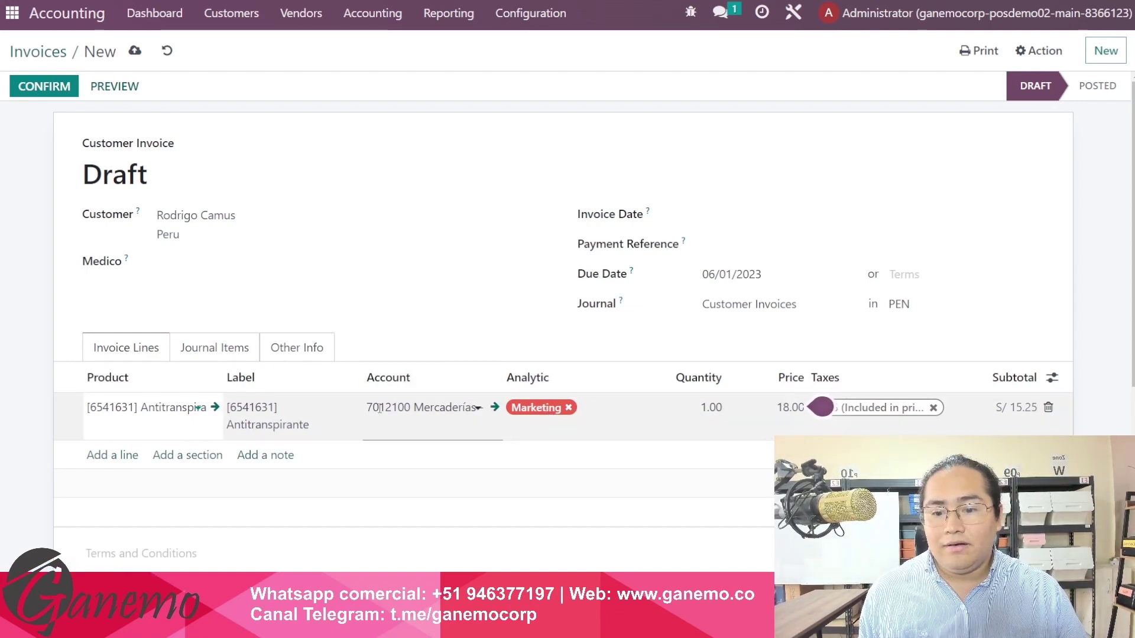
left_click_drag(379, 408, 362, 415)
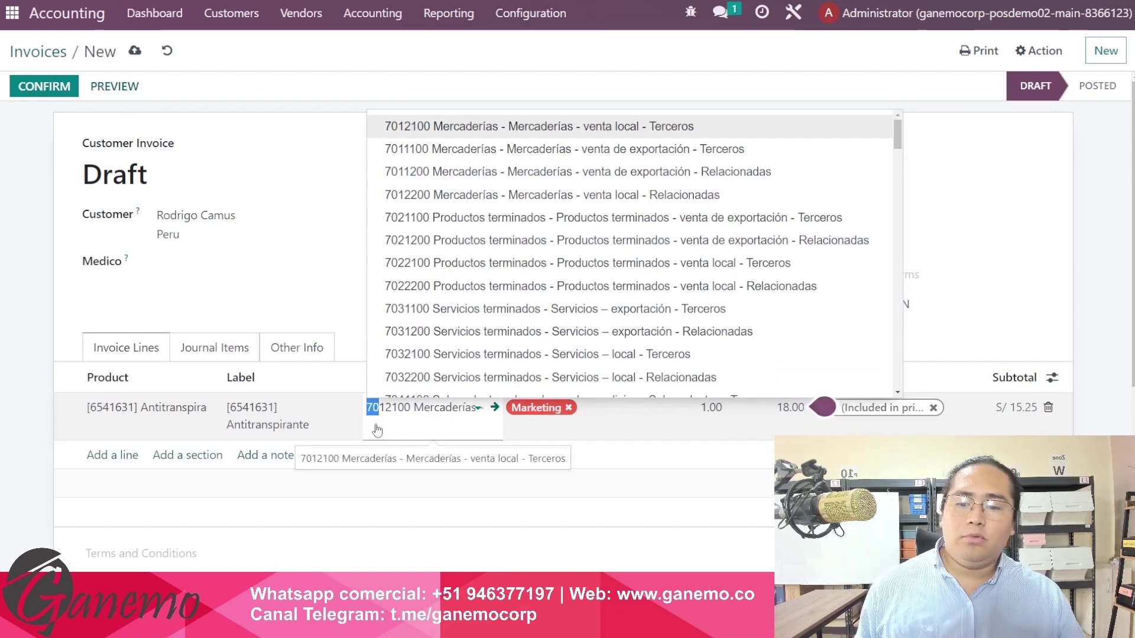
left_click(313, 282)
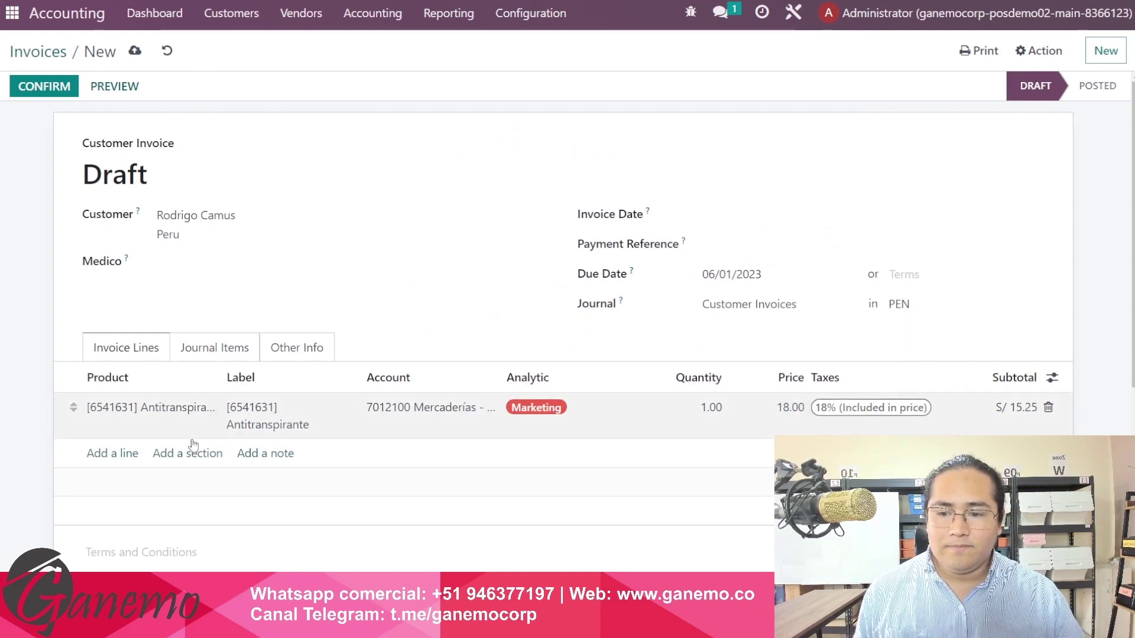
- Add a second invoice line for Shampoo and check the prefix of its account
left_click(124, 459)
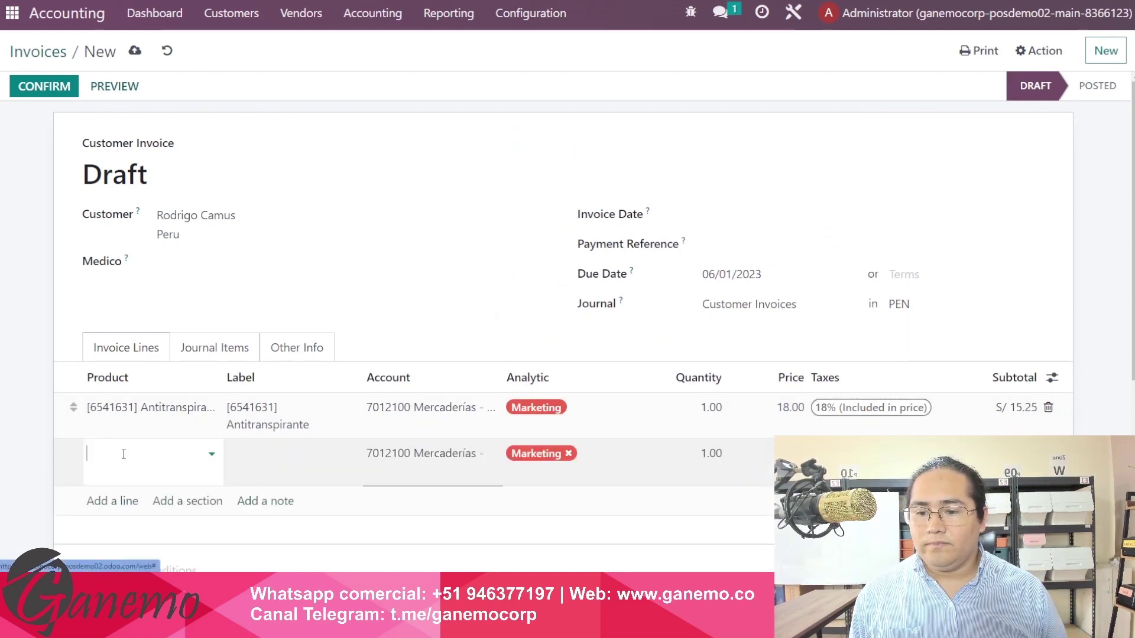
key("Down")
key("Down")
key("Down")
key("Up")
key("Up")
key("Up")
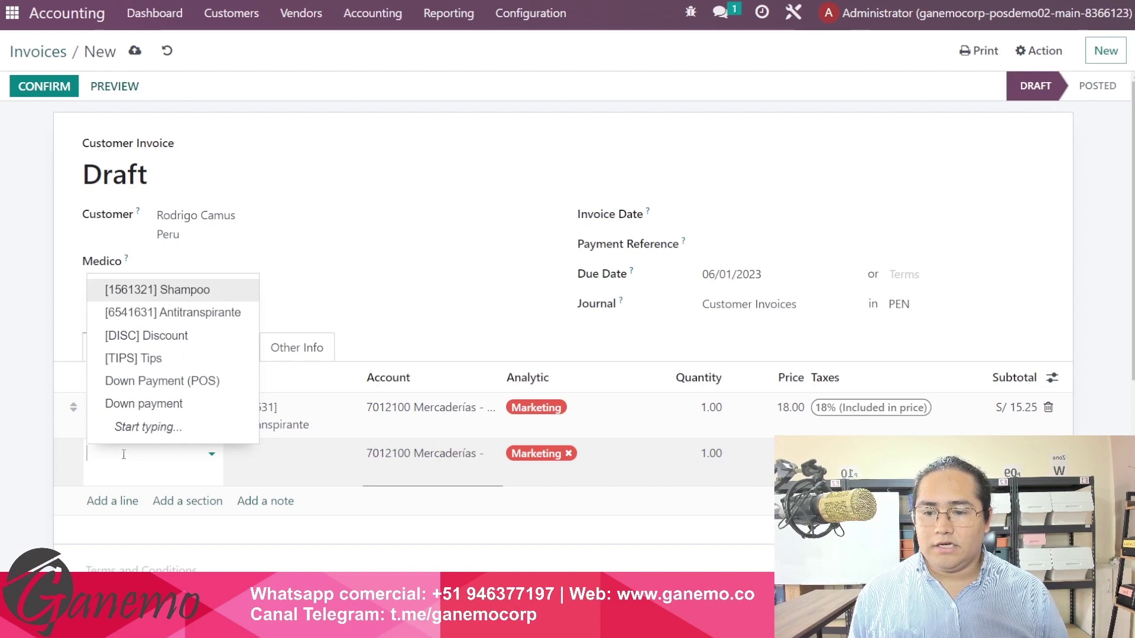
key("Return")
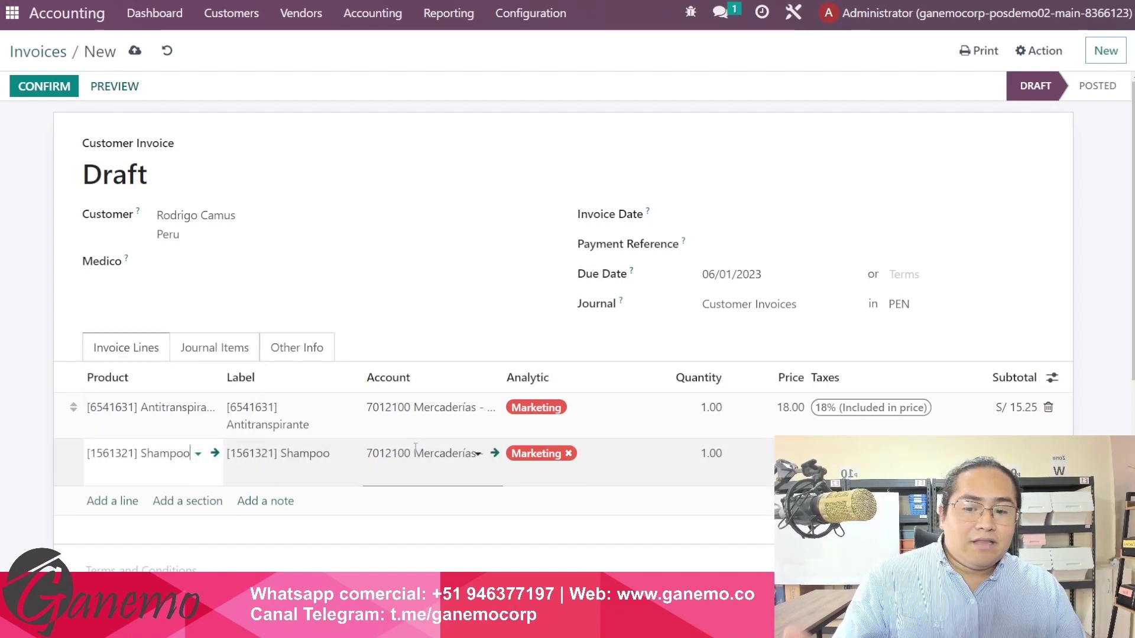
left_click_drag(403, 454, 364, 454)
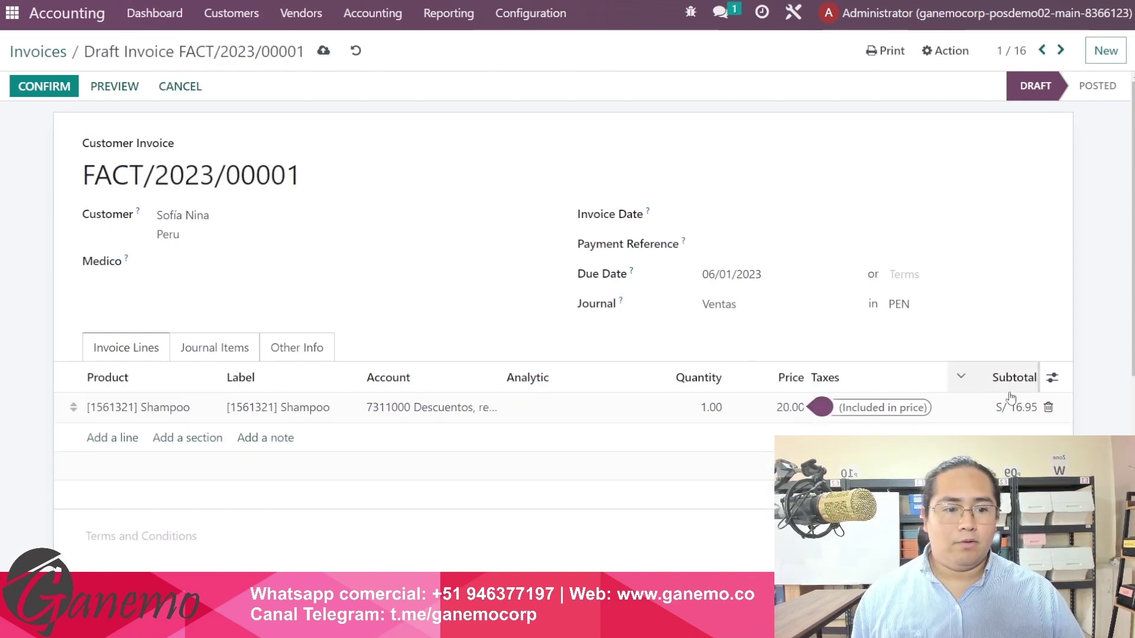
- Delete the Shampoo line from the draft invoice in the Ventas journal
left_click(1047, 409)
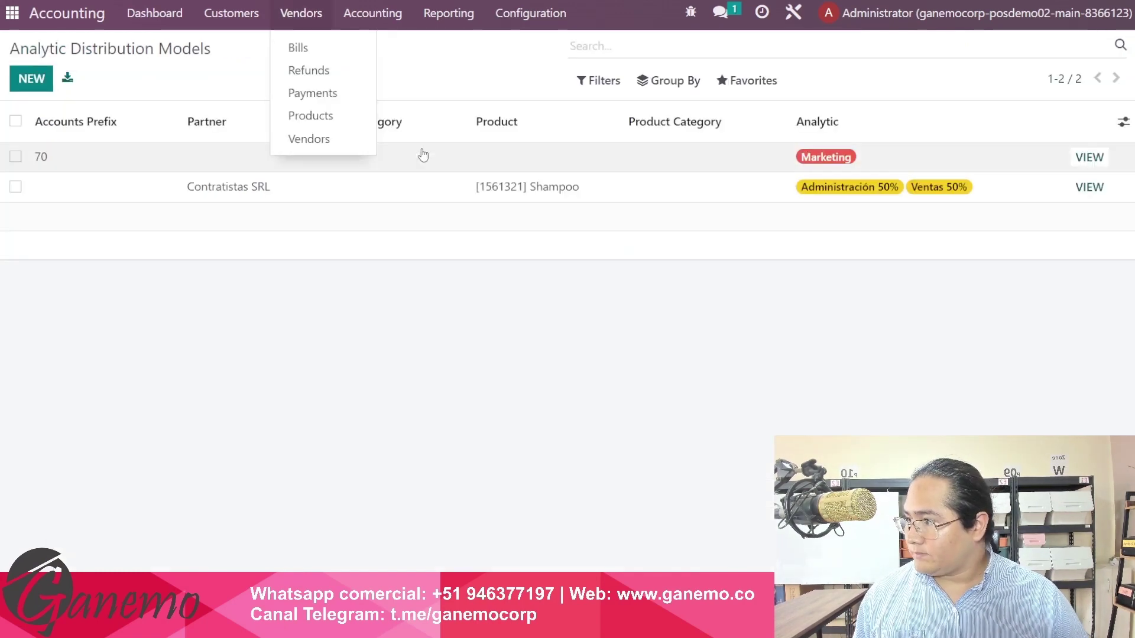
- Create an analytic distribution model with accounts prefix 73 and Contabilidad at 100% under Por Departamento
left_click(451, 79)
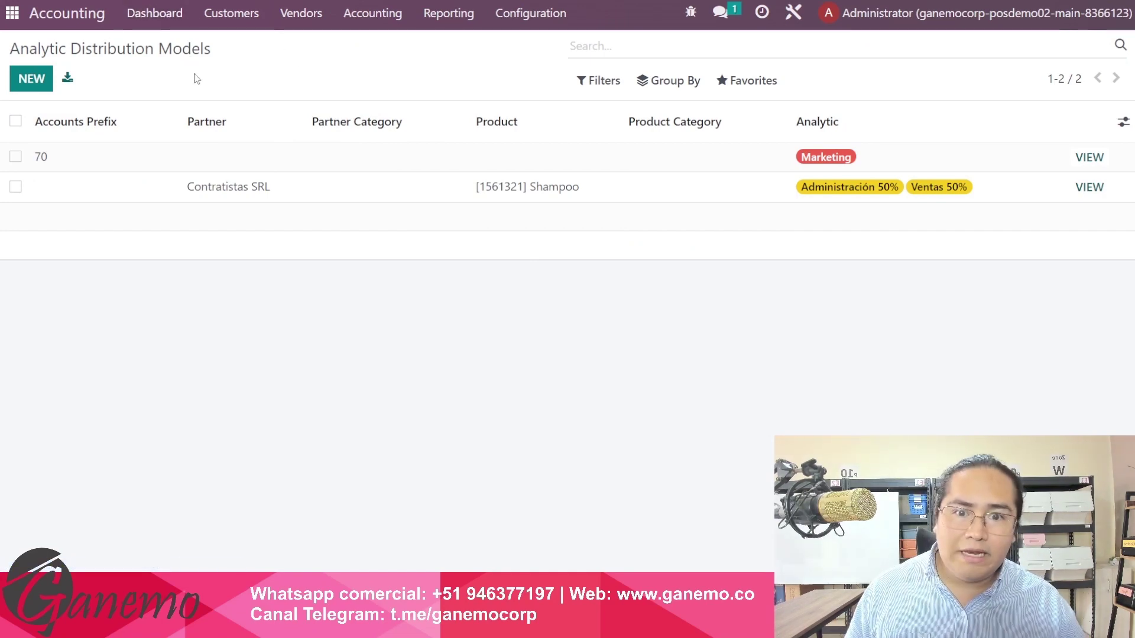
left_click(32, 83)
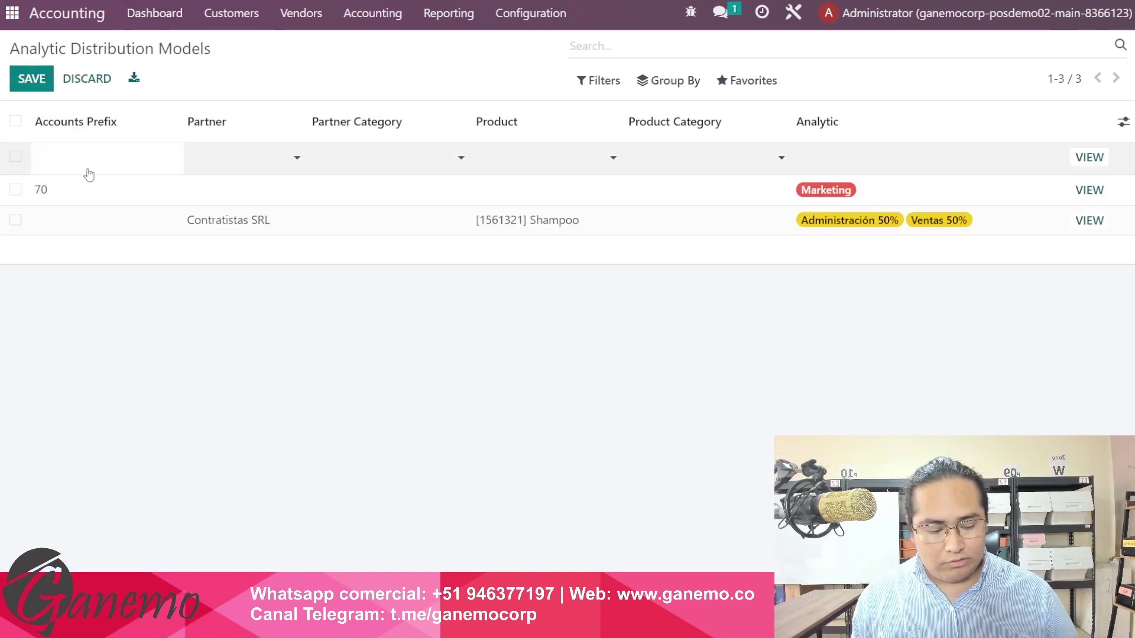
left_click(864, 159)
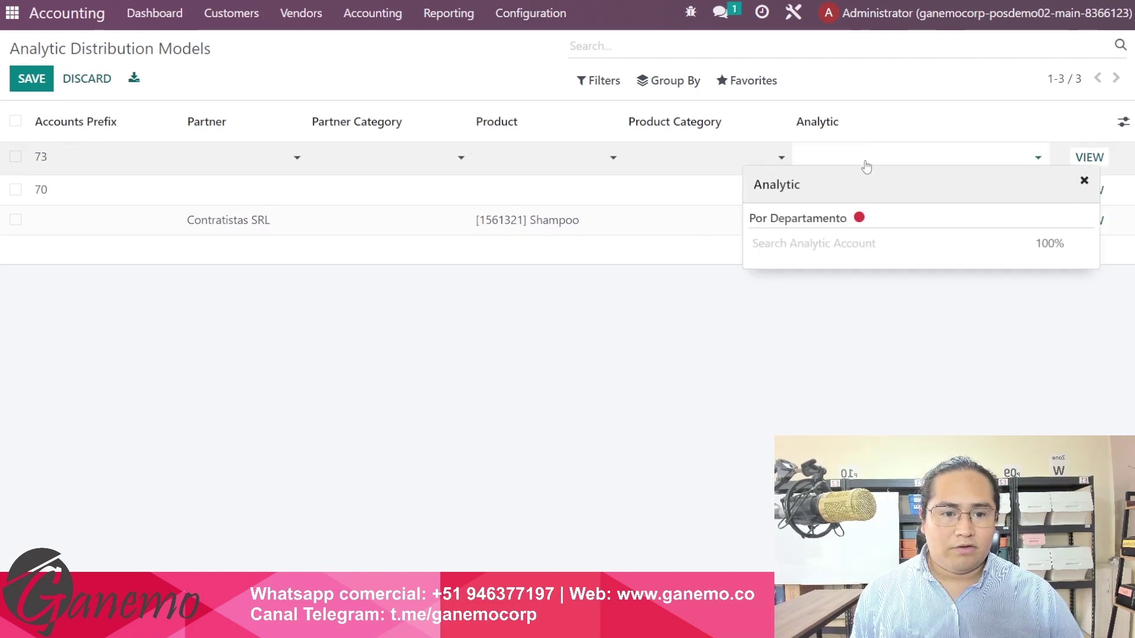
left_click(840, 239)
left_click(828, 269)
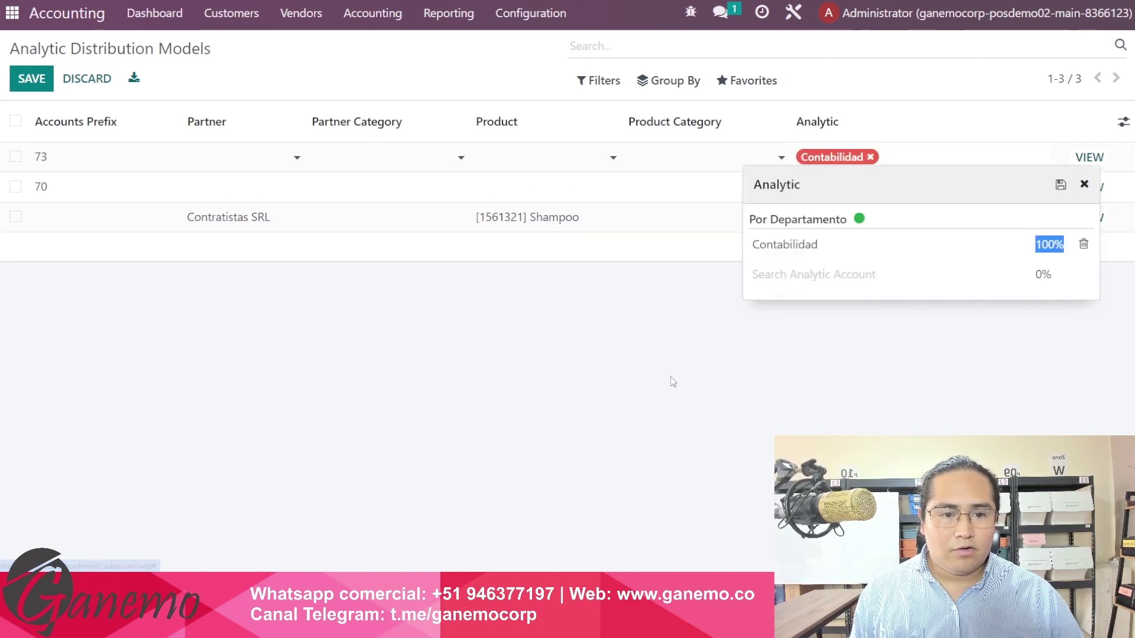
key("Return")
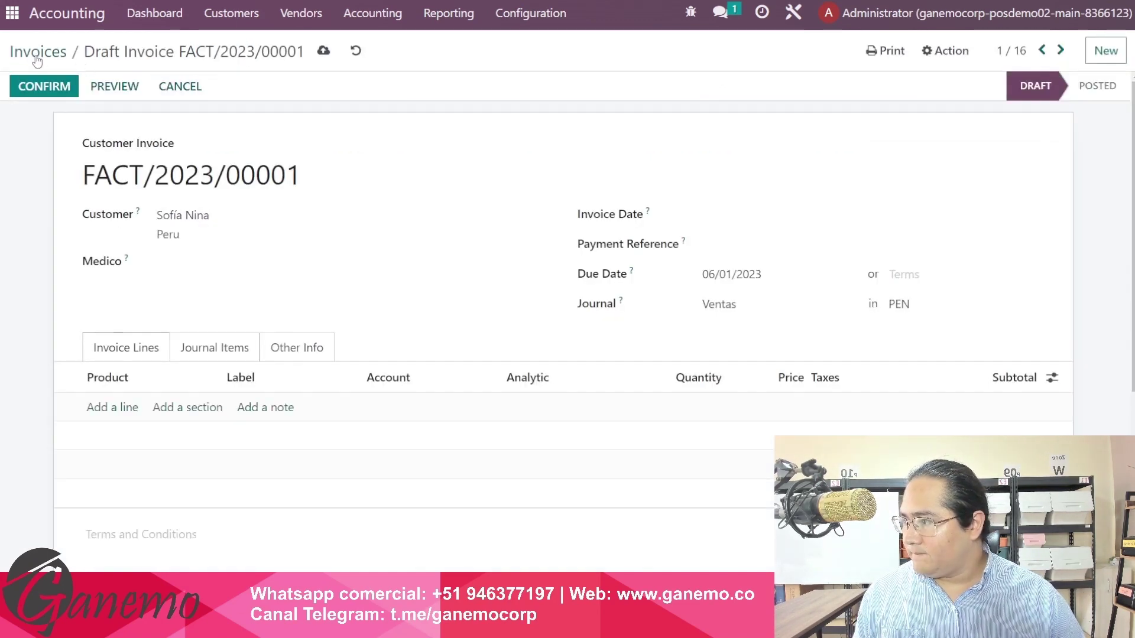
- Add a Shampoo line to the emptied draft invoice in the Ventas journal, and return to the invoices list
left_click(38, 53)
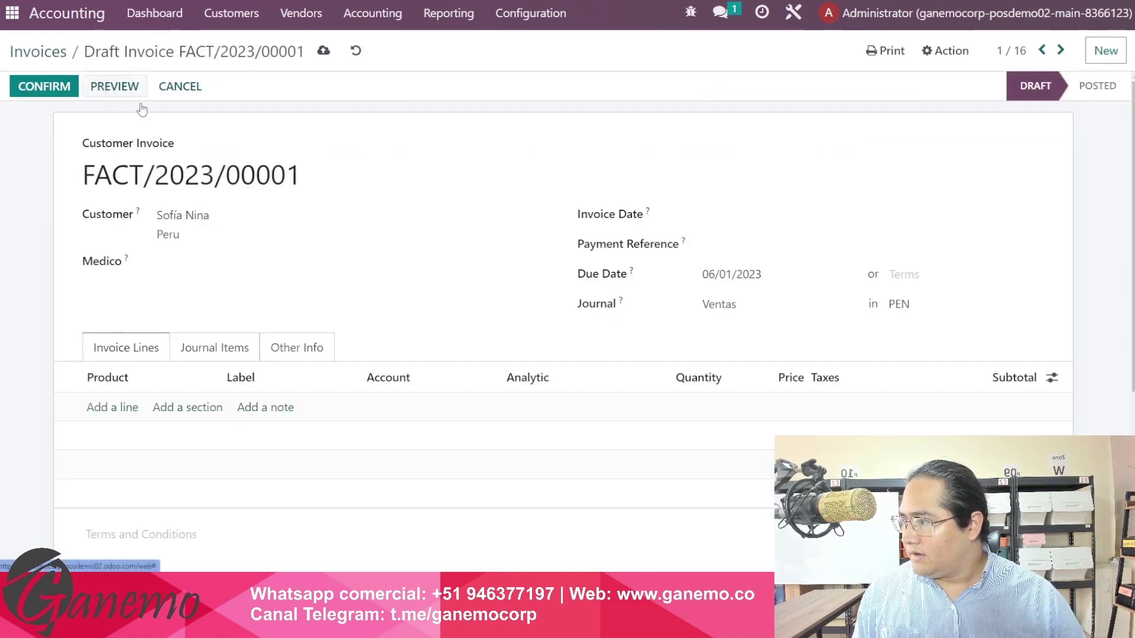
left_click(99, 151)
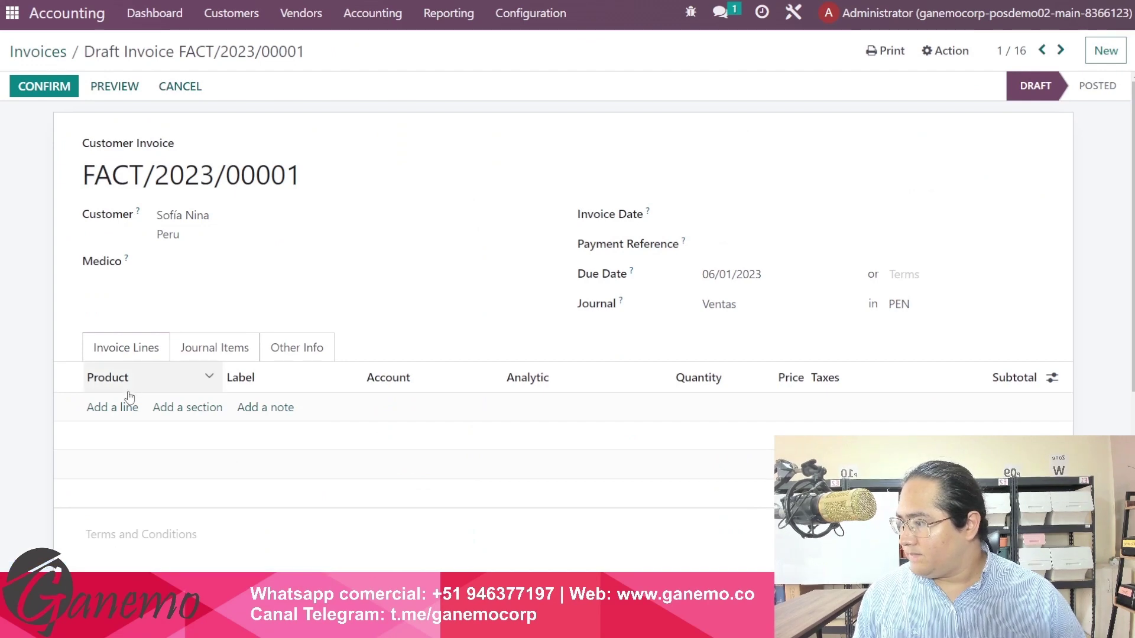
left_click(112, 408)
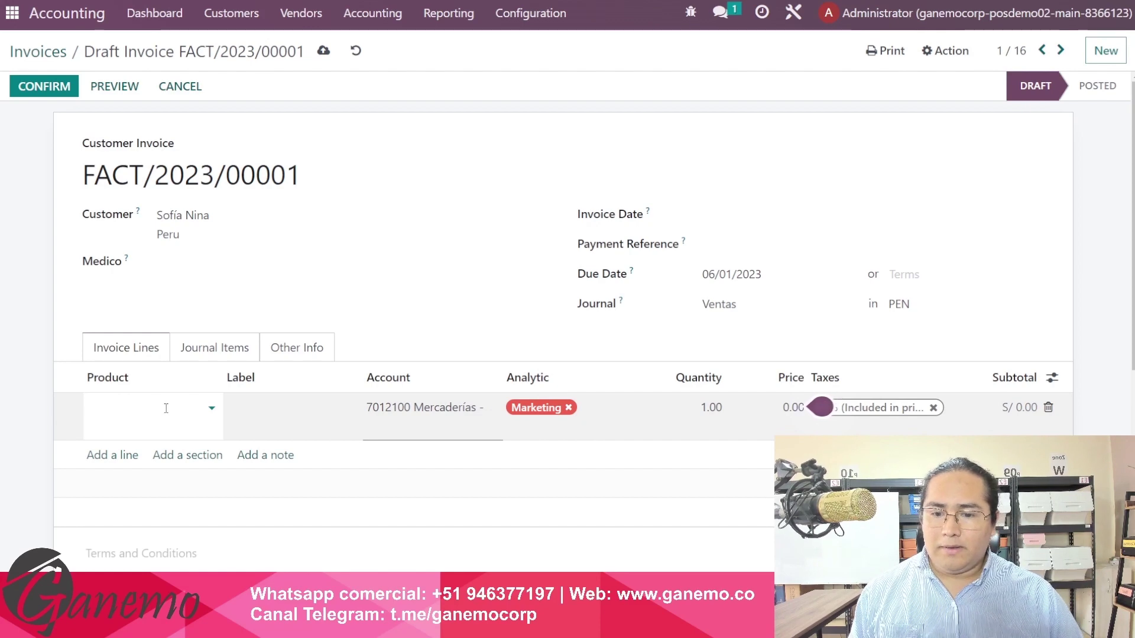
left_click(213, 413)
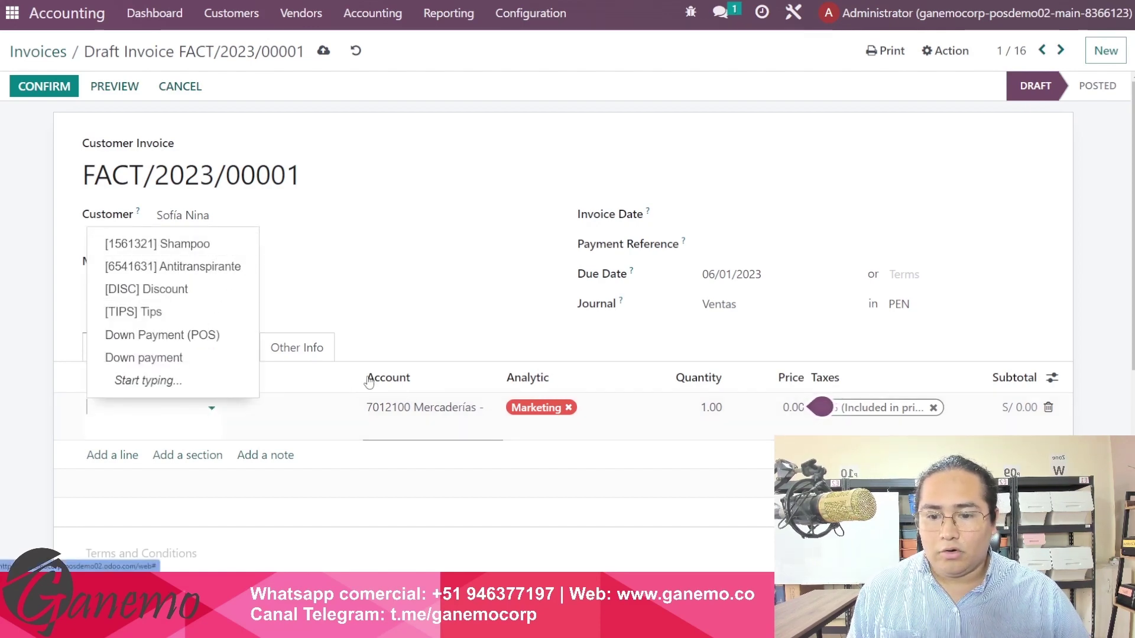
left_click(220, 252)
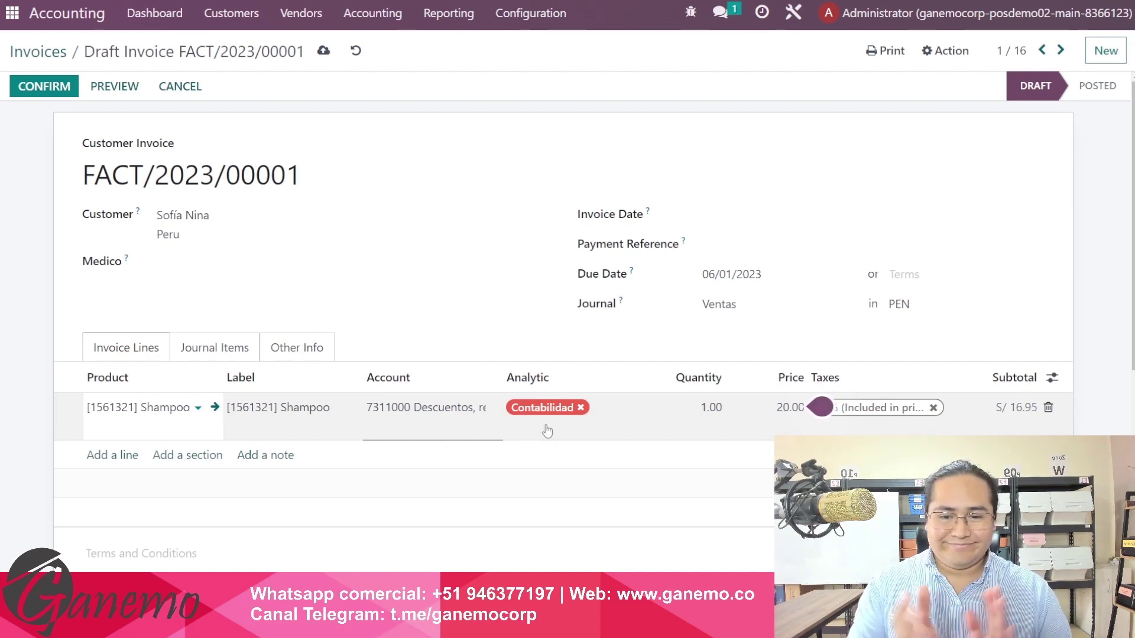
left_click(503, 320)
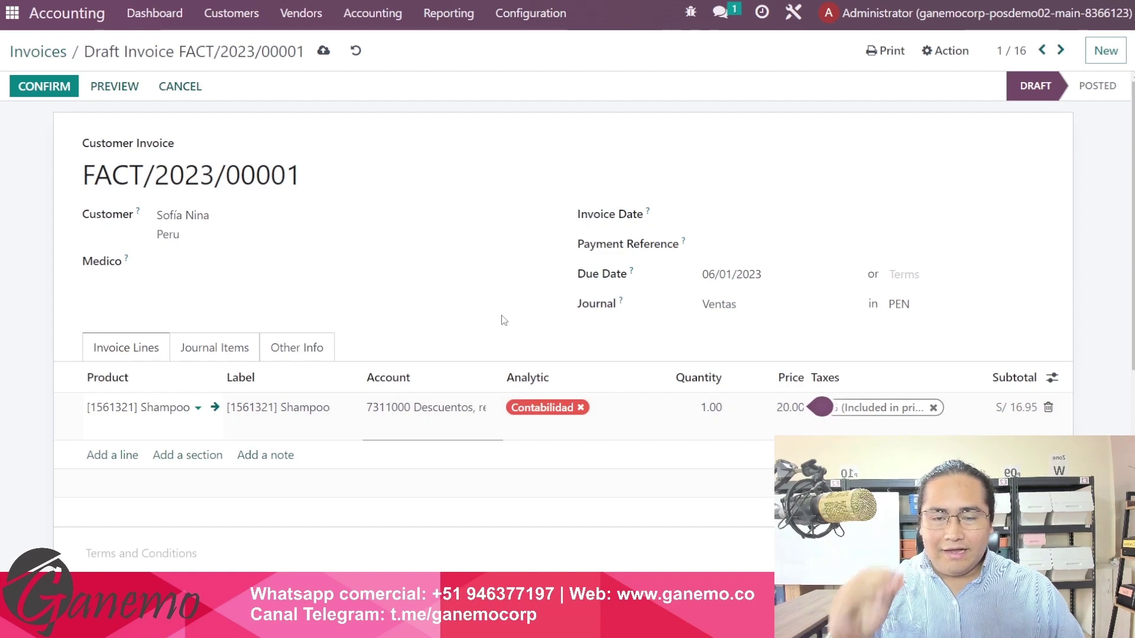
key("alt+Left")
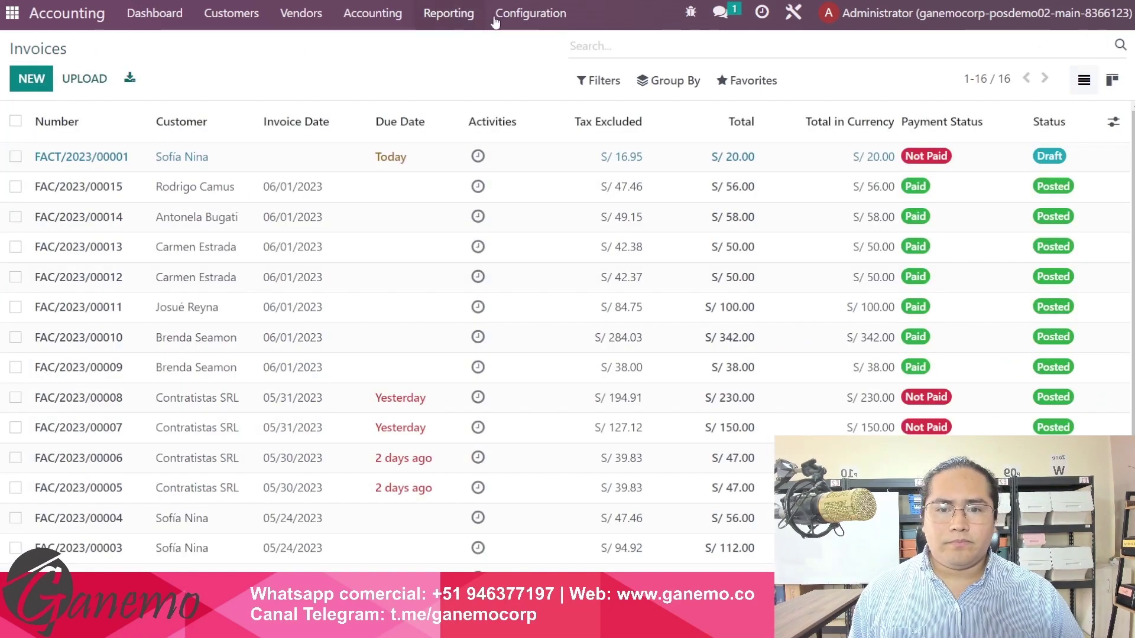
- Open the analytic distribution models and review the criteria and analytic accounts of each model
left_click(531, 13)
scroll(591, 277, "down", 5)
scroll(591, 284, "down", 3)
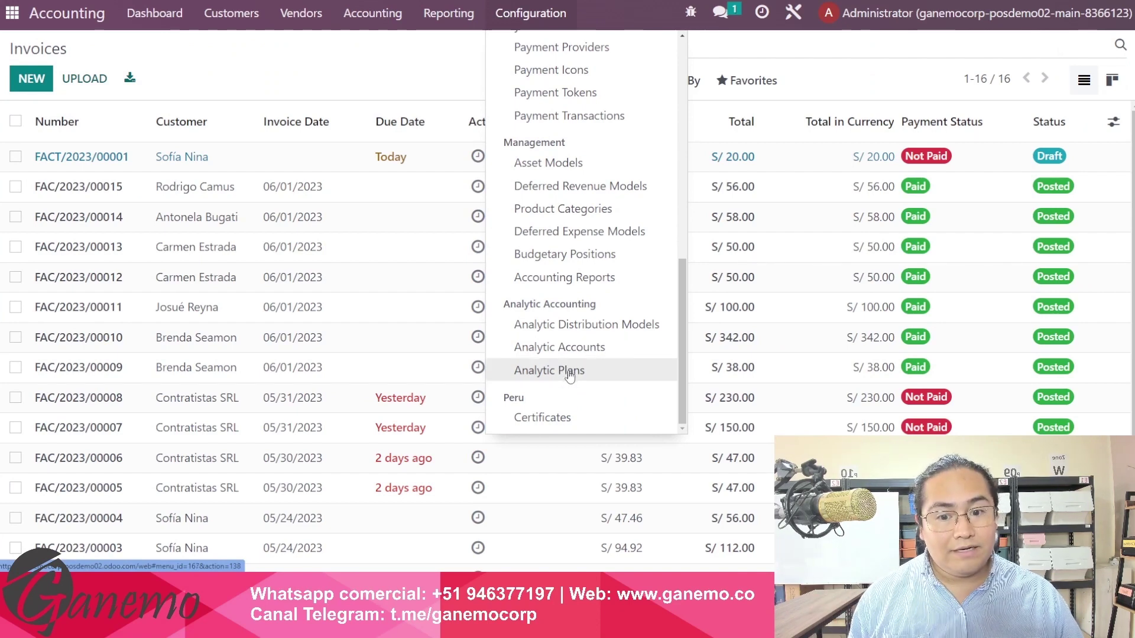
left_click(576, 329)
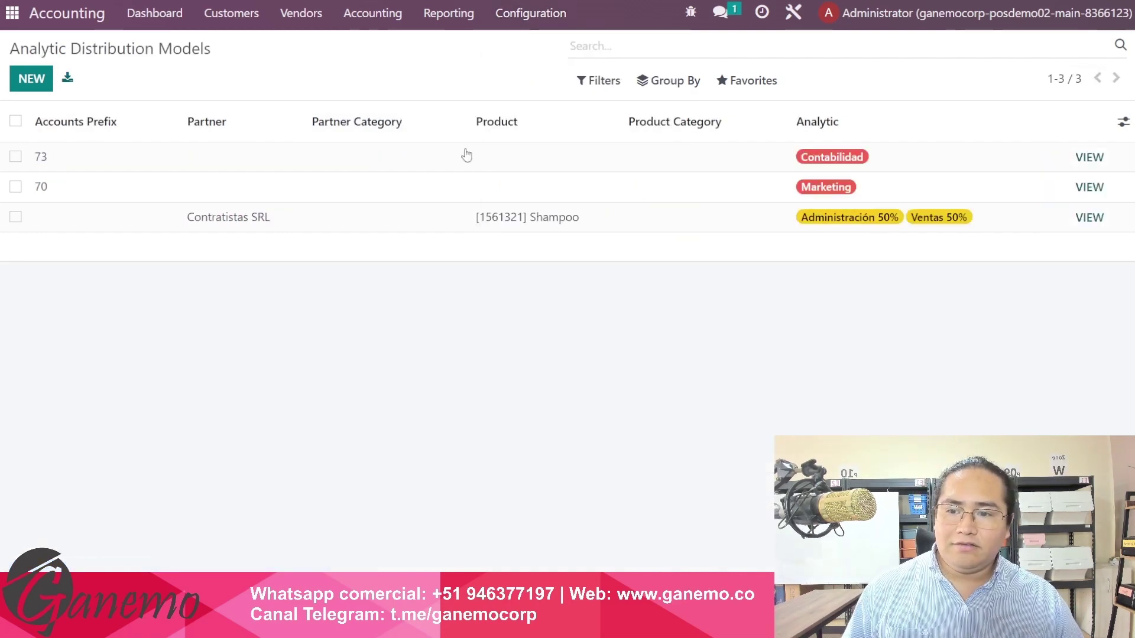
left_click_drag(467, 155, 689, 426)
left_click(659, 427)
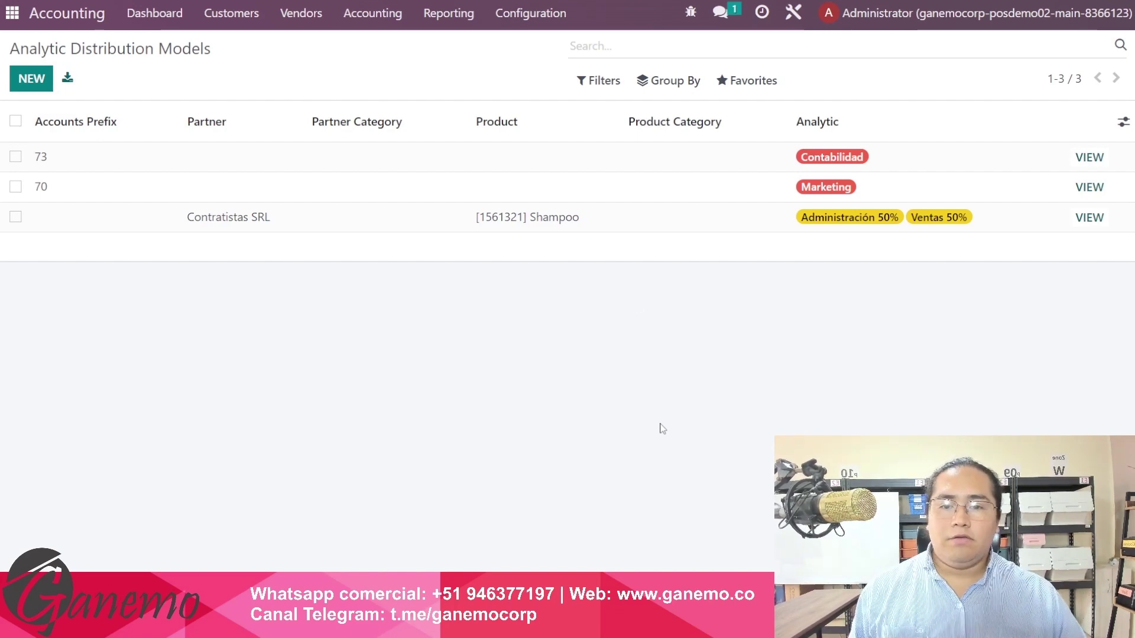
- Open the Profit and Loss report and examine the Por Departamento balances by account
left_click(449, 13)
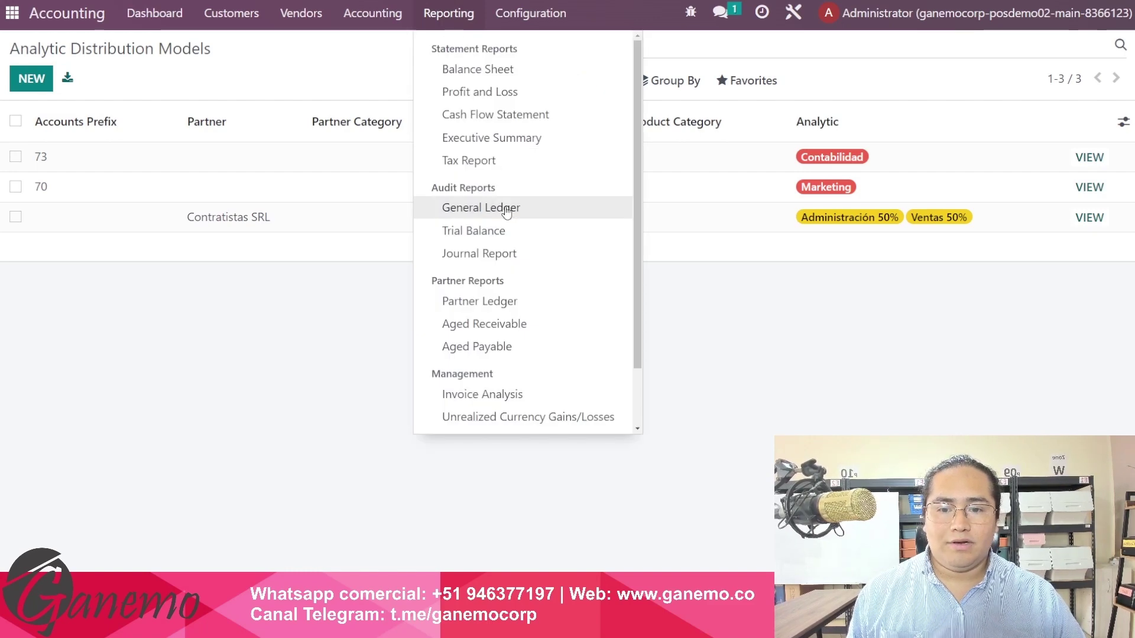
left_click(506, 96)
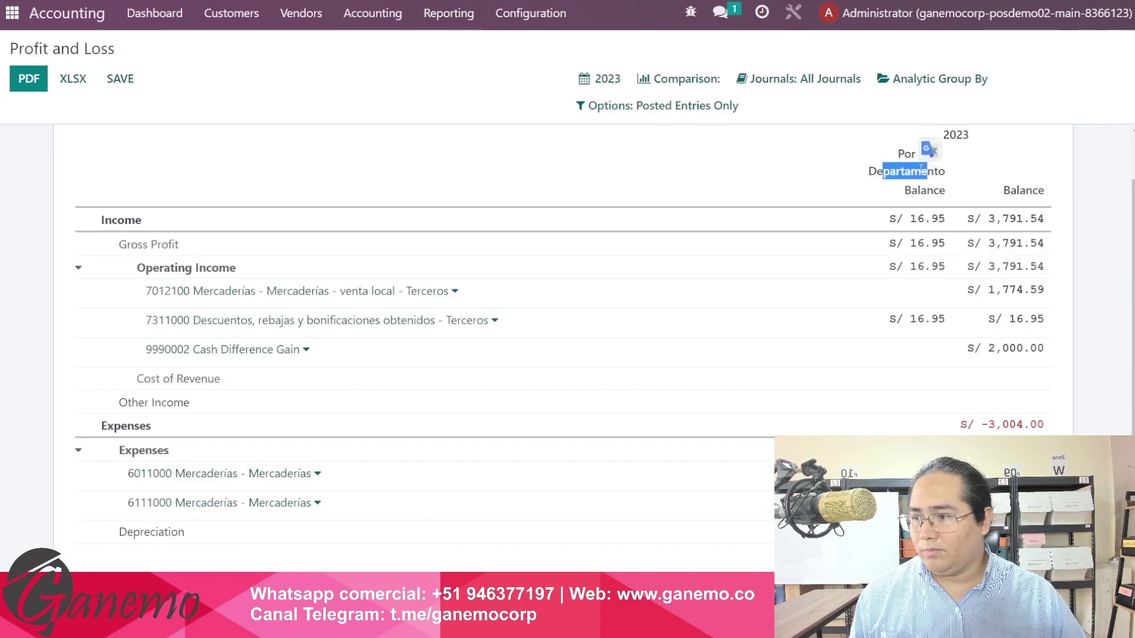
scroll(874, 290, "down", 1)
scroll(913, 328, "up", 2)
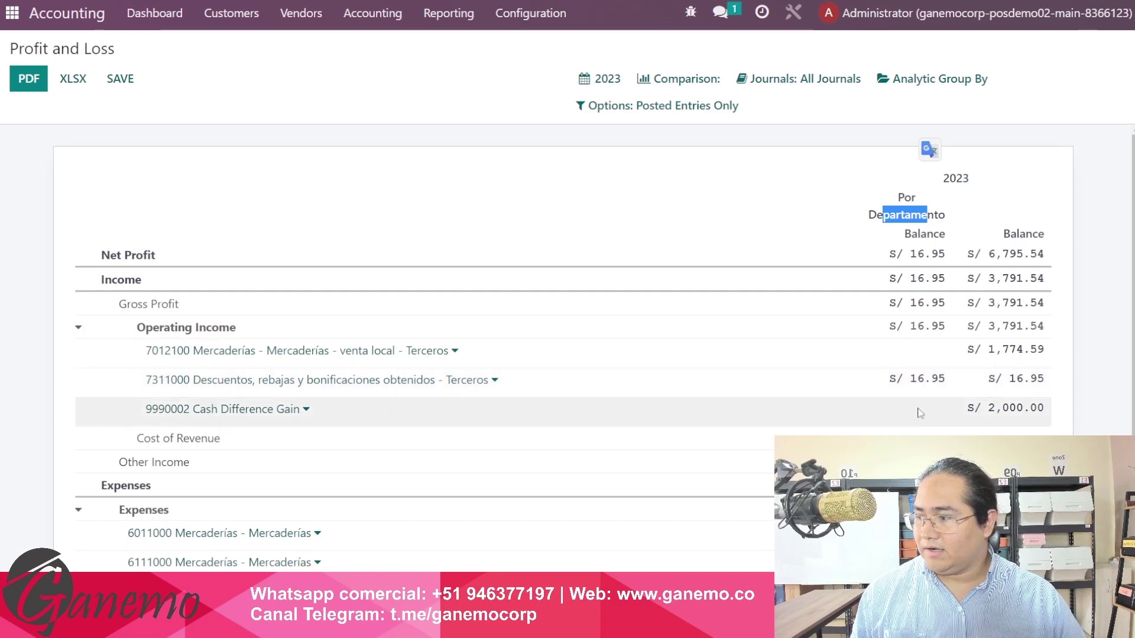
scroll(927, 379, "down", 2)
scroll(928, 374, "up", 2)
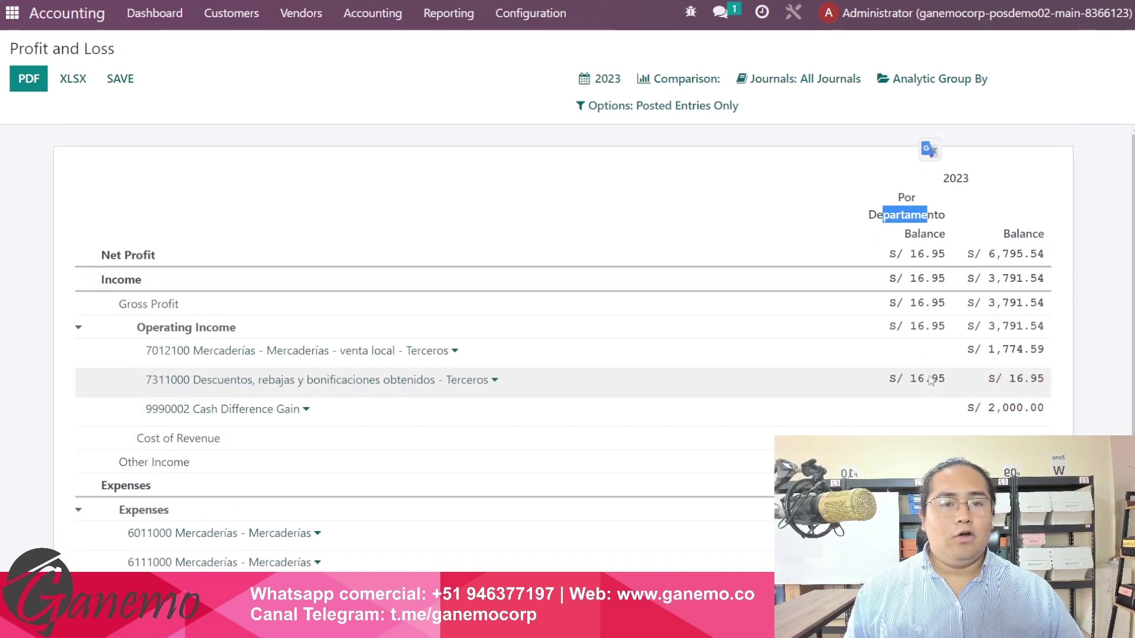